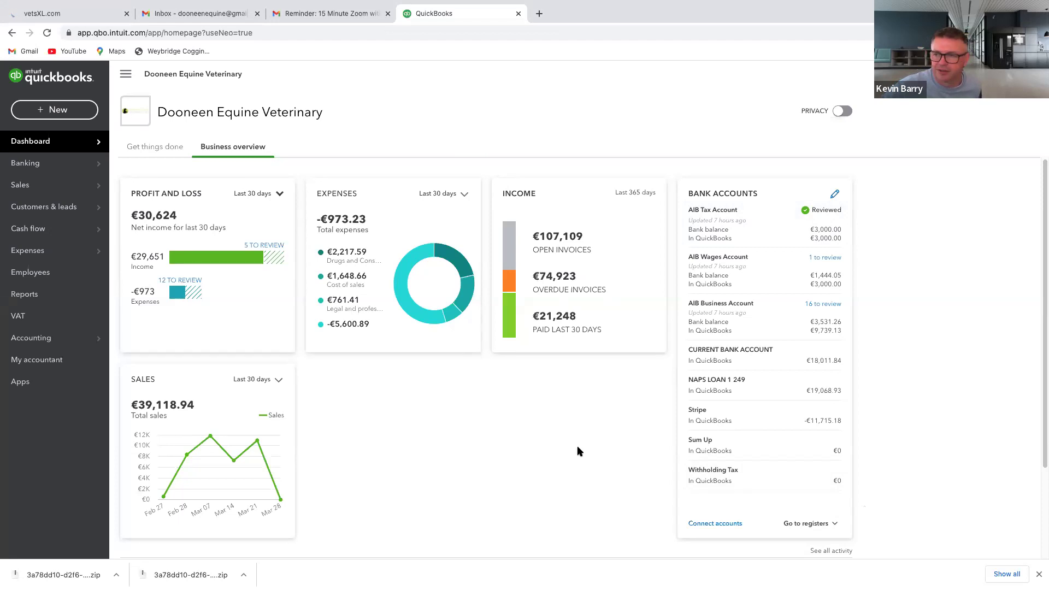
Browse the Reports page's standard reports list and open the Profit and Loss report
{"action": "left_click", "coordinate": [25, 295]}
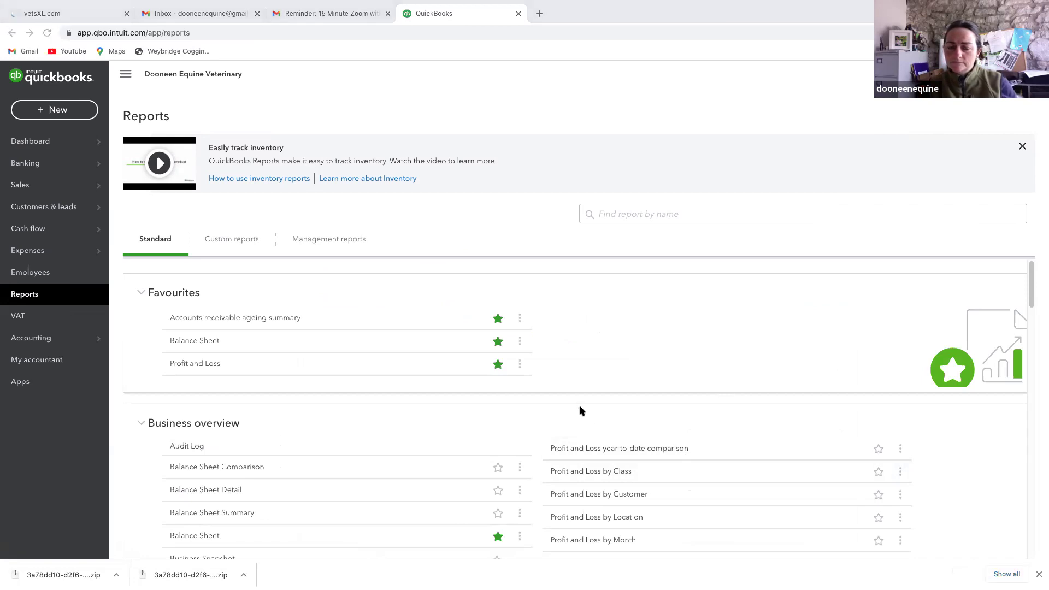
{"action": "scroll", "coordinate": [579, 408], "scroll_direction": "down", "scroll_amount": 5}
{"action": "scroll", "coordinate": [580, 410], "scroll_direction": "up", "scroll_amount": 5}
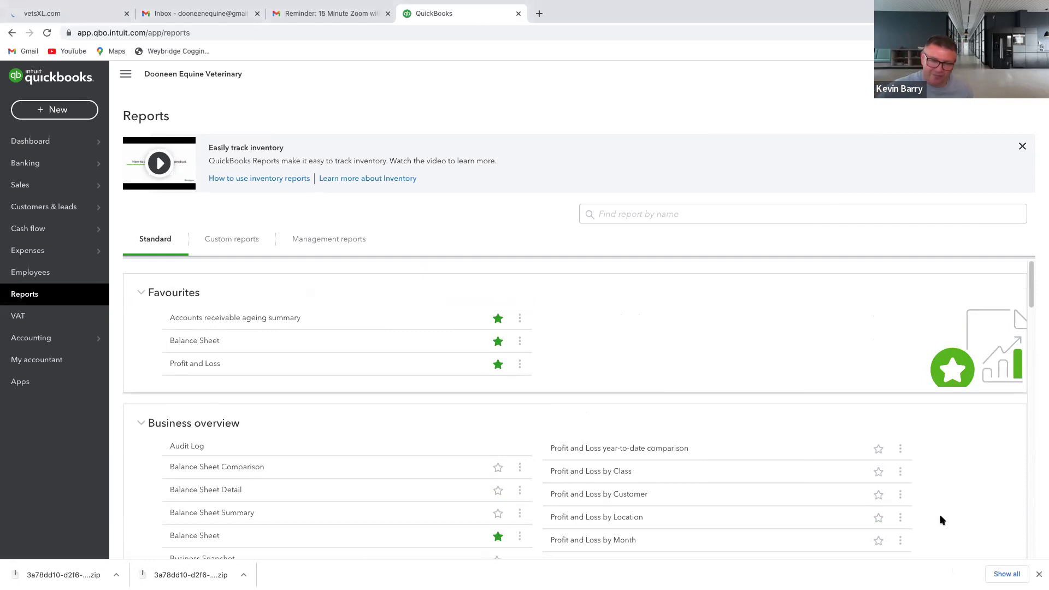
{"action": "left_click", "coordinate": [207, 365]}
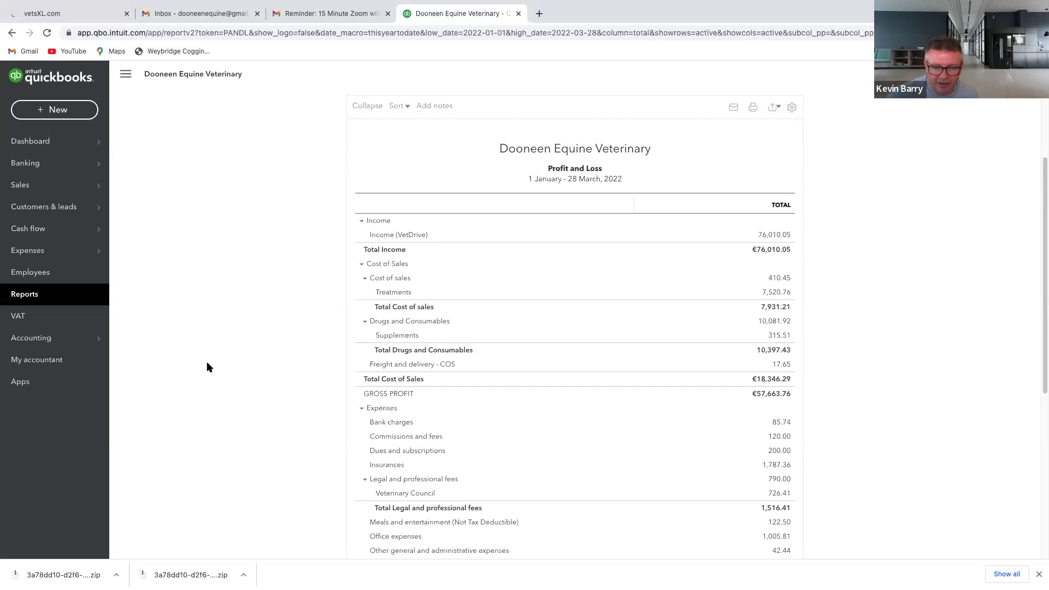
Scroll the Profit and Loss report down to Total Expenses €-28,749.03 and Net Earnings €86,412.79
{"action": "scroll", "coordinate": [208, 367], "scroll_direction": "down", "scroll_amount": 4}
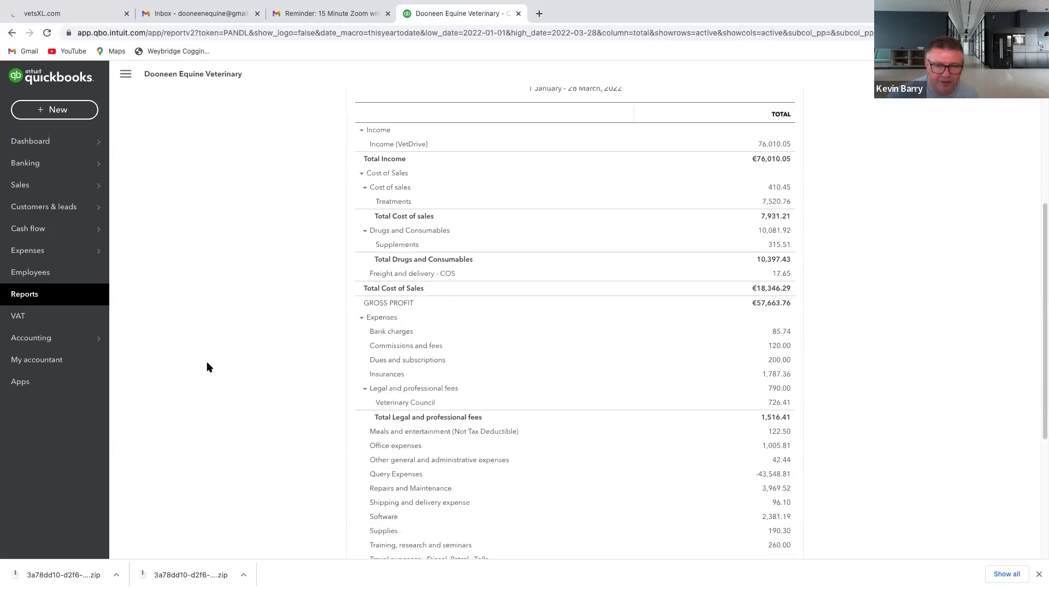
{"action": "scroll", "coordinate": [208, 368], "scroll_direction": "down", "scroll_amount": 2}
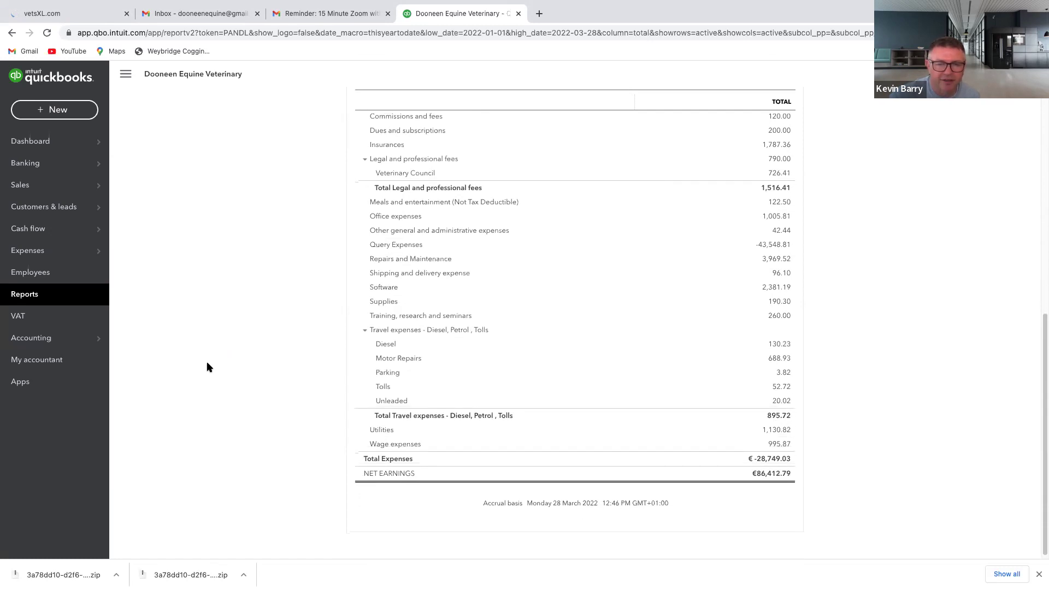
{"action": "scroll", "coordinate": [207, 362], "scroll_direction": "down", "scroll_amount": 1}
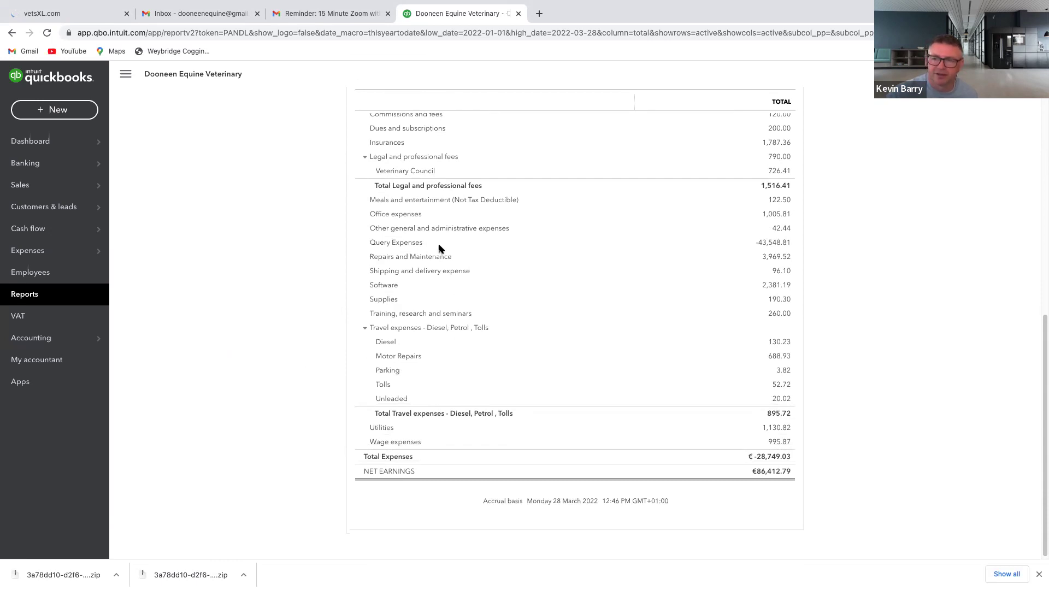
{"action": "scroll", "coordinate": [440, 249], "scroll_direction": "down", "scroll_amount": 1}
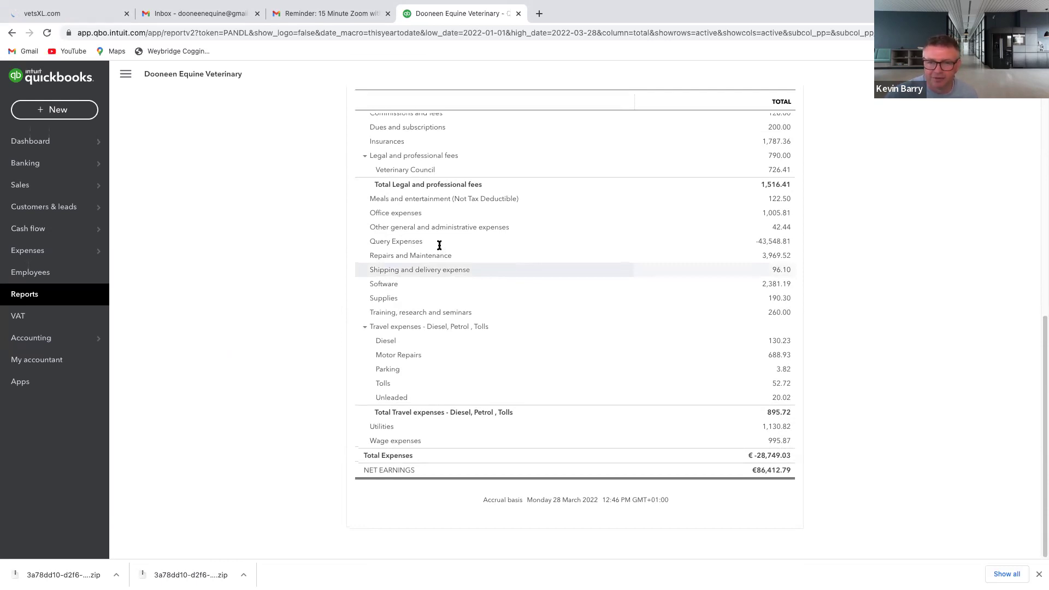
{"action": "scroll", "coordinate": [440, 246], "scroll_direction": "up", "scroll_amount": 2}
{"action": "scroll", "coordinate": [440, 246], "scroll_direction": "down", "scroll_amount": 2}
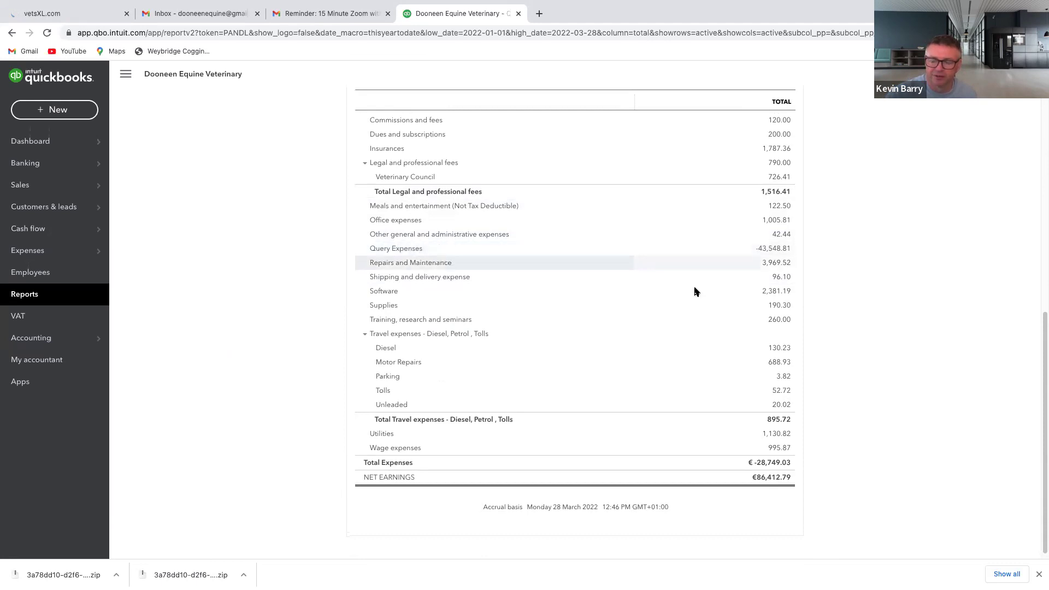
{"action": "left_click", "coordinate": [775, 249]}
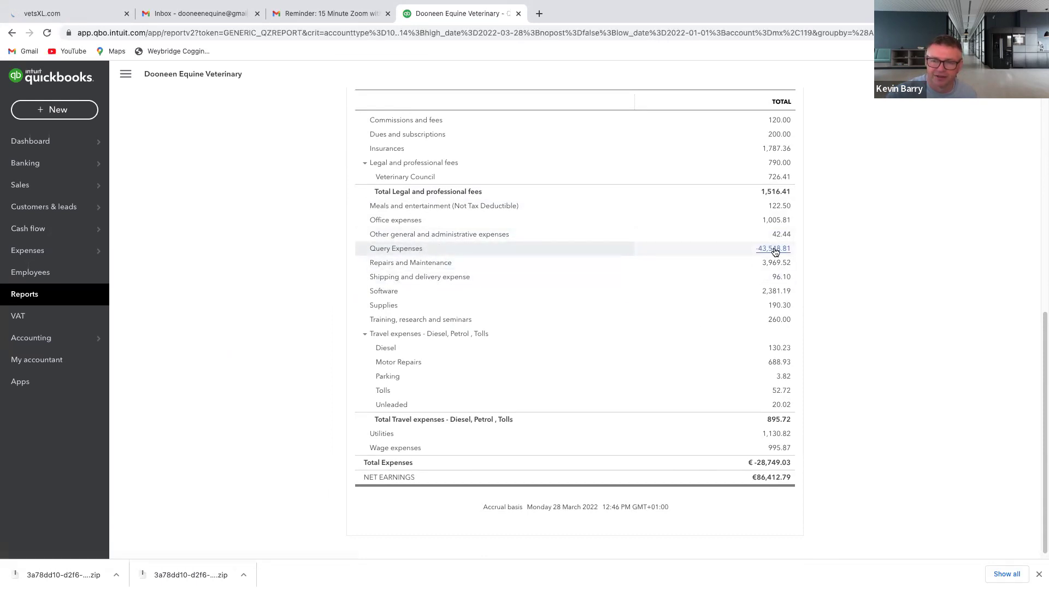
{"action": "scroll", "coordinate": [777, 251], "scroll_direction": "down", "scroll_amount": 3}
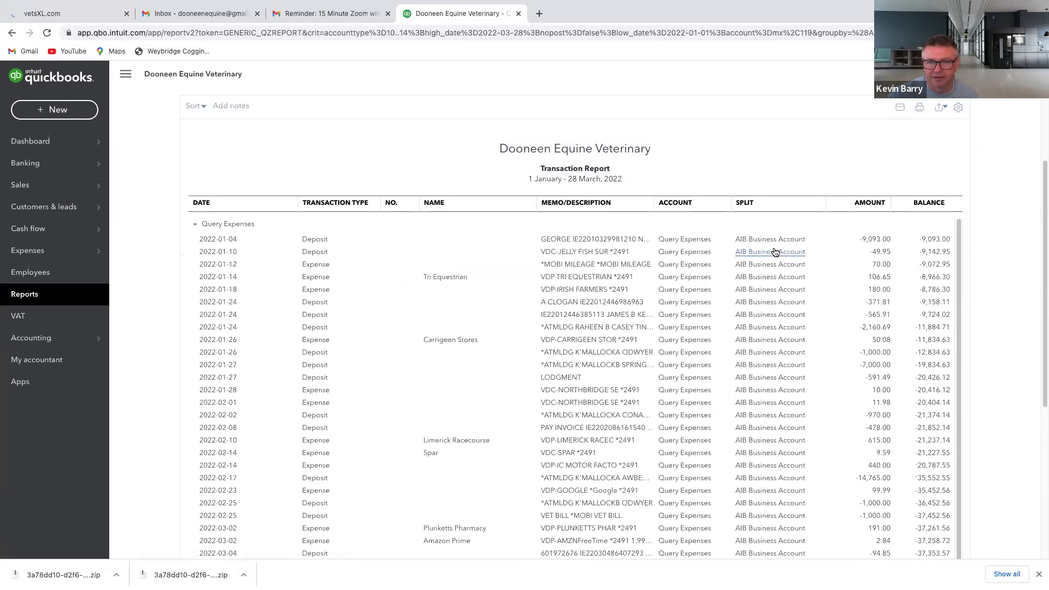
{"action": "scroll", "coordinate": [711, 246], "scroll_direction": "down", "scroll_amount": 2}
{"action": "scroll", "coordinate": [627, 221], "scroll_direction": "up", "scroll_amount": 3}
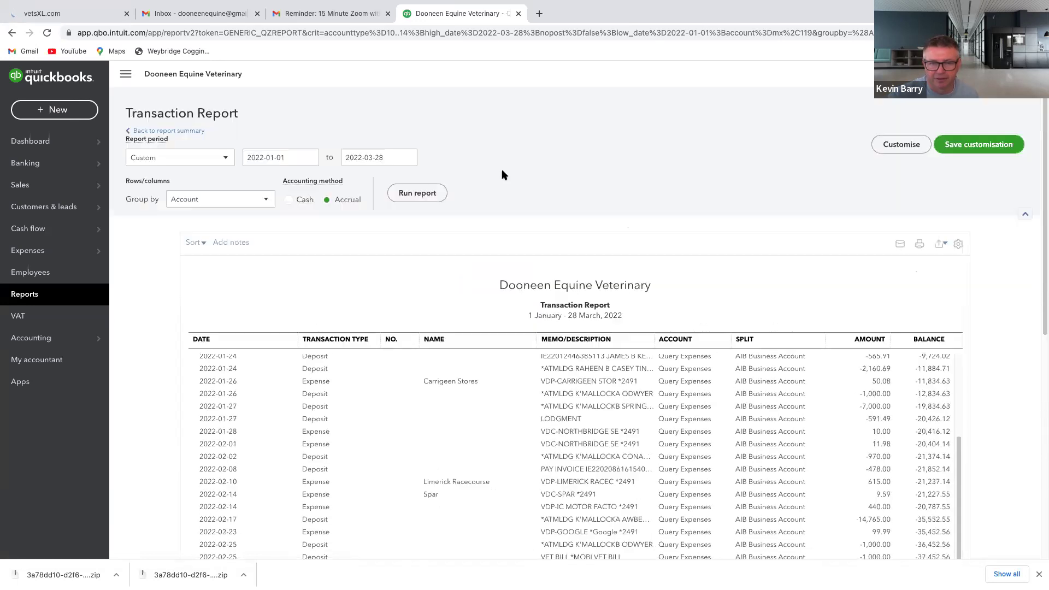
{"action": "left_click", "coordinate": [11, 33]}
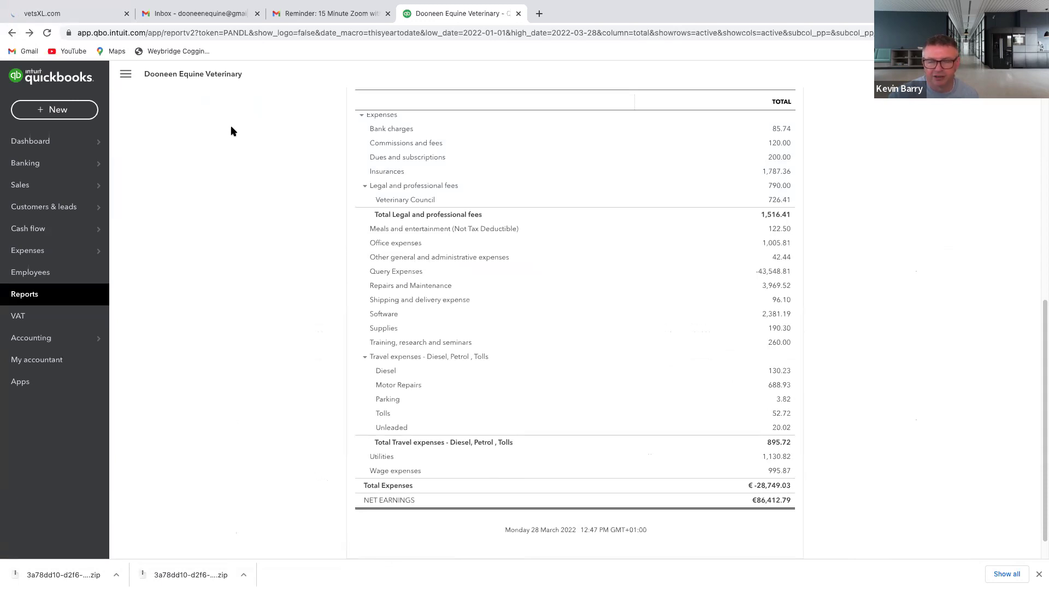
From the Dashboard, open Banking for the AIB Business Account showing 16 transactions for review
{"action": "scroll", "coordinate": [232, 133], "scroll_direction": "up", "scroll_amount": 1}
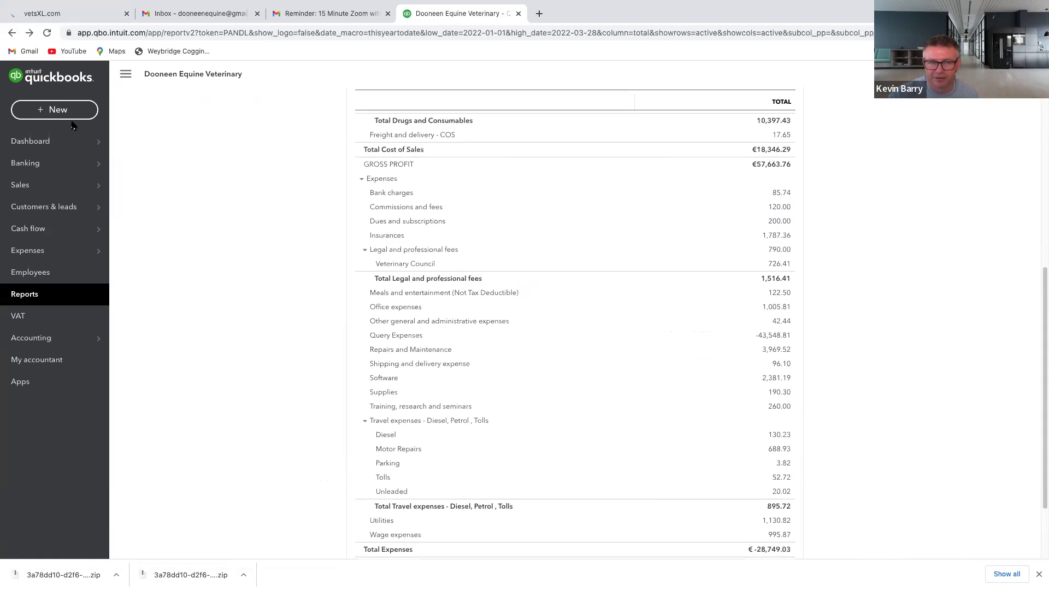
{"action": "left_click", "coordinate": [54, 144]}
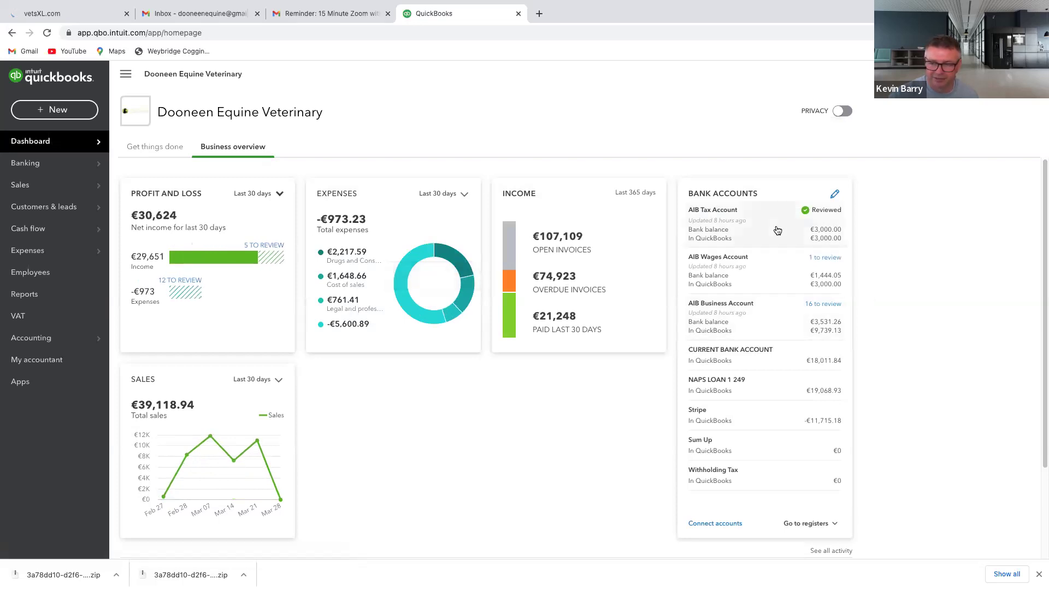
{"action": "left_click", "coordinate": [783, 319]}
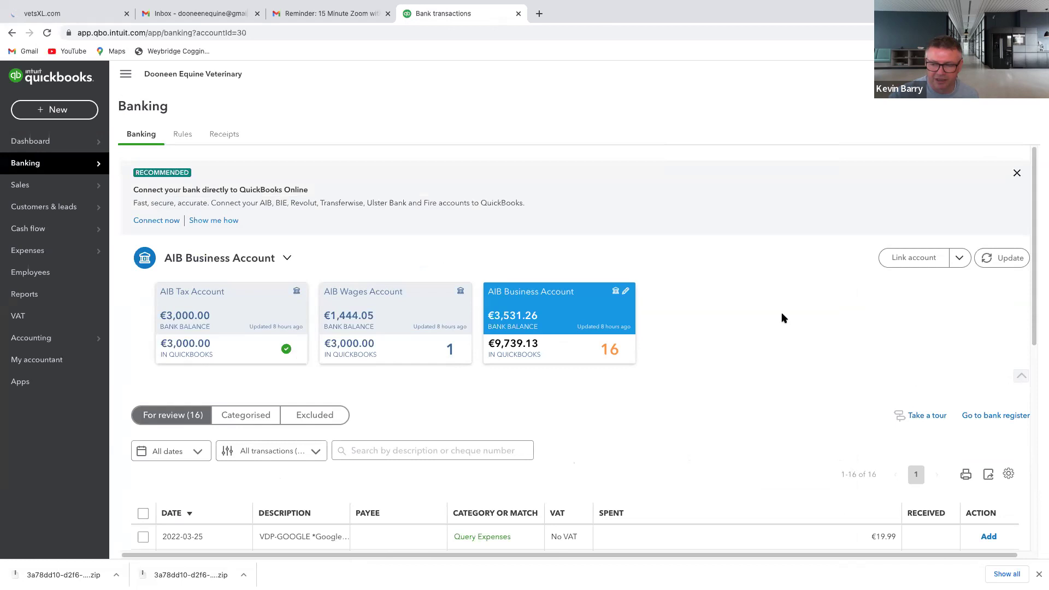
Record the €1,555.95 INET WAGES payment as a transfer, then open the AIB Business Account register
{"action": "scroll", "coordinate": [782, 318], "scroll_direction": "down", "scroll_amount": 4}
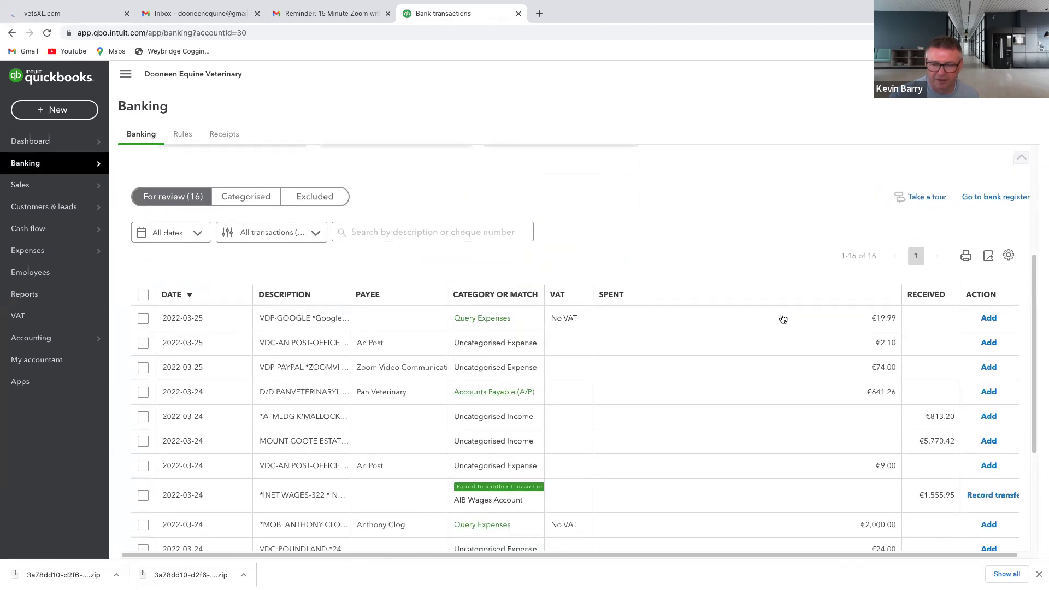
{"action": "scroll", "coordinate": [783, 319], "scroll_direction": "down", "scroll_amount": 1}
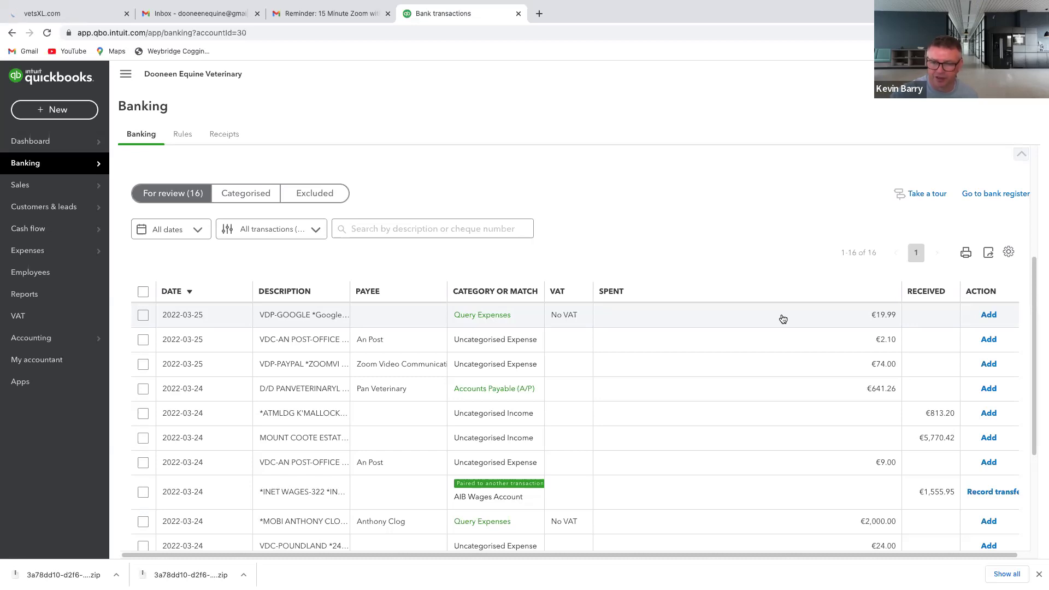
{"action": "left_click", "coordinate": [987, 493]}
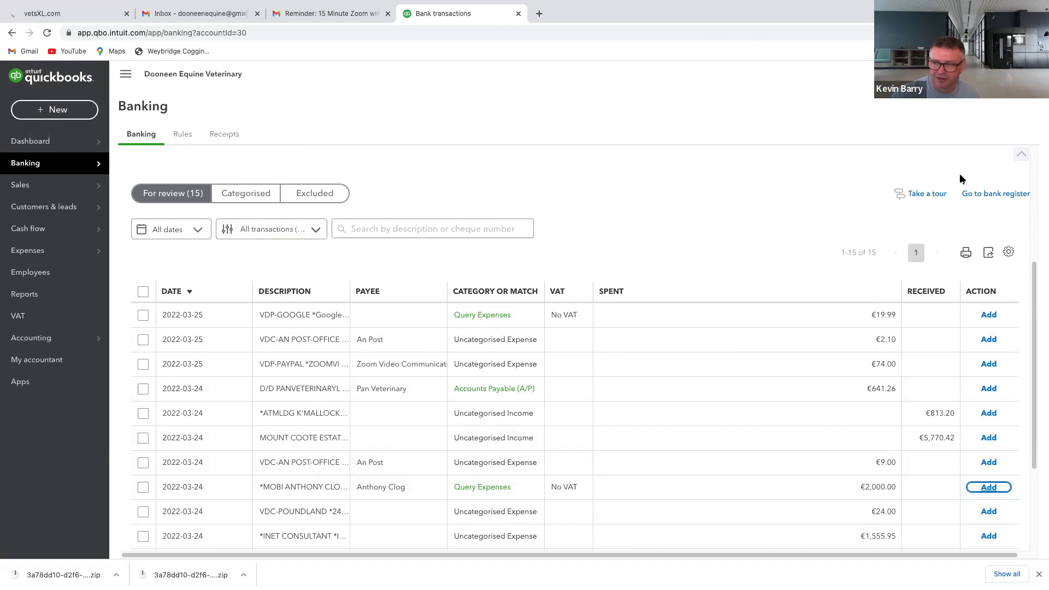
{"action": "left_click", "coordinate": [989, 194]}
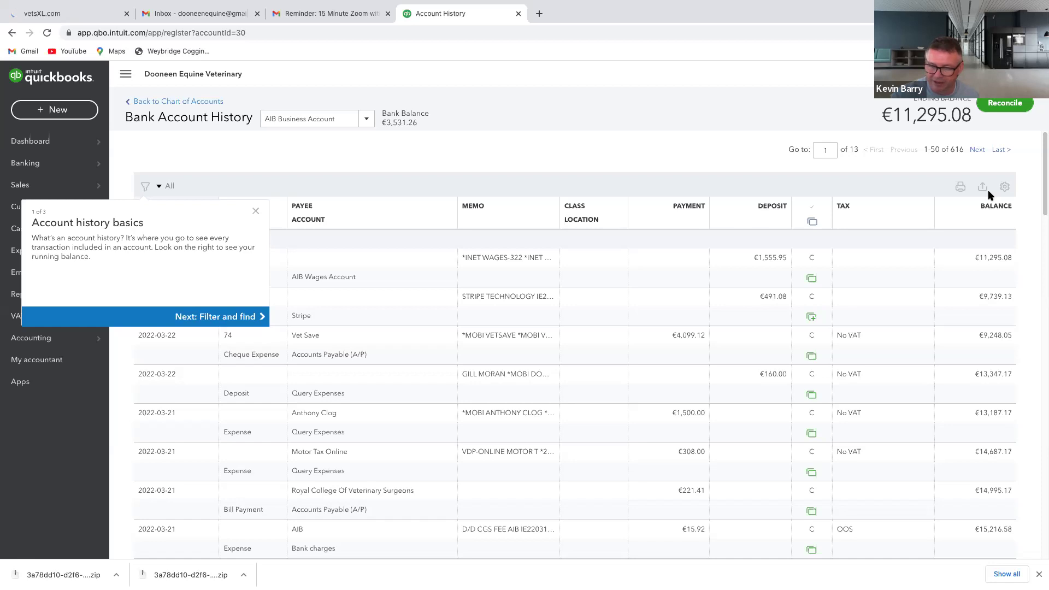
Go to the register's last page and open the €7,314.28 Opening Balance deposit dated 2020-11-02
{"action": "scroll", "coordinate": [249, 202], "scroll_direction": "down", "scroll_amount": 1}
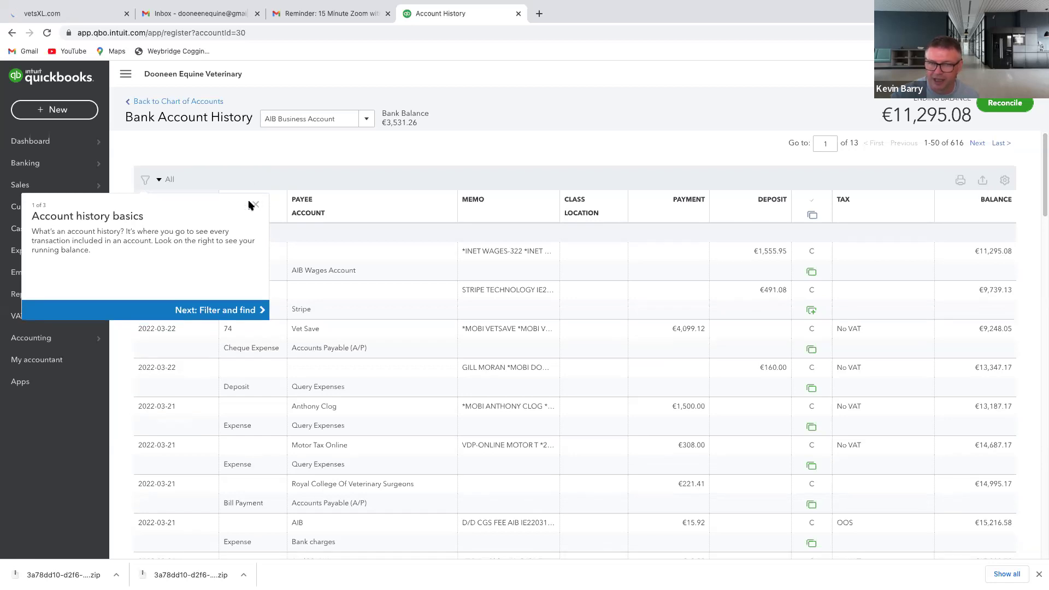
{"action": "left_click", "coordinate": [255, 205]}
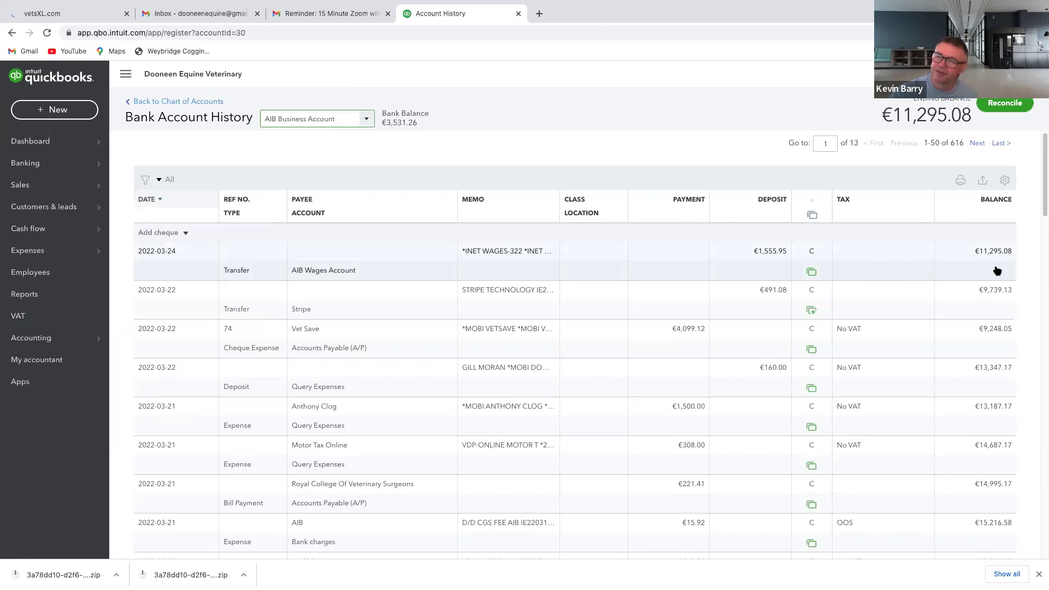
{"action": "left_click", "coordinate": [1000, 143]}
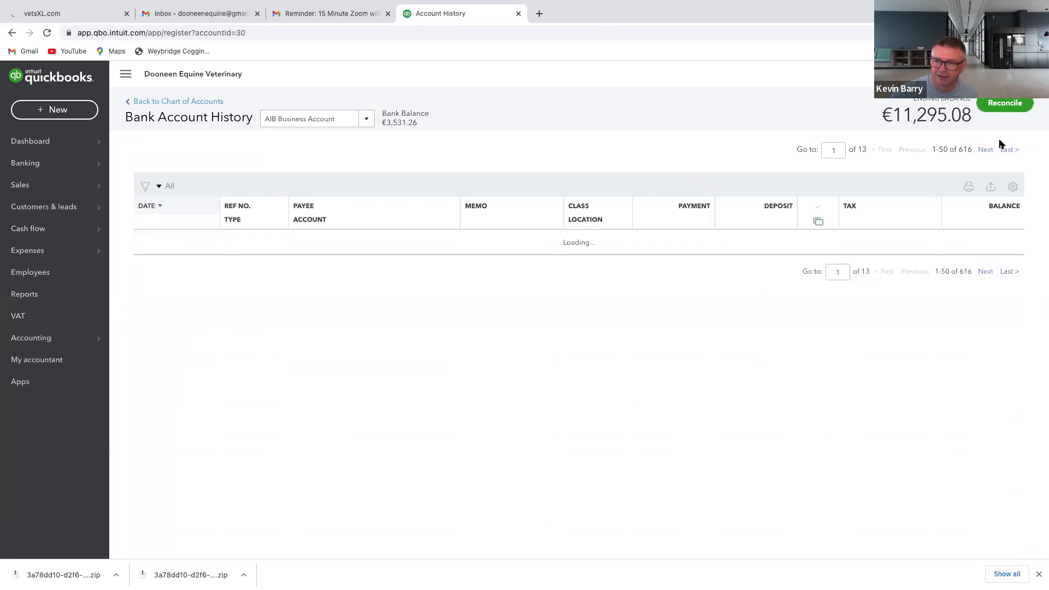
{"action": "scroll", "coordinate": [999, 144], "scroll_direction": "down", "scroll_amount": 7}
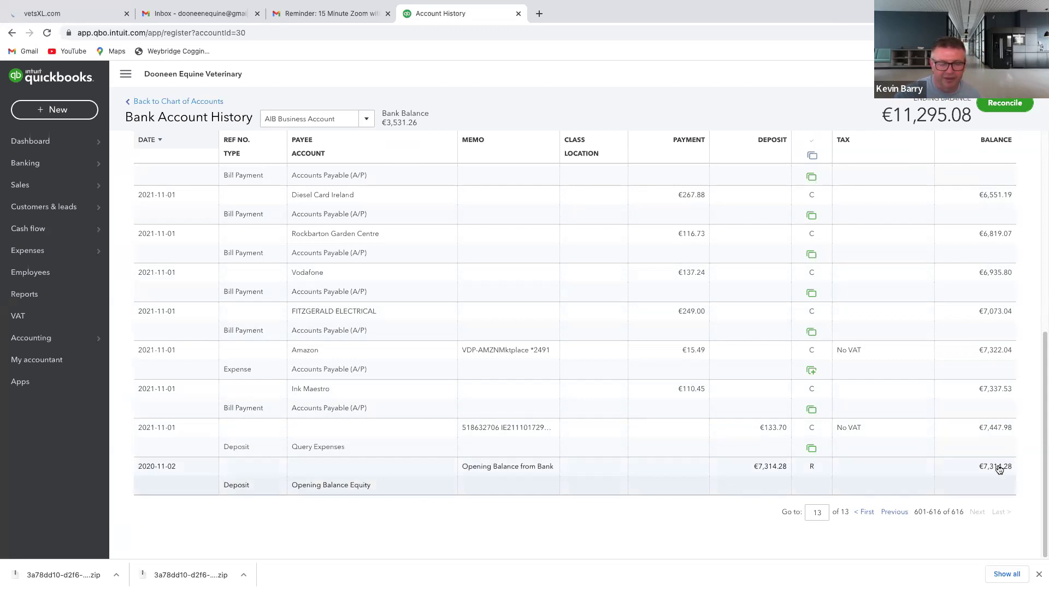
{"action": "left_click", "coordinate": [999, 469]}
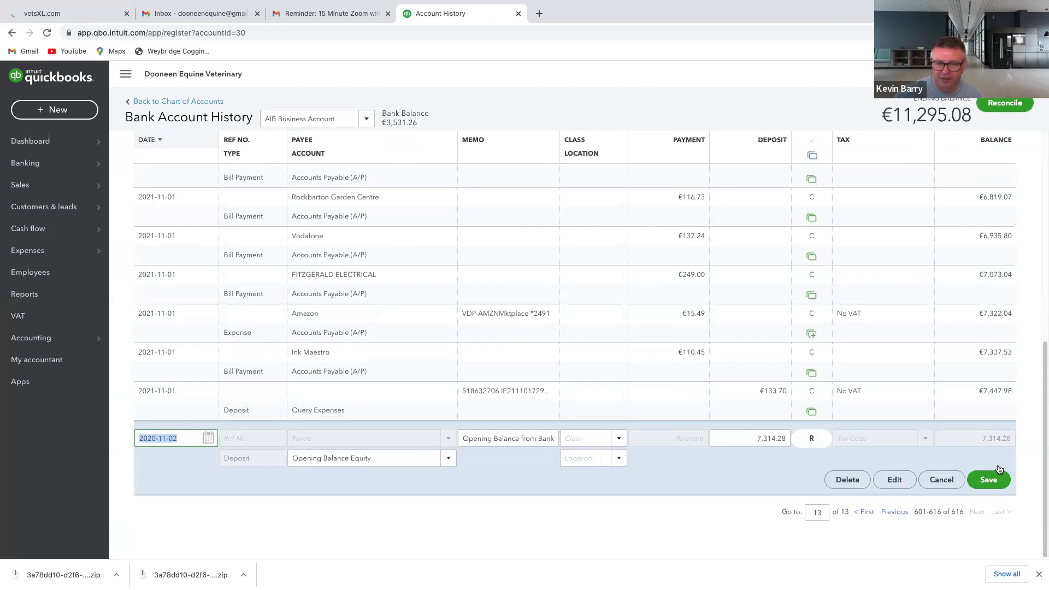
{"action": "left_click", "coordinate": [905, 484]}
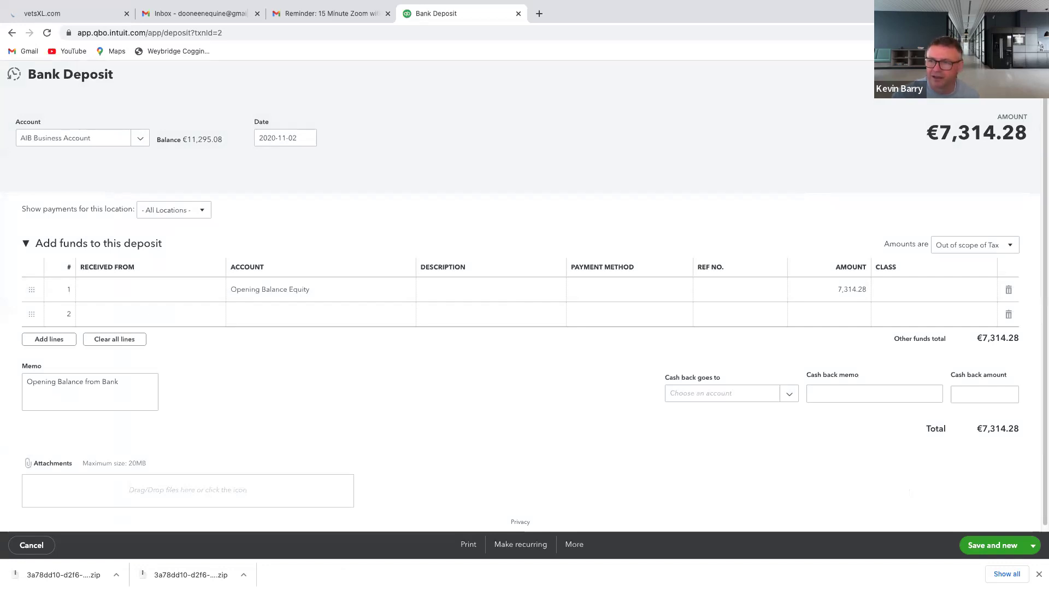
Cancel the Bank Deposit form back to the register and open the My Accountant requests
{"action": "left_click", "coordinate": [32, 545]}
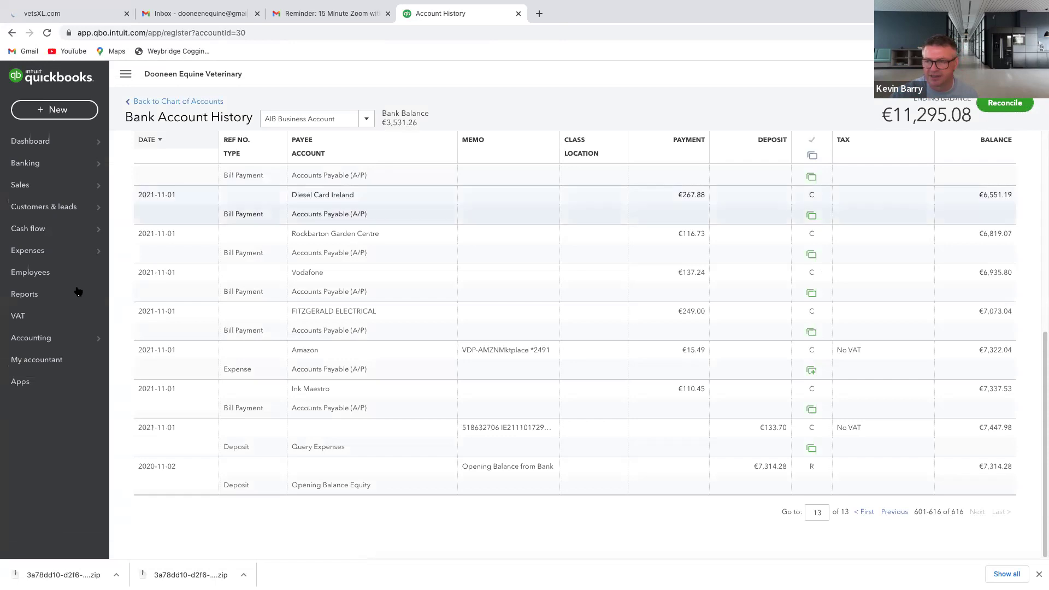
{"action": "left_click", "coordinate": [12, 366]}
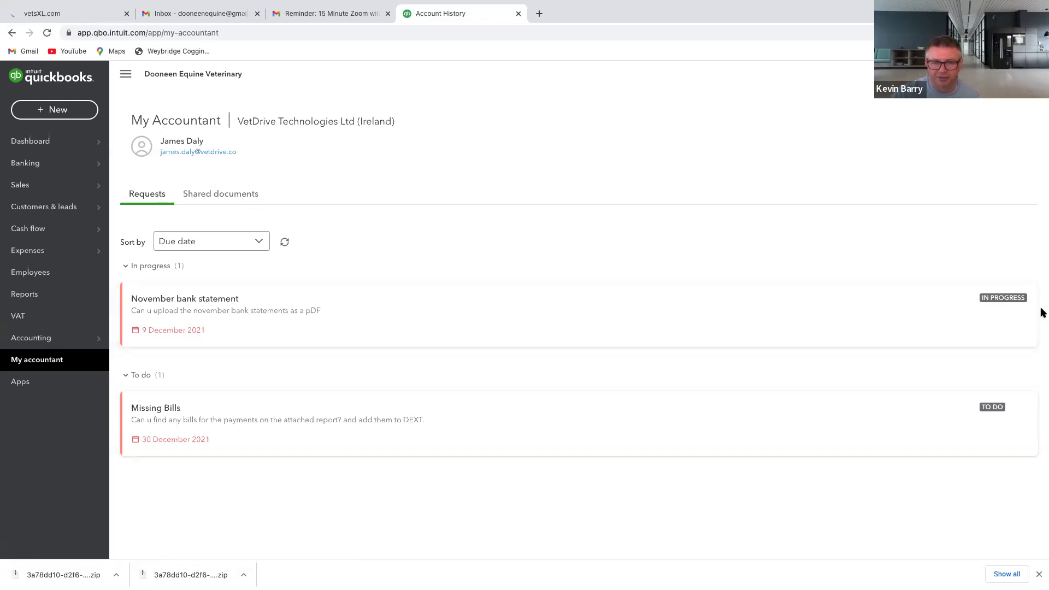
Review the November bank statement request's comments and documents, close it, and start a new browser tab
{"action": "left_click", "coordinate": [1003, 300]}
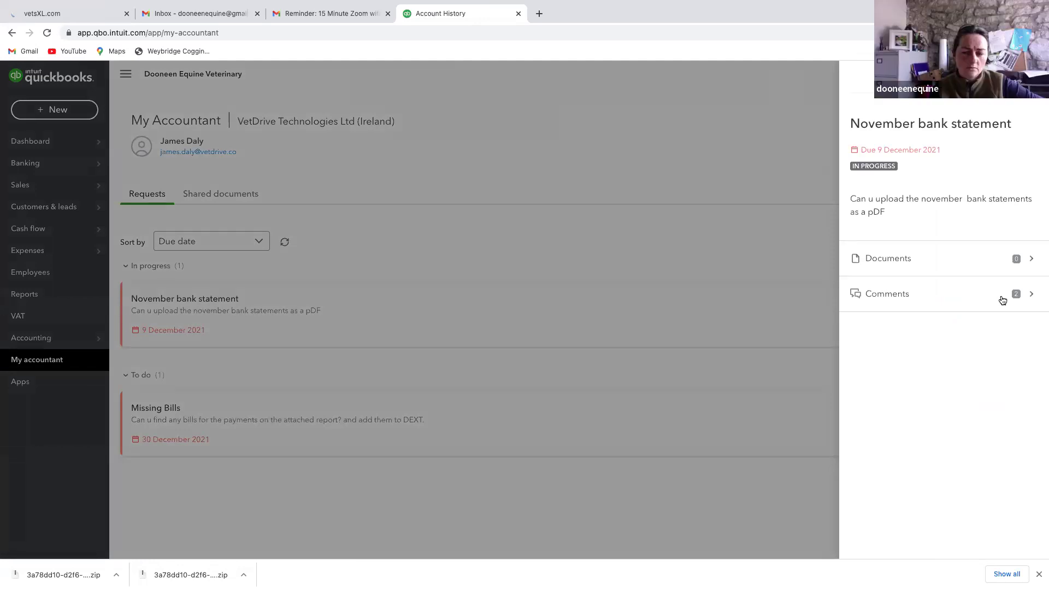
{"action": "left_click", "coordinate": [1003, 300]}
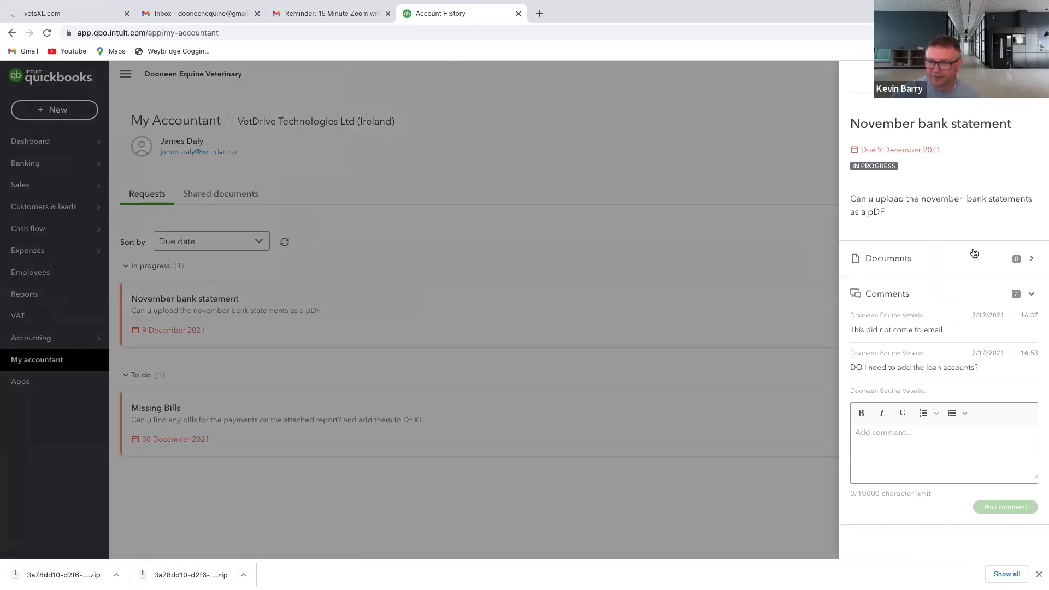
{"action": "left_click", "coordinate": [1031, 261]}
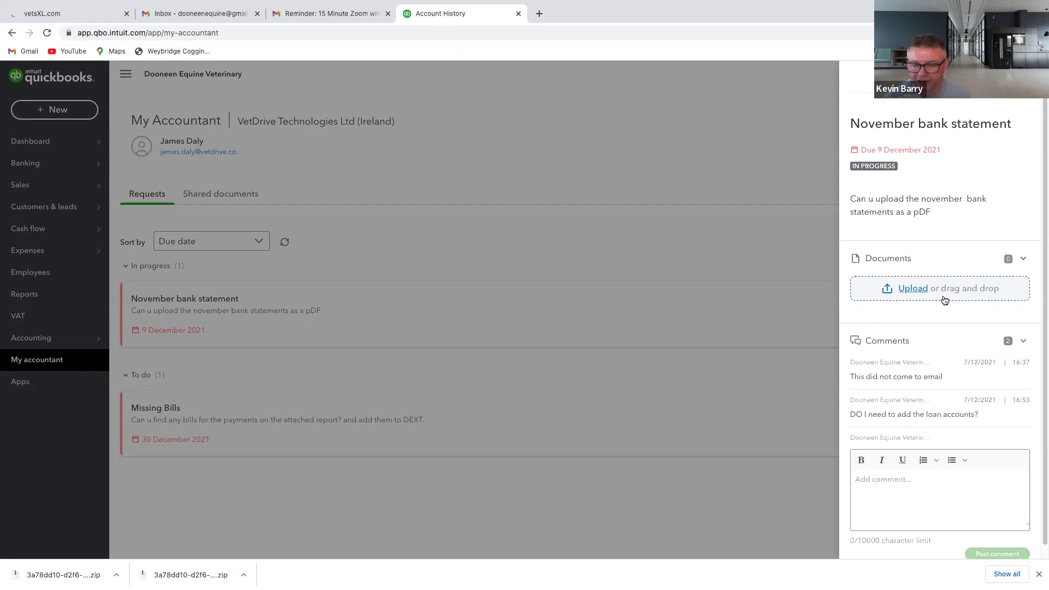
{"action": "mouse_move", "coordinate": [337, 5]}
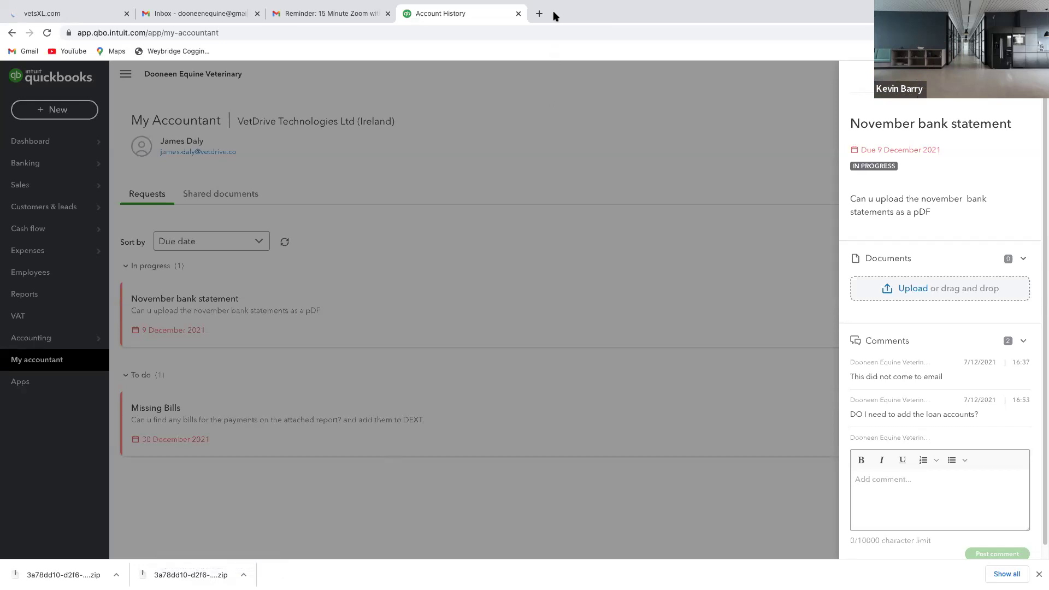
{"action": "left_click", "coordinate": [454, 104]}
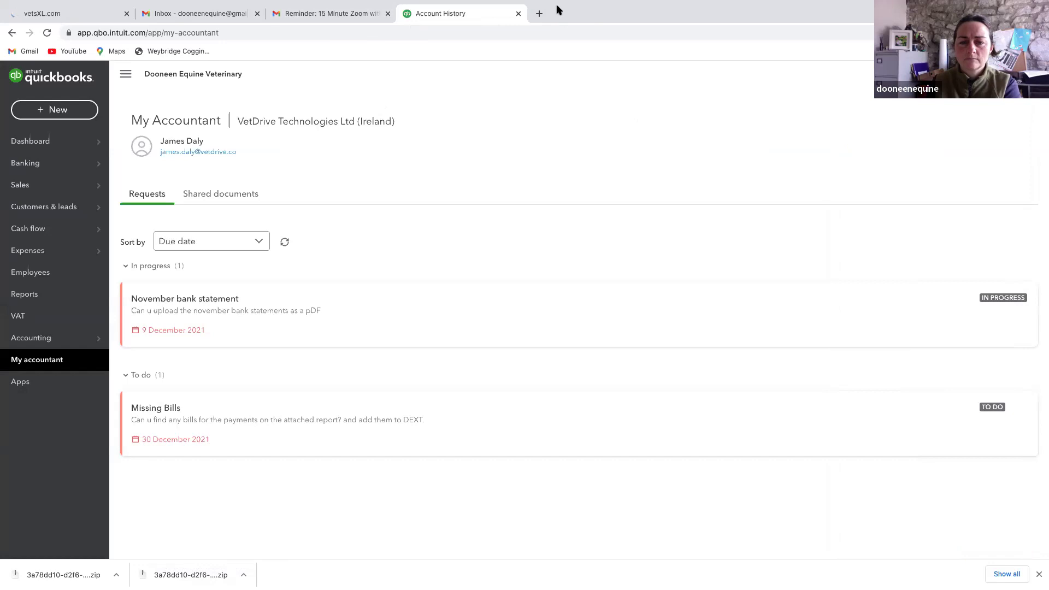
{"action": "left_click", "coordinate": [540, 13]}
Search 'aib', go to AIB Internet Banking and submit the registration number and access code
{"action": "left_click", "coordinate": [542, 31]}
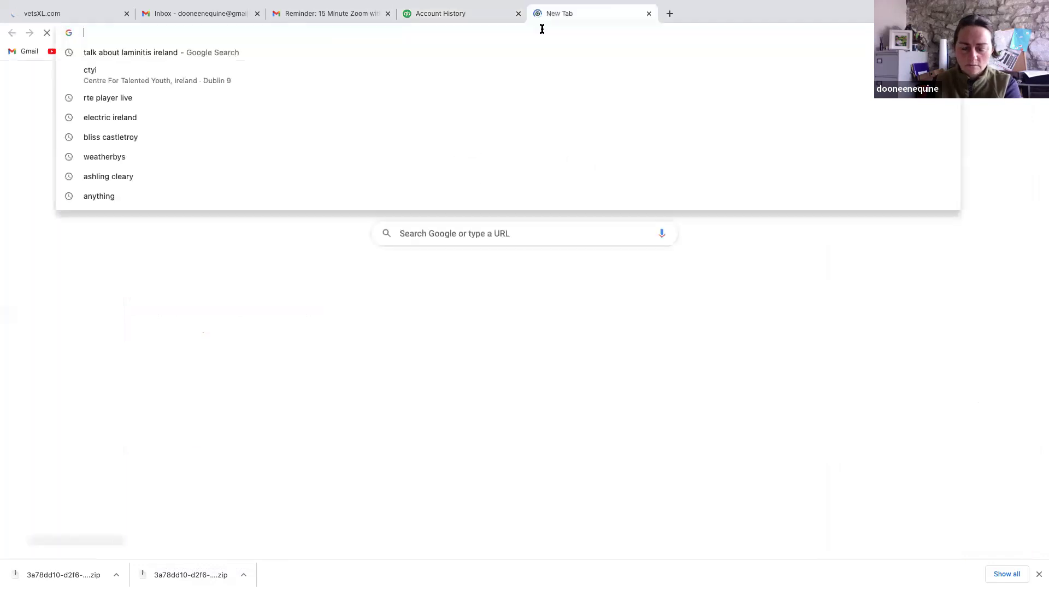
{"action": "type", "text": "aib"}
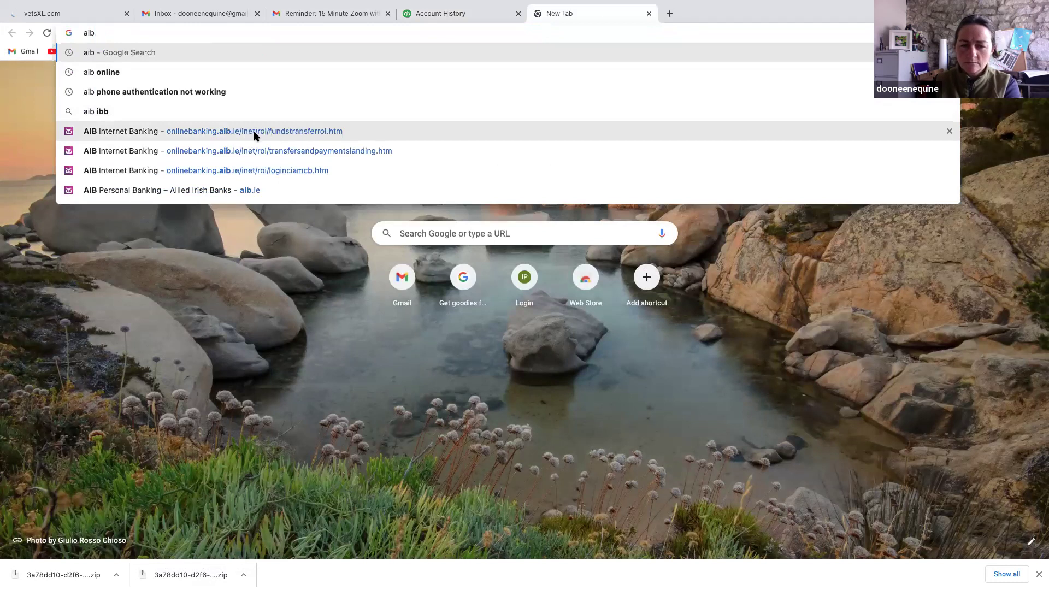
{"action": "left_click", "coordinate": [238, 134]}
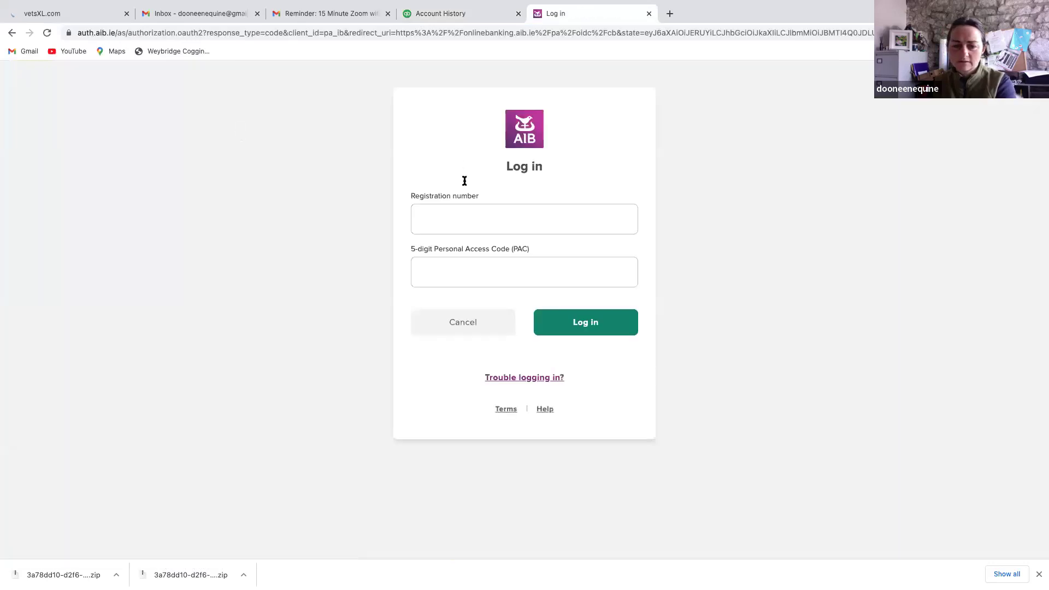
{"action": "left_click", "coordinate": [494, 224]}
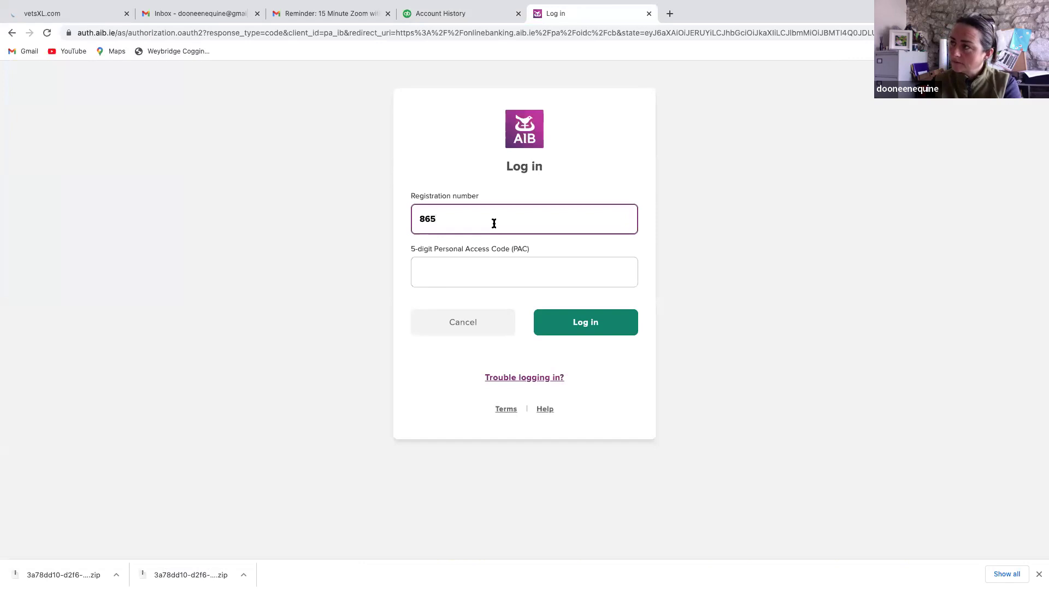
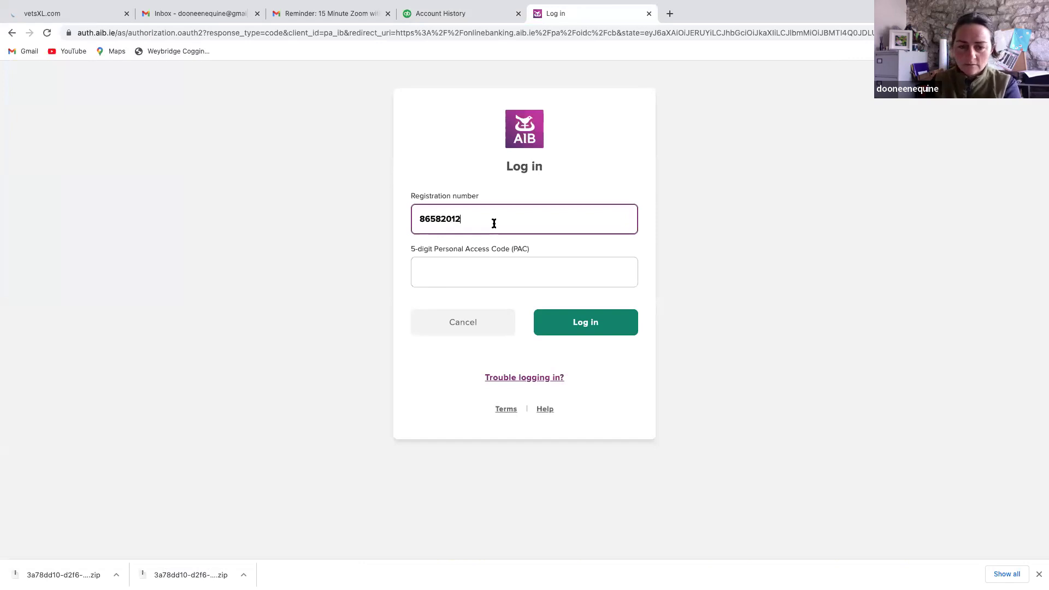
{"action": "left_click", "coordinate": [495, 277]}
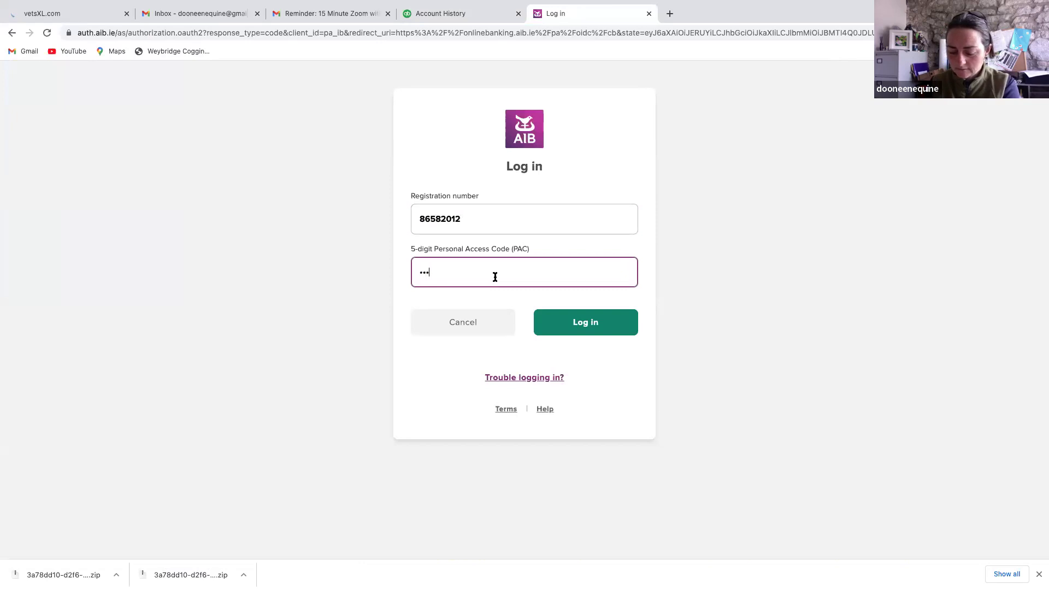
{"action": "left_click", "coordinate": [563, 326]}
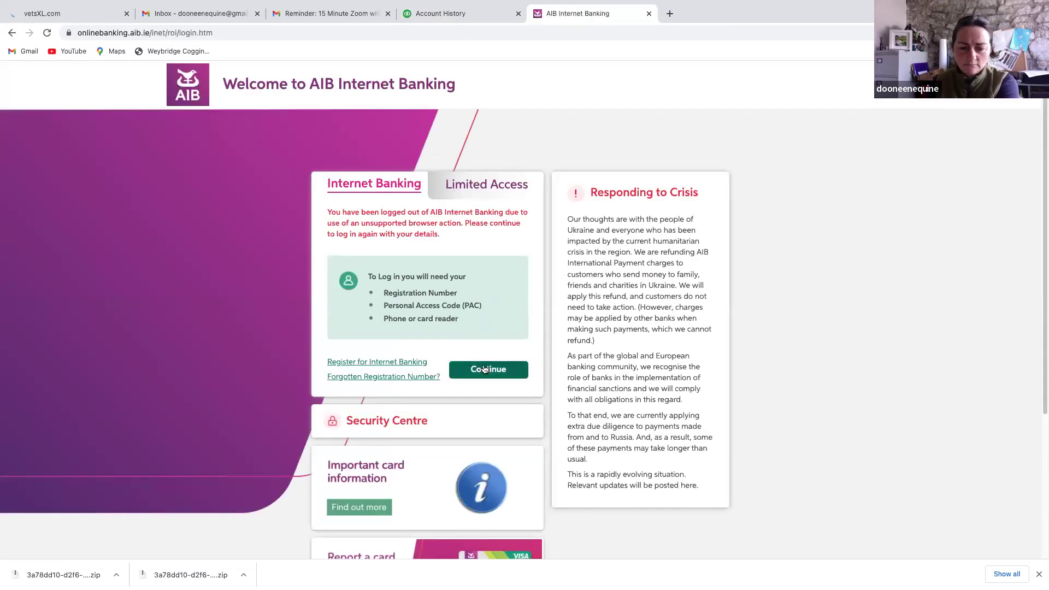
Continue and log in again with the registration number and access code to reach the accounts overview
{"action": "scroll", "coordinate": [440, 219], "scroll_direction": "down", "scroll_amount": 2}
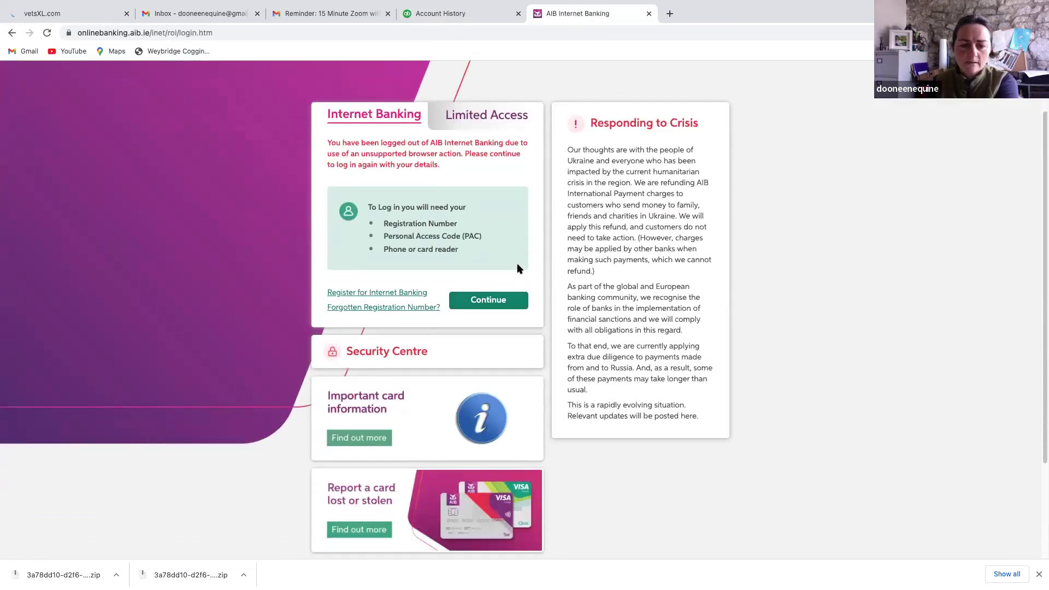
{"action": "left_click", "coordinate": [494, 302]}
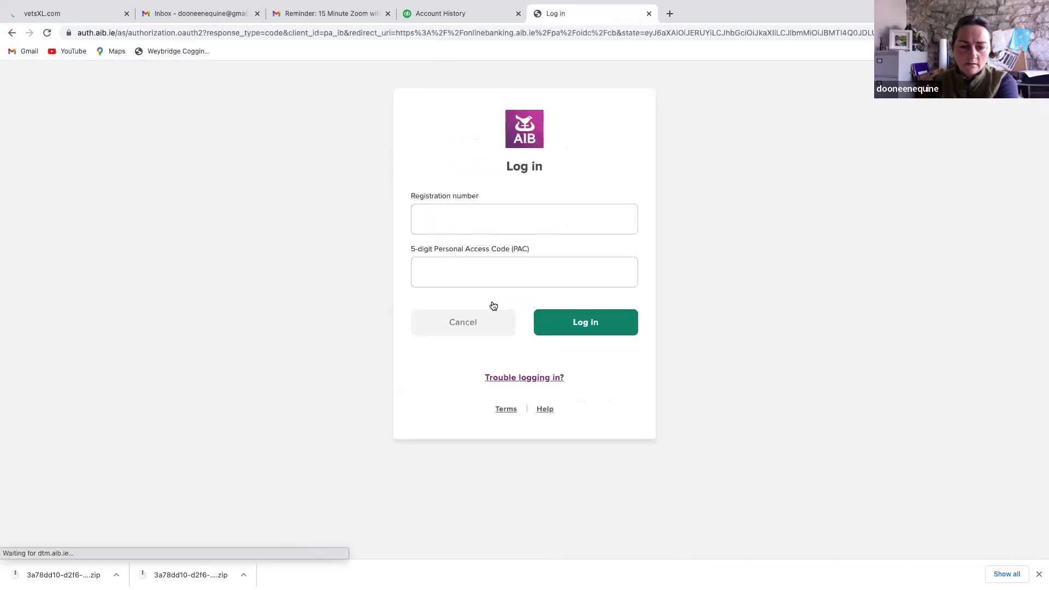
{"action": "left_click", "coordinate": [494, 225]}
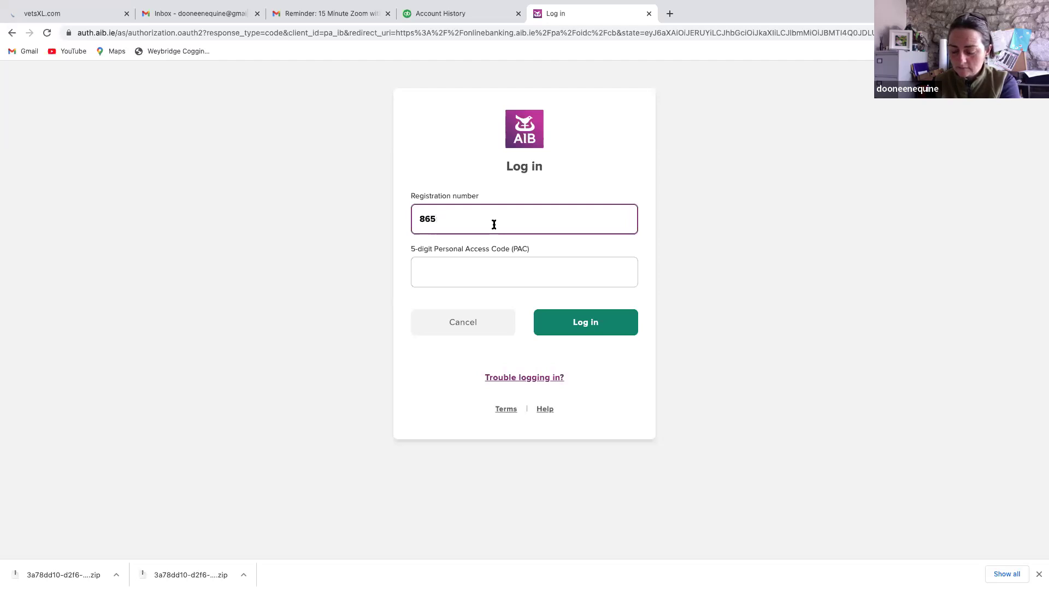
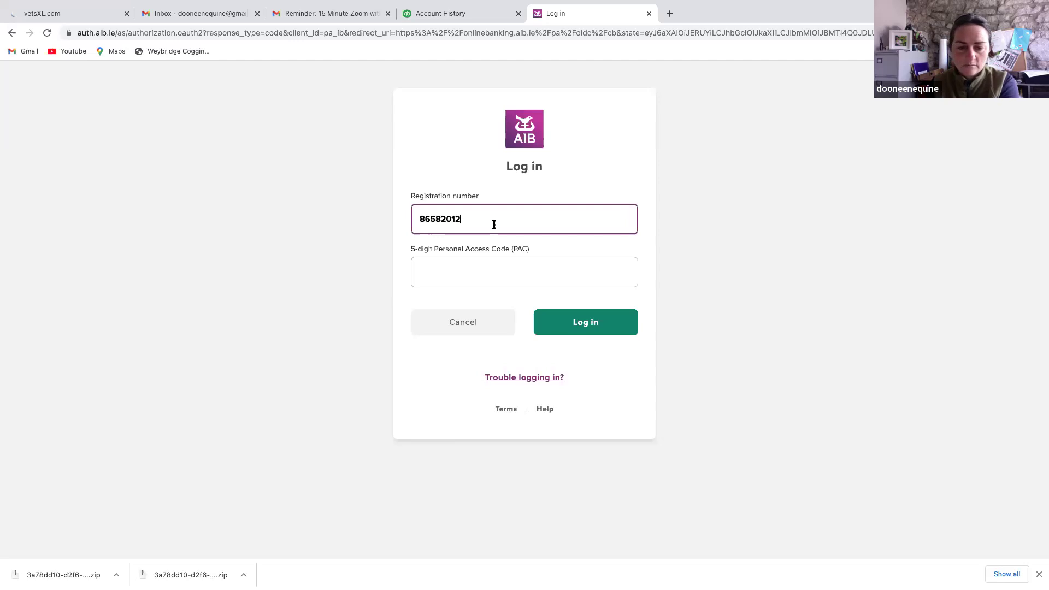
{"action": "left_click", "coordinate": [524, 269]}
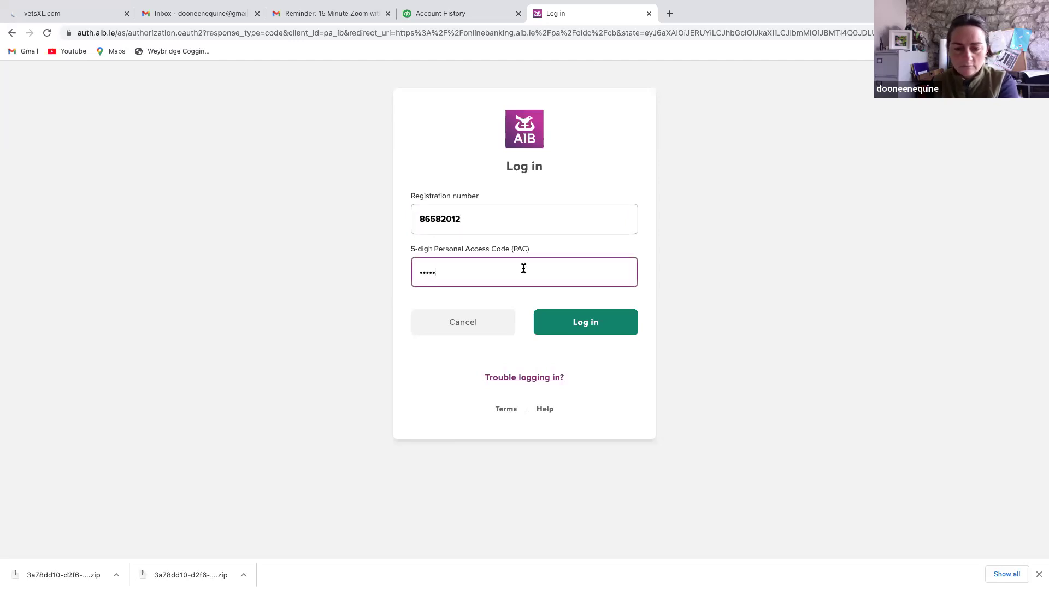
{"action": "left_click", "coordinate": [612, 324]}
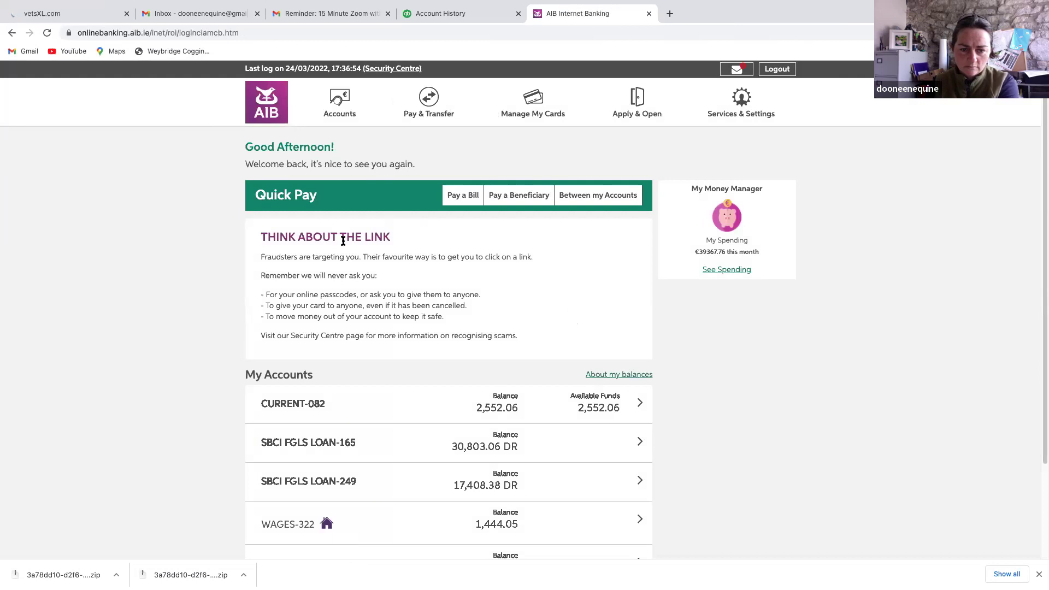
Open Statements & Fees and list CURRENT-082 eStatements for NOVEMBER 2021
{"action": "mouse_move", "coordinate": [343, 107]}
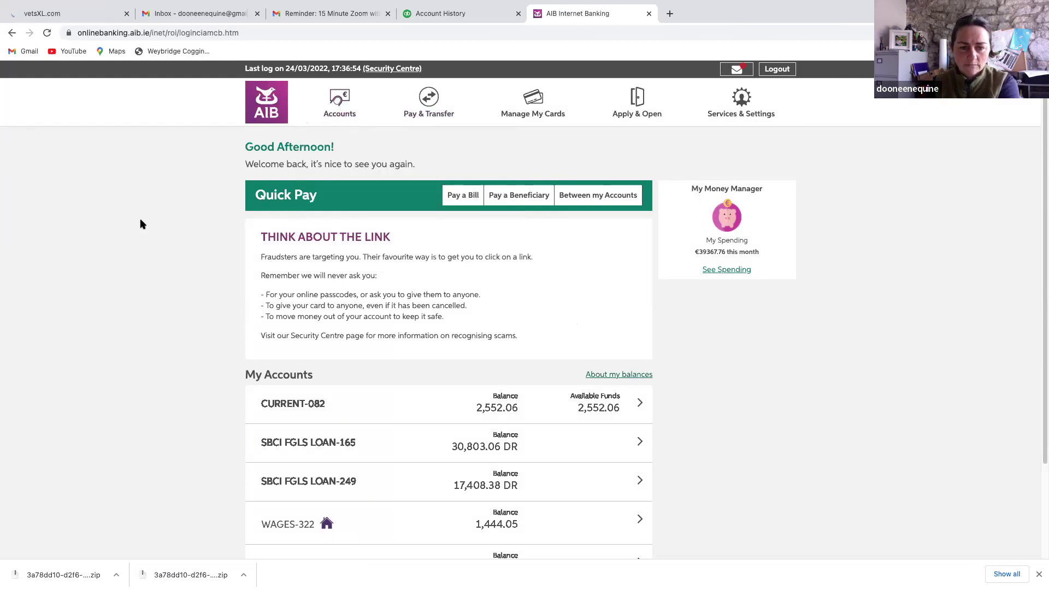
{"action": "mouse_move", "coordinate": [336, 79]}
{"action": "left_click", "coordinate": [367, 199]}
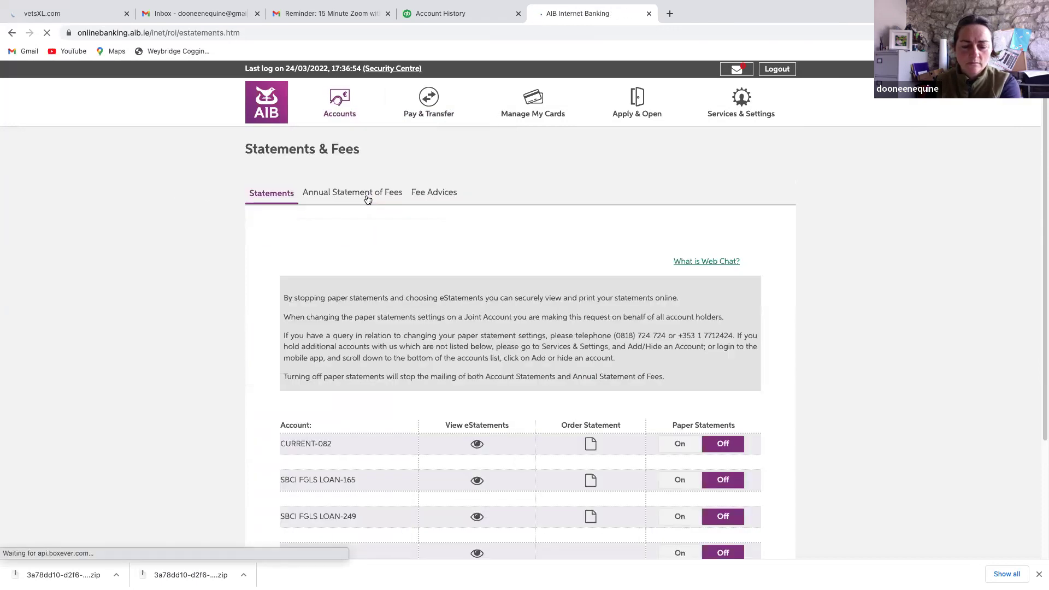
{"action": "scroll", "coordinate": [442, 350], "scroll_direction": "down", "scroll_amount": 2}
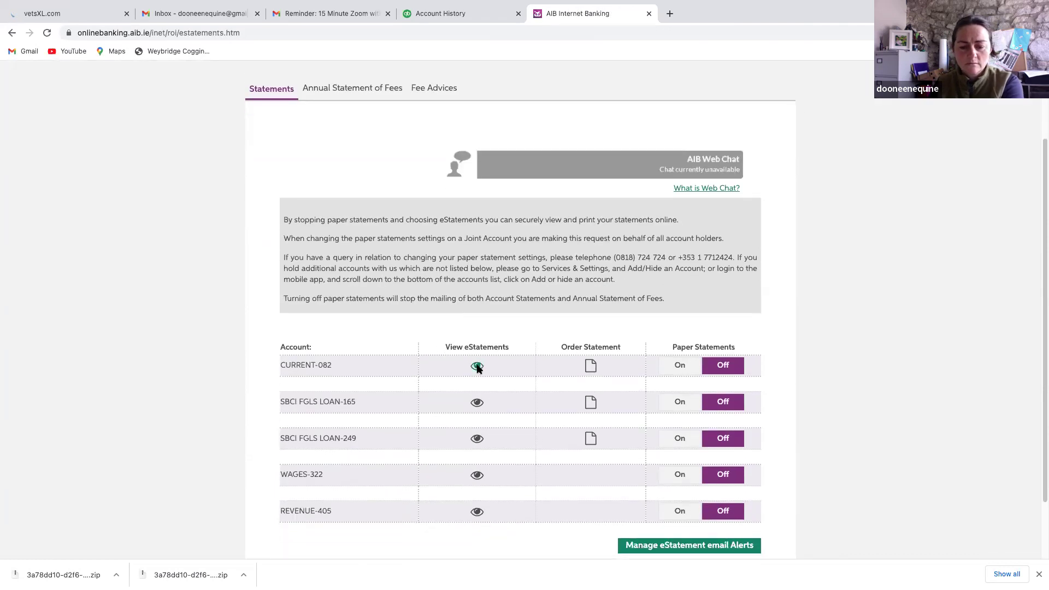
{"action": "left_click", "coordinate": [477, 366]}
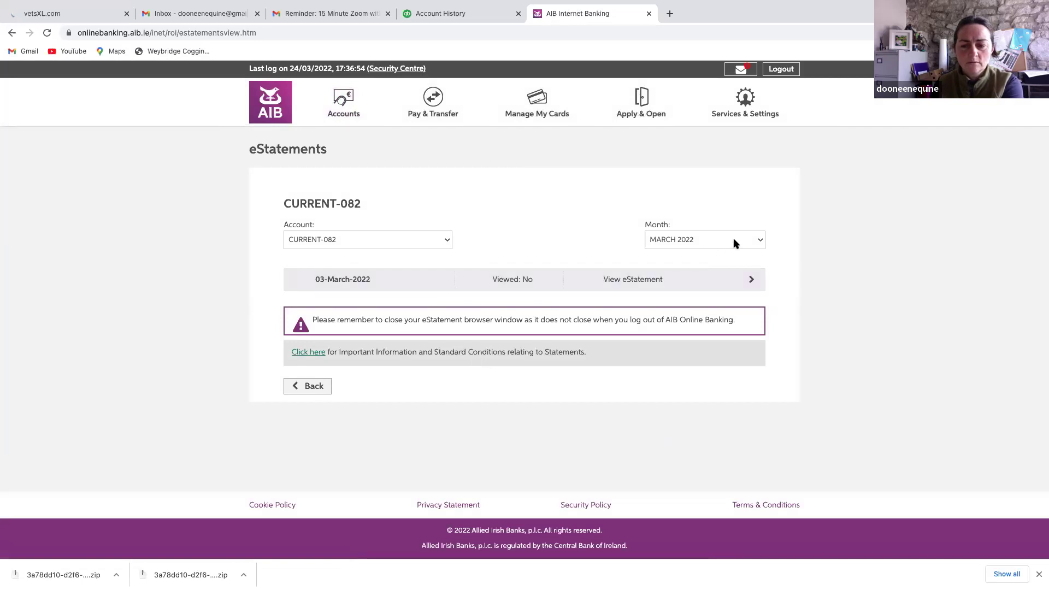
{"action": "left_click", "coordinate": [731, 243]}
{"action": "left_click", "coordinate": [722, 291]}
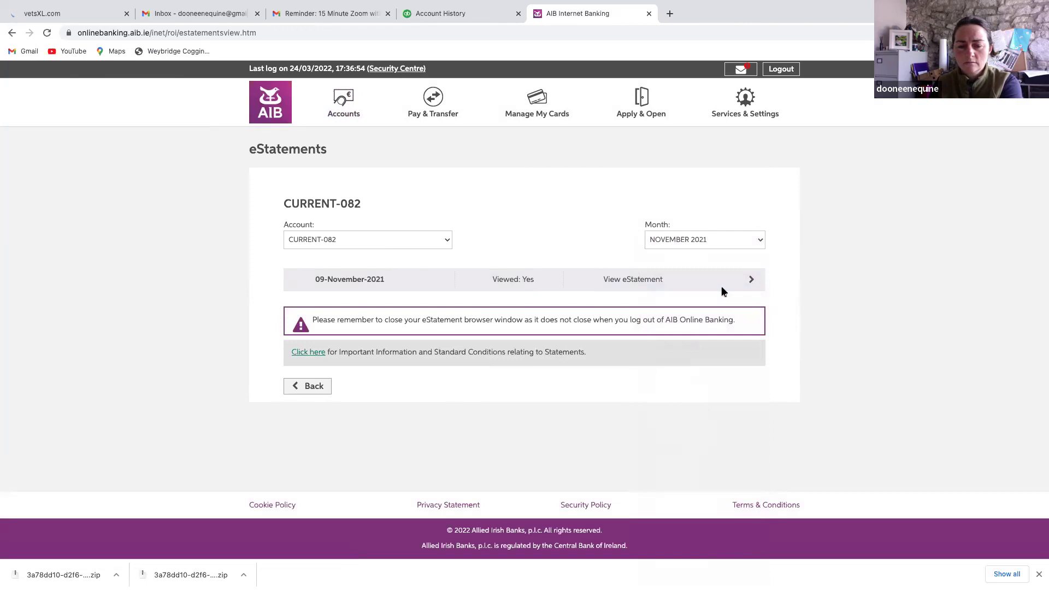
Open the 09-November-2021 statement PDF and save it as AIB NOV.pdf
{"action": "left_click", "coordinate": [659, 281]}
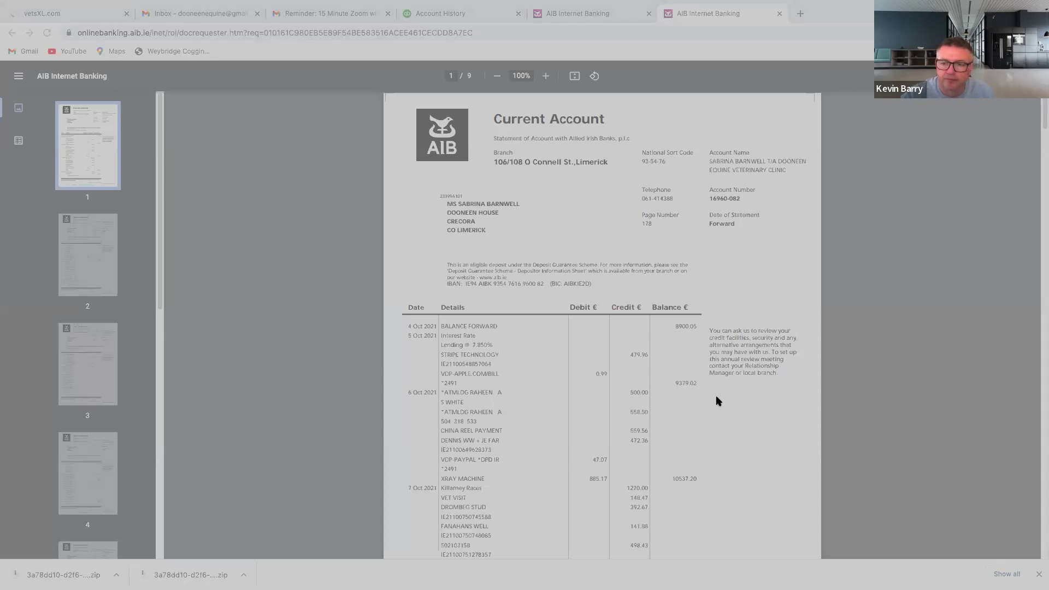
{"action": "key", "text": "Return"}
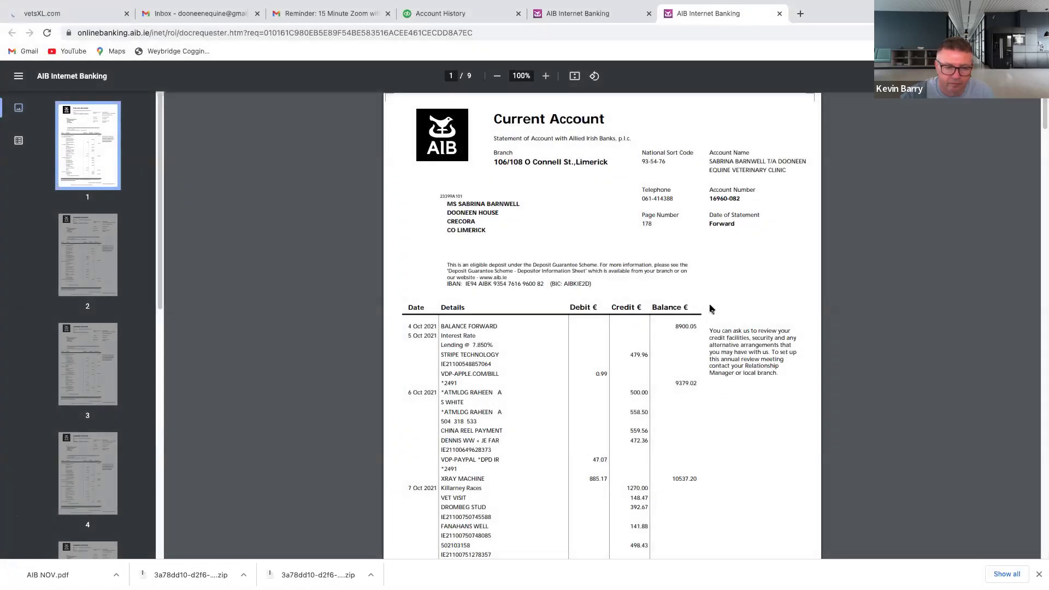
Upload AIB NOV.pdf to the November bank statement request's Documents, then close the request panel
{"action": "left_click", "coordinate": [461, 14]}
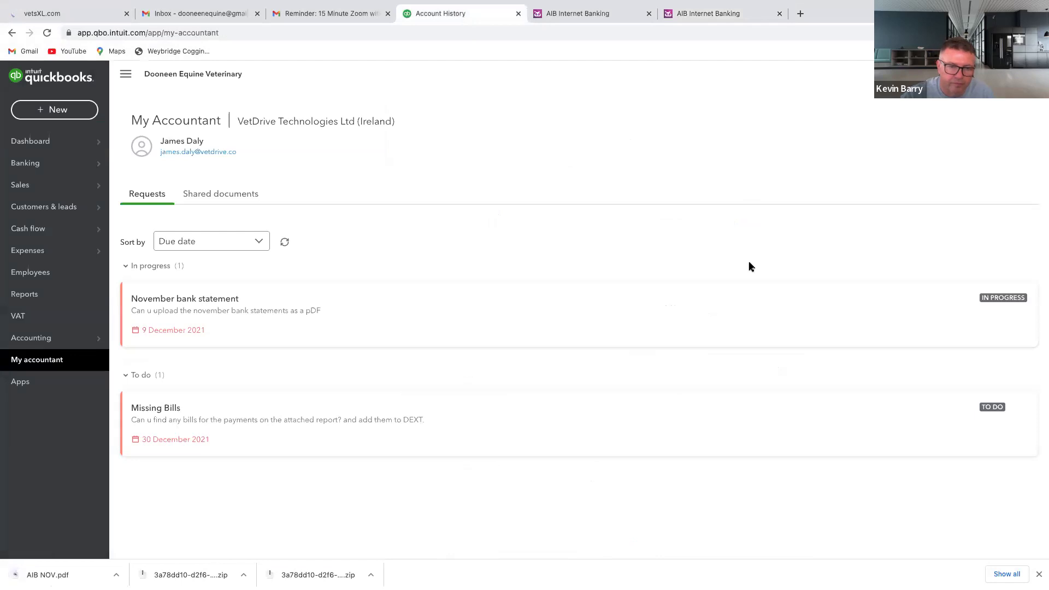
{"action": "left_click", "coordinate": [967, 306]}
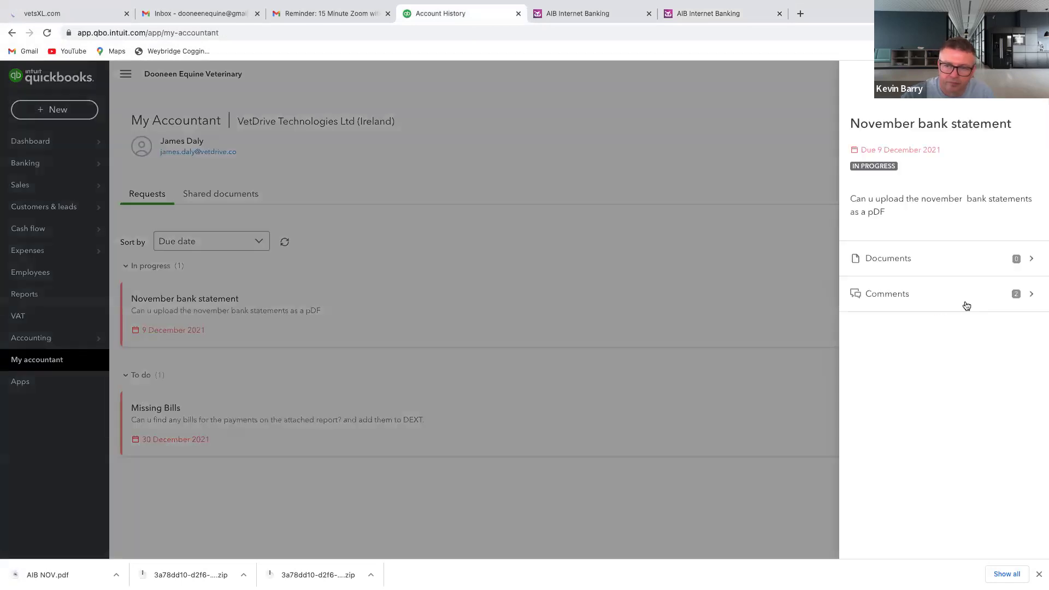
{"action": "left_click", "coordinate": [963, 266]}
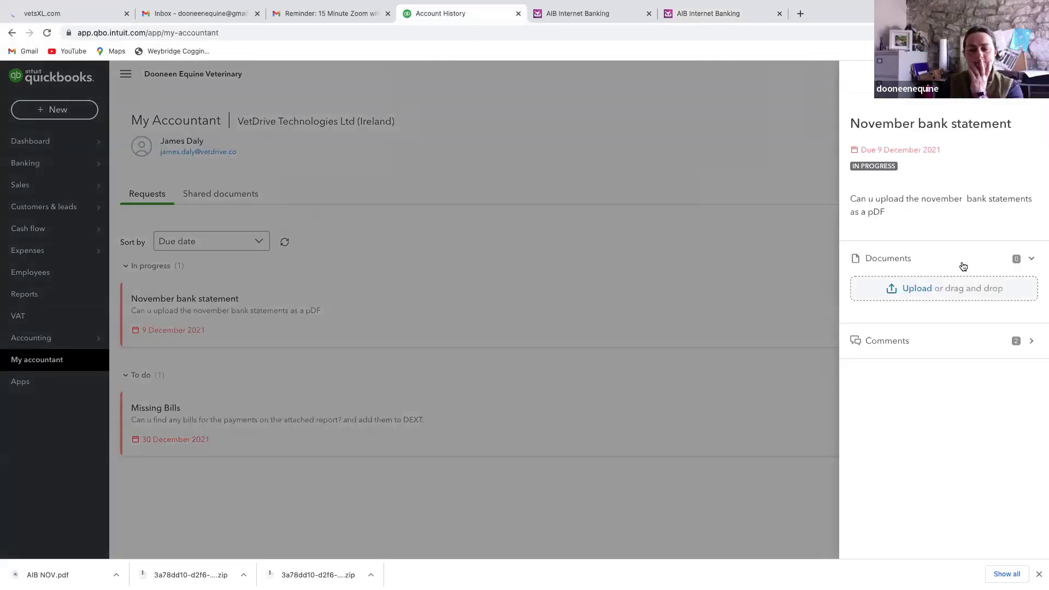
{"action": "left_click", "coordinate": [923, 289]}
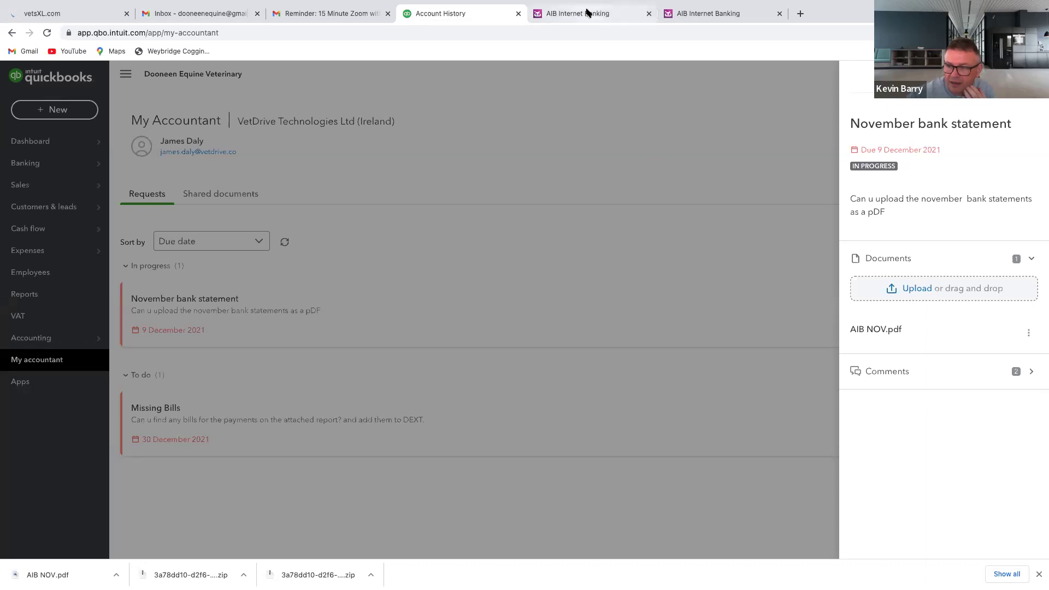
{"action": "left_click", "coordinate": [570, 117]}
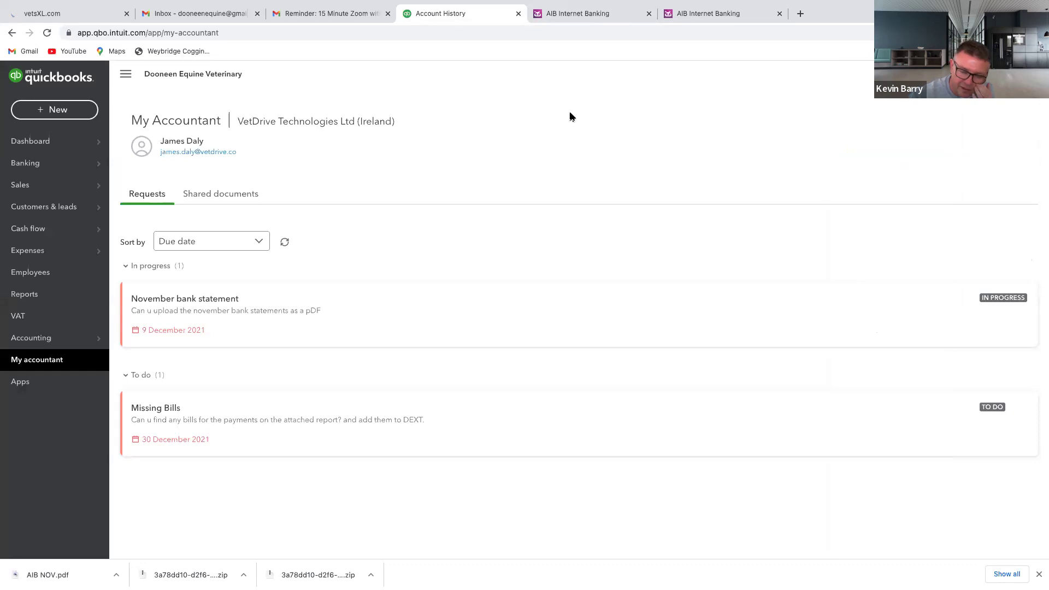
Close the November PDF and save the December 2021 AIB eStatement as AIB DEC.pdf
{"action": "left_click", "coordinate": [597, 16]}
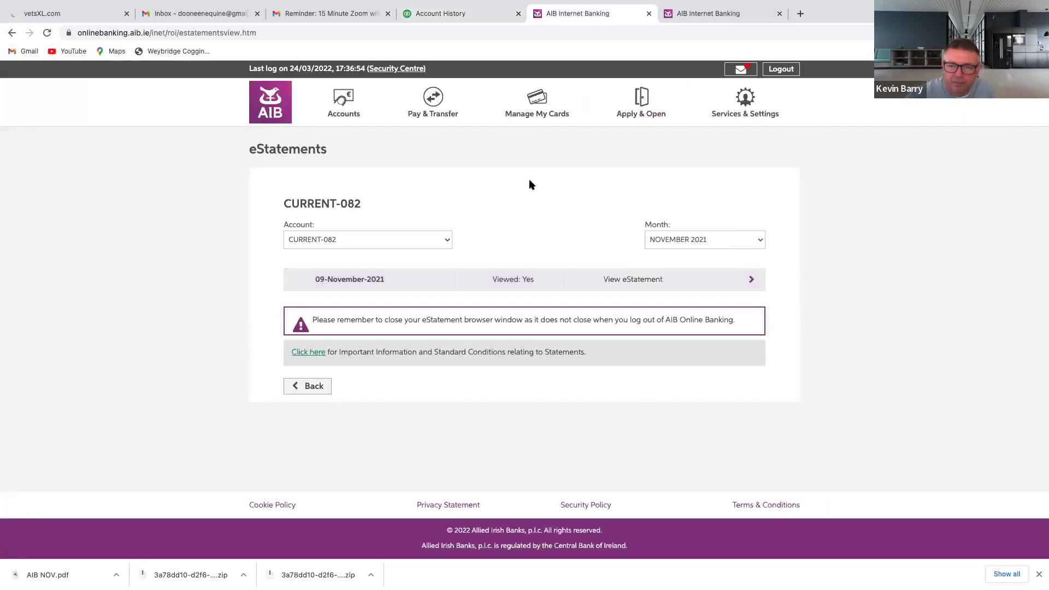
{"action": "left_click", "coordinate": [705, 14]}
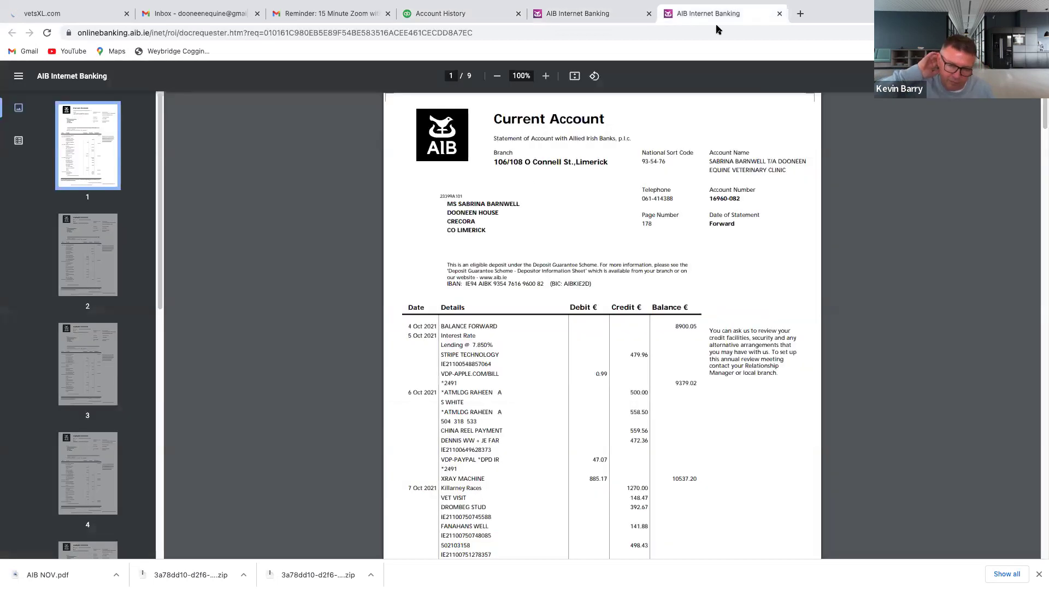
{"action": "left_click", "coordinate": [779, 14]}
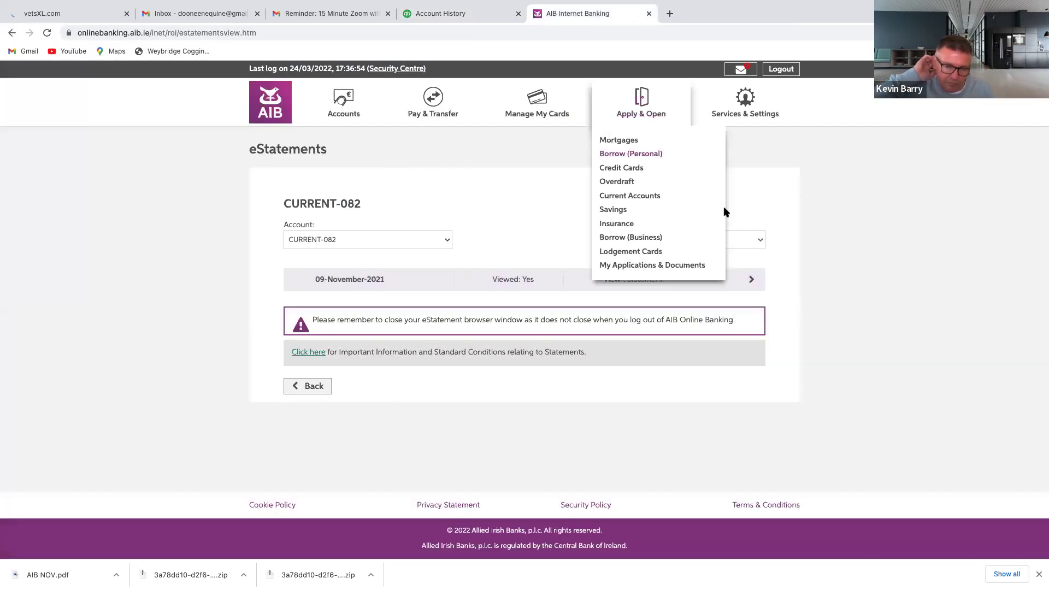
{"action": "left_click", "coordinate": [758, 242]}
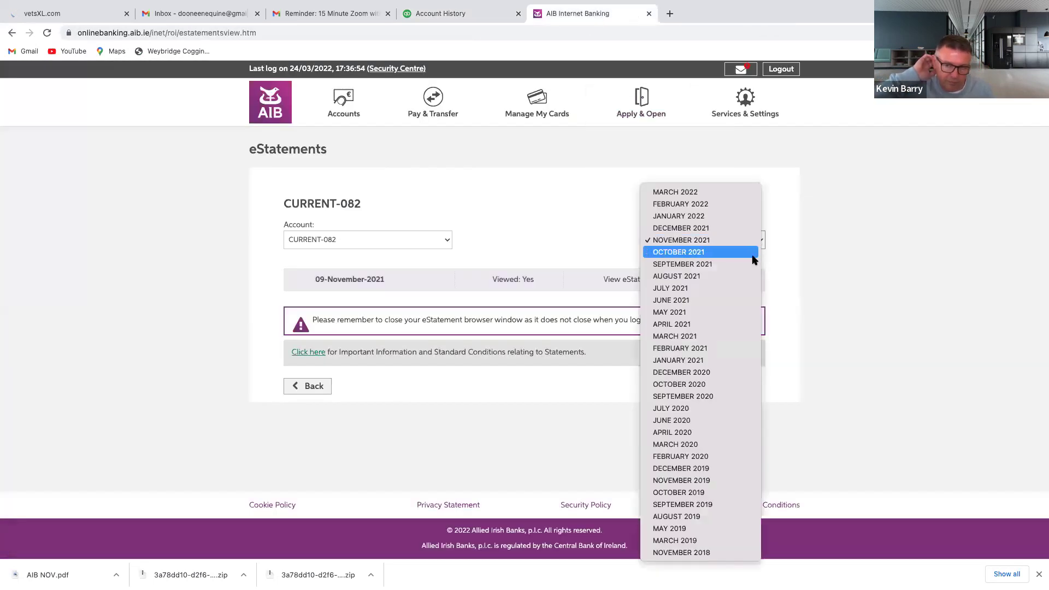
{"action": "left_click", "coordinate": [727, 228]}
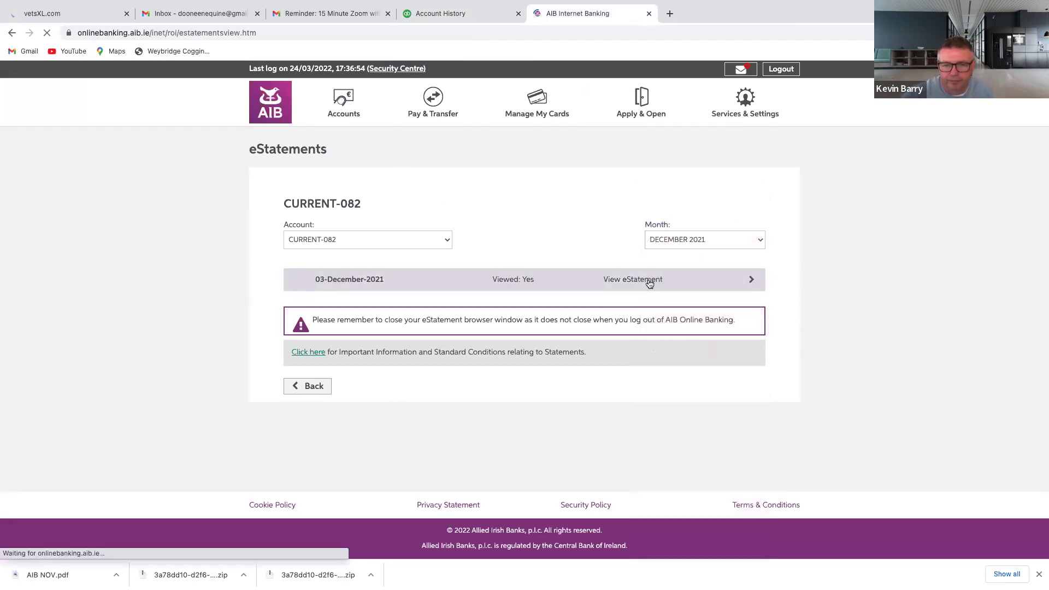
{"action": "left_click", "coordinate": [649, 281]}
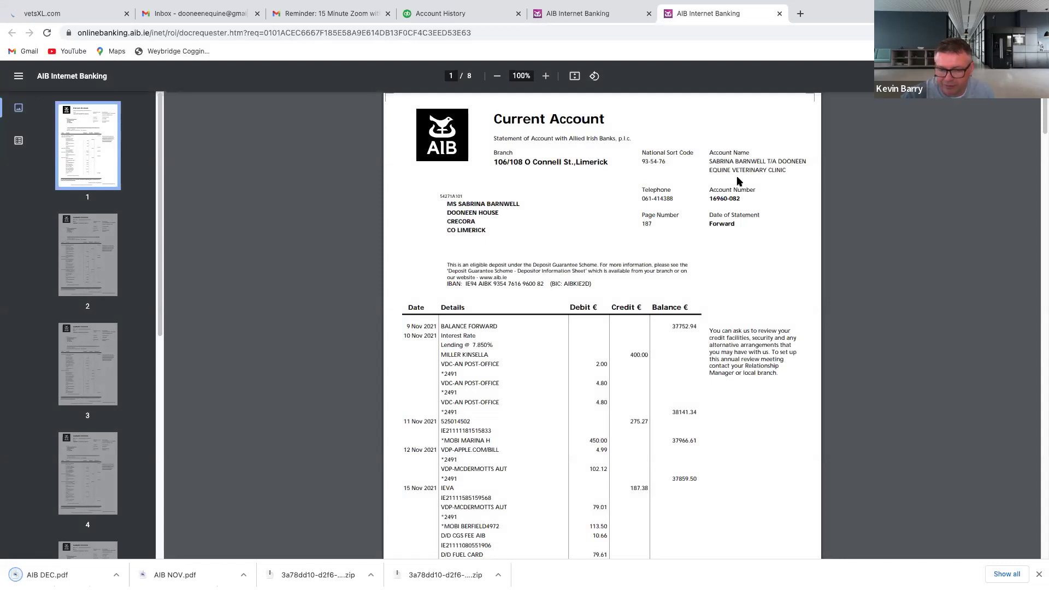
{"action": "left_click", "coordinate": [484, 13]}
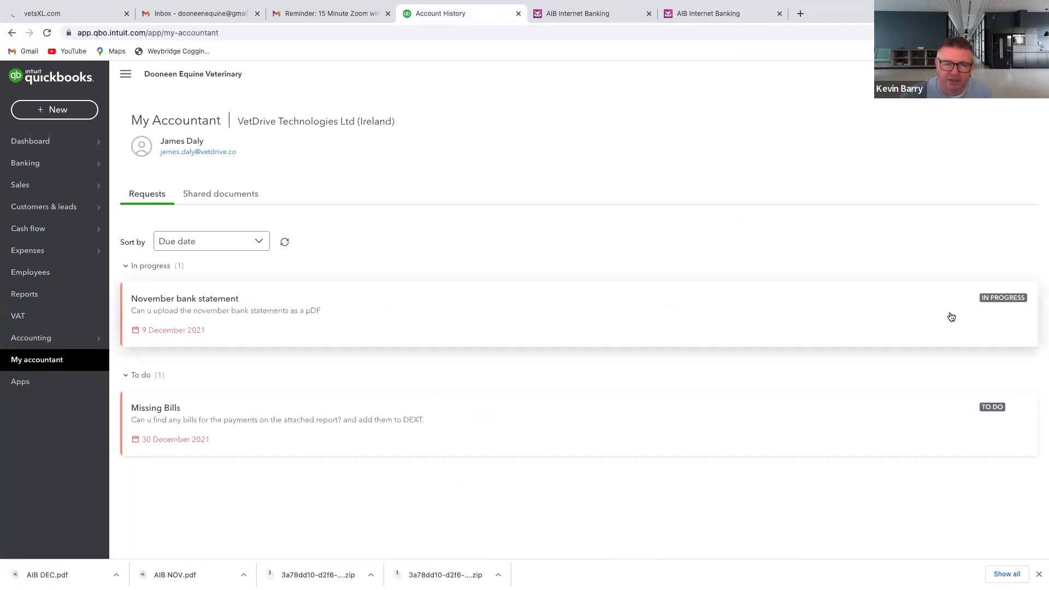
Attach AIB DEC.pdf to the November bank statement request's documents
{"action": "left_click", "coordinate": [1003, 303]}
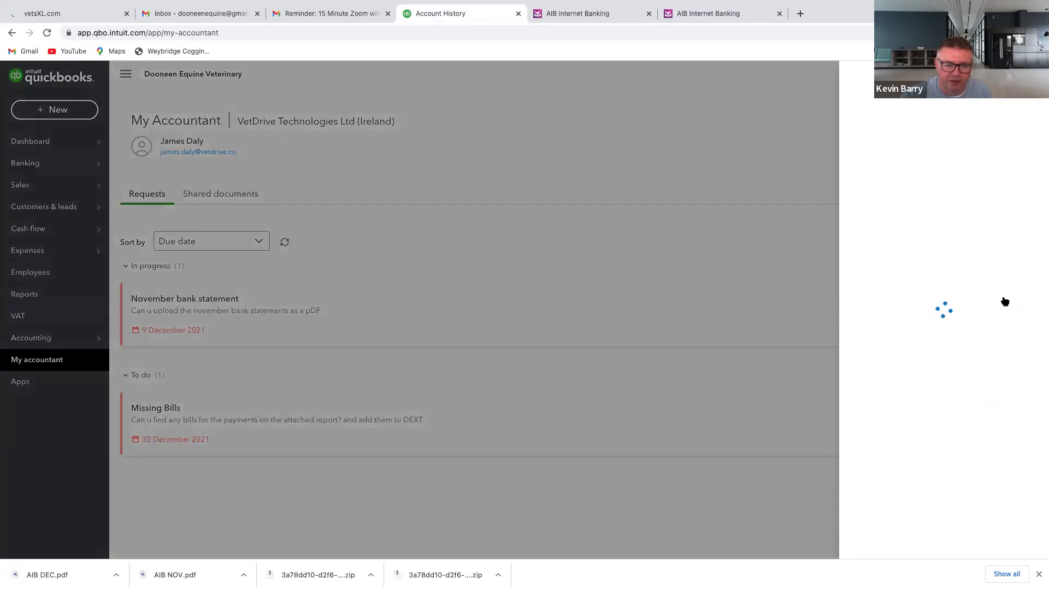
{"action": "left_click", "coordinate": [954, 264]}
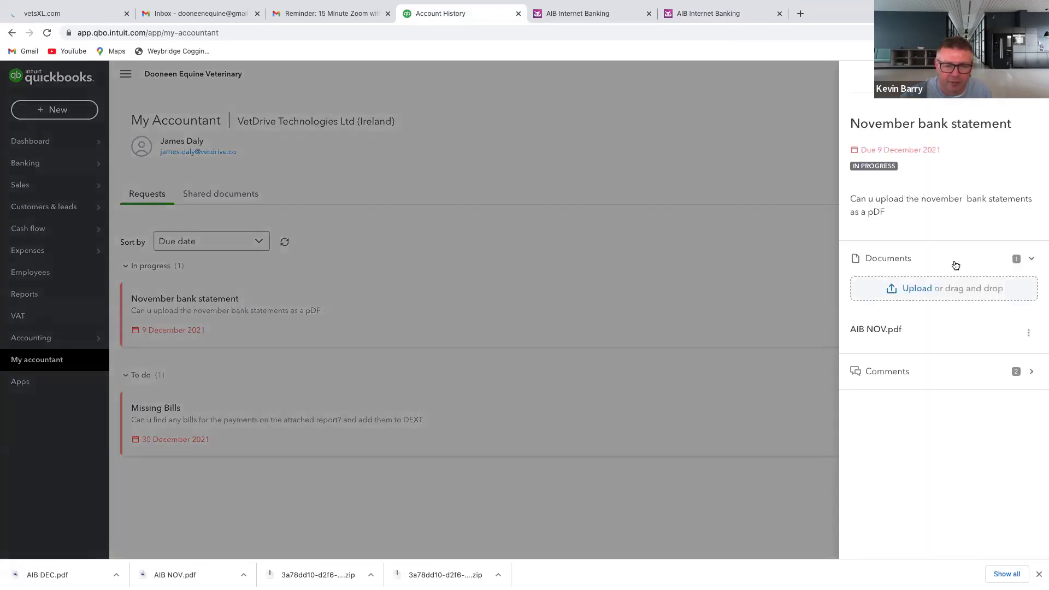
{"action": "left_click", "coordinate": [917, 289]}
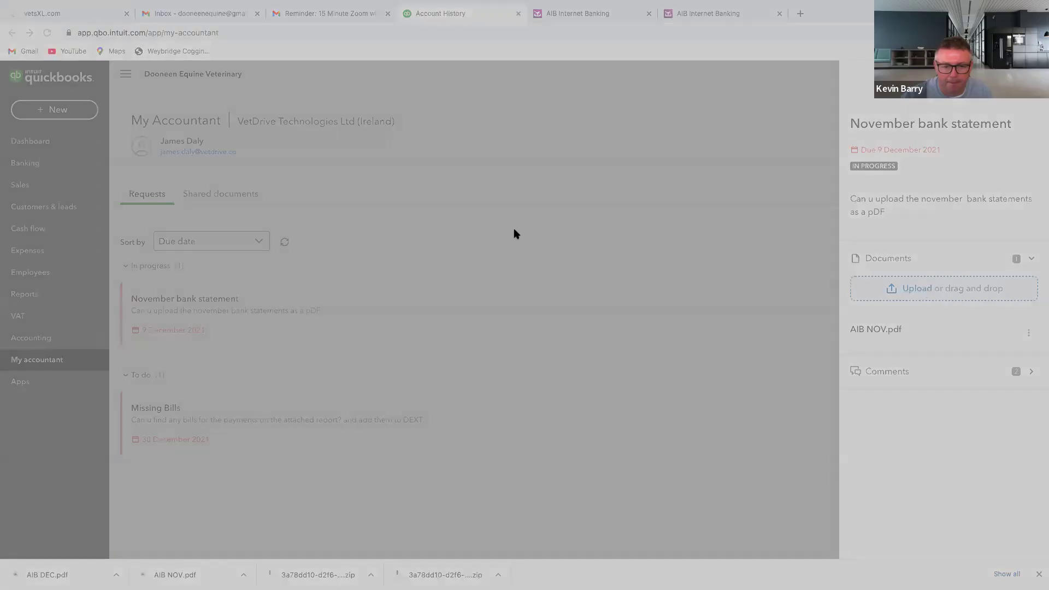
{"action": "left_click", "coordinate": [822, 403]}
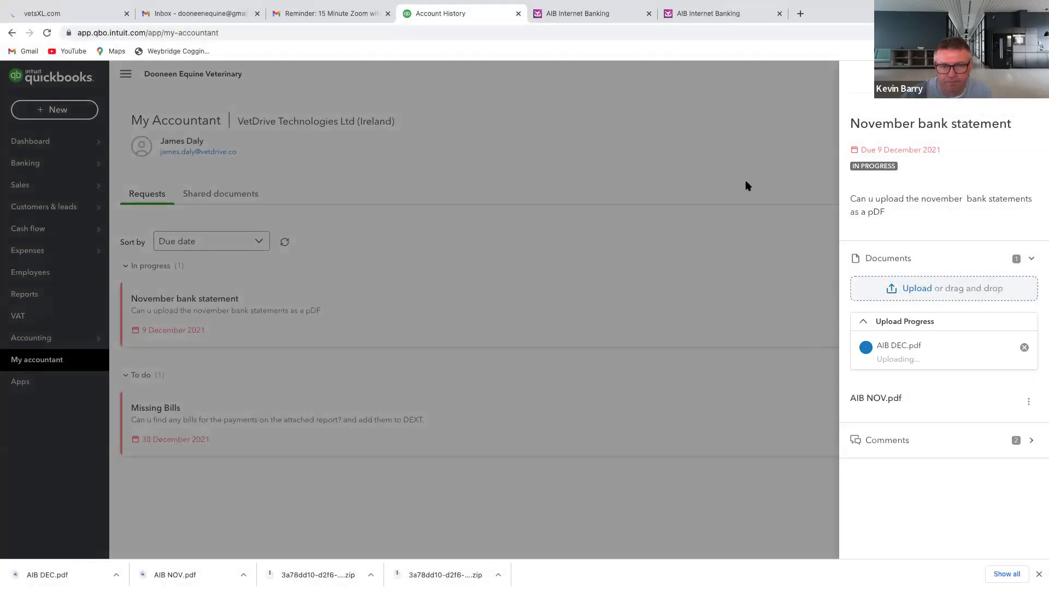
{"action": "left_click", "coordinate": [587, 13]}
{"action": "left_click", "coordinate": [751, 240]}
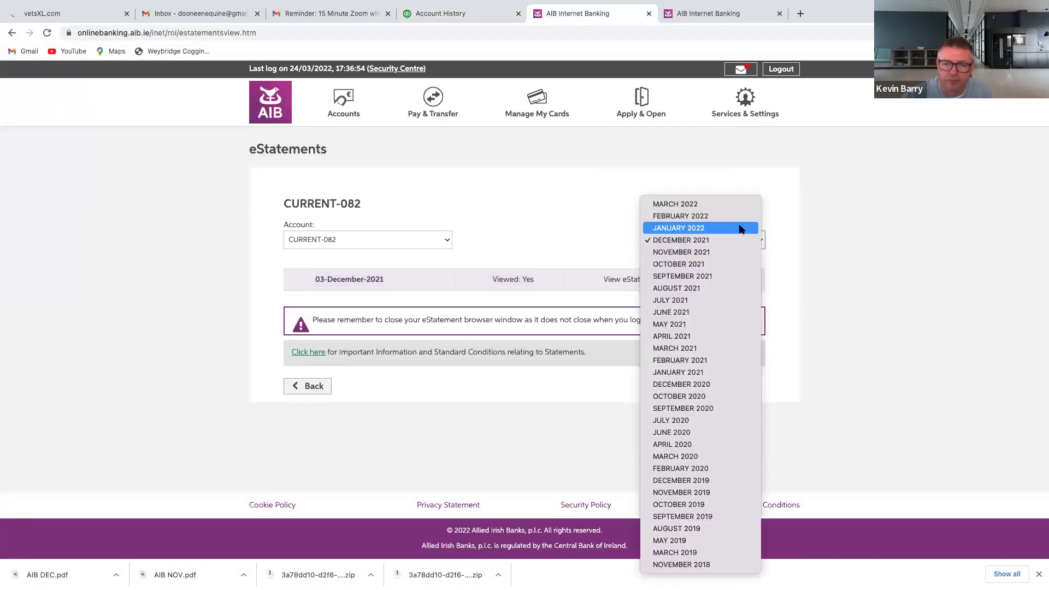
Save the January 2022 AIB eStatement as AIB Jan 2022.pdf
{"action": "left_click", "coordinate": [745, 228]}
{"action": "left_click", "coordinate": [646, 279]}
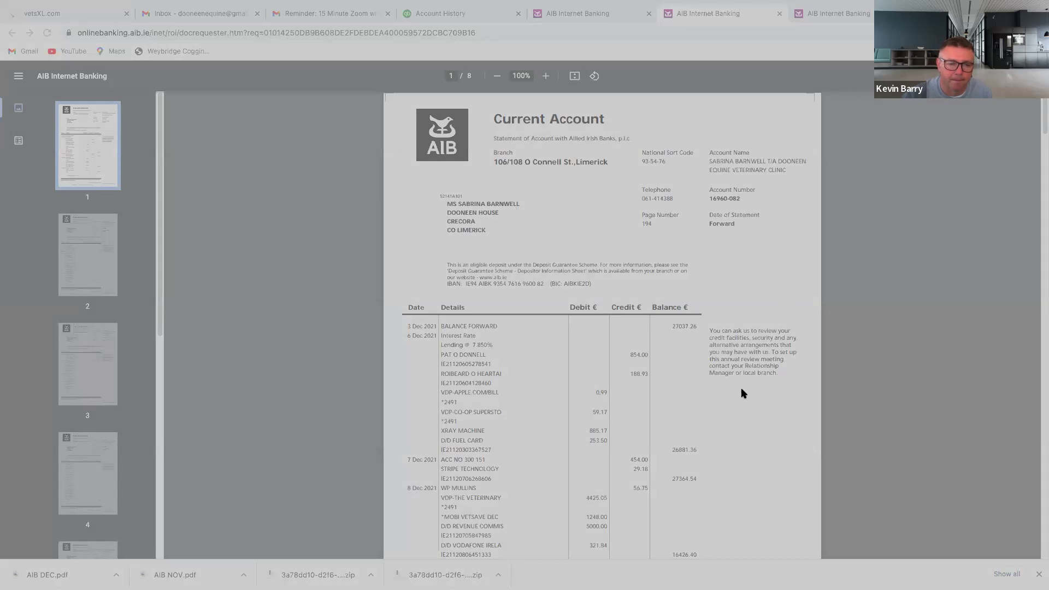
{"action": "left_click", "coordinate": [733, 408]}
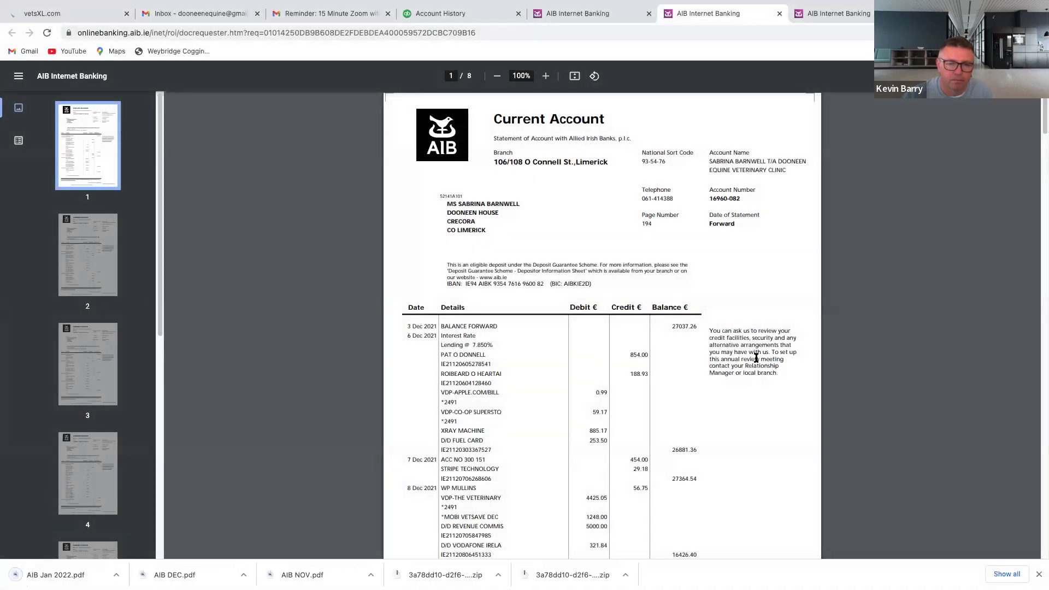
{"action": "left_click", "coordinate": [568, 16]}
Open and save the February 2022 AIB eStatement
{"action": "left_click", "coordinate": [743, 239]}
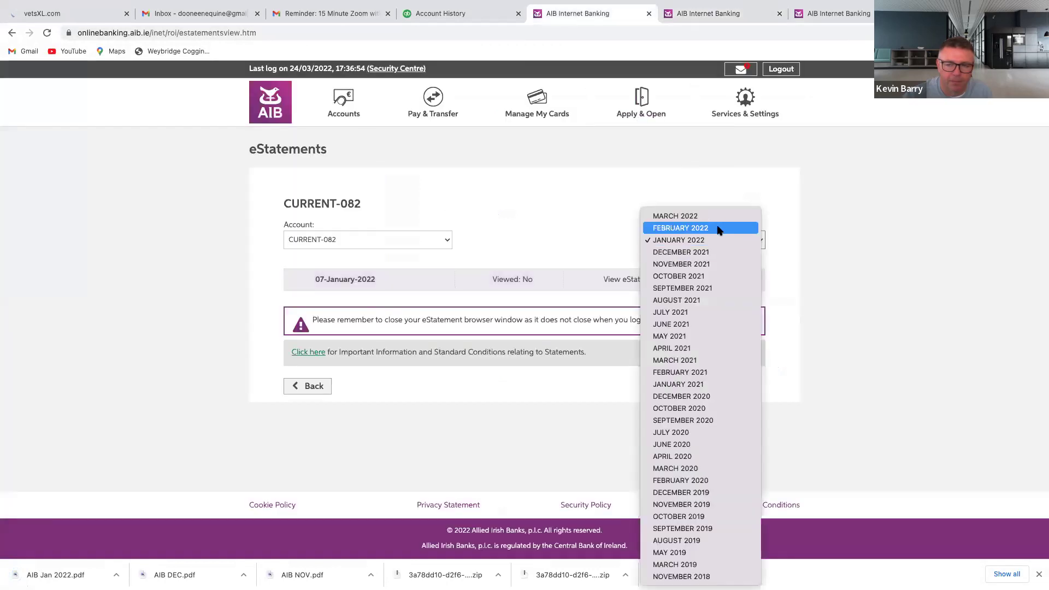
{"action": "left_click", "coordinate": [731, 227]}
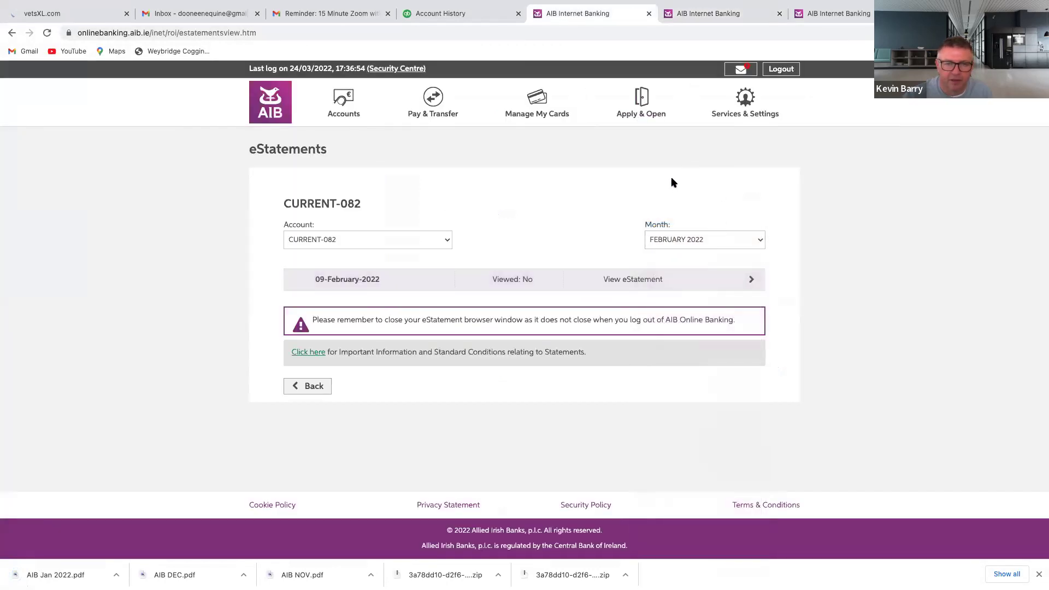
{"action": "left_click", "coordinate": [644, 273]}
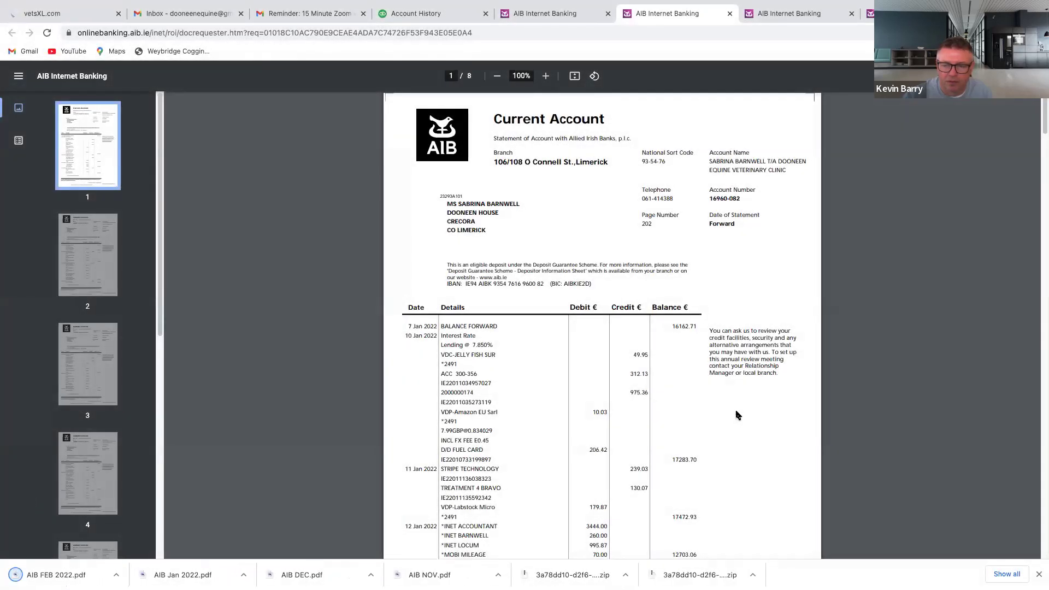
{"action": "left_click", "coordinate": [572, 21]}
Save the March 2022 AIB eStatement as AIB MARCH 2022.pdf
{"action": "left_click", "coordinate": [757, 240]}
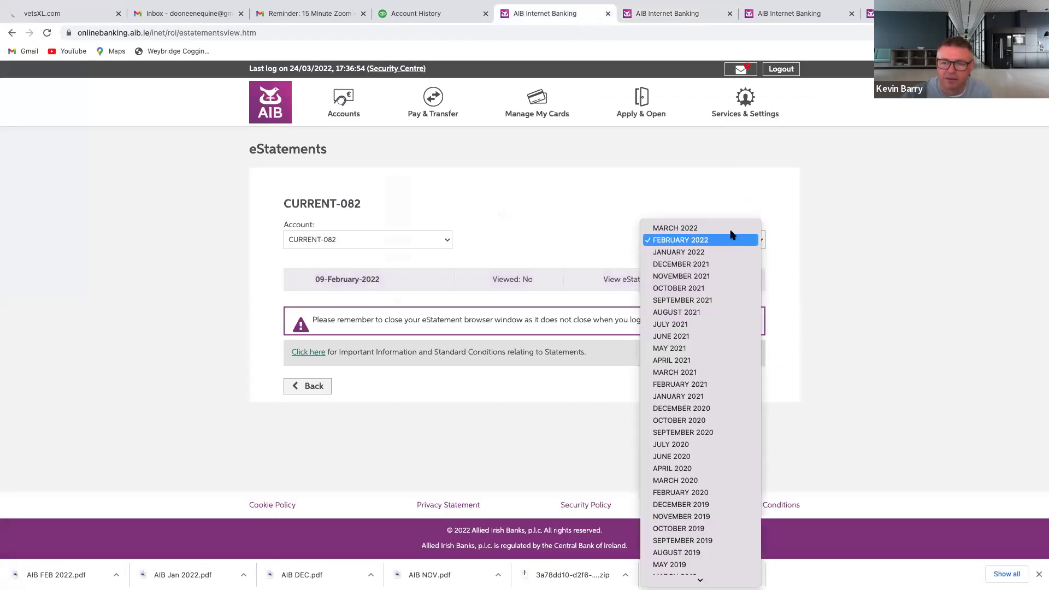
{"action": "left_click", "coordinate": [731, 230]}
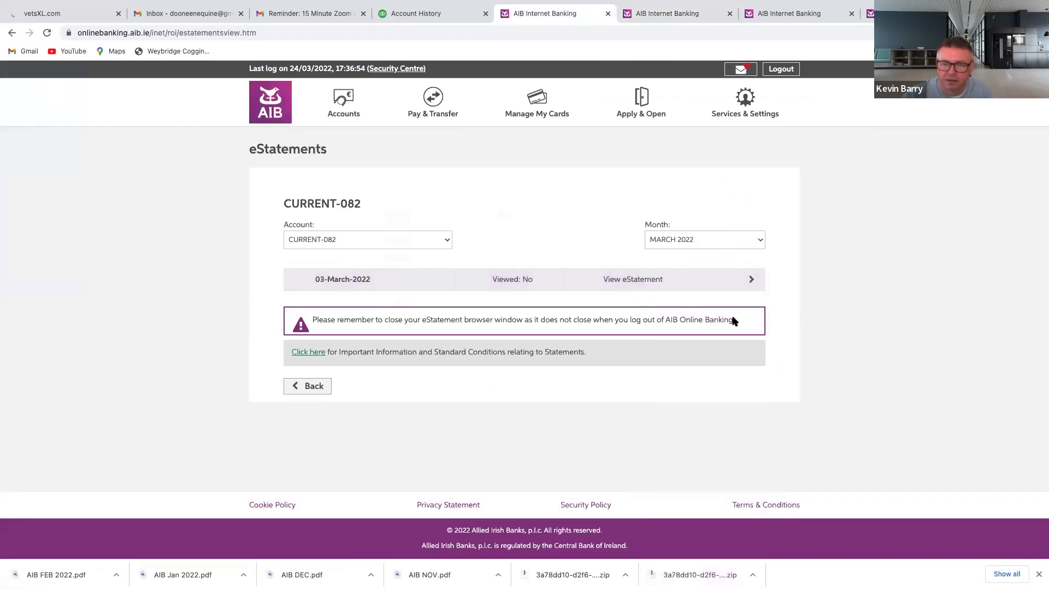
{"action": "left_click", "coordinate": [648, 278]}
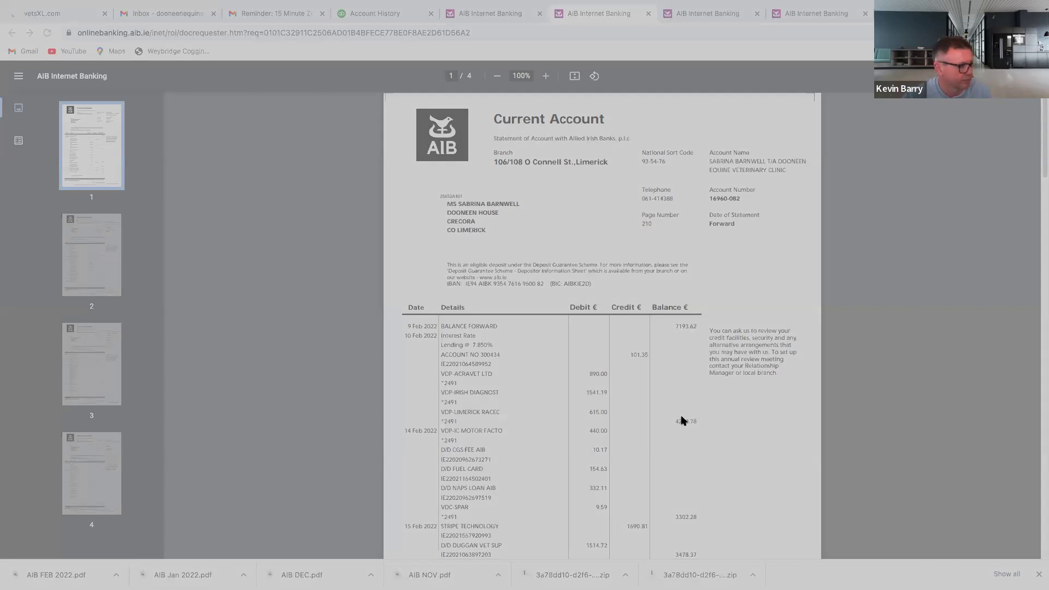
{"action": "left_click", "coordinate": [731, 401]}
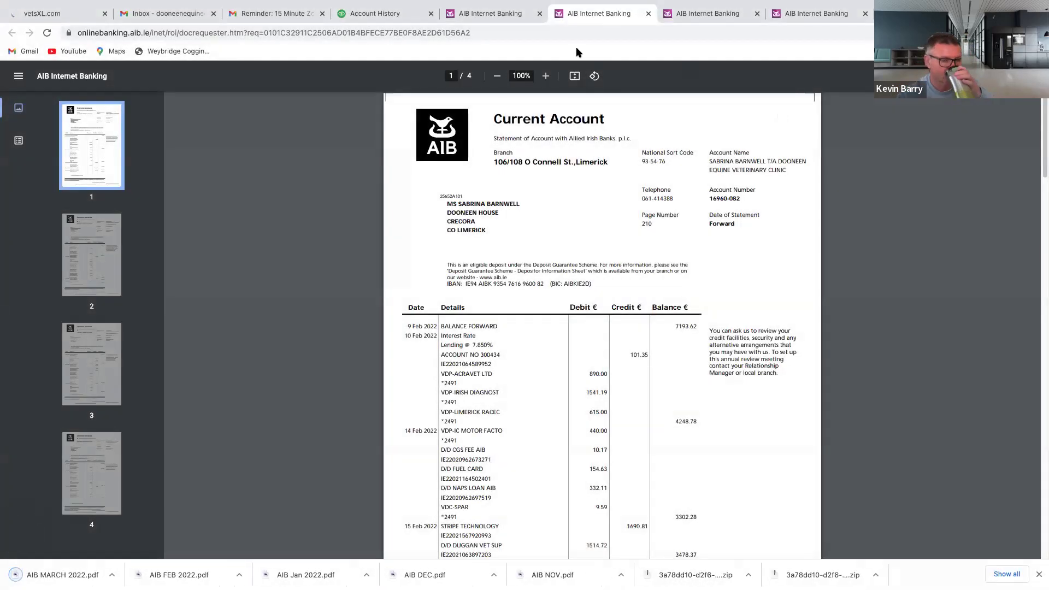
{"action": "left_click", "coordinate": [392, 16]}
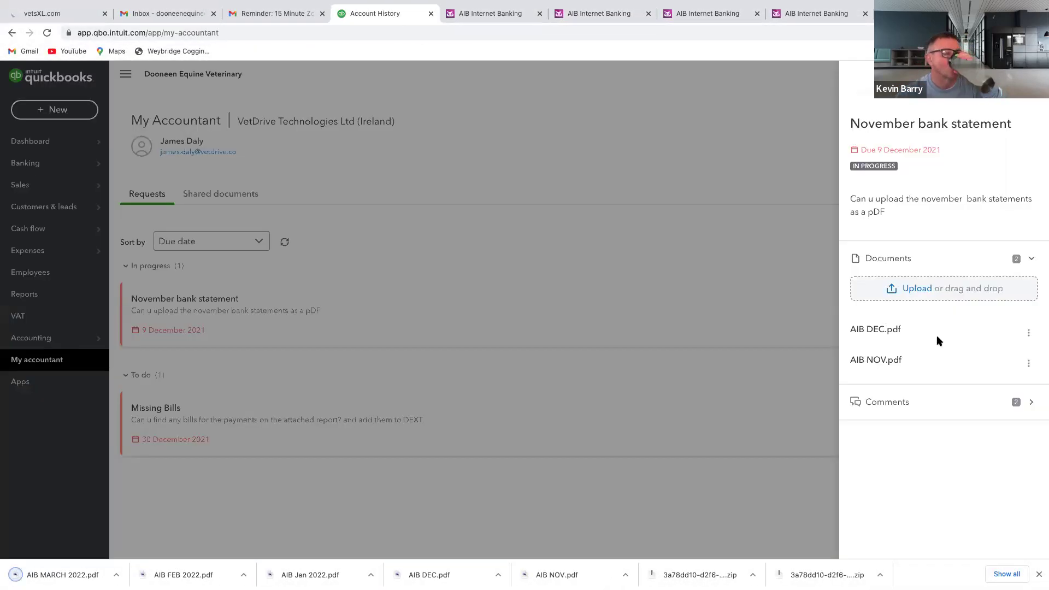
Upload AIB Jan 2022.pdf, AIB FEB 2022.pdf and AIB MARCH 2022.pdf, then close the request details
{"action": "left_click", "coordinate": [910, 288]}
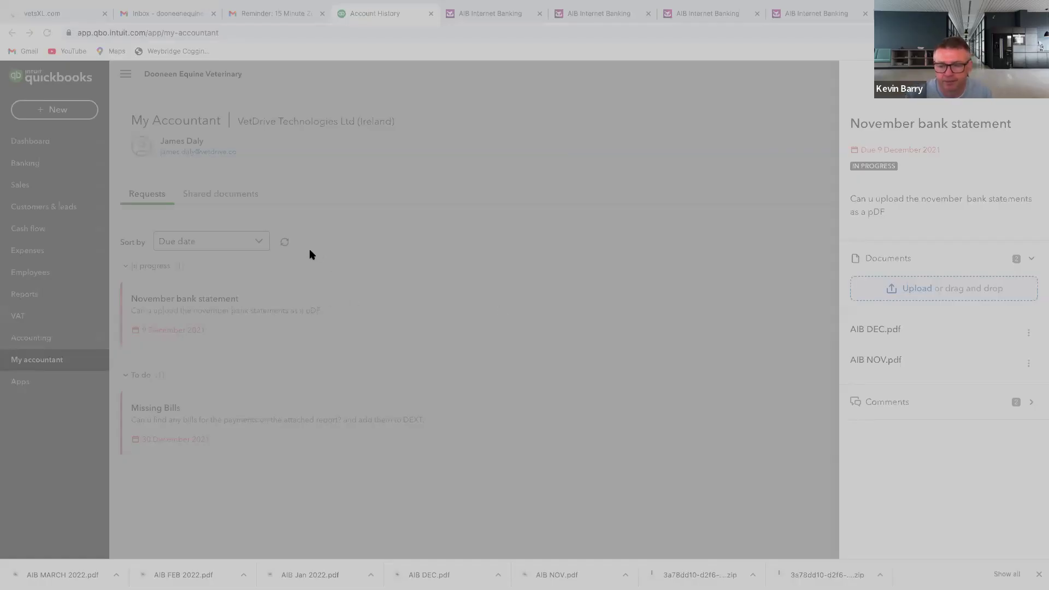
{"action": "left_click", "coordinate": [816, 404]}
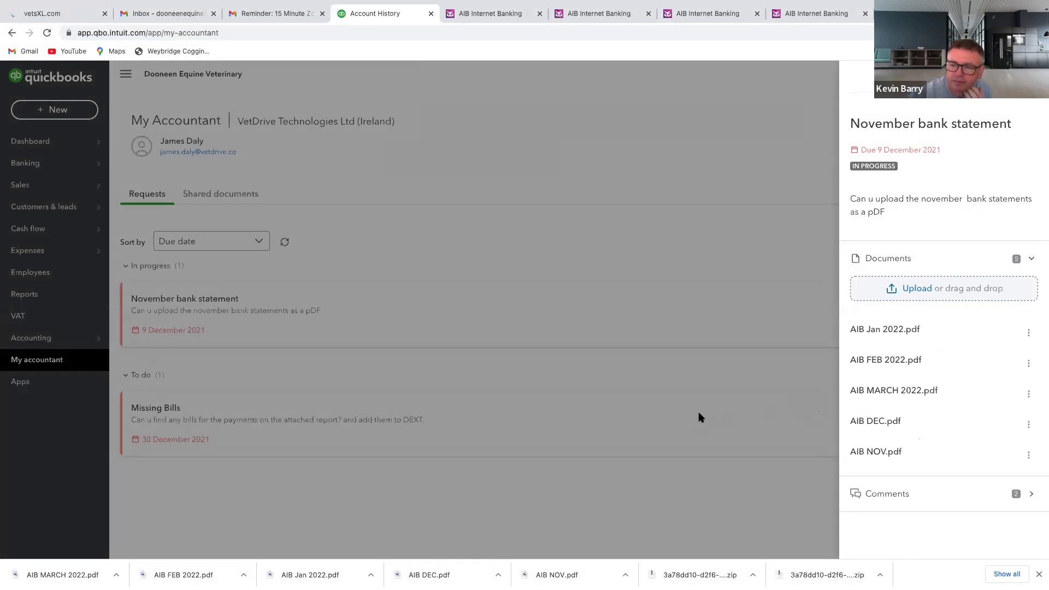
{"action": "left_click", "coordinate": [701, 418]}
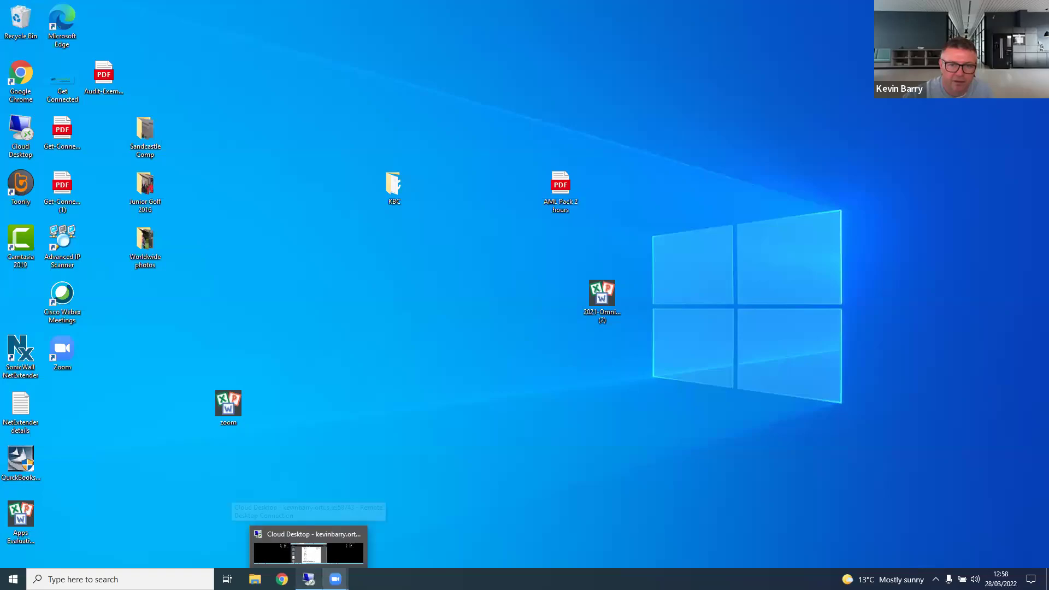
Switch to the remote desktop session showing the AIB NOV.pdf preview
{"action": "left_click", "coordinate": [309, 580]}
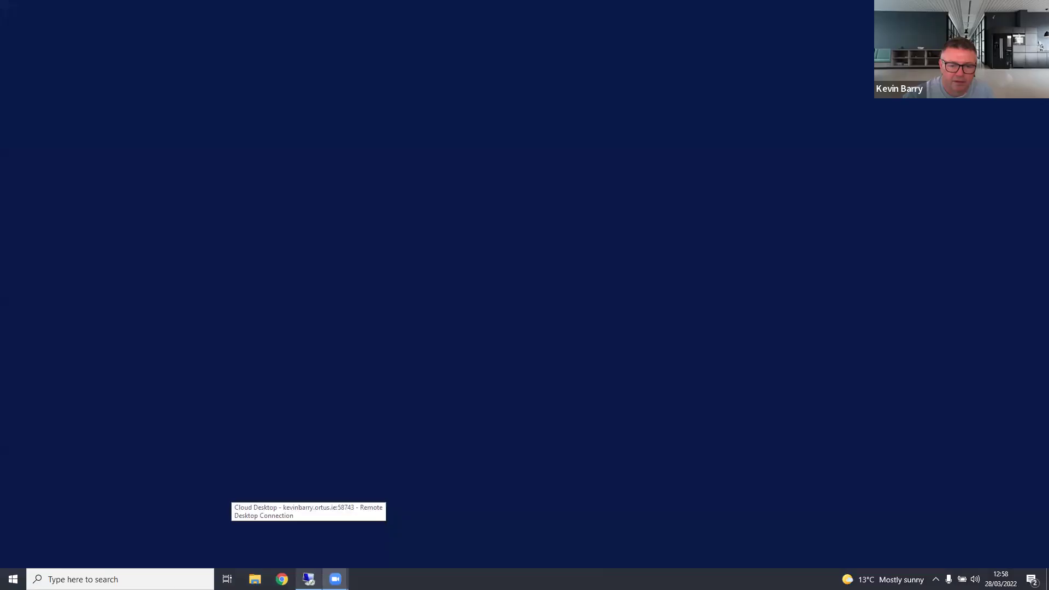
{"action": "scroll", "coordinate": [503, 382], "scroll_direction": "up", "scroll_amount": 4}
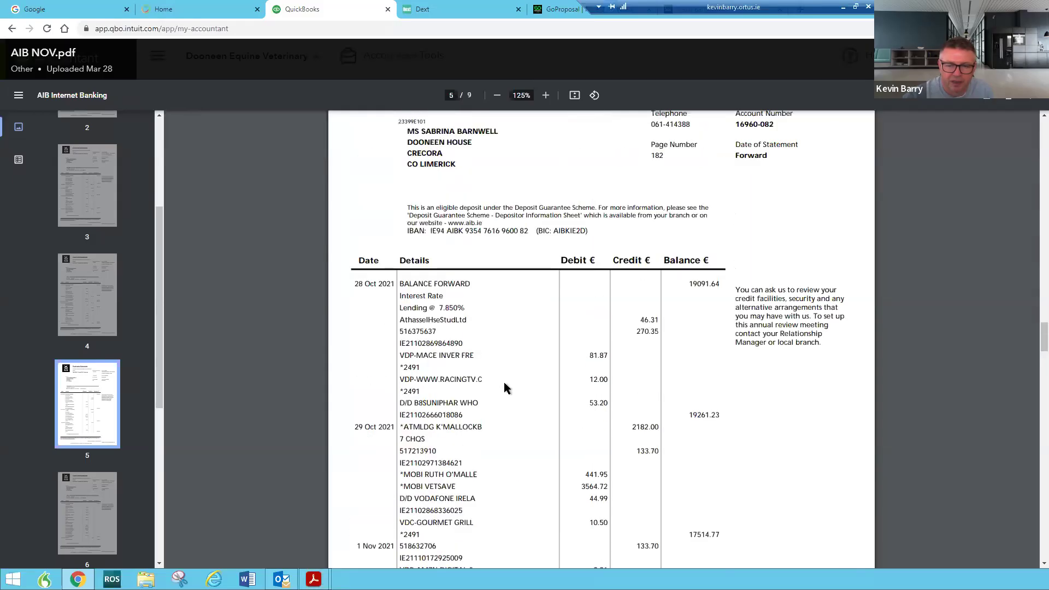
Find the 17514.77 balance on page 5 of AIB NOV.pdf, then return to the dashboard
{"action": "scroll", "coordinate": [478, 426], "scroll_direction": "down", "scroll_amount": 3}
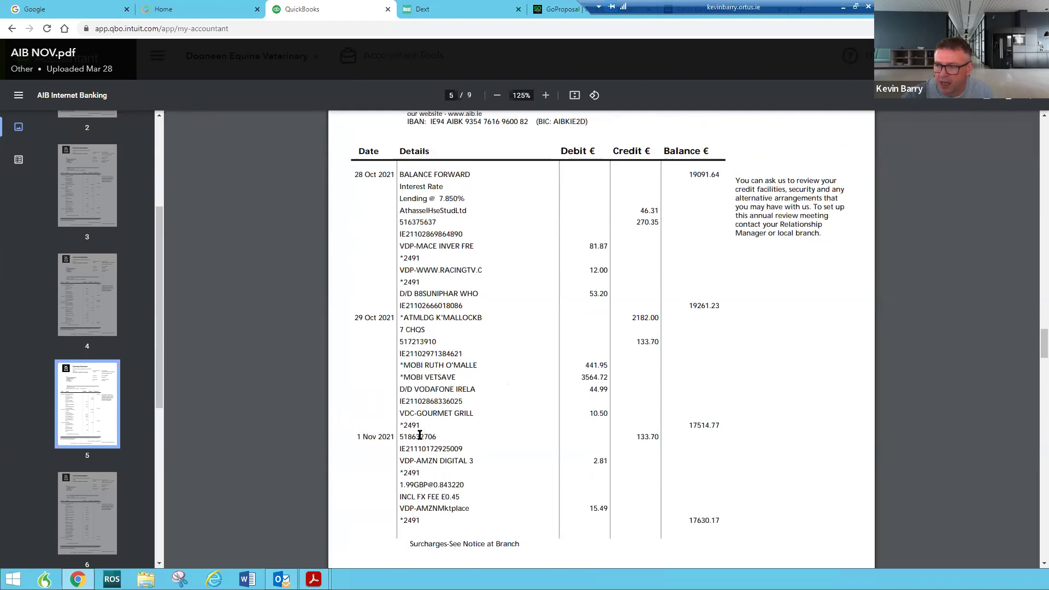
{"action": "double_click", "coordinate": [709, 427]}
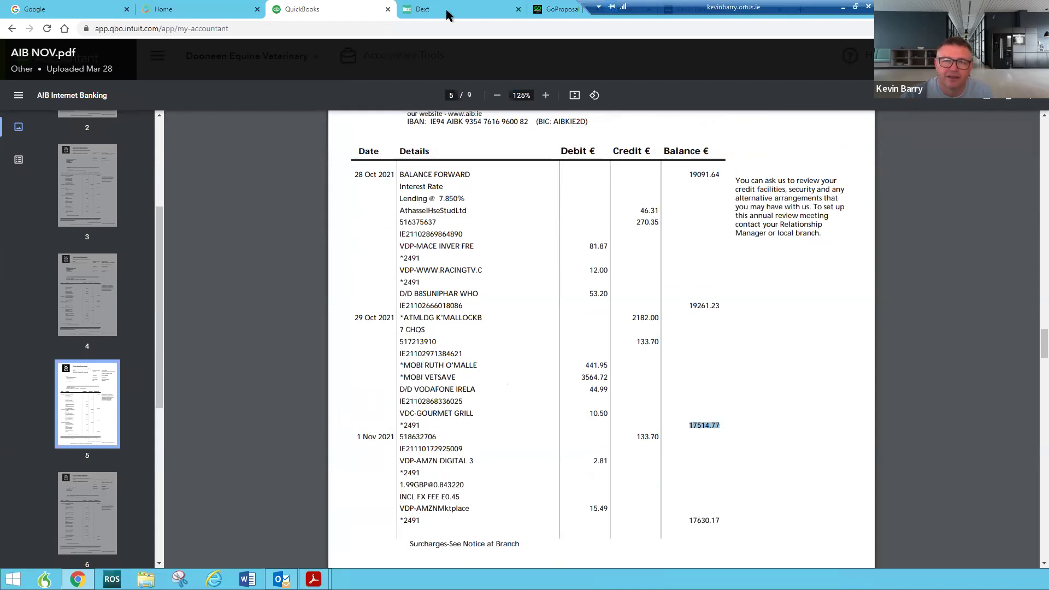
{"action": "left_click_drag", "start_coordinate": [693, 7], "coordinate": [588, 8]}
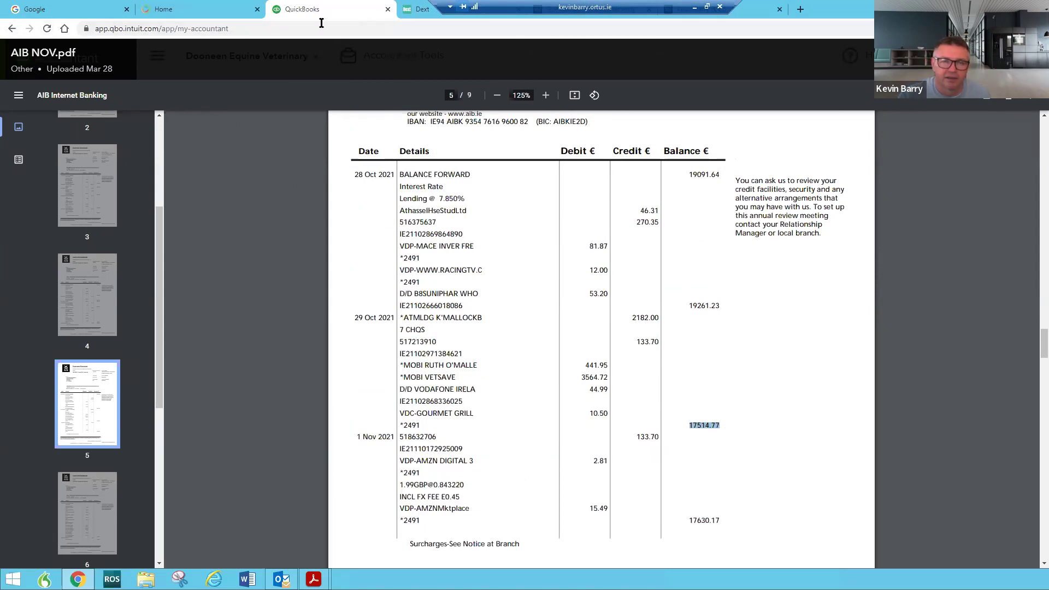
{"action": "left_click", "coordinate": [12, 29]}
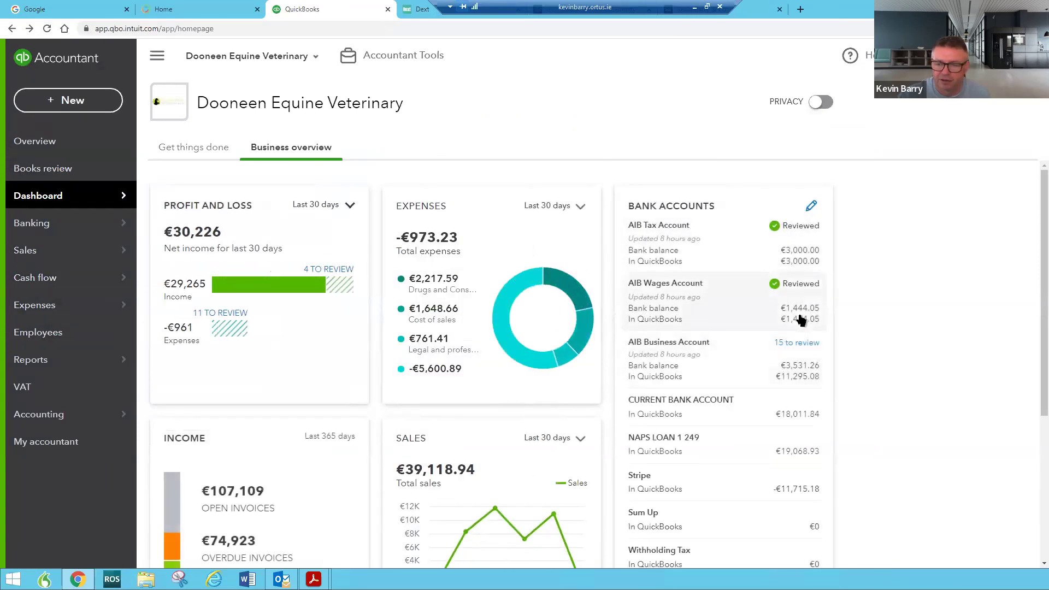
Open the AIB Business Account register's last page and the 2020-11-02 €7,314.28 opening balance entry
{"action": "left_click", "coordinate": [800, 375]}
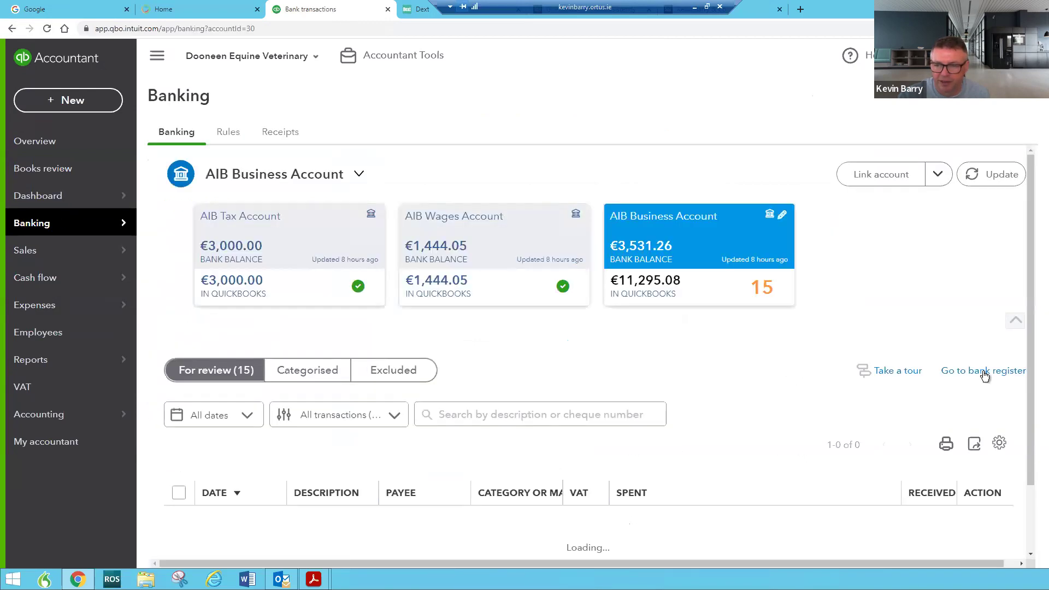
{"action": "left_click", "coordinate": [984, 372]}
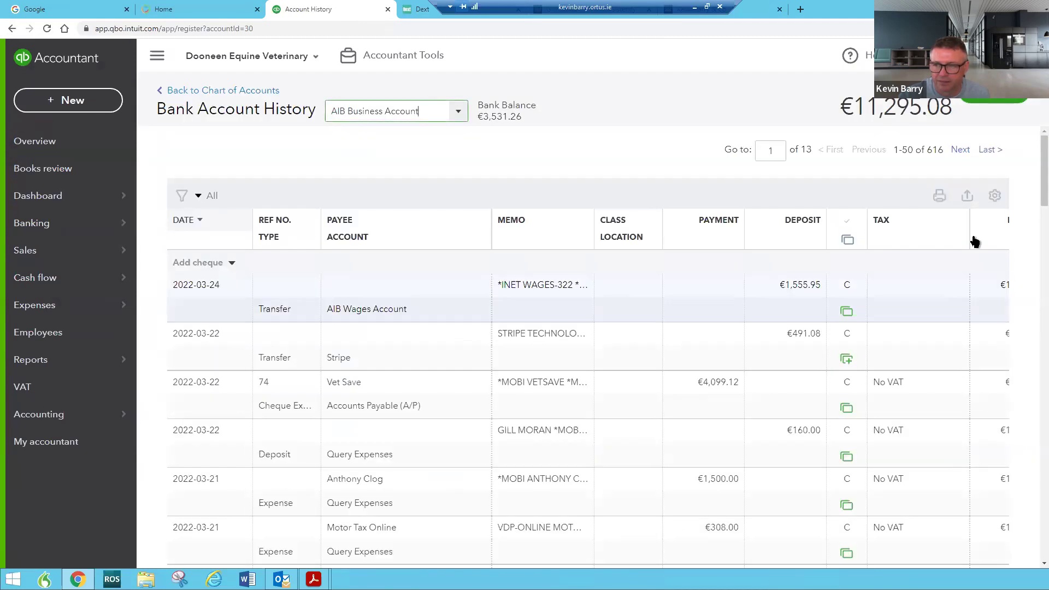
{"action": "left_click", "coordinate": [985, 151]}
{"action": "left_click_drag", "start_coordinate": [1044, 197], "coordinate": [1032, 509]}
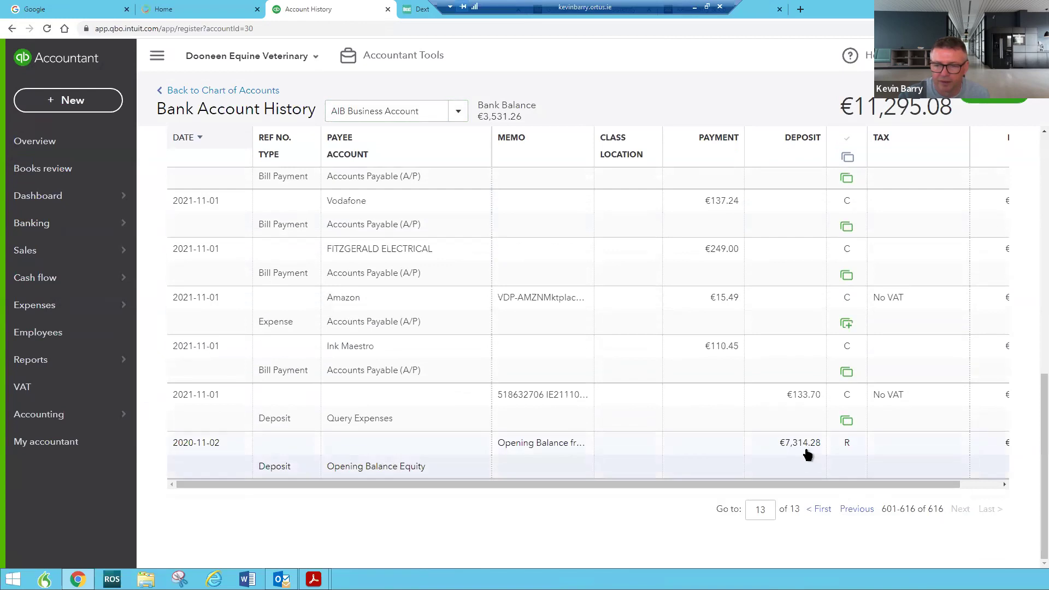
{"action": "left_click", "coordinate": [198, 452]}
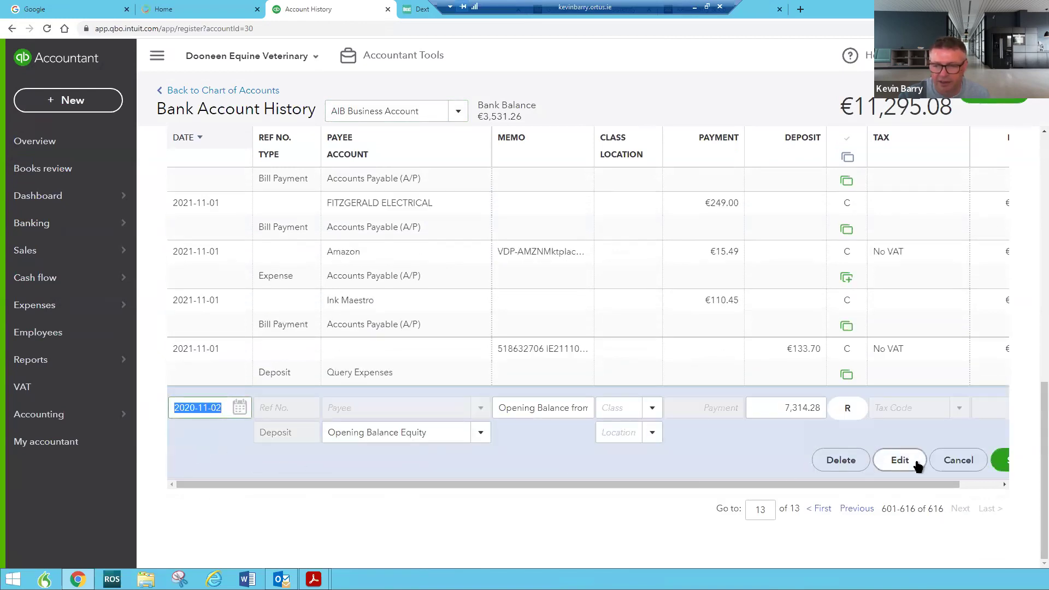
Redate the opening balance deposit to 2021-11-01 with amount 17,514.77, save, and confirm the reconciled-change warning
{"action": "left_click", "coordinate": [902, 464]}
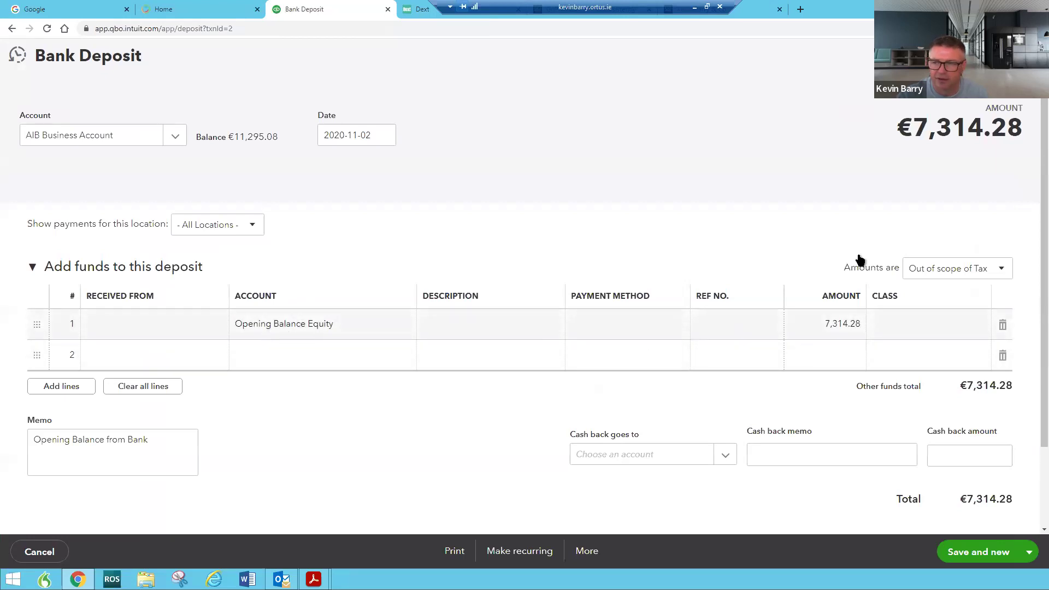
{"action": "left_click", "coordinate": [383, 135]}
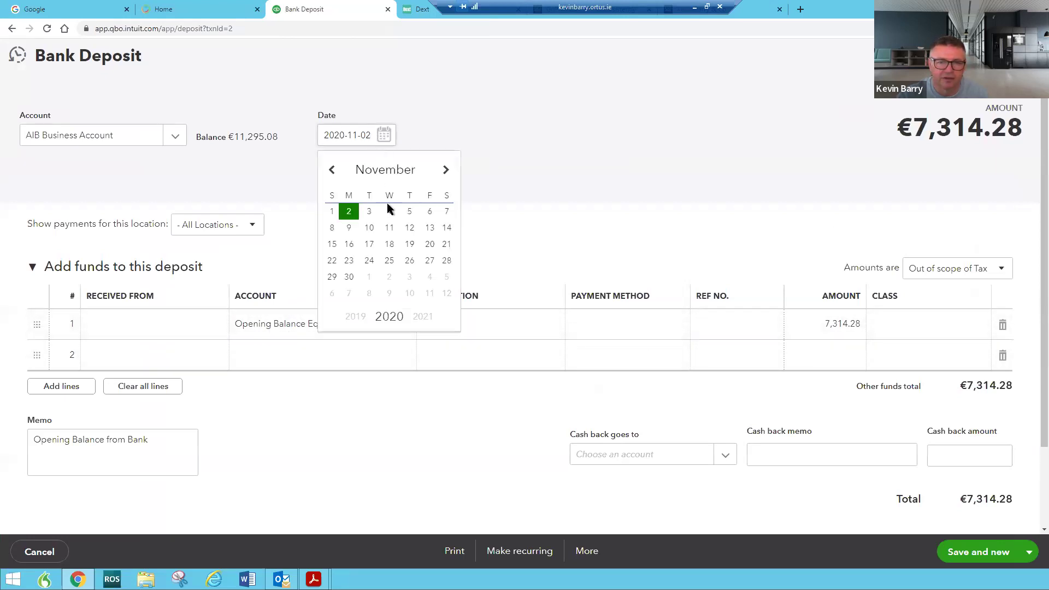
{"action": "left_click", "coordinate": [416, 325]}
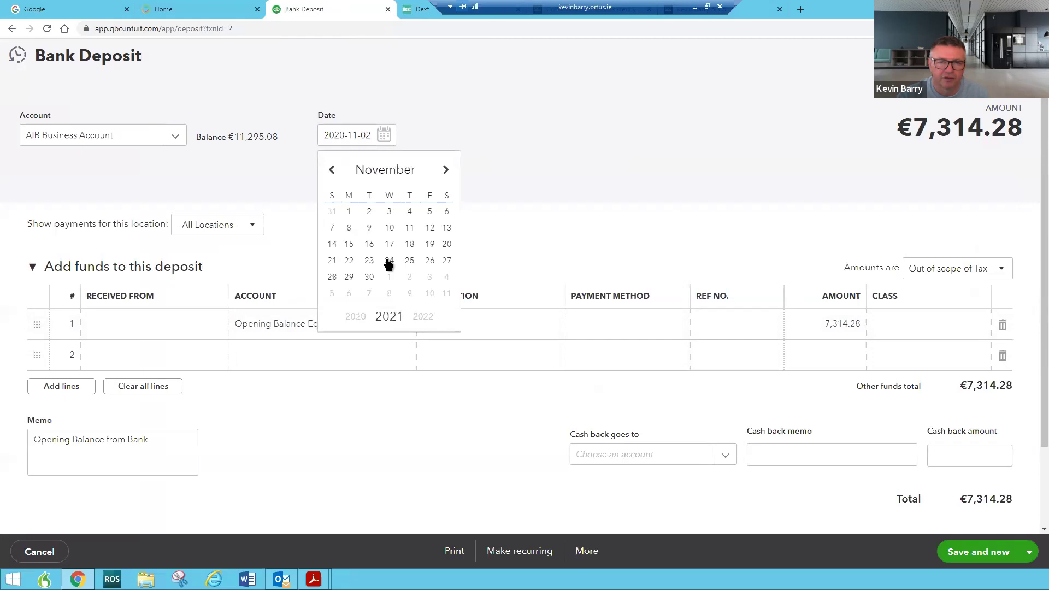
{"action": "left_click", "coordinate": [349, 212]}
{"action": "left_click", "coordinate": [836, 326]}
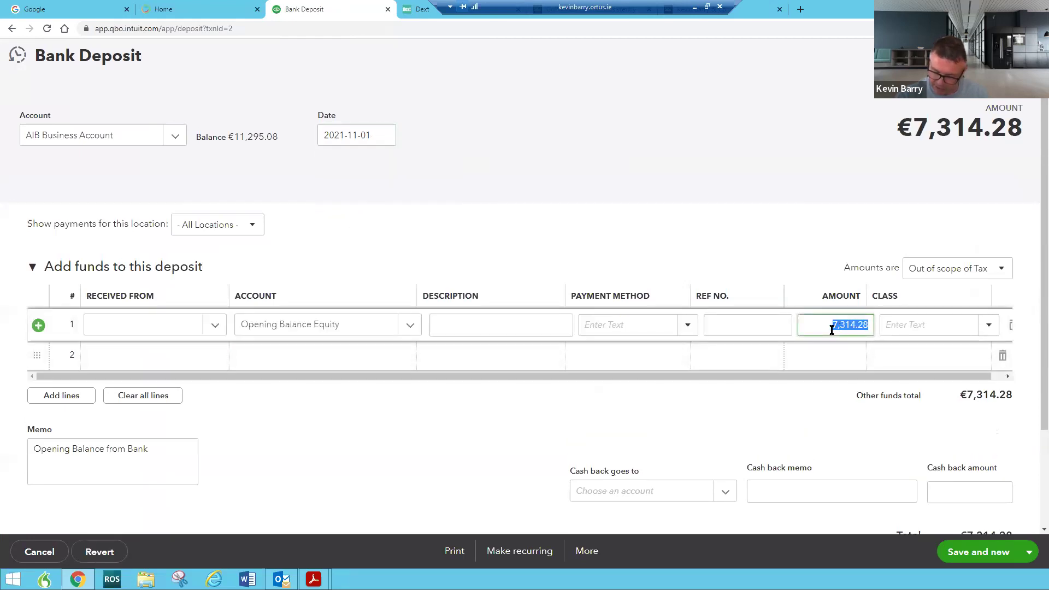
{"action": "type", "text": "17514.77"}
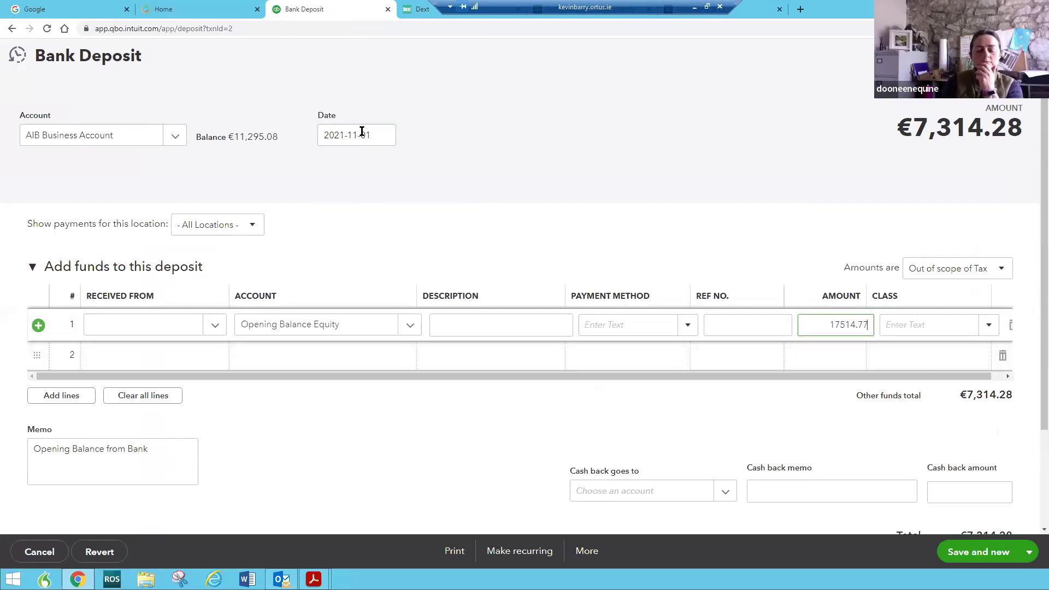
{"action": "key", "text": "Tab"}
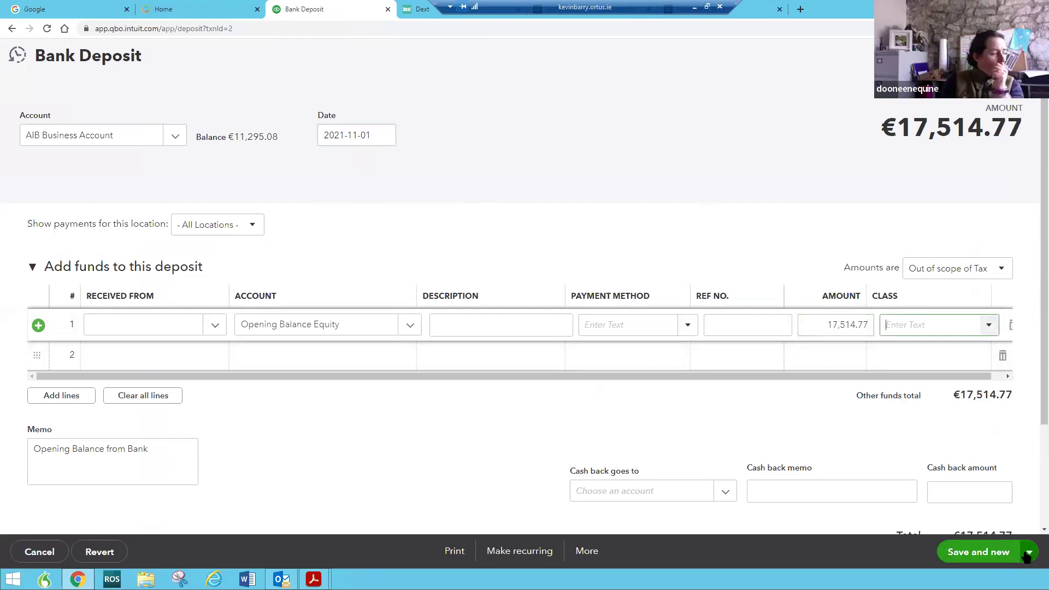
{"action": "left_click", "coordinate": [1028, 557]}
{"action": "left_click", "coordinate": [962, 526]}
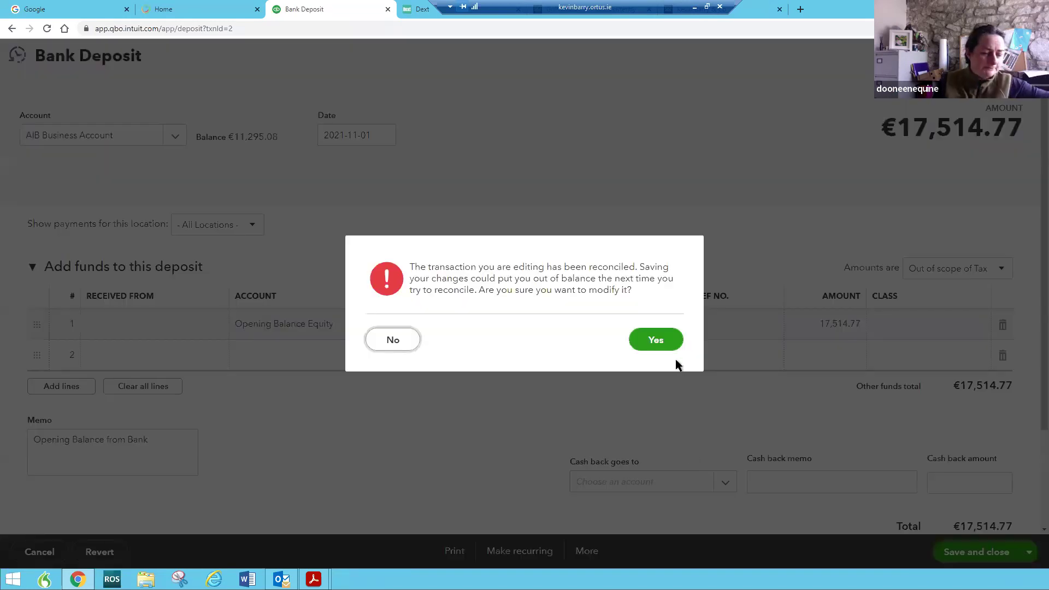
{"action": "left_click", "coordinate": [659, 340]}
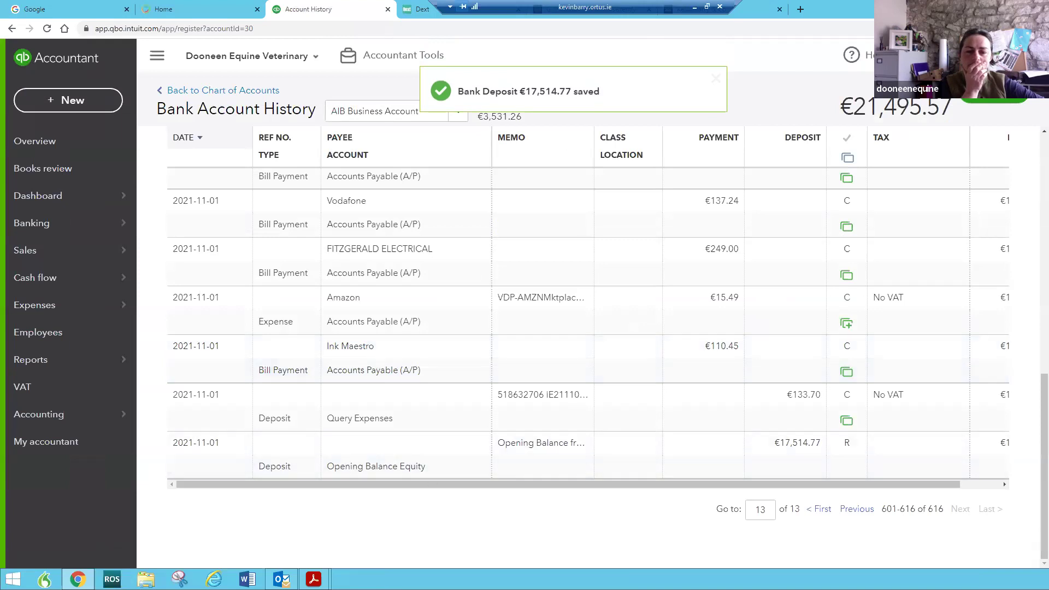
Open AIB NOV.pdf from My accountant's Shared documents and start downloading it
{"action": "mouse_move", "coordinate": [314, 579]}
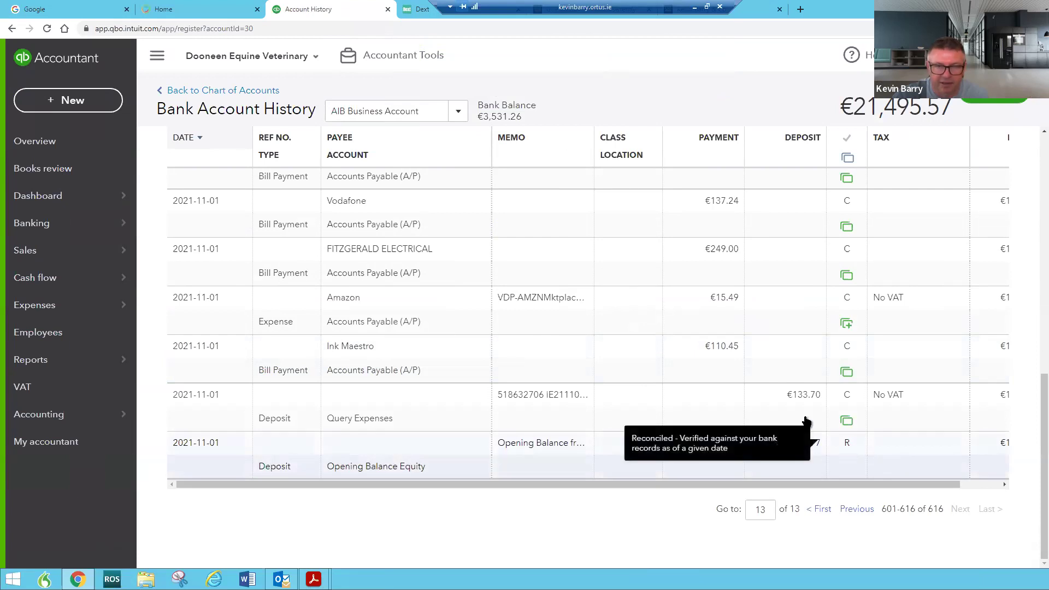
{"action": "mouse_move", "coordinate": [96, 418]}
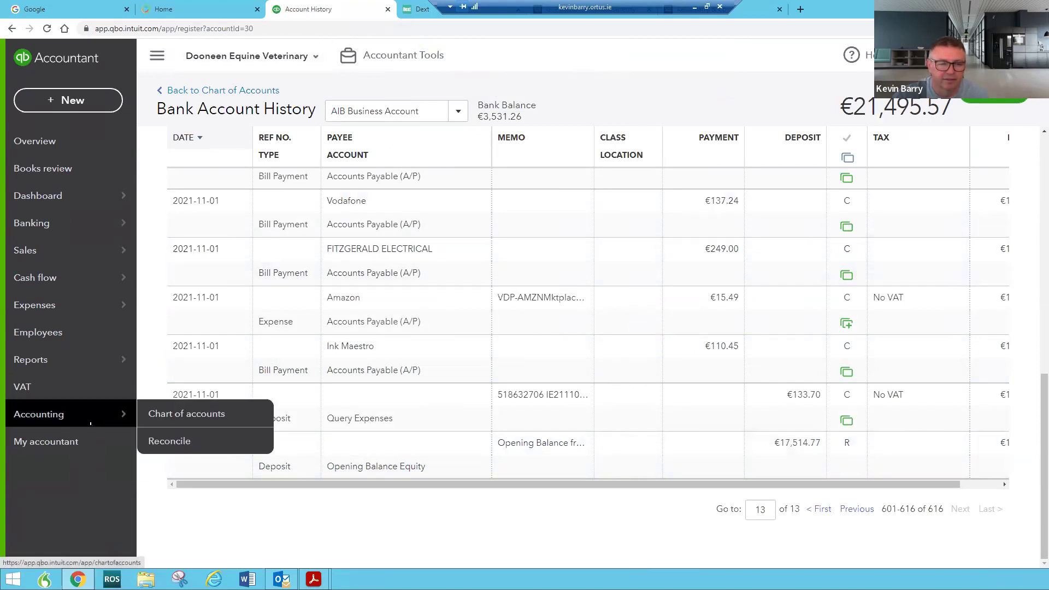
{"action": "left_click", "coordinate": [82, 440]}
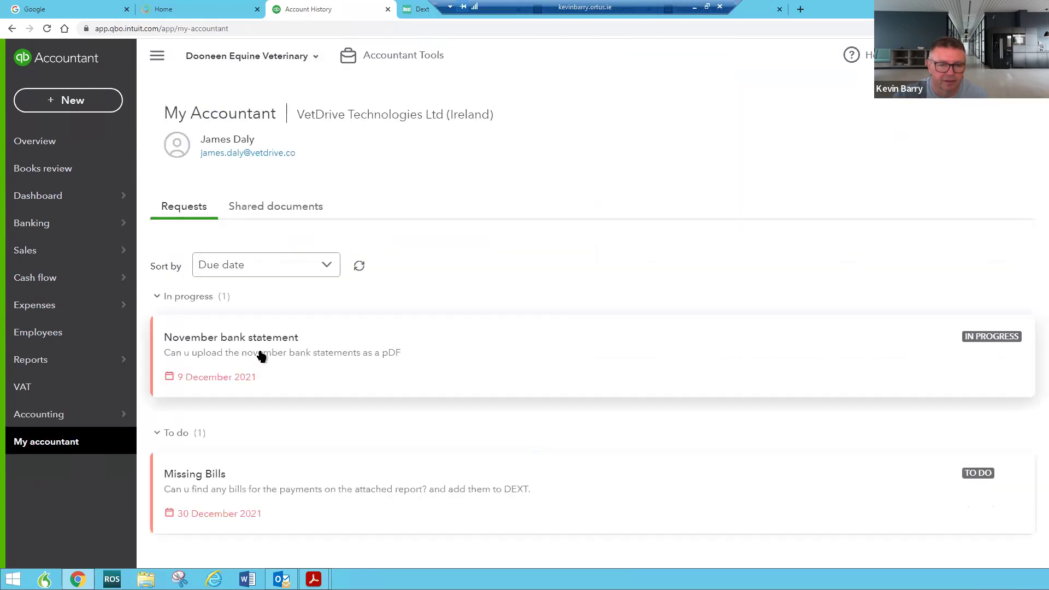
{"action": "left_click", "coordinate": [254, 216]}
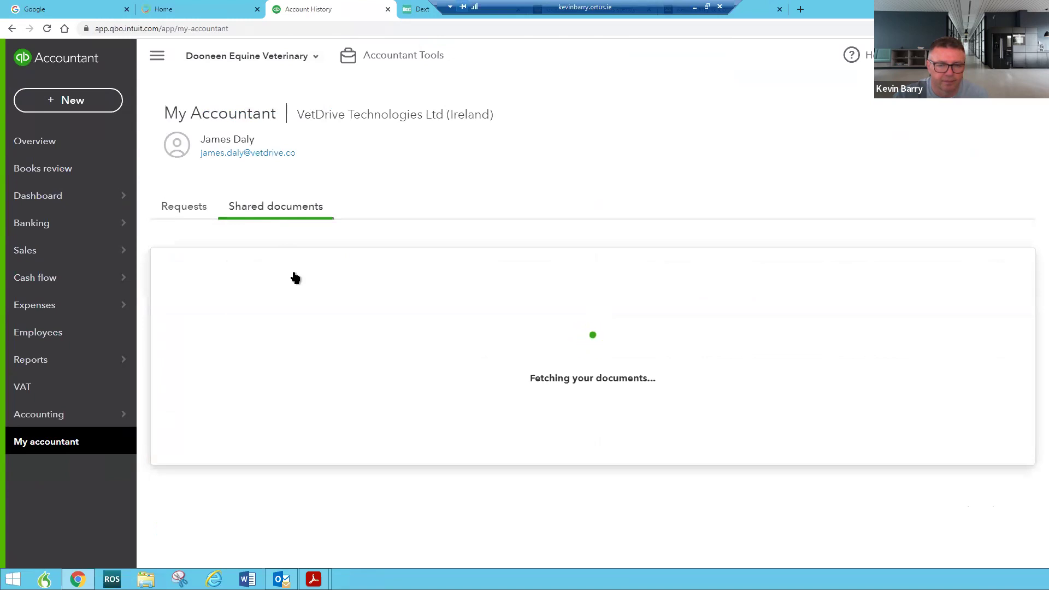
{"action": "left_click", "coordinate": [246, 501]}
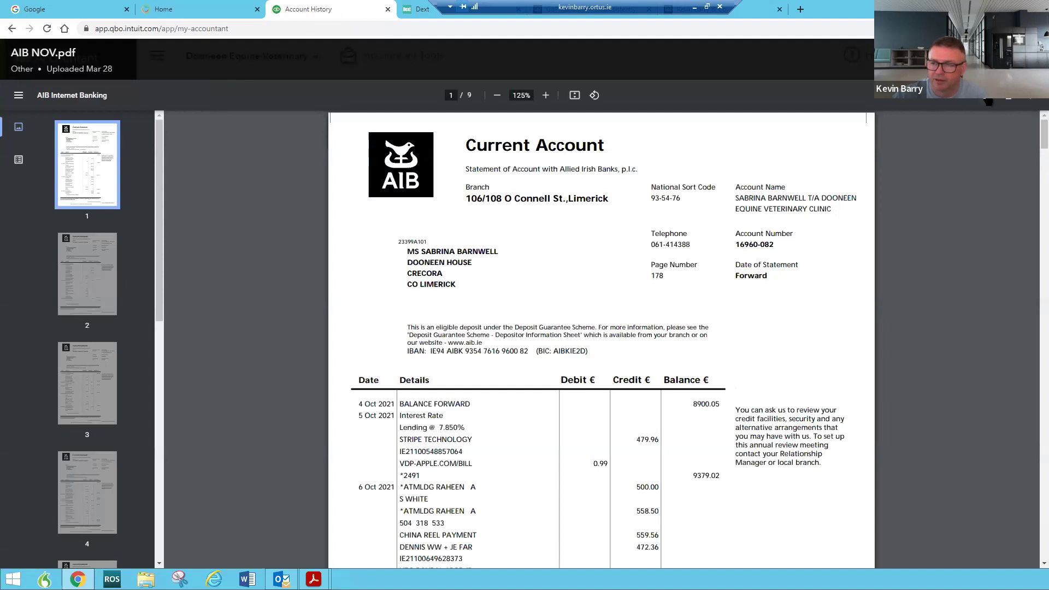
{"action": "left_click", "coordinate": [987, 97]}
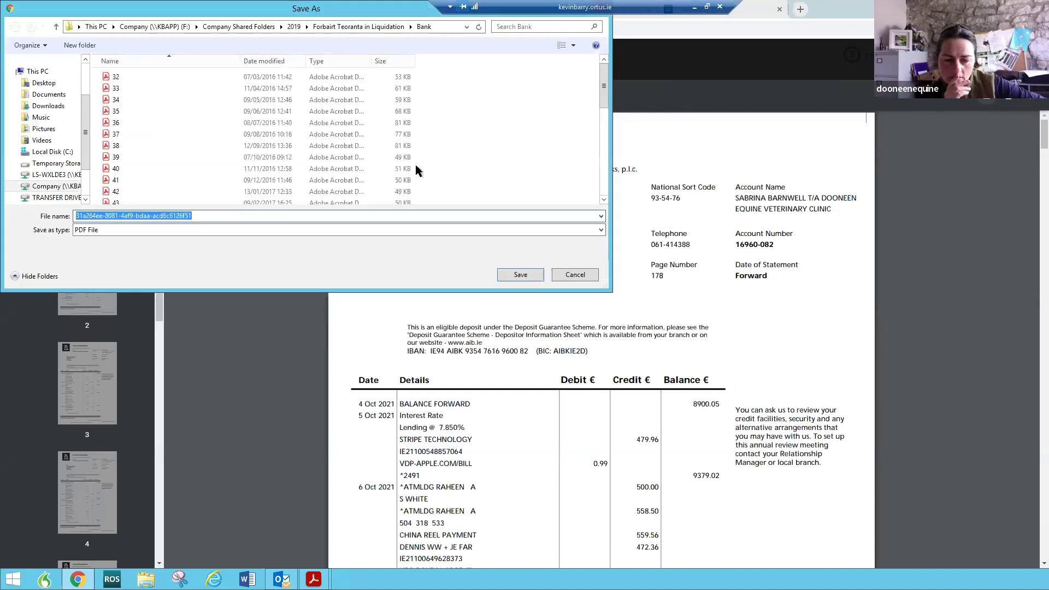
Save AIB NOV.pdf to the Desktop and open the downloaded copy in its own browser window
{"action": "left_click", "coordinate": [48, 84]}
{"action": "left_click", "coordinate": [517, 276]}
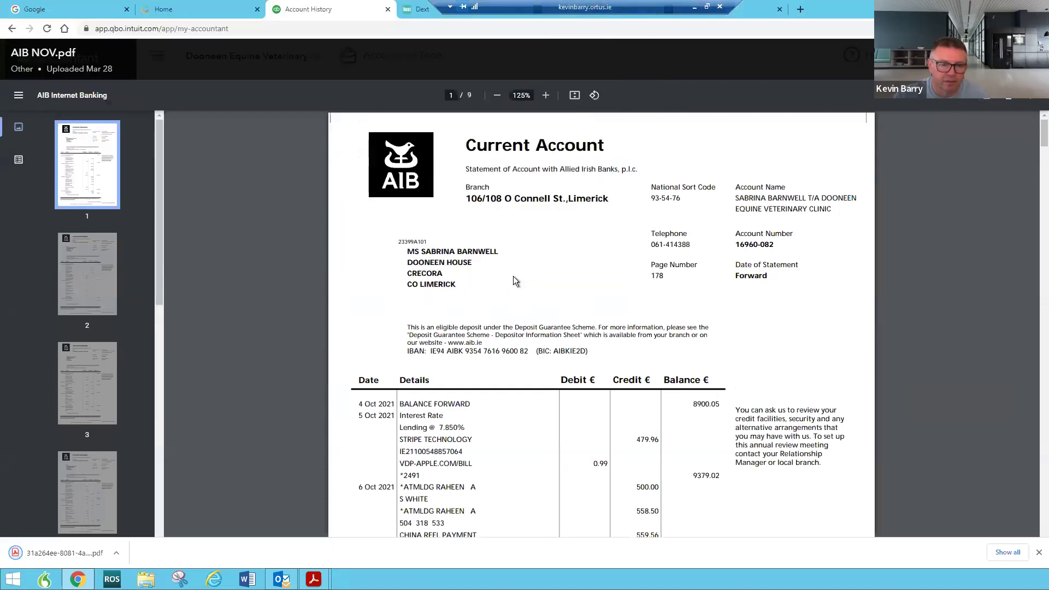
{"action": "left_click", "coordinate": [54, 555]}
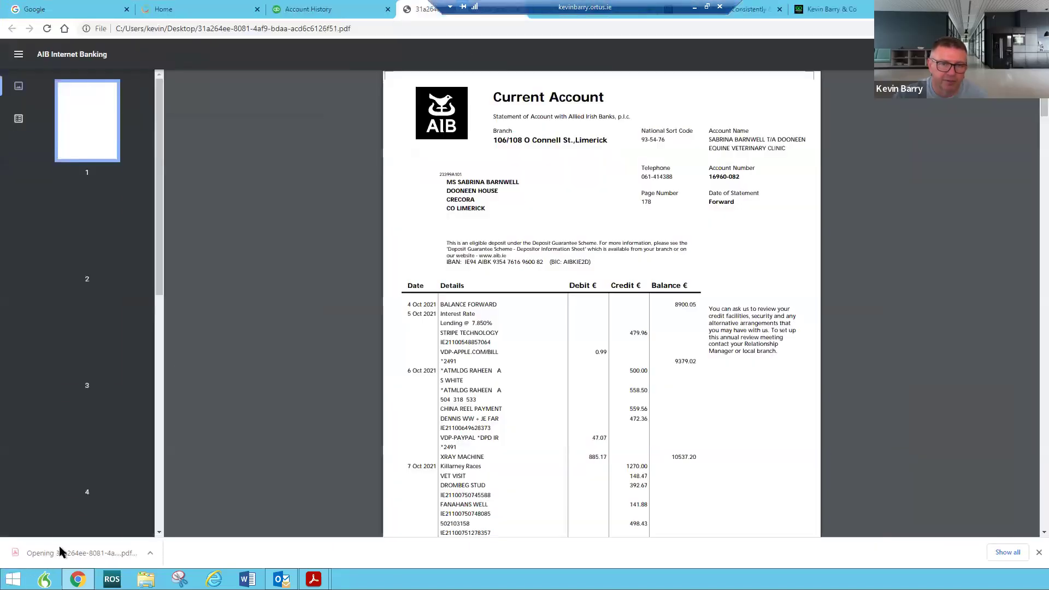
{"action": "left_click_drag", "start_coordinate": [421, 11], "coordinate": [1048, 49]}
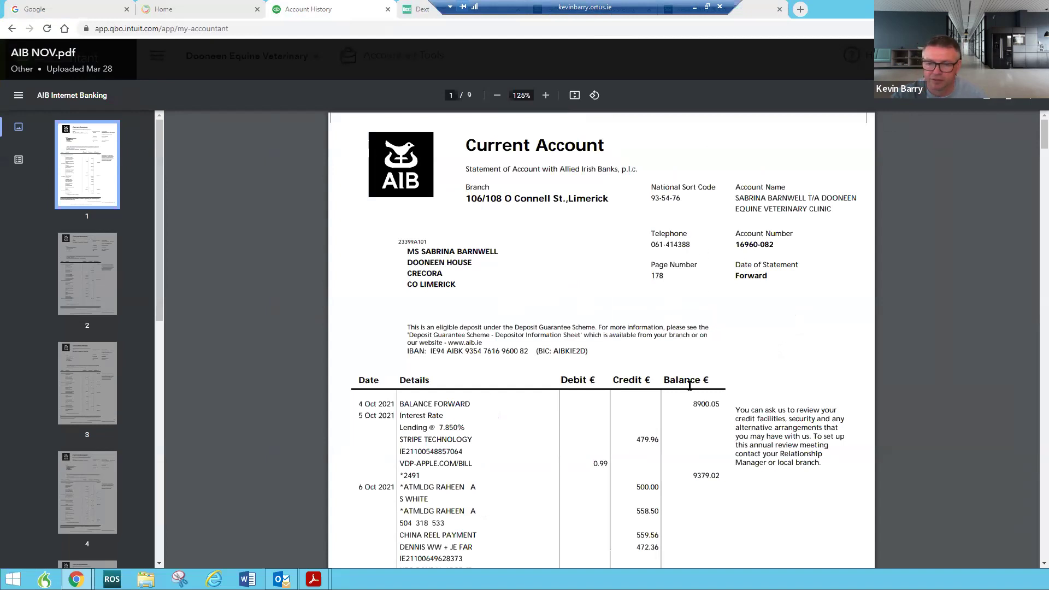
Scroll the statement to page 5, highlight the 17514.77 balance, continue to page 6, then close it
{"action": "scroll", "coordinate": [1027, 264], "scroll_direction": "down", "scroll_amount": 10}
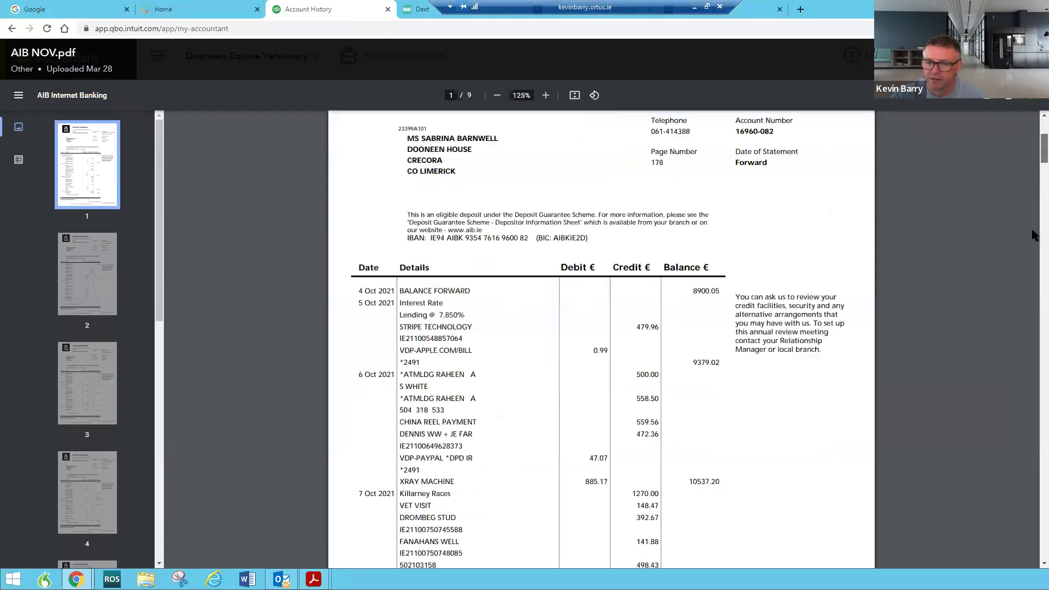
{"action": "scroll", "coordinate": [1017, 289], "scroll_direction": "down", "scroll_amount": 15}
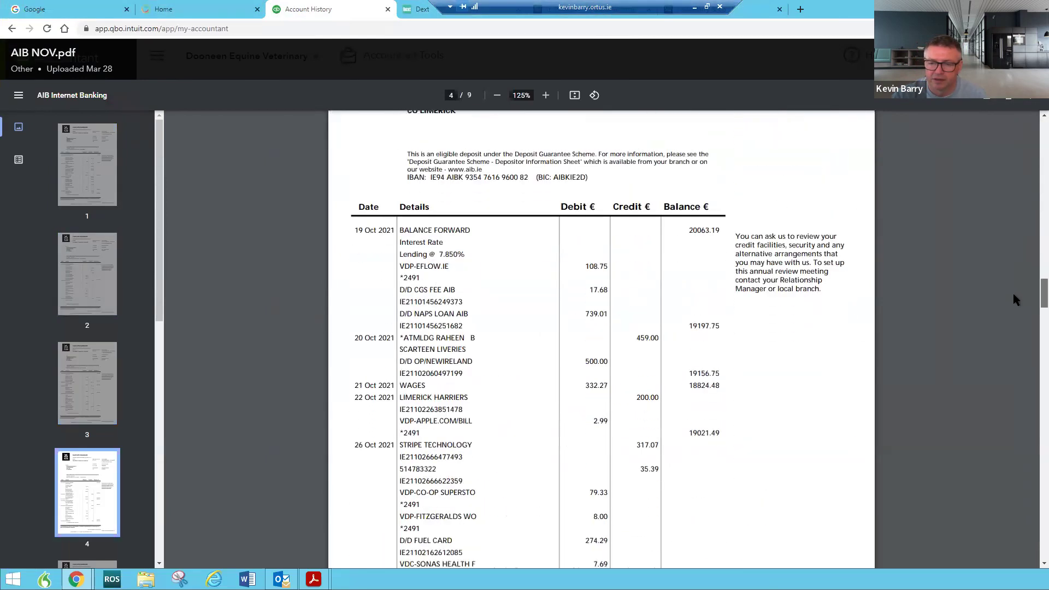
{"action": "scroll", "coordinate": [1015, 301], "scroll_direction": "down", "scroll_amount": 10}
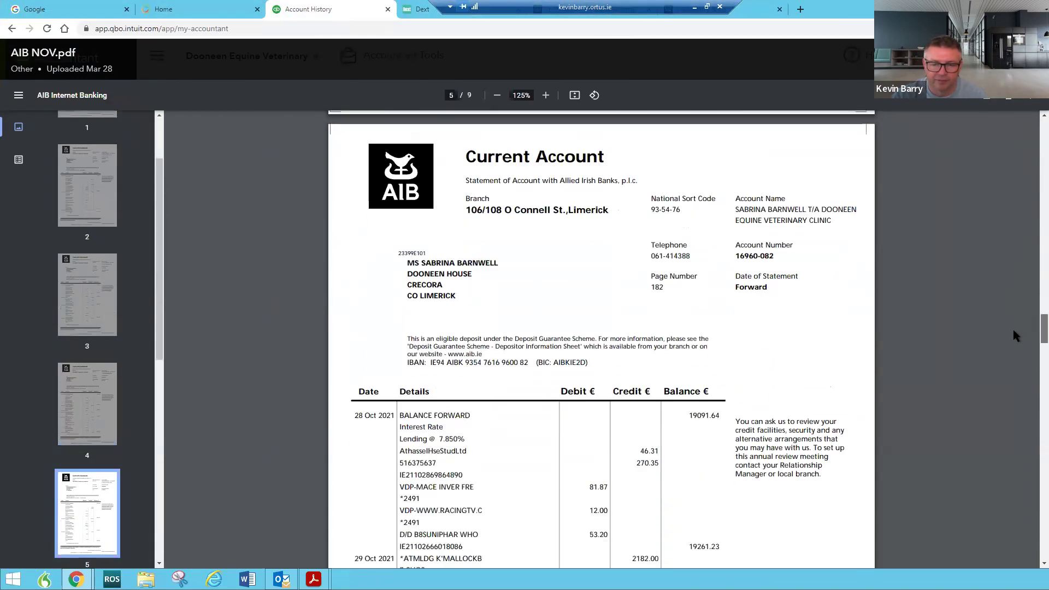
{"action": "scroll", "coordinate": [1012, 350], "scroll_direction": "down", "scroll_amount": 5}
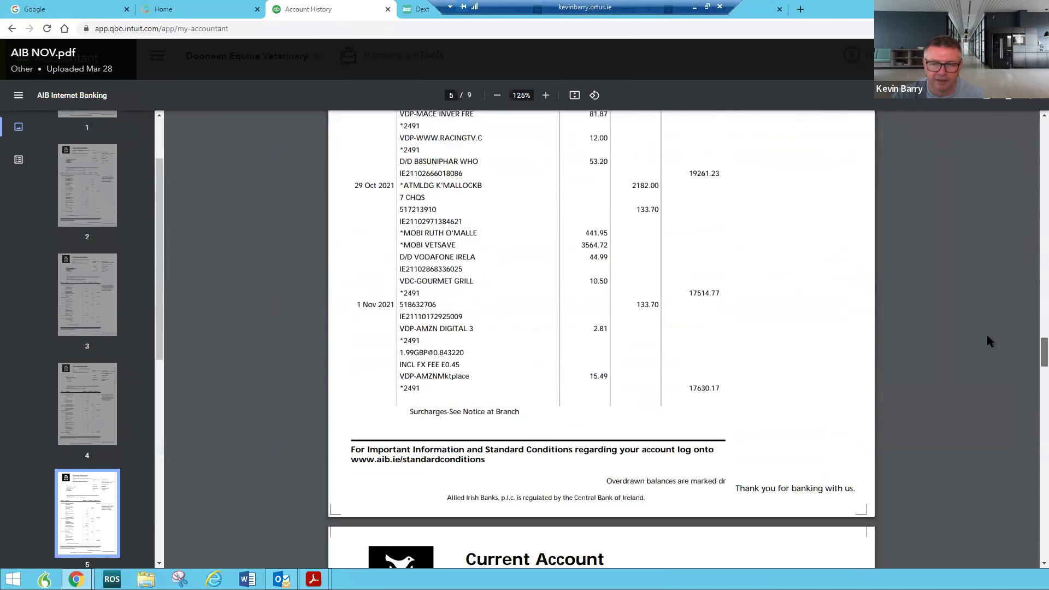
{"action": "left_click_drag", "start_coordinate": [688, 288], "coordinate": [722, 285]}
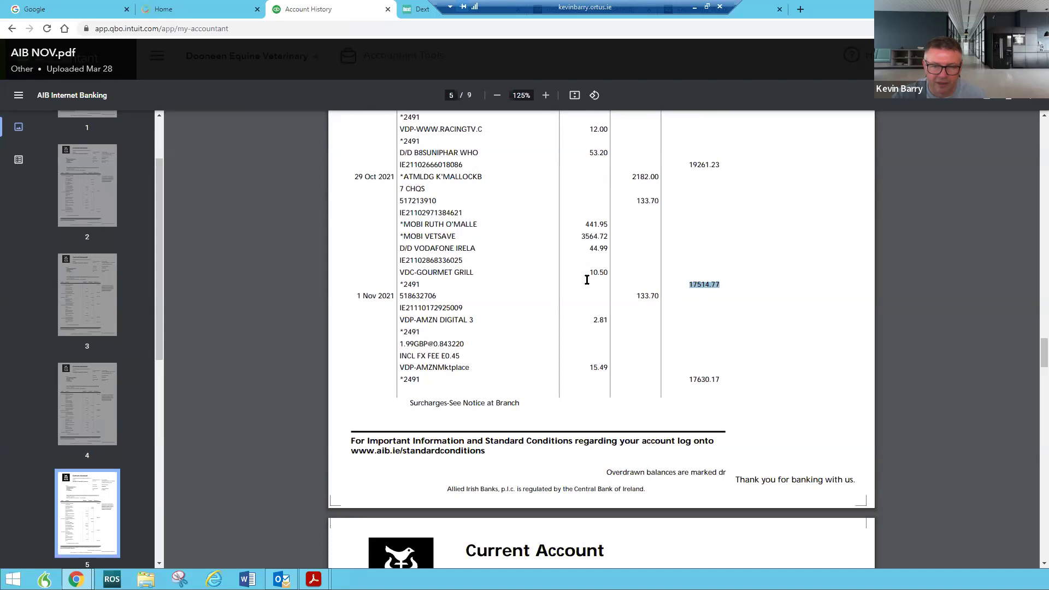
{"action": "left_click_drag", "start_coordinate": [1043, 354], "coordinate": [1024, 407]}
{"action": "scroll", "coordinate": [1024, 409], "scroll_direction": "down", "scroll_amount": 2}
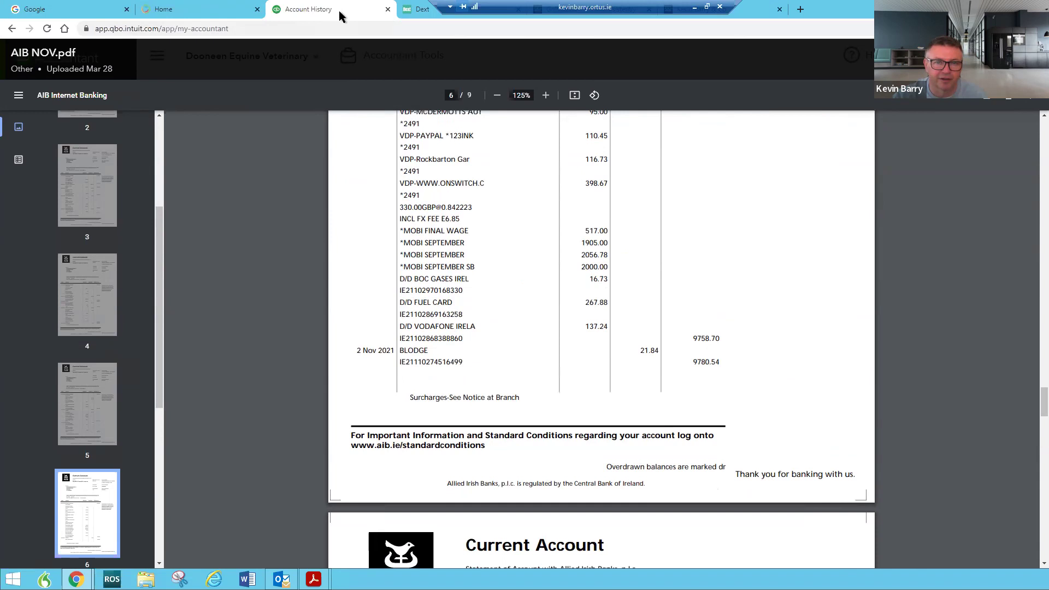
{"action": "left_click", "coordinate": [10, 30]}
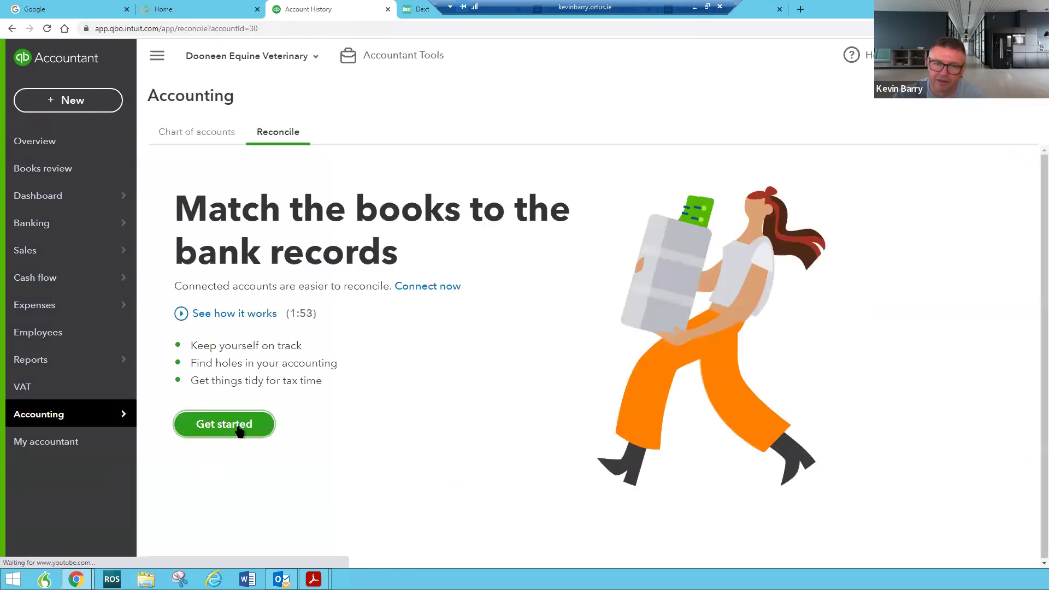
Start reconciling, skip the introduction, and enter 9780.54 as the statement ending balance
{"action": "left_click", "coordinate": [239, 432]}
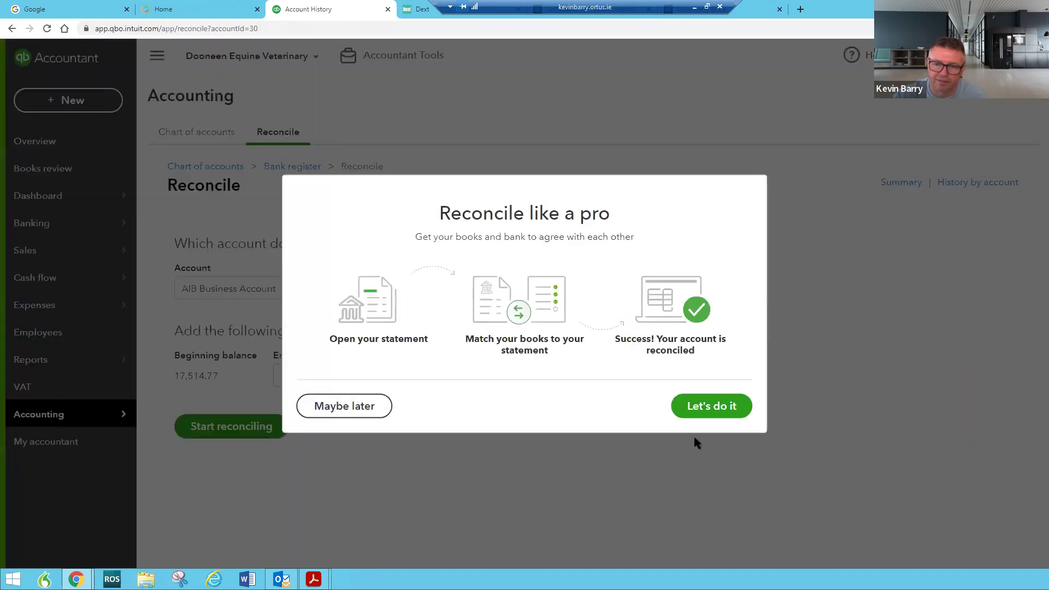
{"action": "left_click", "coordinate": [680, 408]}
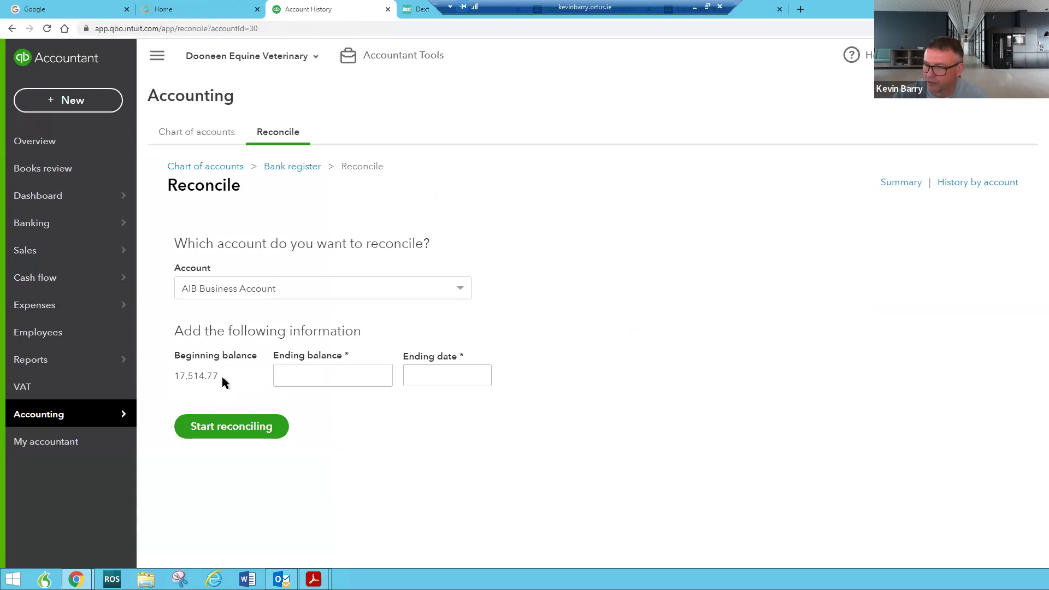
{"action": "left_click", "coordinate": [314, 375]}
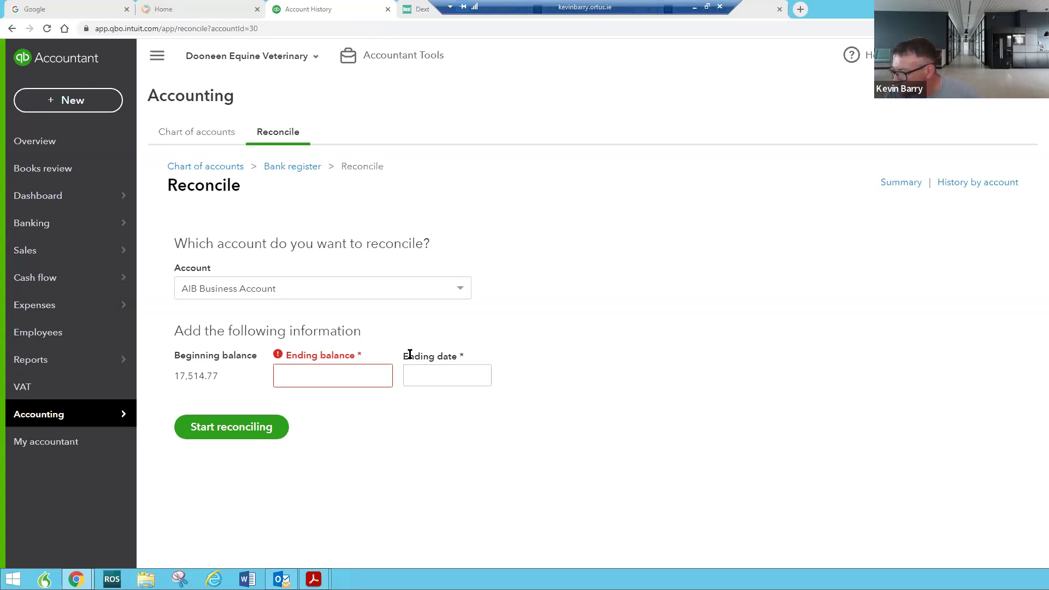
{"action": "left_click", "coordinate": [347, 365]}
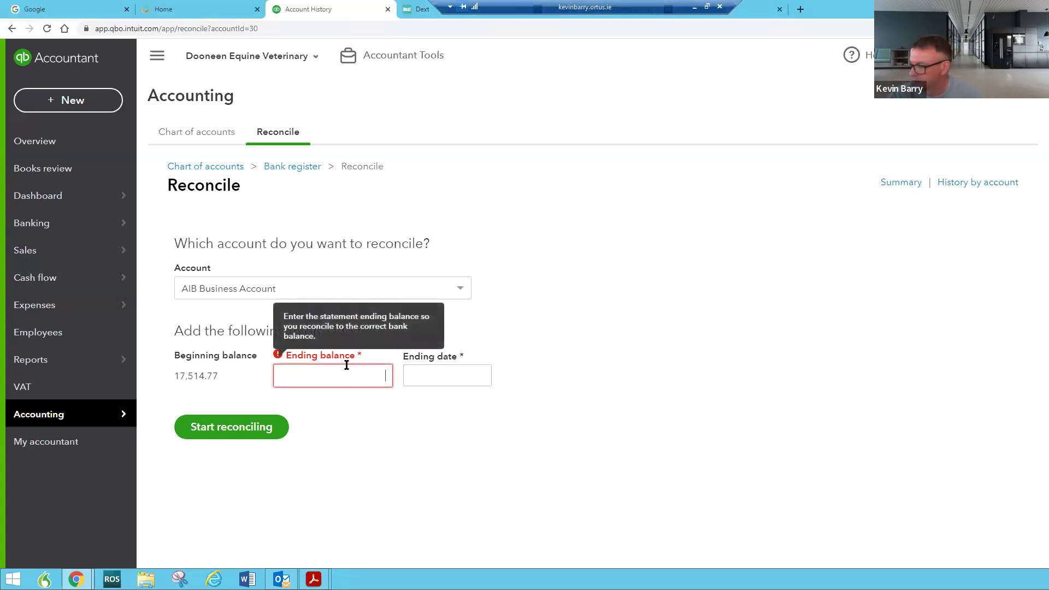
{"action": "type", "text": "9"}
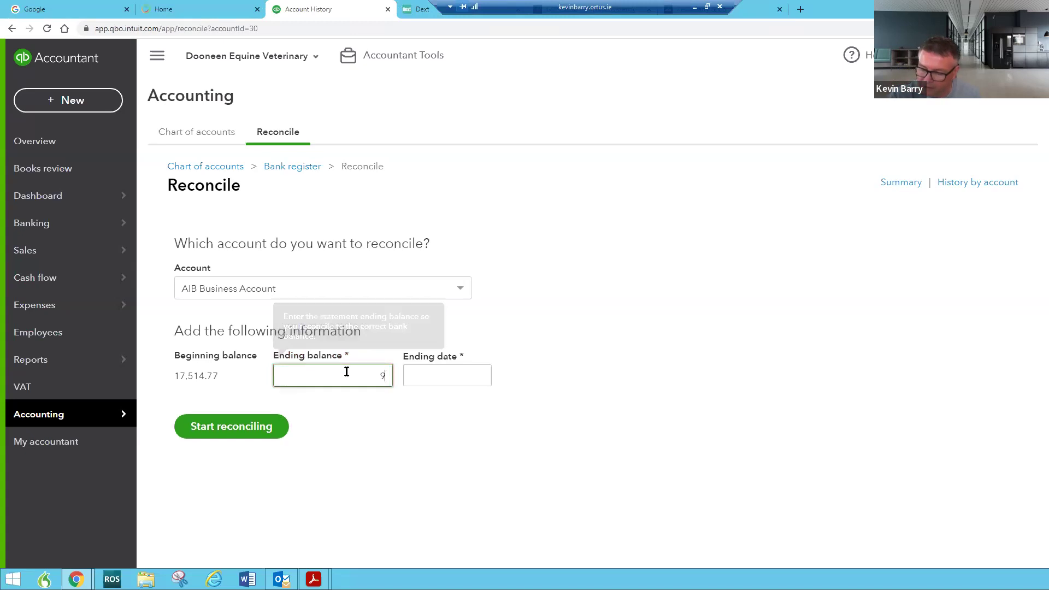
{"action": "type", "text": "780.54"}
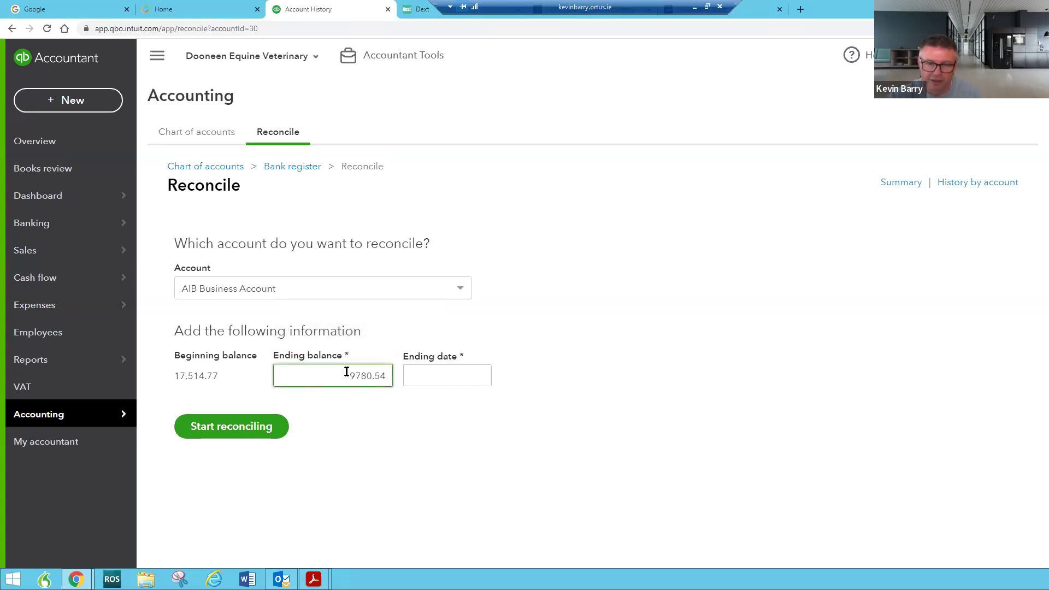
Set the statement ending date to 2 November 2021
{"action": "left_click", "coordinate": [480, 378]}
{"action": "left_click", "coordinate": [416, 204]}
{"action": "left_click", "coordinate": [415, 203]}
{"action": "left_click", "coordinate": [415, 203]}
{"action": "left_click", "coordinate": [415, 204]}
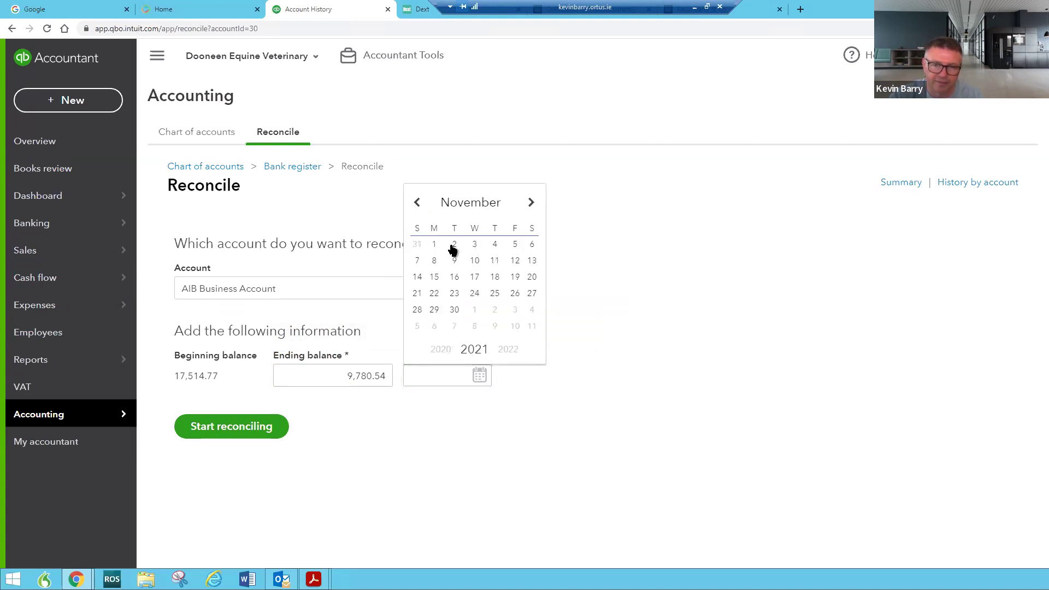
{"action": "left_click", "coordinate": [453, 245]}
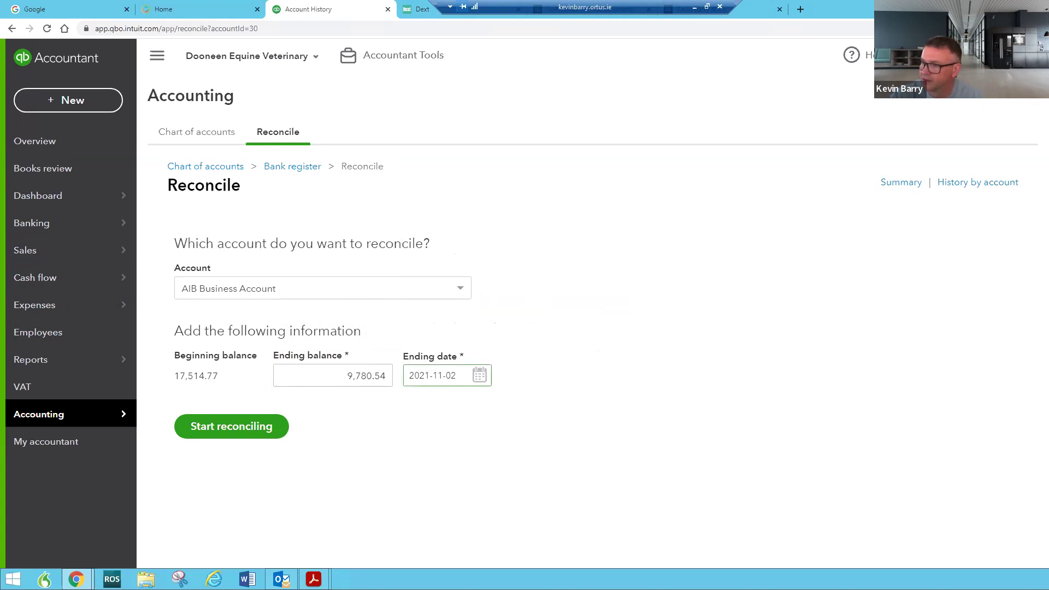
Maximise the statement PDF, highlight the 9780.54 closing balance, then move it aside to reveal QuickBooks
{"action": "key", "text": "alt+Tab"}
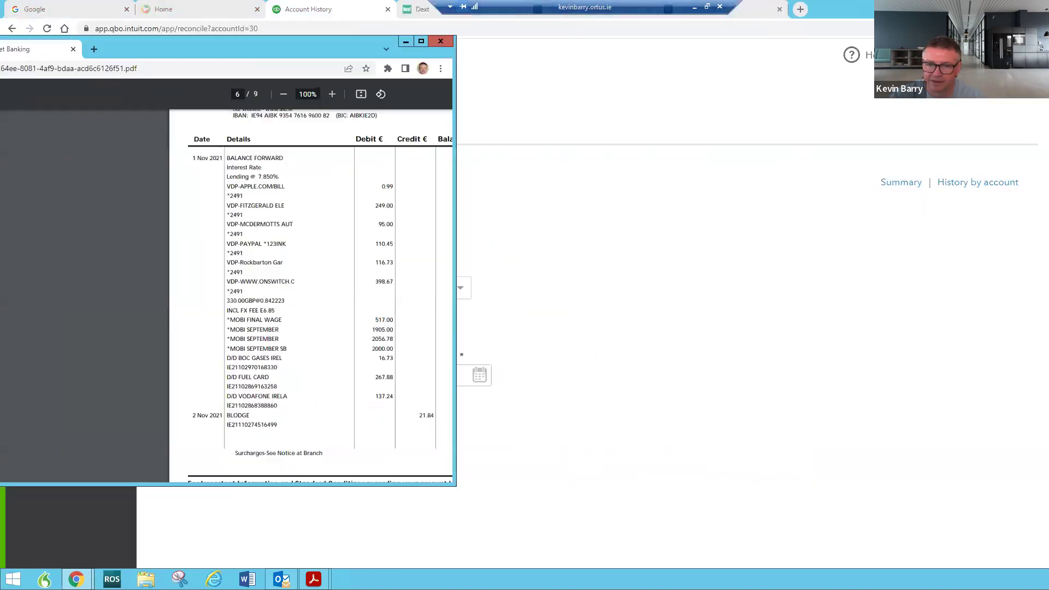
{"action": "left_click_drag", "start_coordinate": [129, 92], "coordinate": [207, 140]}
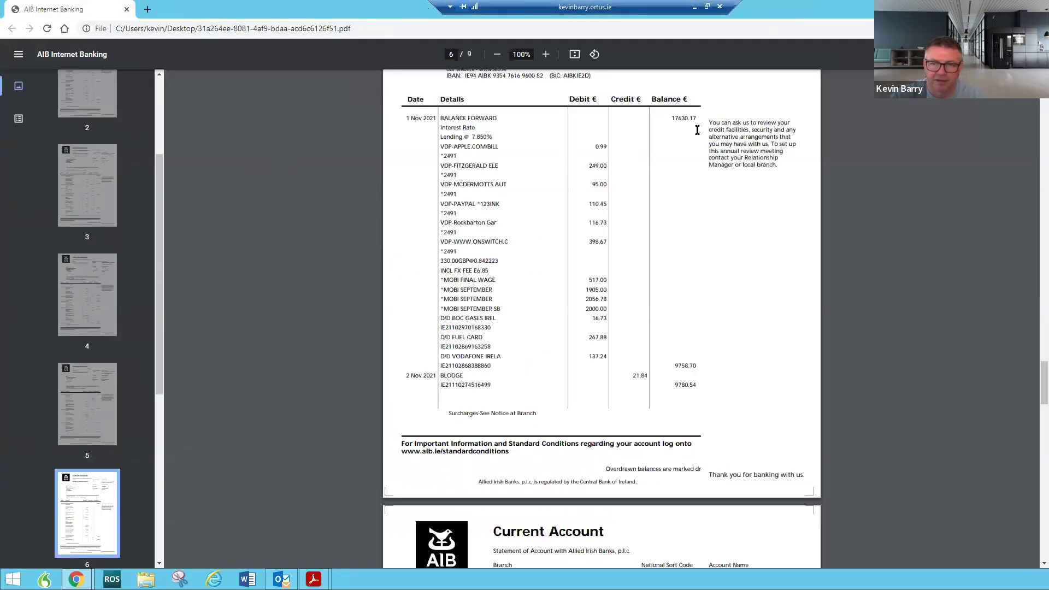
{"action": "double_click", "coordinate": [688, 386]}
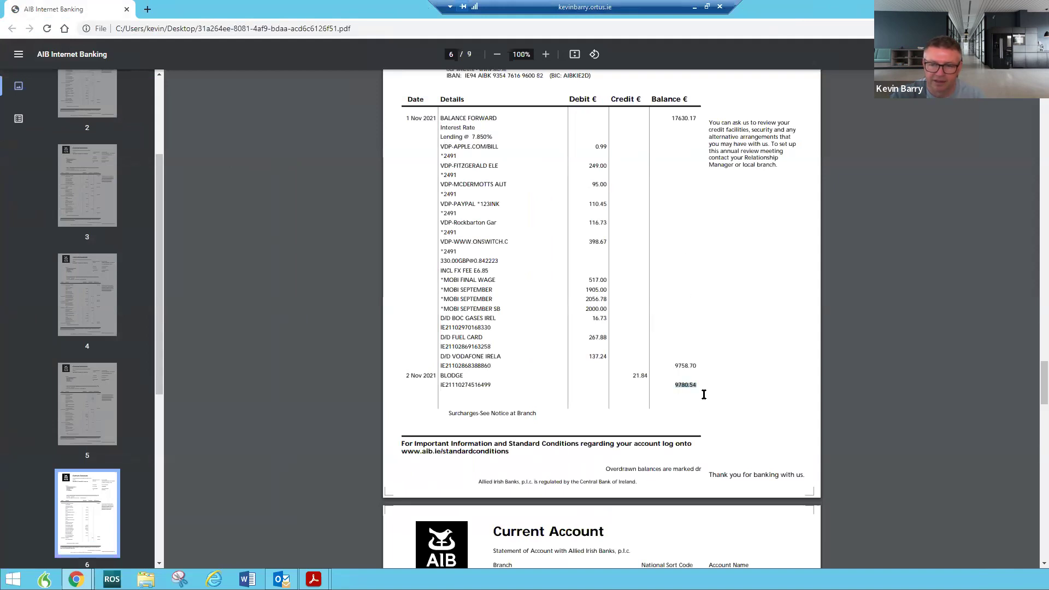
{"action": "scroll", "coordinate": [602, 392], "scroll_direction": "up", "scroll_amount": 3, "text": "ctrl"}
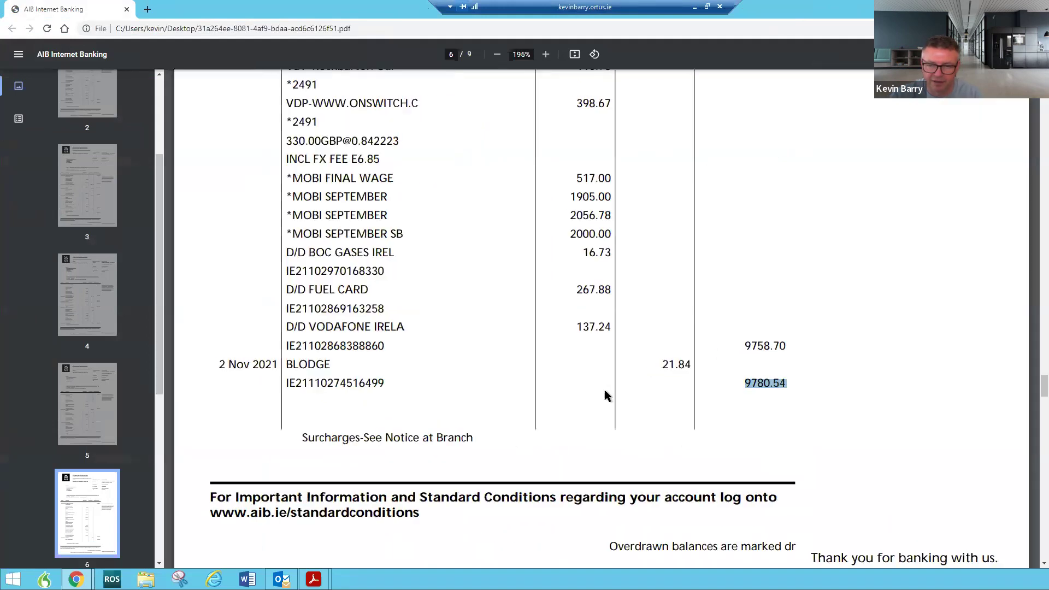
{"action": "left_click_drag", "start_coordinate": [202, 10], "coordinate": [1048, 38]}
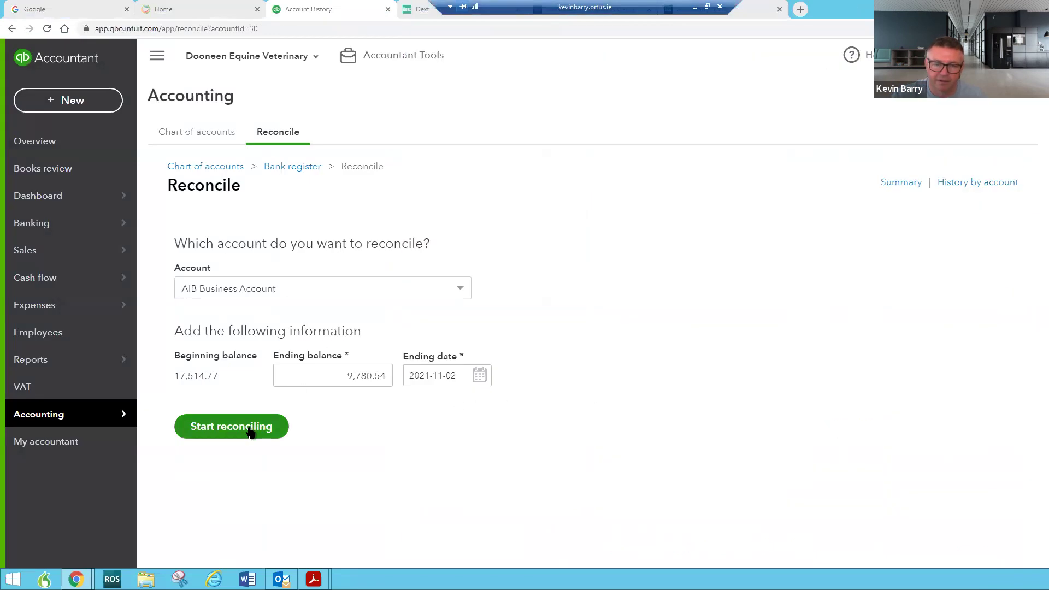
Begin reconciling, select the €17,514.77 beginning and €9,780.54 ending balances, and dismiss the tour tip
{"action": "left_click", "coordinate": [232, 428]}
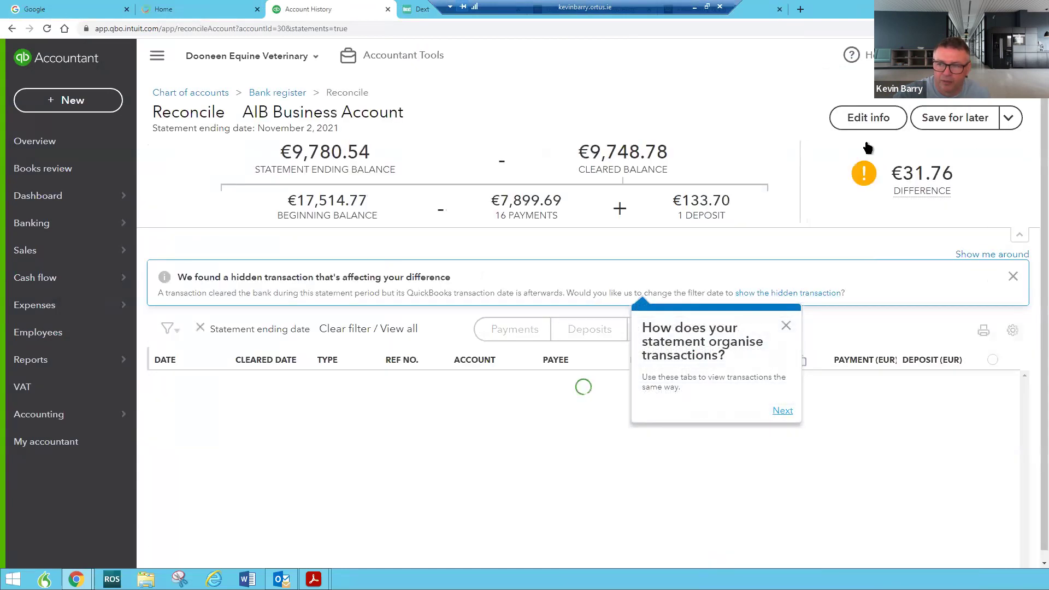
{"action": "mouse_move", "coordinate": [948, 198]}
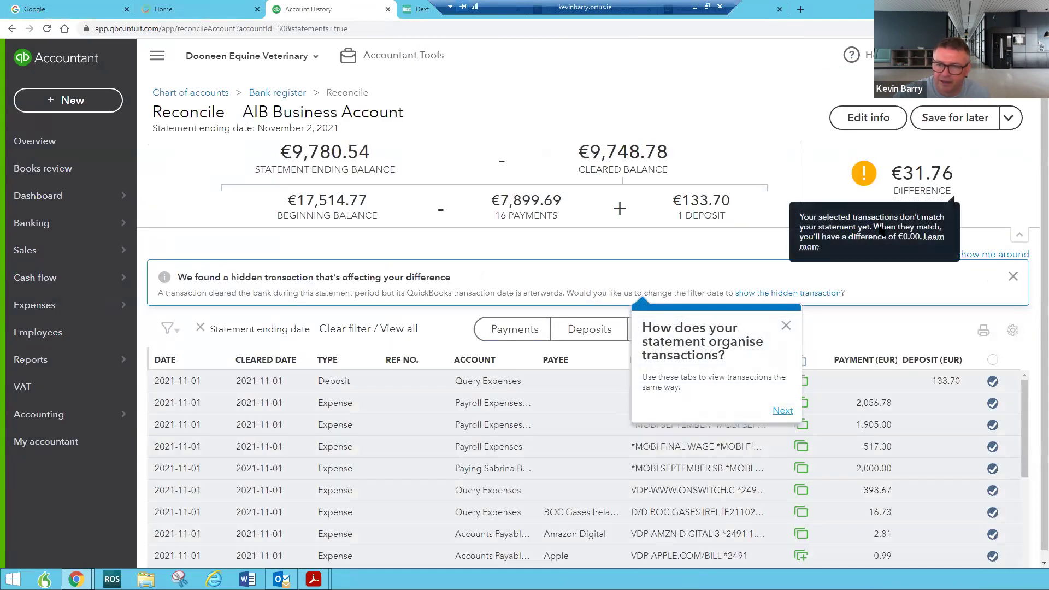
{"action": "left_click_drag", "start_coordinate": [287, 201], "coordinate": [367, 202]}
{"action": "left_click_drag", "start_coordinate": [282, 152], "coordinate": [373, 146]}
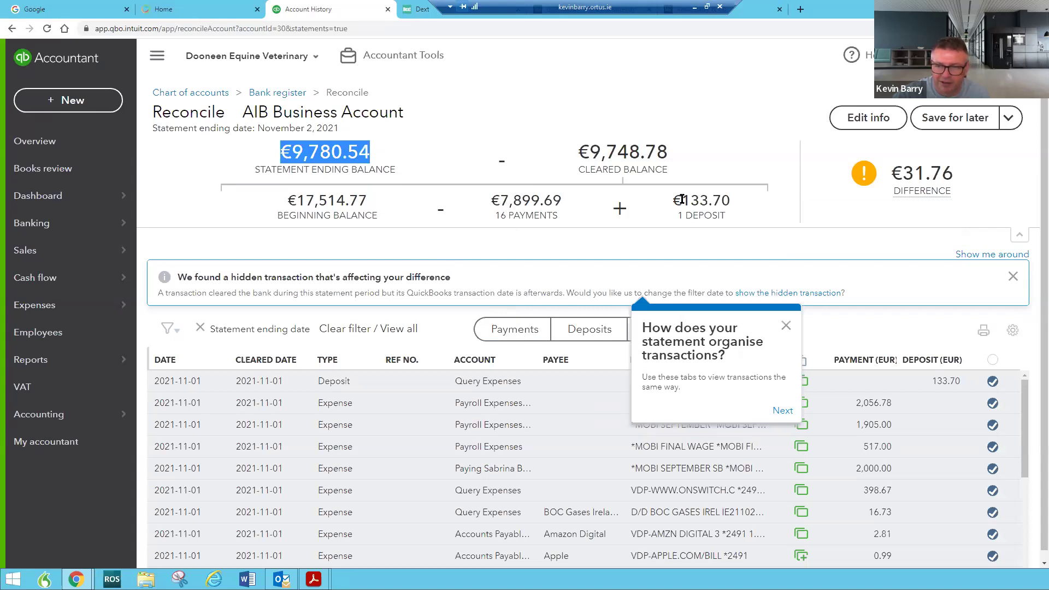
{"action": "left_click", "coordinate": [786, 327]}
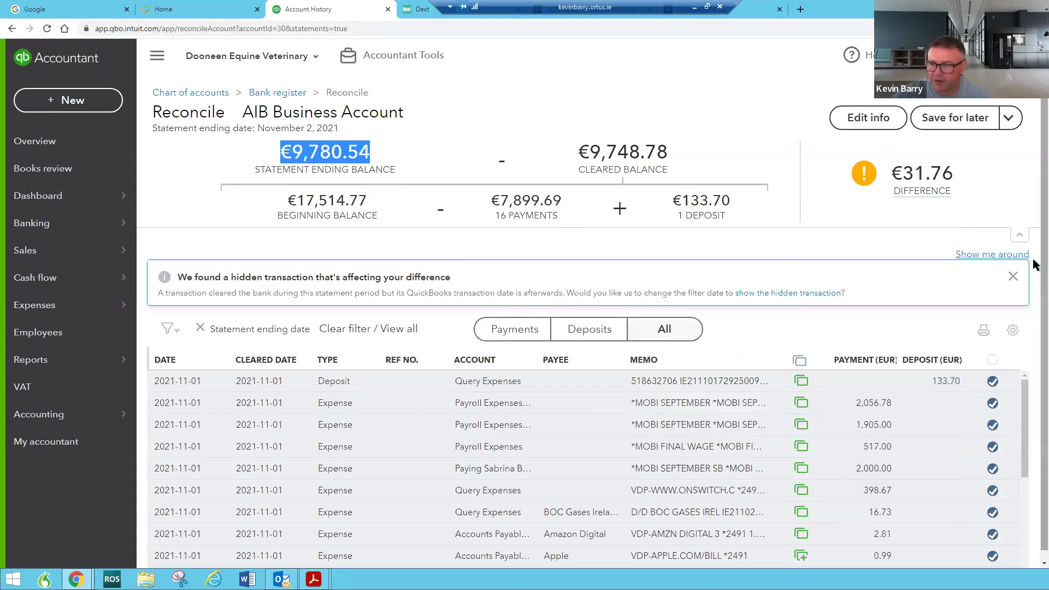
Scroll through the reconciliation transaction list, then drag the statement PDF back over the screen
{"action": "scroll", "coordinate": [1037, 306], "scroll_direction": "down", "scroll_amount": 1}
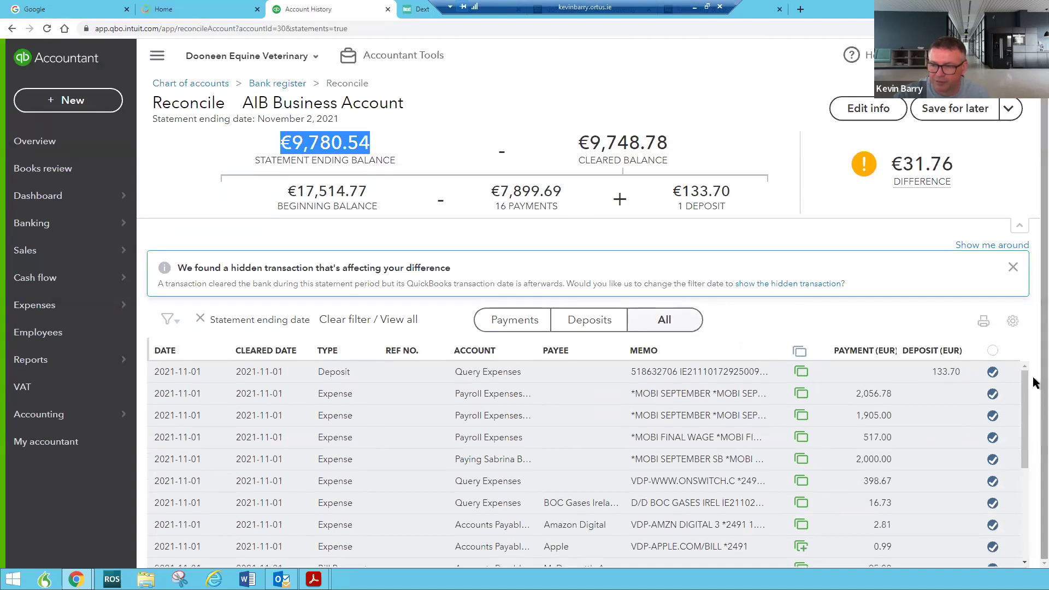
{"action": "left_click_drag", "start_coordinate": [1025, 399], "coordinate": [1022, 514]}
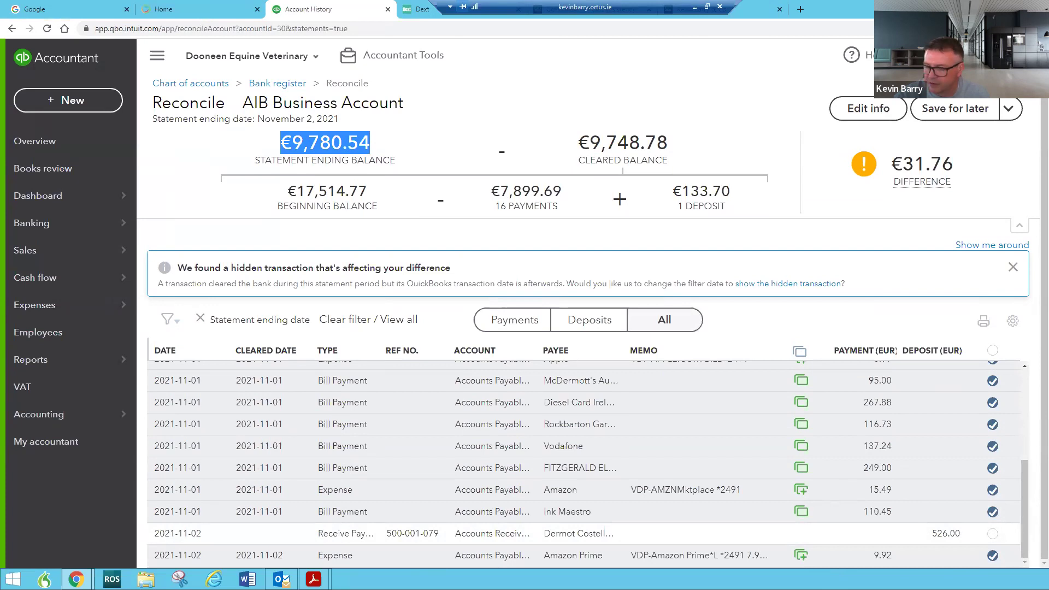
{"action": "left_click_drag", "start_coordinate": [1026, 533], "coordinate": [1009, 407]}
{"action": "scroll", "coordinate": [1013, 429], "scroll_direction": "down", "scroll_amount": 5}
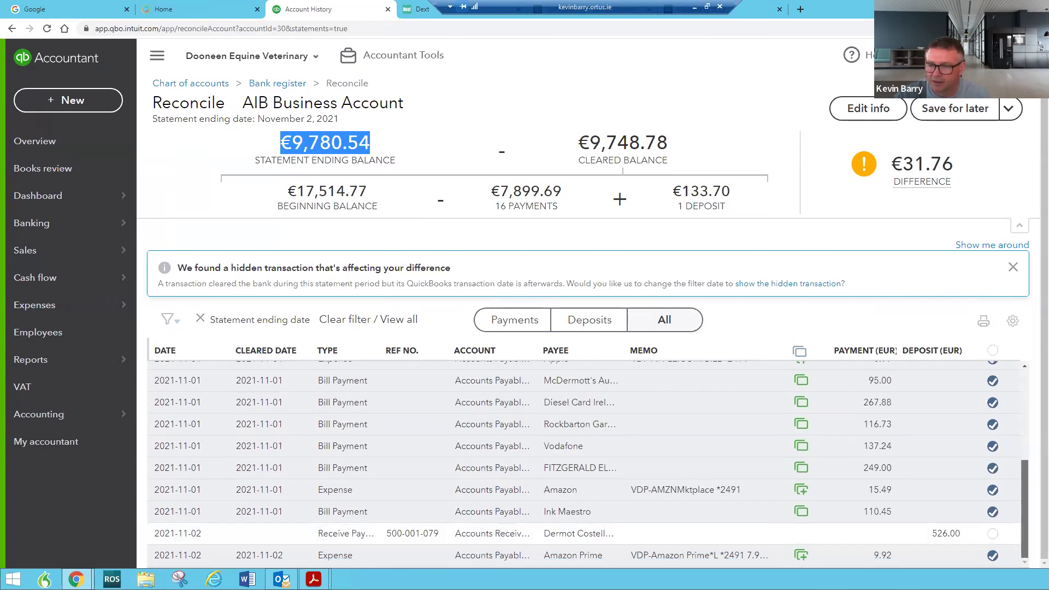
{"action": "left_click_drag", "start_coordinate": [1022, 515], "coordinate": [1020, 407]}
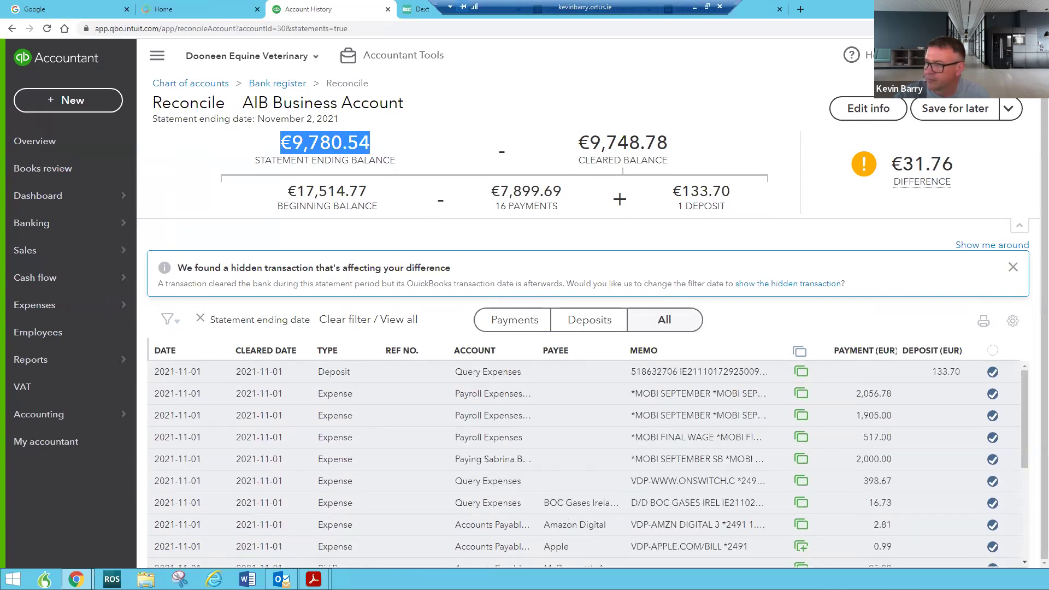
{"action": "left_click_drag", "start_coordinate": [1048, 71], "coordinate": [273, 2]}
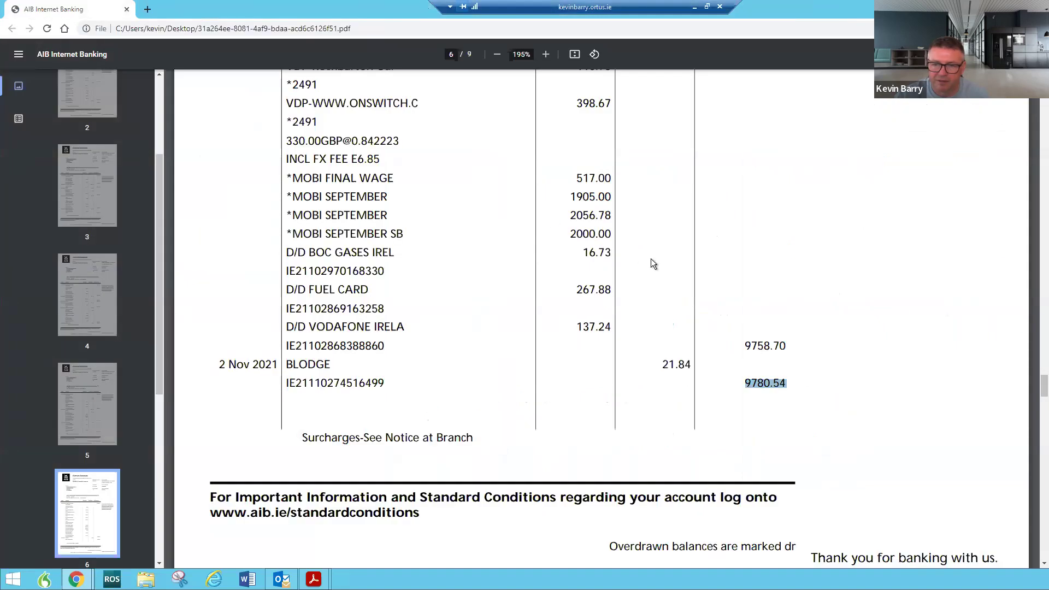
Scroll the statement up to the 1 Nov 2021 entries on page 5, then return to QuickBooks
{"action": "scroll", "coordinate": [652, 257], "scroll_direction": "up", "scroll_amount": 20}
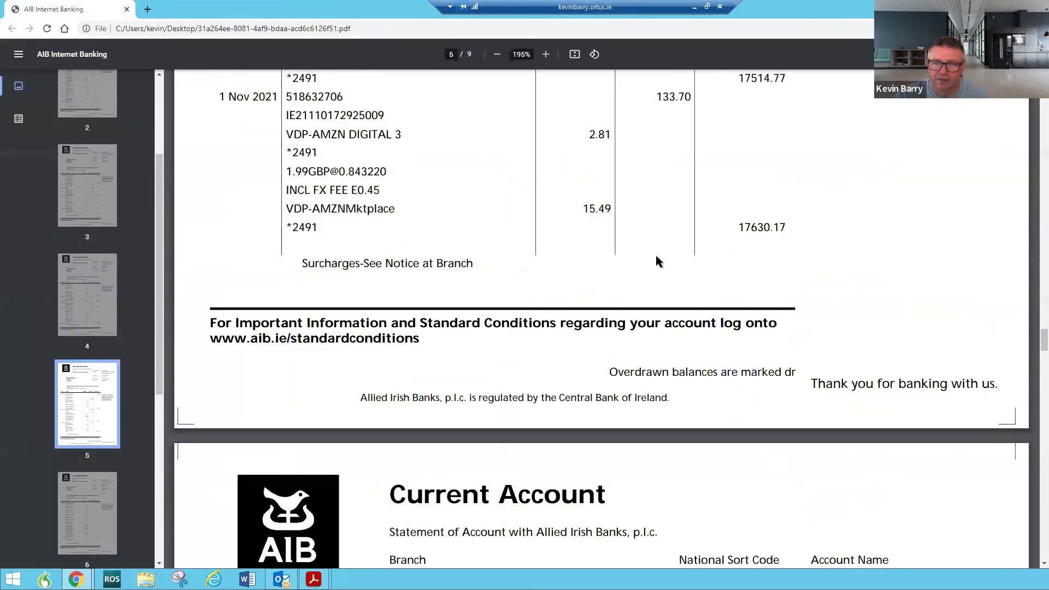
{"action": "scroll", "coordinate": [656, 257], "scroll_direction": "up", "scroll_amount": 3}
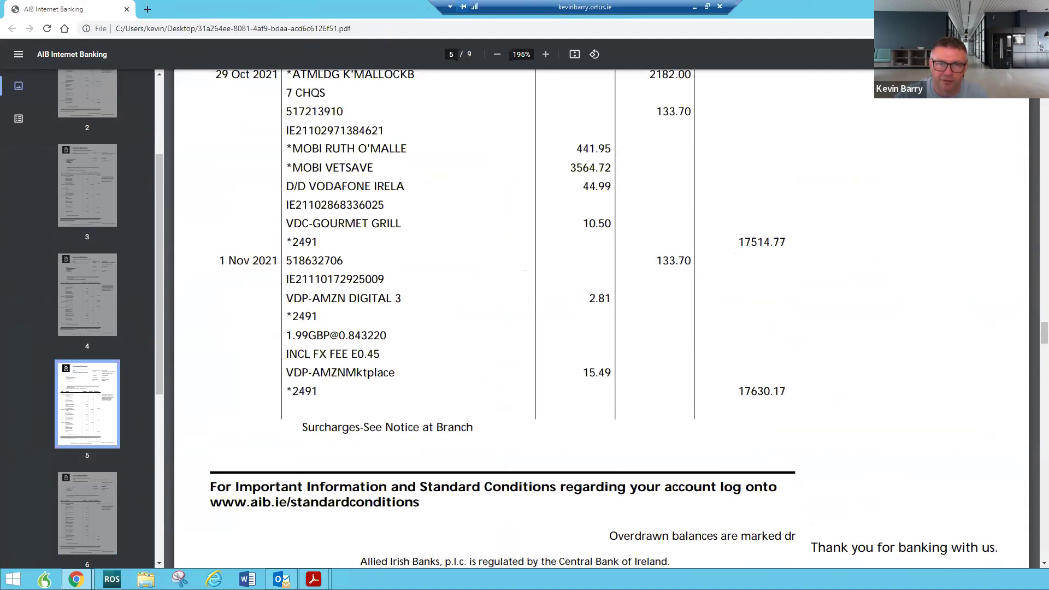
{"action": "key", "text": "alt+Tab"}
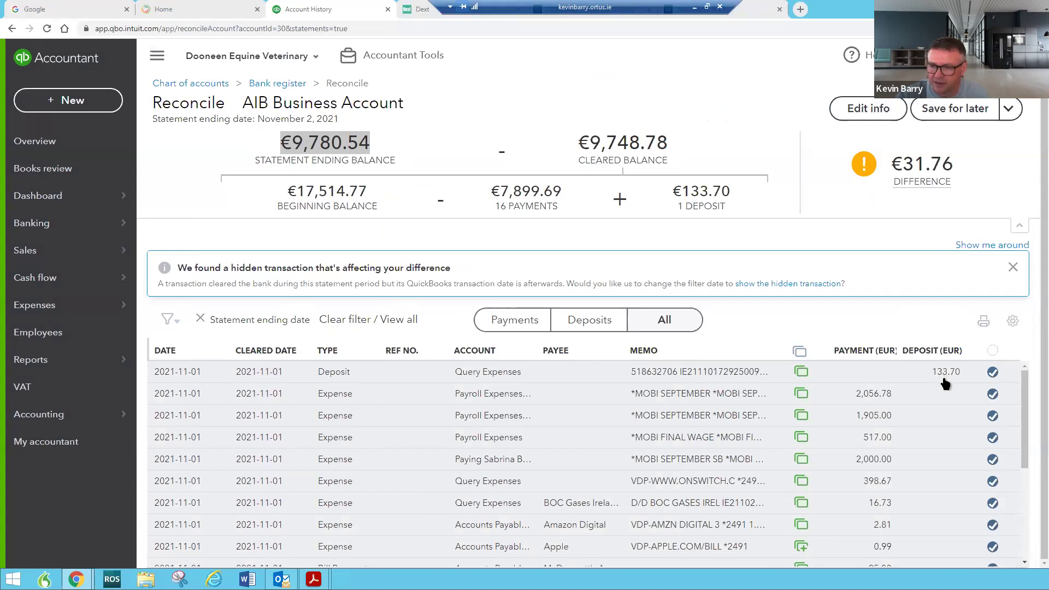
Mark all 18 reconciliation transactions as cleared with the select-all checkbox
{"action": "scroll", "coordinate": [874, 465], "scroll_direction": "down", "scroll_amount": 1}
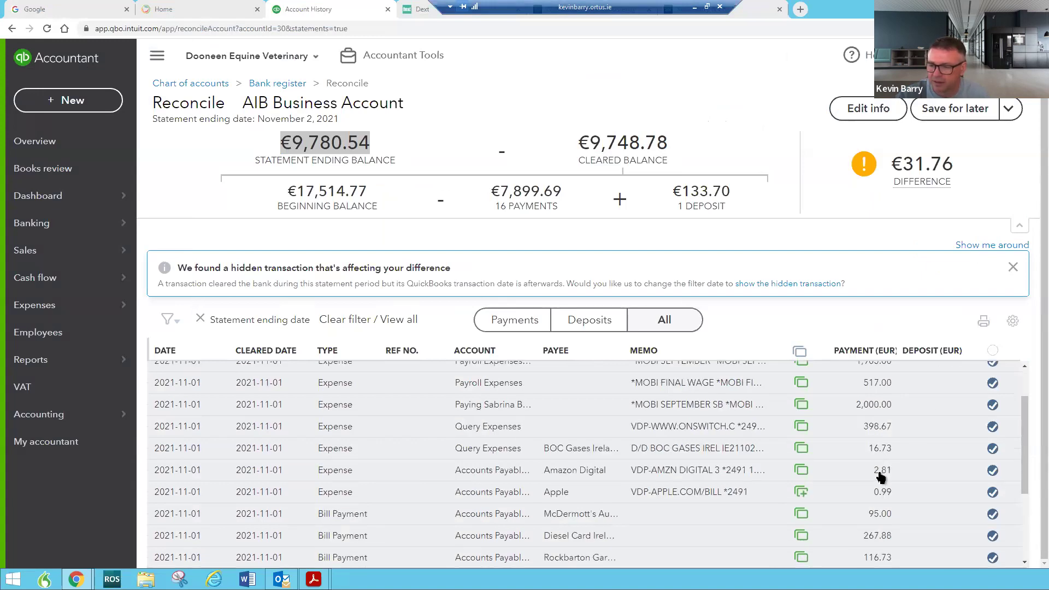
{"action": "scroll", "coordinate": [980, 410], "scroll_direction": "up", "scroll_amount": 1}
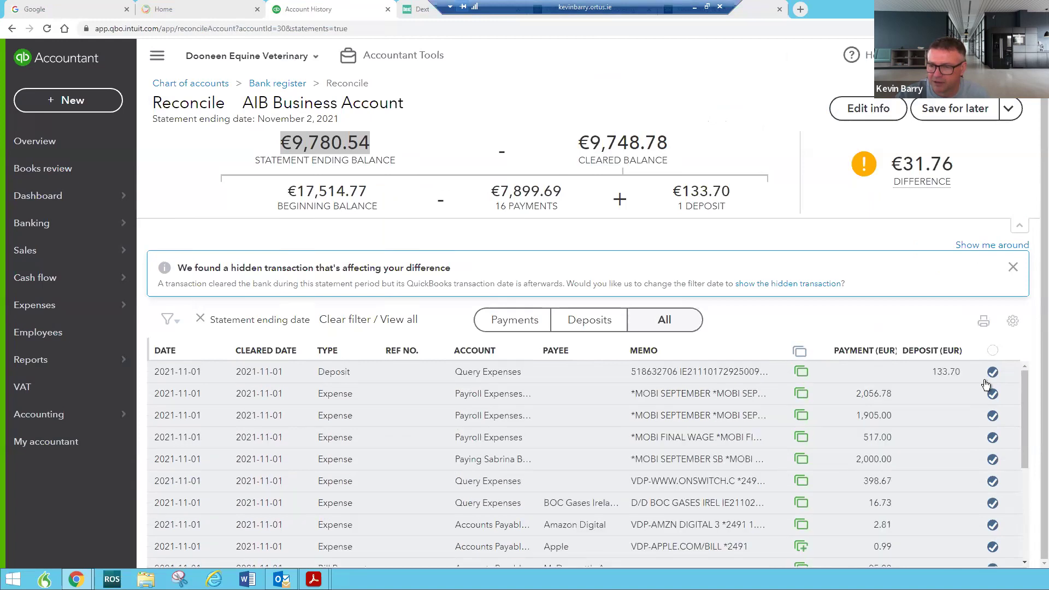
{"action": "left_click", "coordinate": [993, 351]}
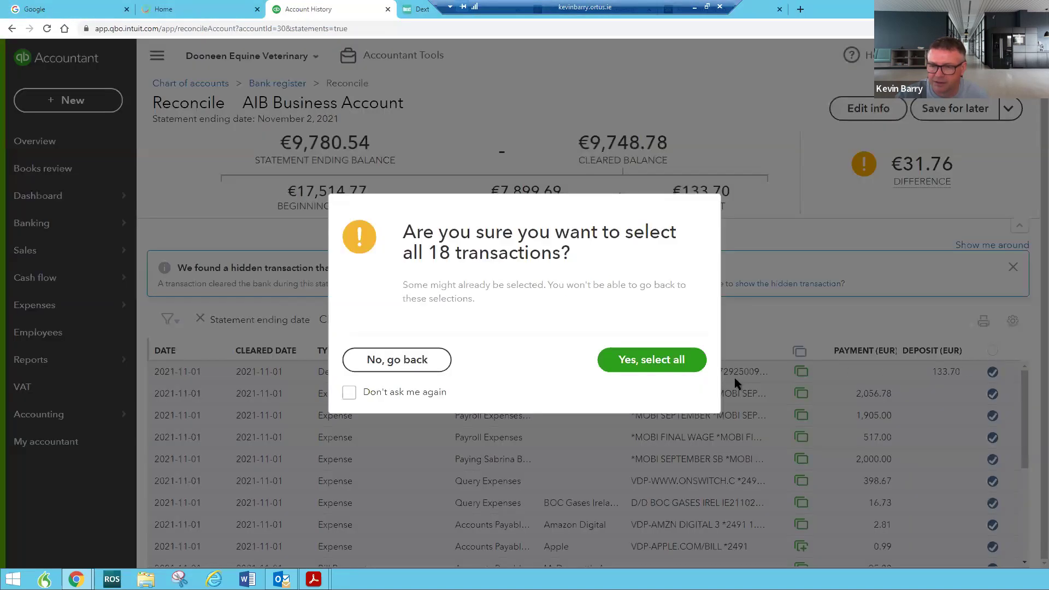
{"action": "left_click", "coordinate": [644, 366]}
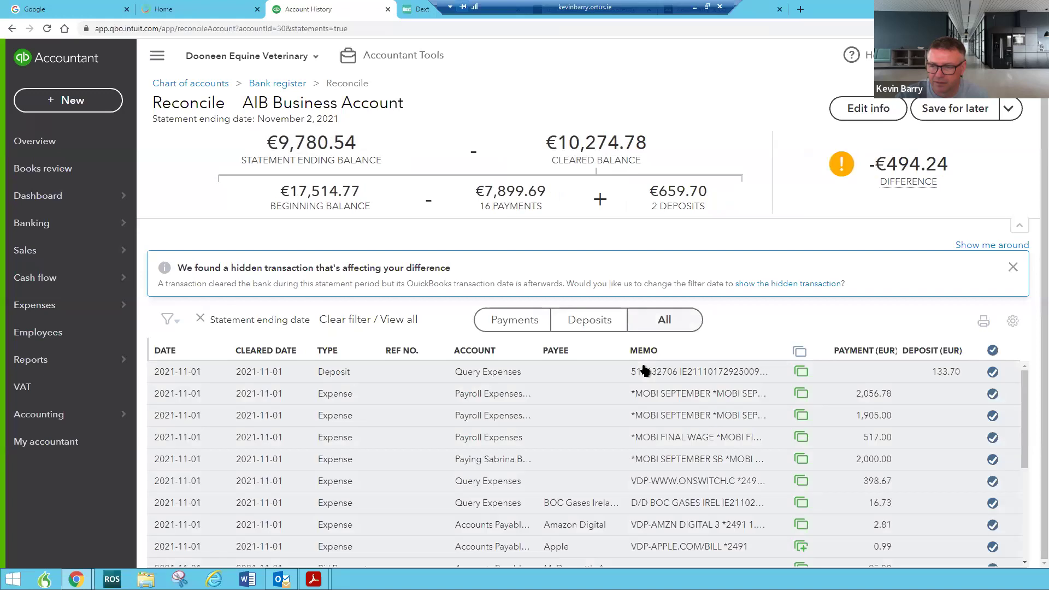
{"action": "left_click", "coordinate": [993, 357]}
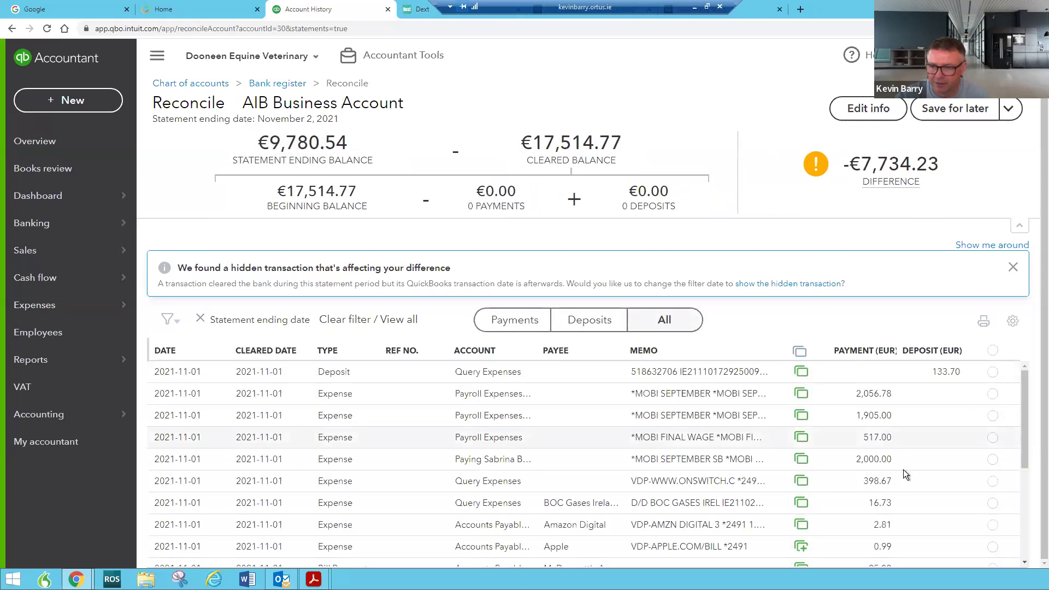
Clear the 133.70 deposit and the Amazon 2.81, Amazon 15.49 and Apple 0.99 expenses
{"action": "left_click", "coordinate": [992, 373]}
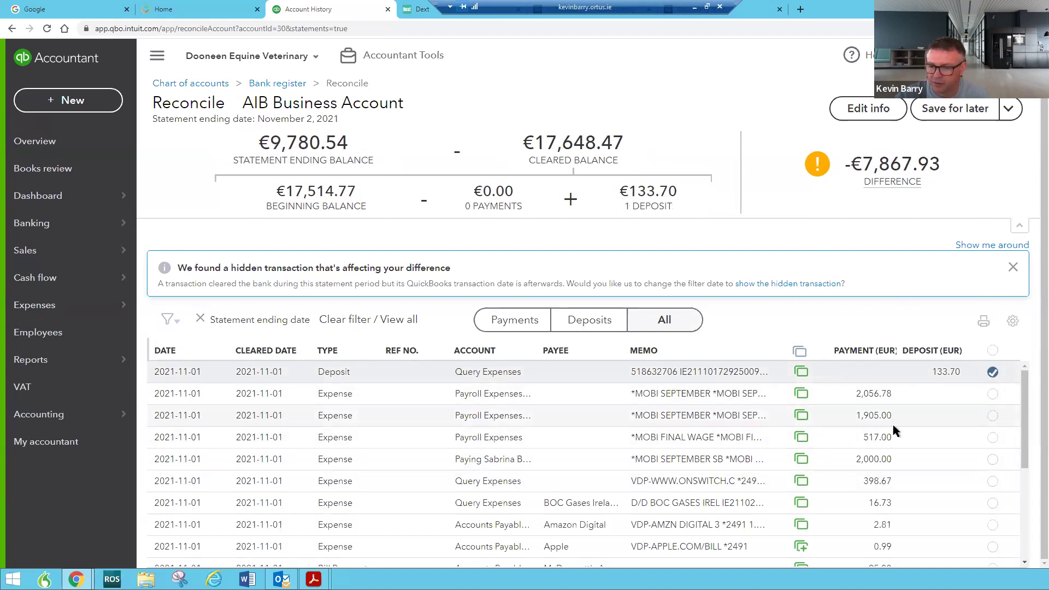
{"action": "left_click", "coordinate": [993, 525]}
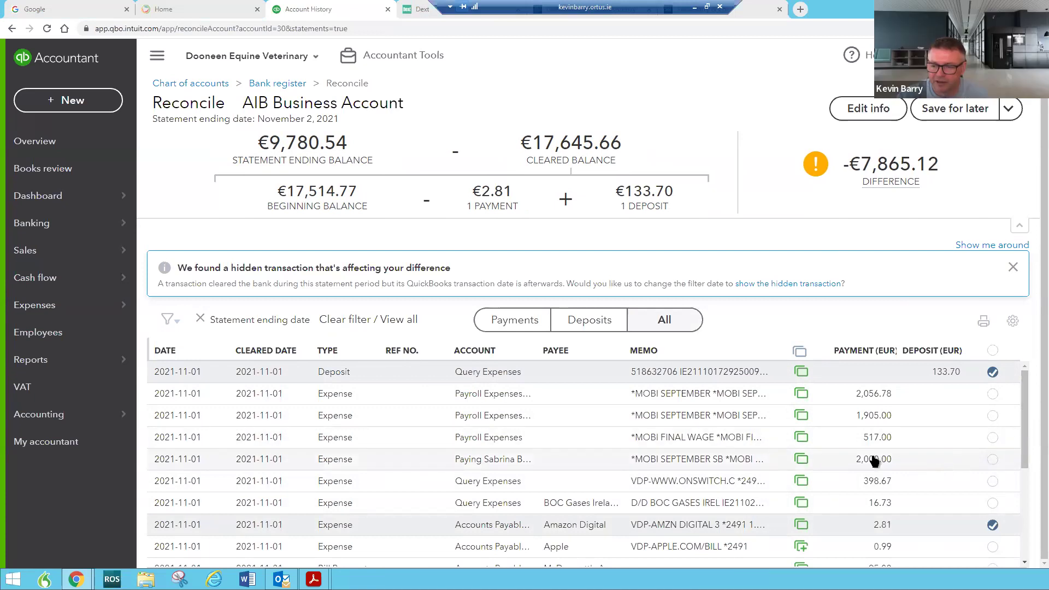
{"action": "scroll", "coordinate": [872, 456], "scroll_direction": "down", "scroll_amount": 1}
{"action": "scroll", "coordinate": [873, 455], "scroll_direction": "down", "scroll_amount": 1}
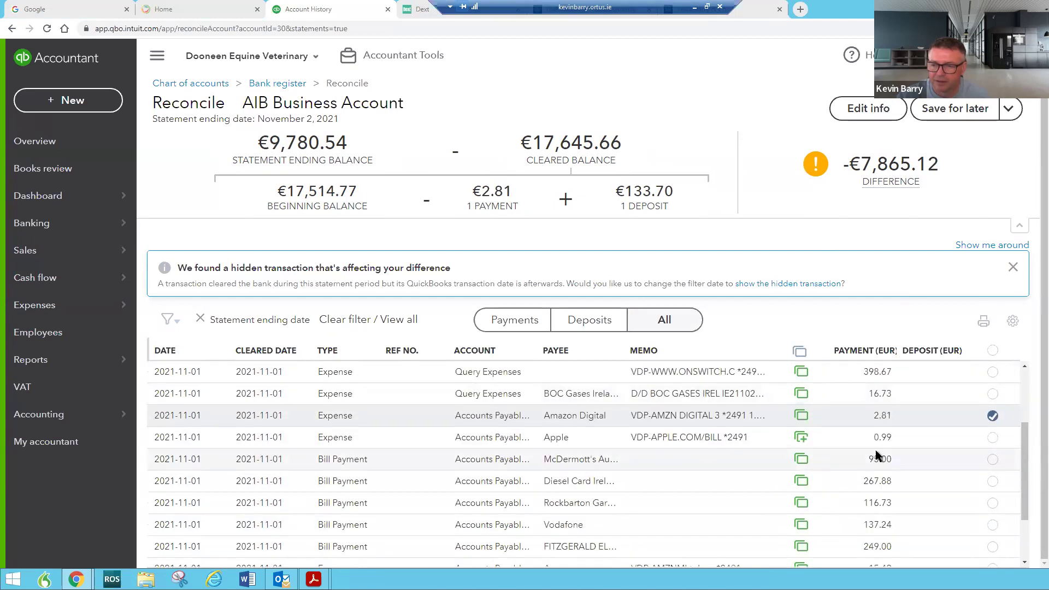
{"action": "scroll", "coordinate": [880, 457], "scroll_direction": "up", "scroll_amount": 2}
{"action": "scroll", "coordinate": [884, 459], "scroll_direction": "down", "scroll_amount": 1}
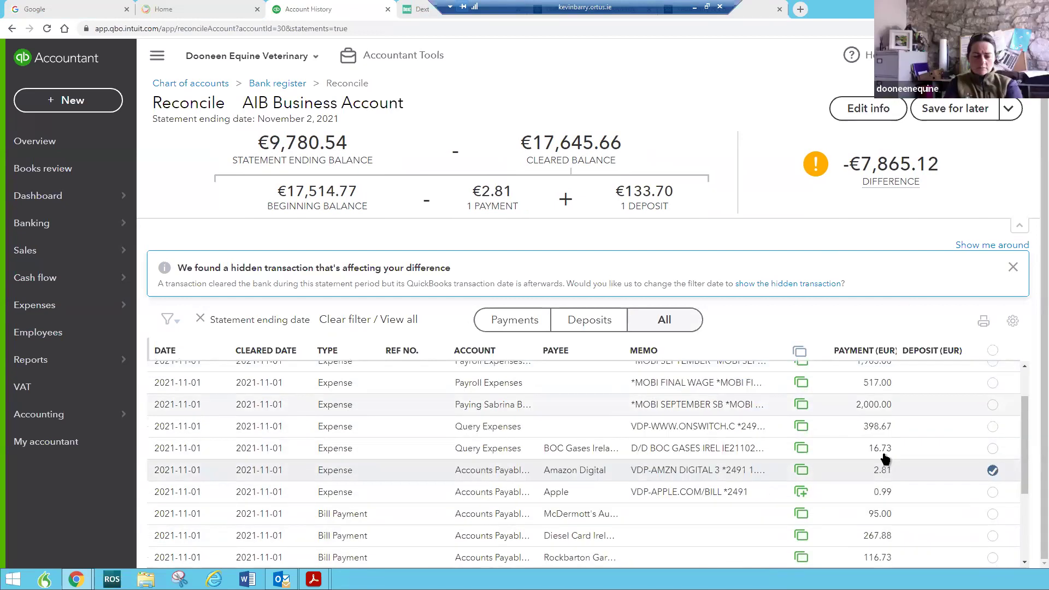
{"action": "scroll", "coordinate": [884, 456], "scroll_direction": "down", "scroll_amount": 2}
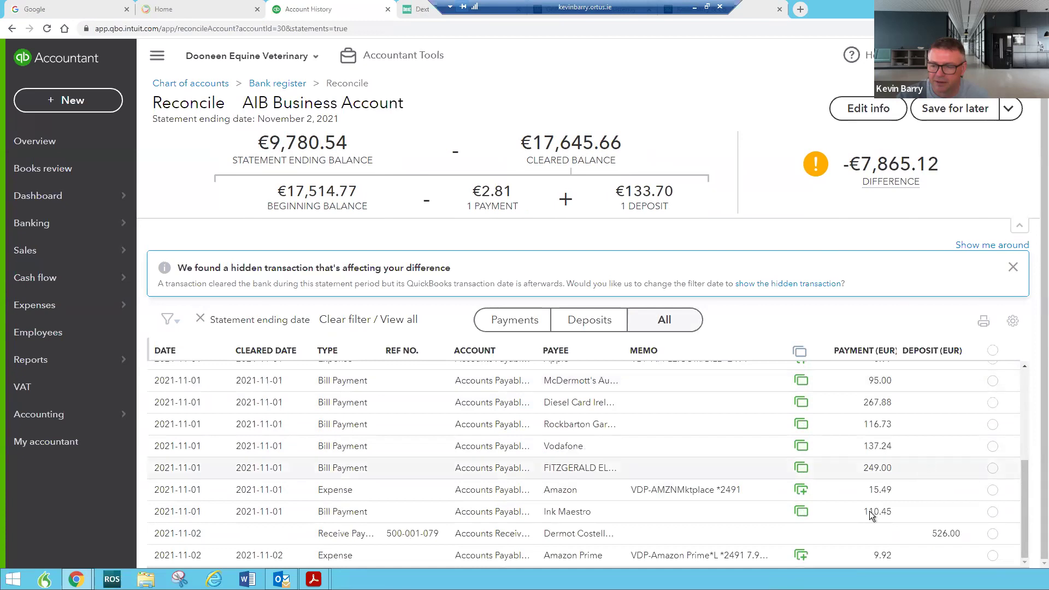
{"action": "left_click", "coordinate": [992, 490]}
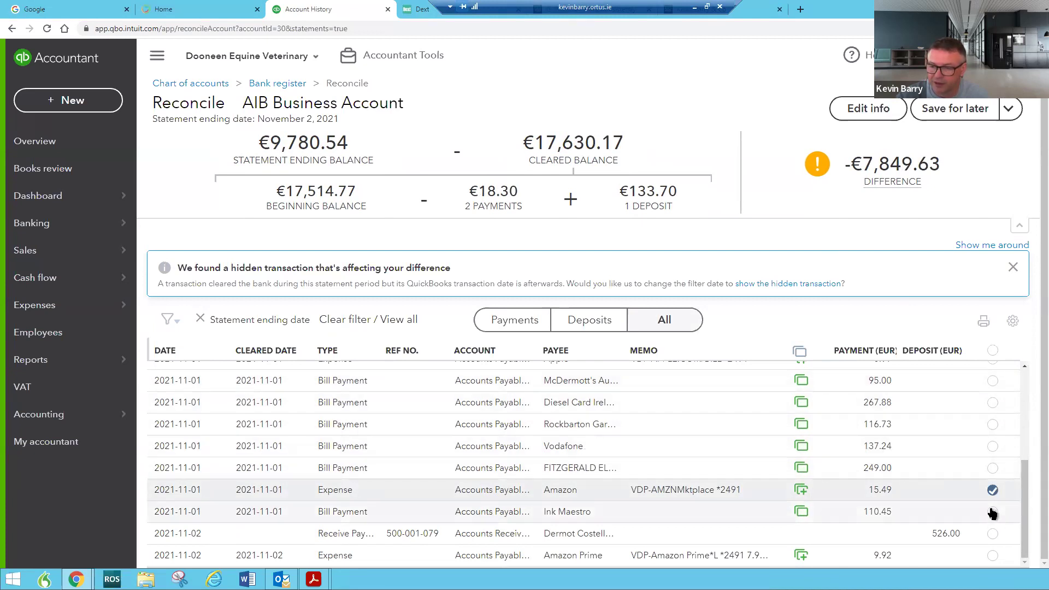
{"action": "scroll", "coordinate": [992, 492], "scroll_direction": "up", "scroll_amount": 3}
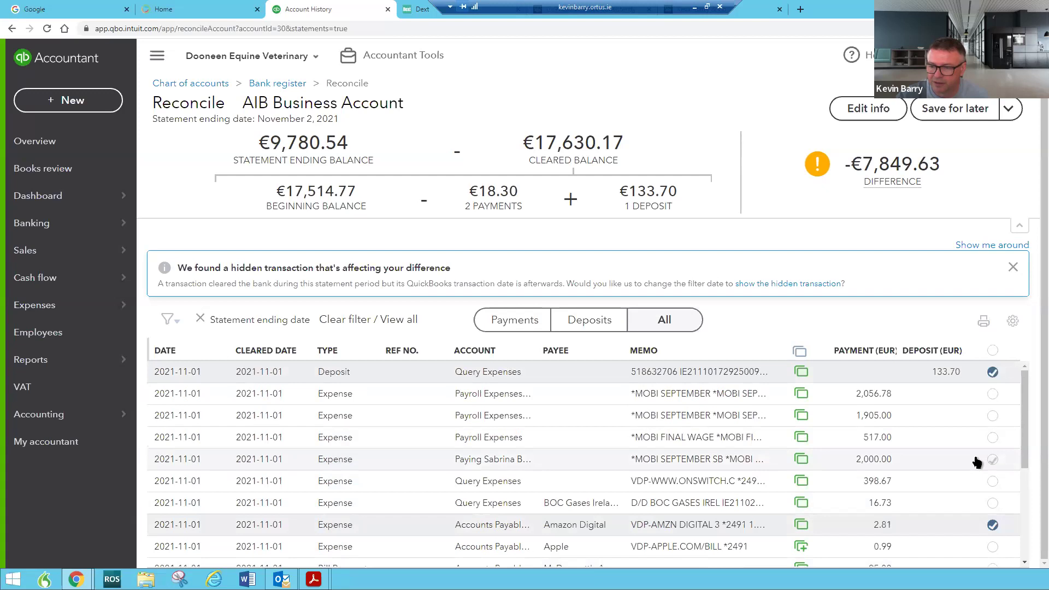
{"action": "scroll", "coordinate": [978, 462], "scroll_direction": "down", "scroll_amount": 3}
{"action": "left_click", "coordinate": [993, 383]}
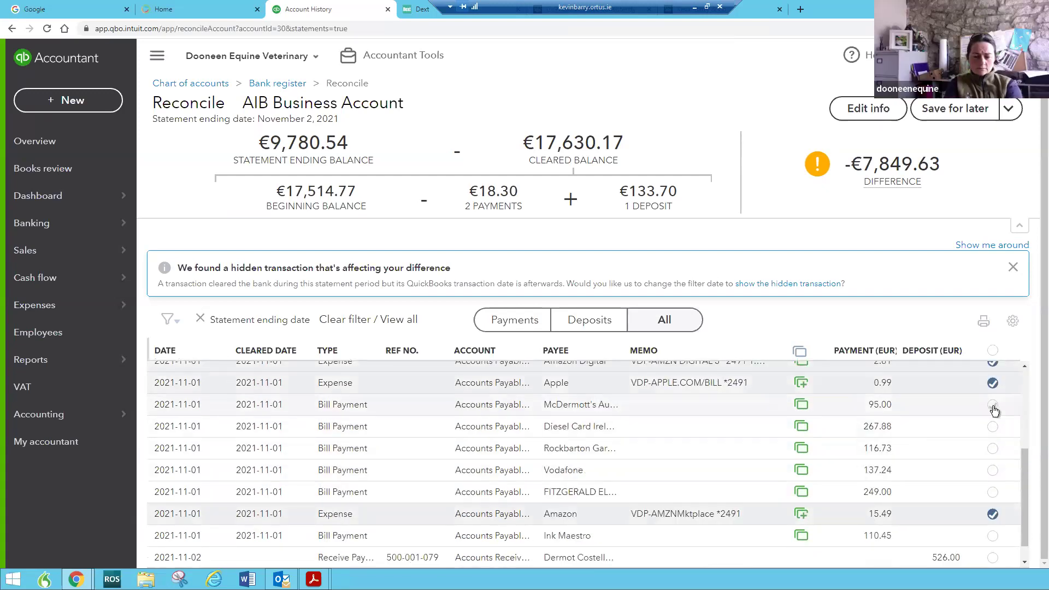
Clear the 249.00, 116.73 and 95.00 bill payments, Ink Maestro 110.45 and the 398.67 expense
{"action": "scroll", "coordinate": [994, 415], "scroll_direction": "up", "scroll_amount": 3}
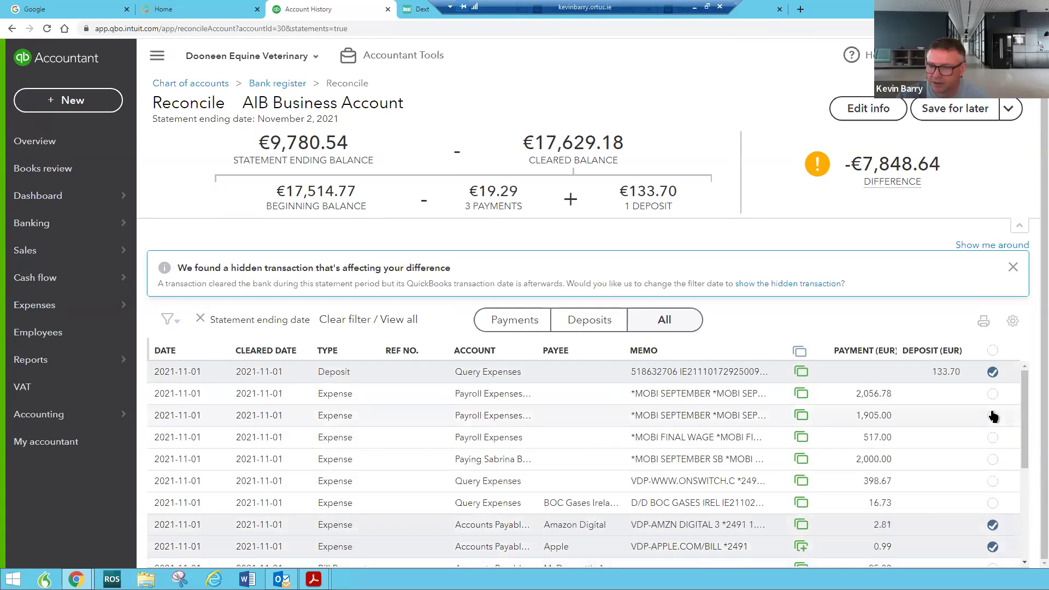
{"action": "scroll", "coordinate": [993, 416], "scroll_direction": "down", "scroll_amount": 3}
{"action": "scroll", "coordinate": [993, 417], "scroll_direction": "up", "scroll_amount": 1}
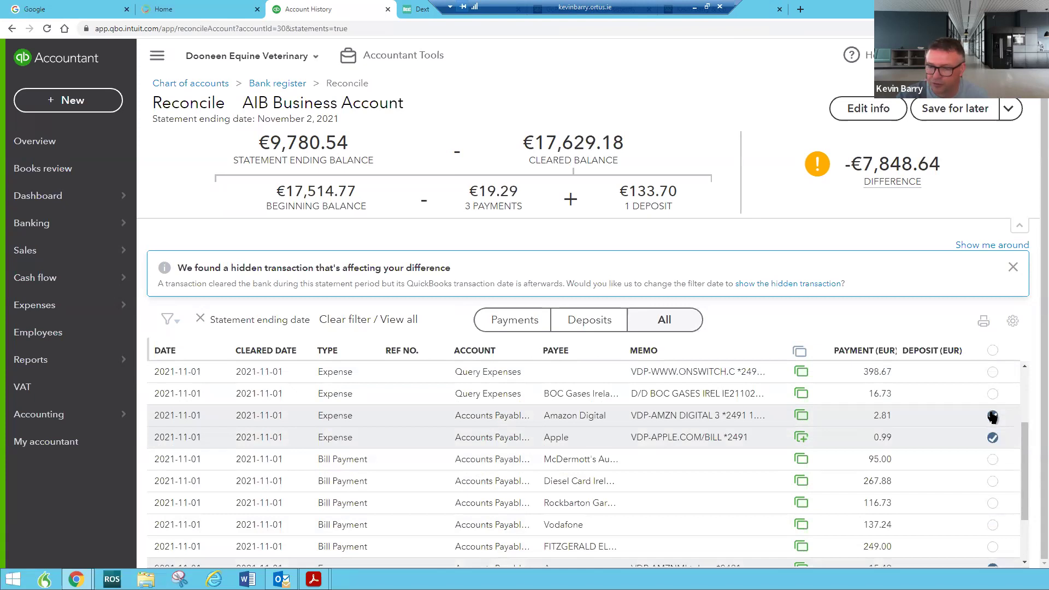
{"action": "scroll", "coordinate": [993, 417], "scroll_direction": "down", "scroll_amount": 2}
{"action": "left_click", "coordinate": [994, 469]}
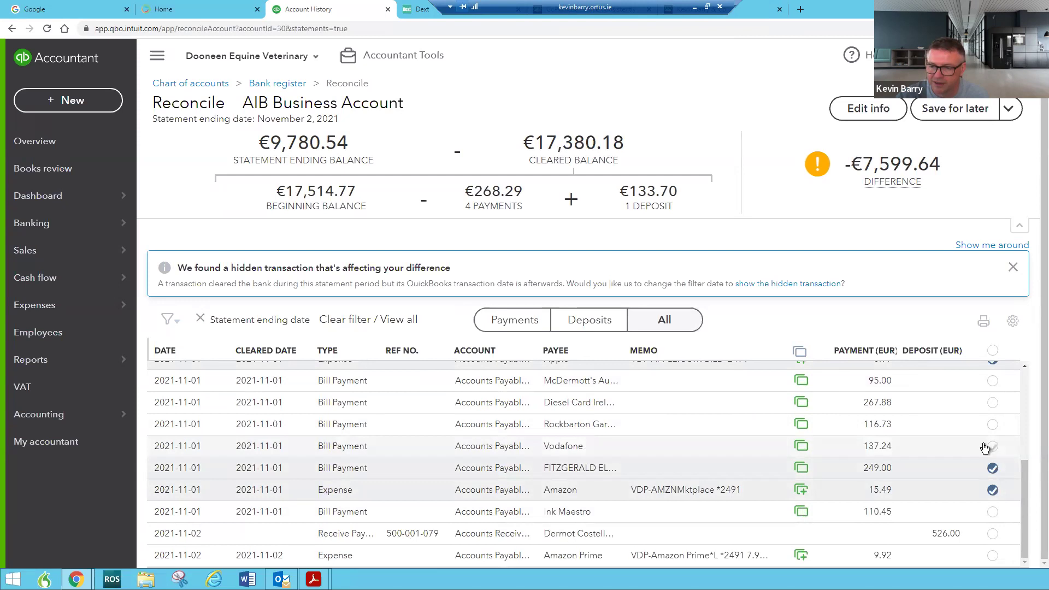
{"action": "left_click", "coordinate": [992, 426]}
{"action": "left_click", "coordinate": [993, 381]}
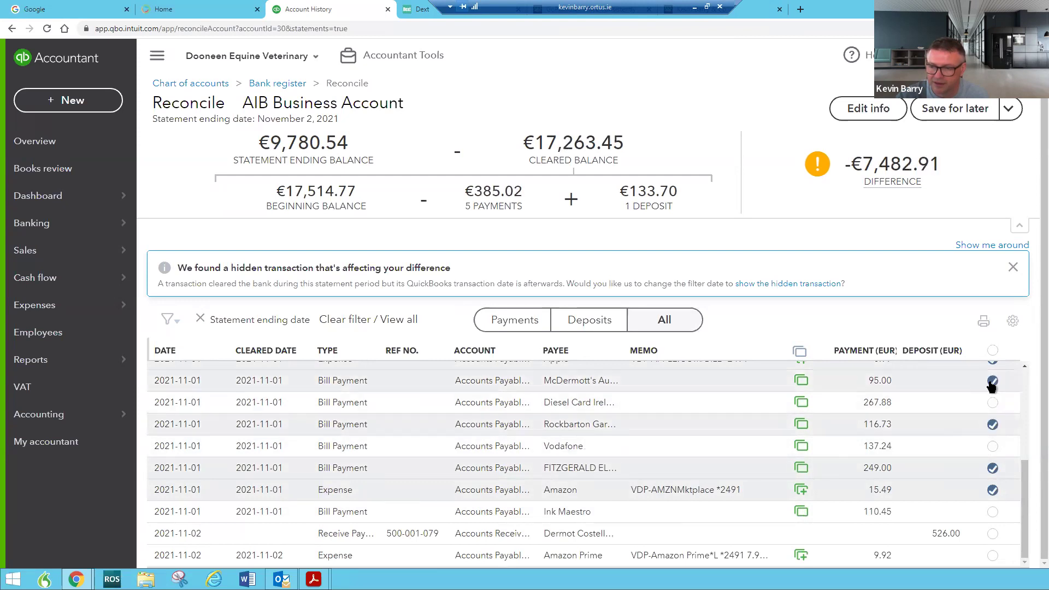
{"action": "scroll", "coordinate": [961, 401], "scroll_direction": "up", "scroll_amount": 2}
{"action": "scroll", "coordinate": [962, 418], "scroll_direction": "down", "scroll_amount": 2}
{"action": "left_click", "coordinate": [993, 513]}
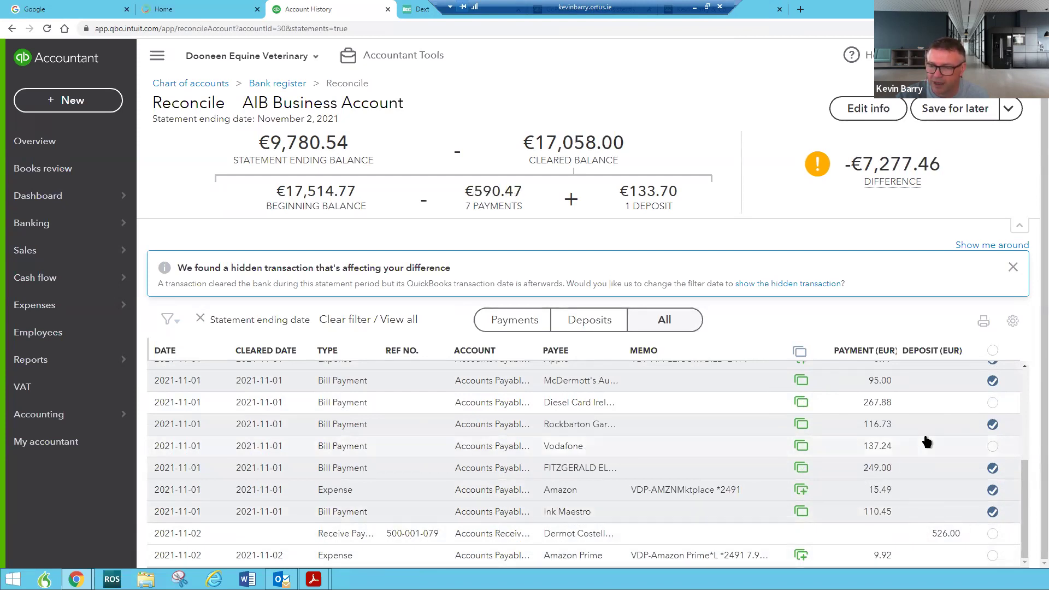
{"action": "scroll", "coordinate": [931, 447], "scroll_direction": "up", "scroll_amount": 3}
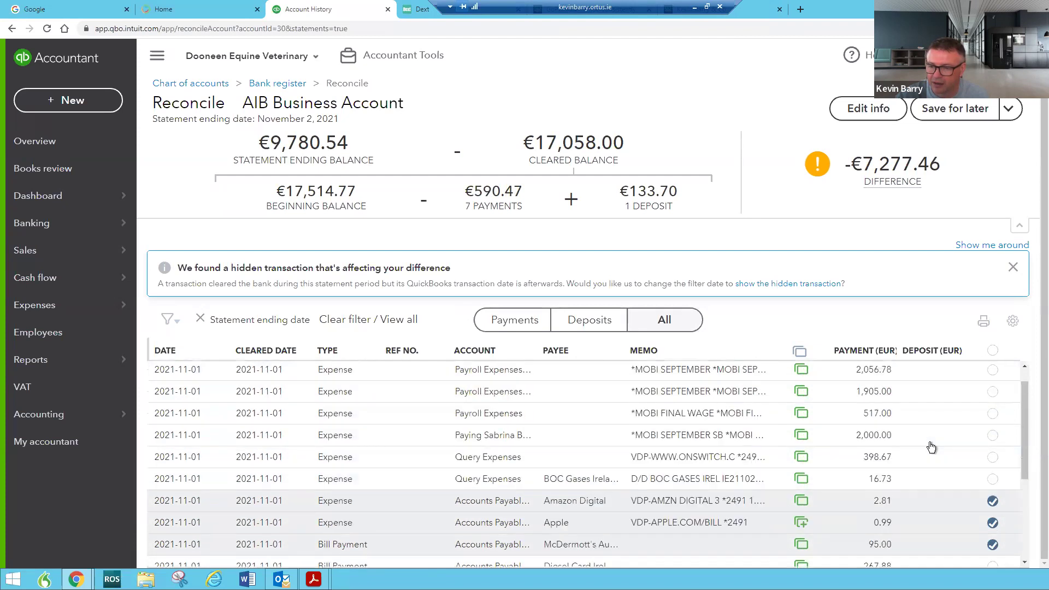
{"action": "scroll", "coordinate": [932, 447], "scroll_direction": "down", "scroll_amount": 2}
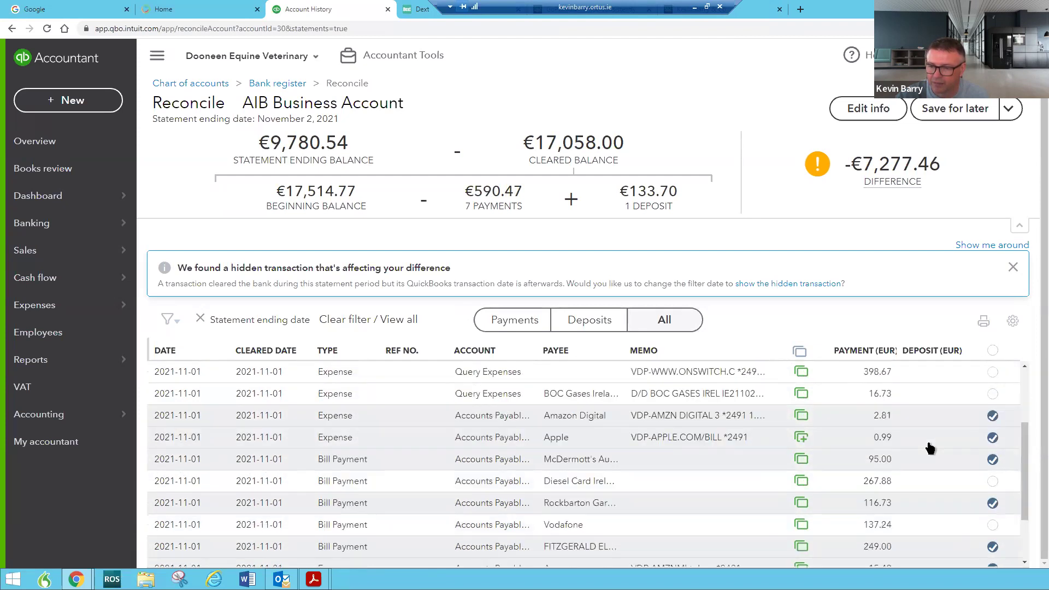
{"action": "left_click", "coordinate": [993, 373]}
Clear the 517.00, 1,905.00 and 2,056.78 payroll expenses, 2,000.00, BOC Gases 16.73 and Vodafone 137.24
{"action": "scroll", "coordinate": [954, 395], "scroll_direction": "up", "scroll_amount": 1}
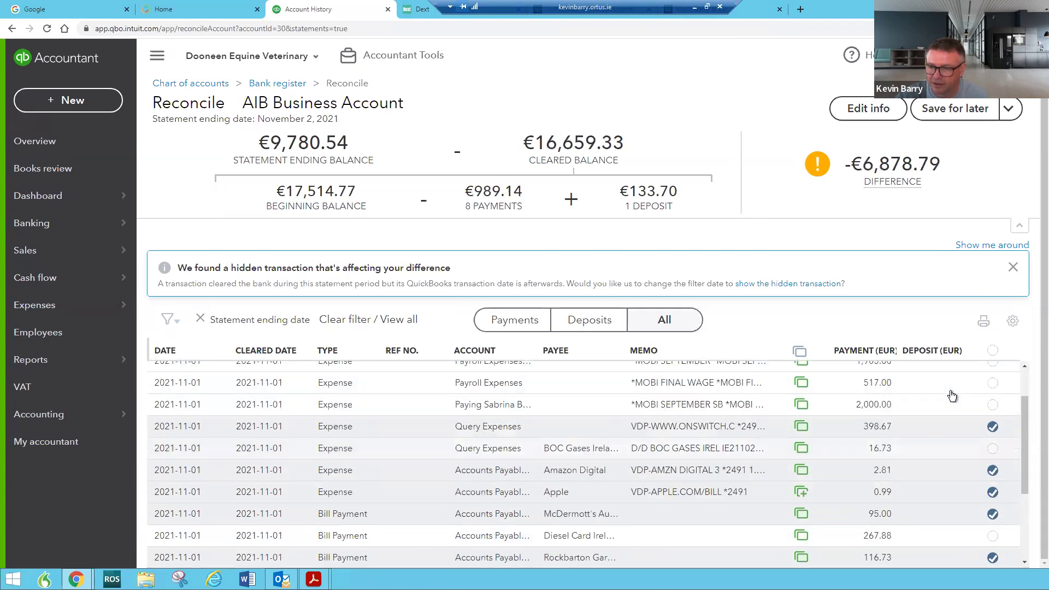
{"action": "left_click", "coordinate": [988, 388]}
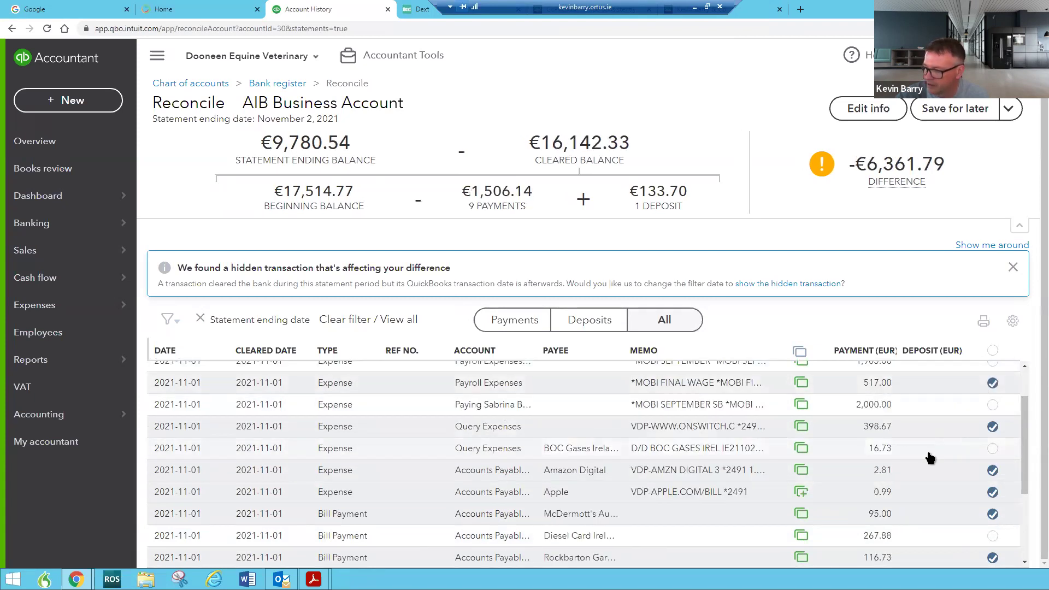
{"action": "scroll", "coordinate": [984, 412], "scroll_direction": "up", "scroll_amount": 1}
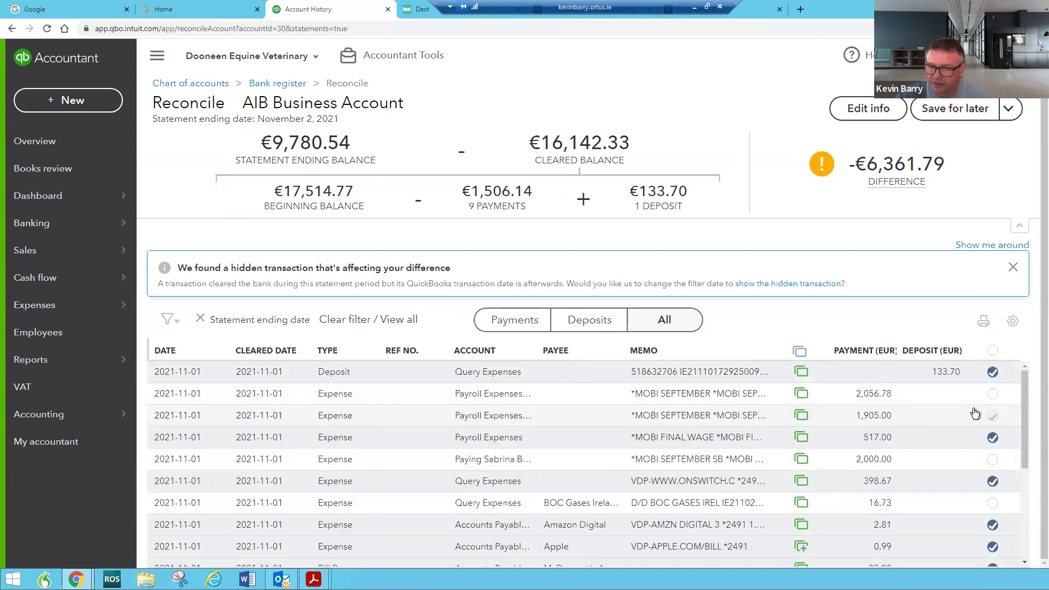
{"action": "left_click", "coordinate": [993, 416]}
{"action": "left_click", "coordinate": [993, 395]}
{"action": "left_click", "coordinate": [993, 460]}
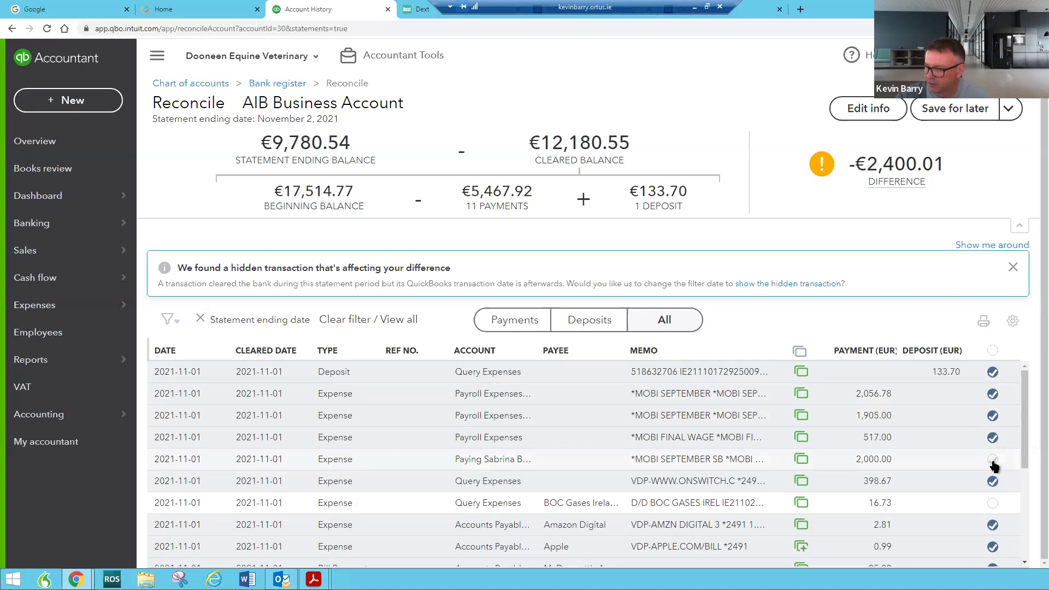
{"action": "left_click", "coordinate": [993, 503]}
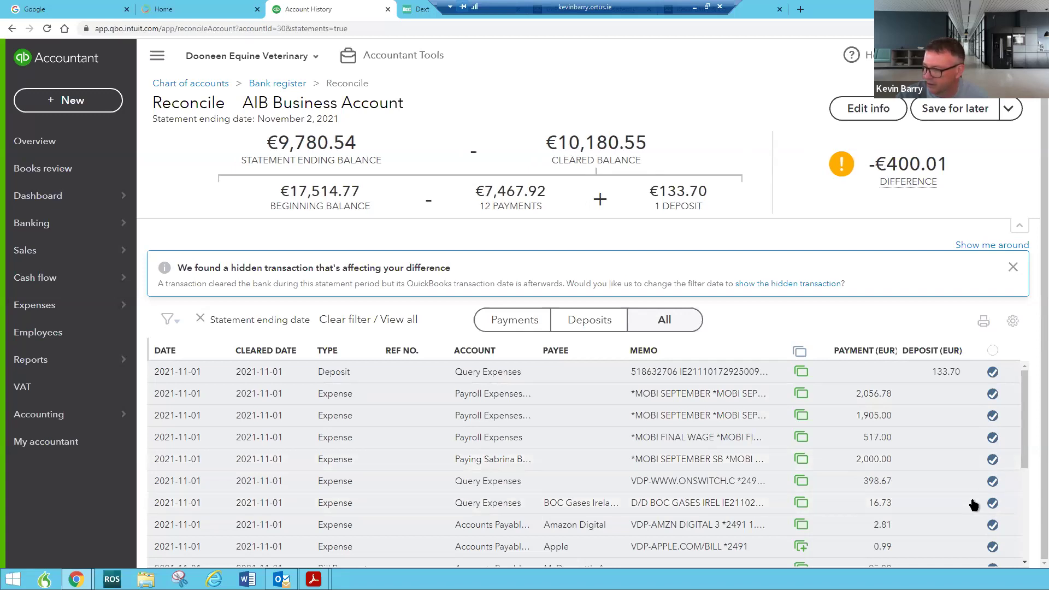
{"action": "scroll", "coordinate": [956, 526], "scroll_direction": "down", "scroll_amount": 2}
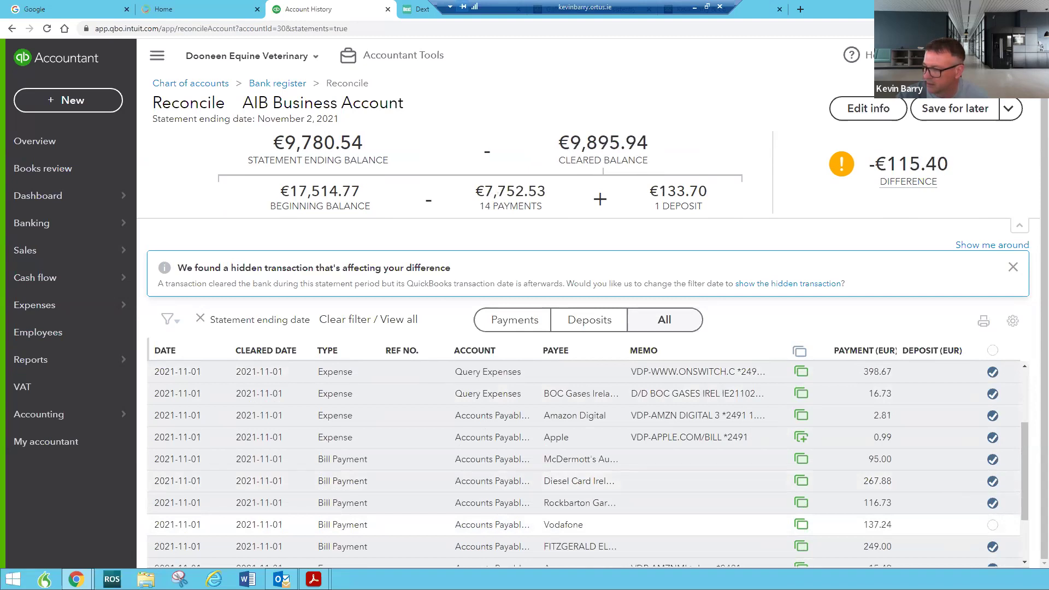
{"action": "left_click", "coordinate": [994, 525]}
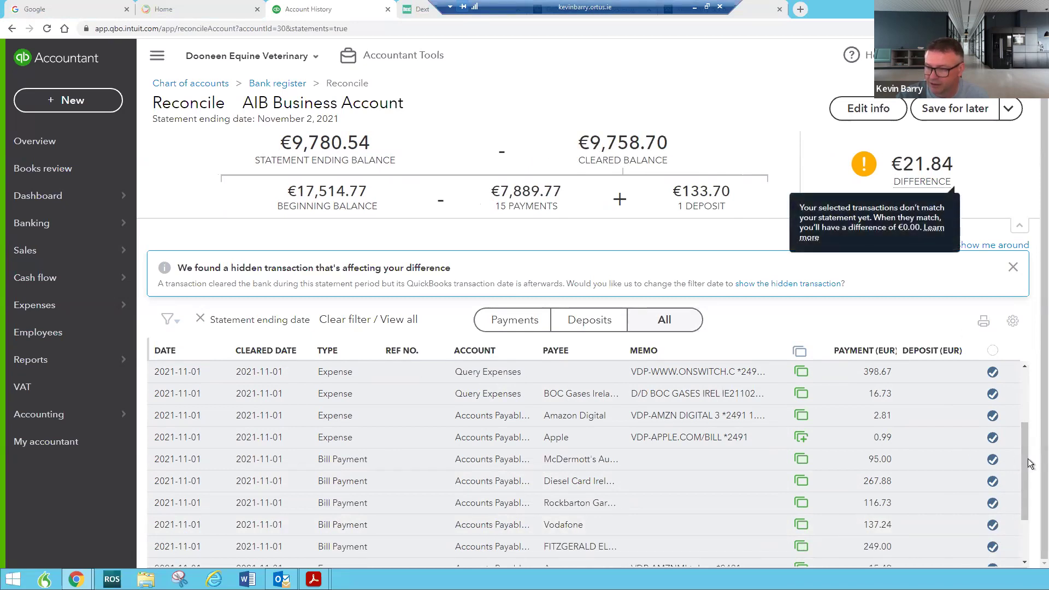
{"action": "scroll", "coordinate": [1031, 520], "scroll_direction": "down", "scroll_amount": 2}
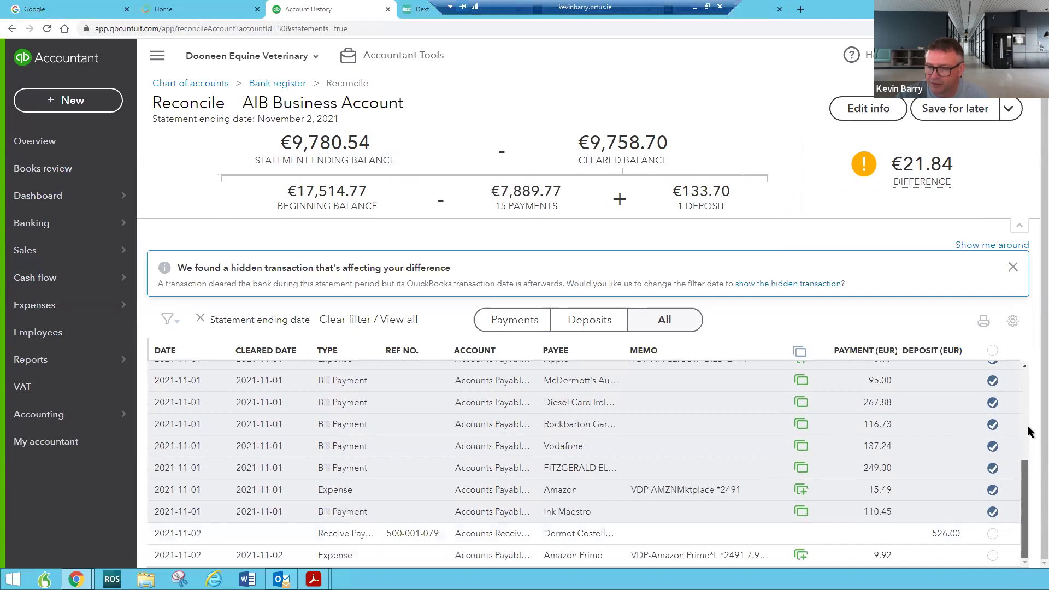
{"action": "scroll", "coordinate": [1027, 416], "scroll_direction": "up", "scroll_amount": 5}
{"action": "scroll", "coordinate": [1018, 513], "scroll_direction": "down", "scroll_amount": 5}
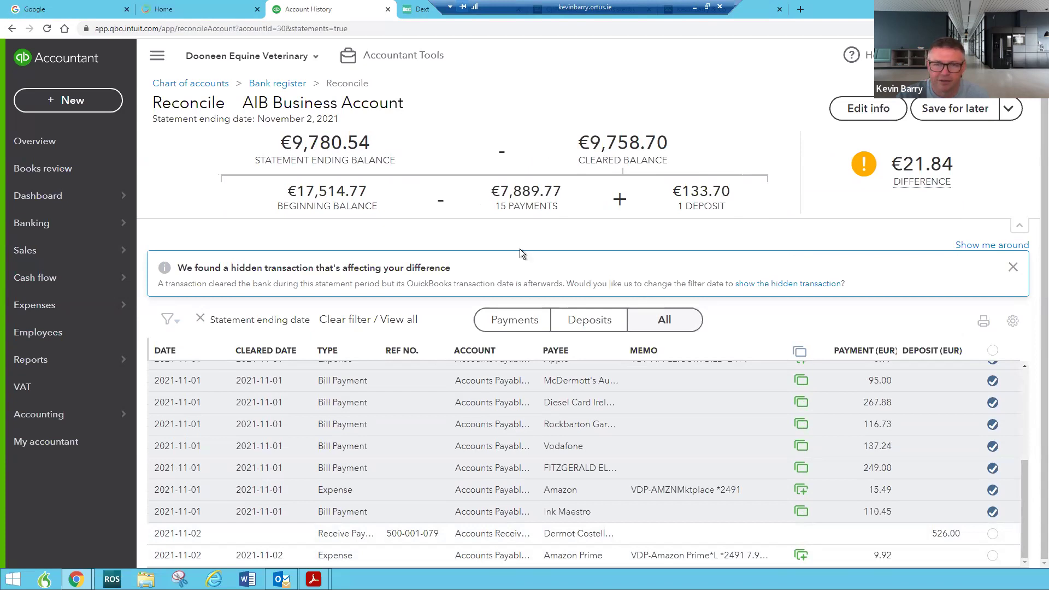
{"action": "scroll", "coordinate": [529, 240], "scroll_direction": "up", "scroll_amount": 1}
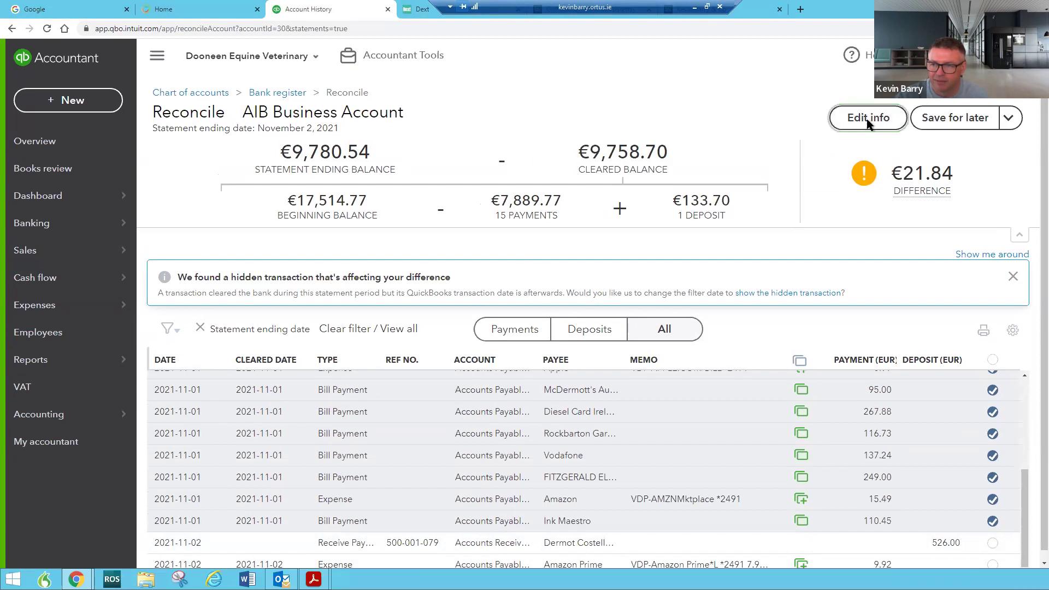
{"action": "left_click", "coordinate": [869, 123]}
{"action": "left_click", "coordinate": [966, 125]}
{"action": "left_click", "coordinate": [991, 124]}
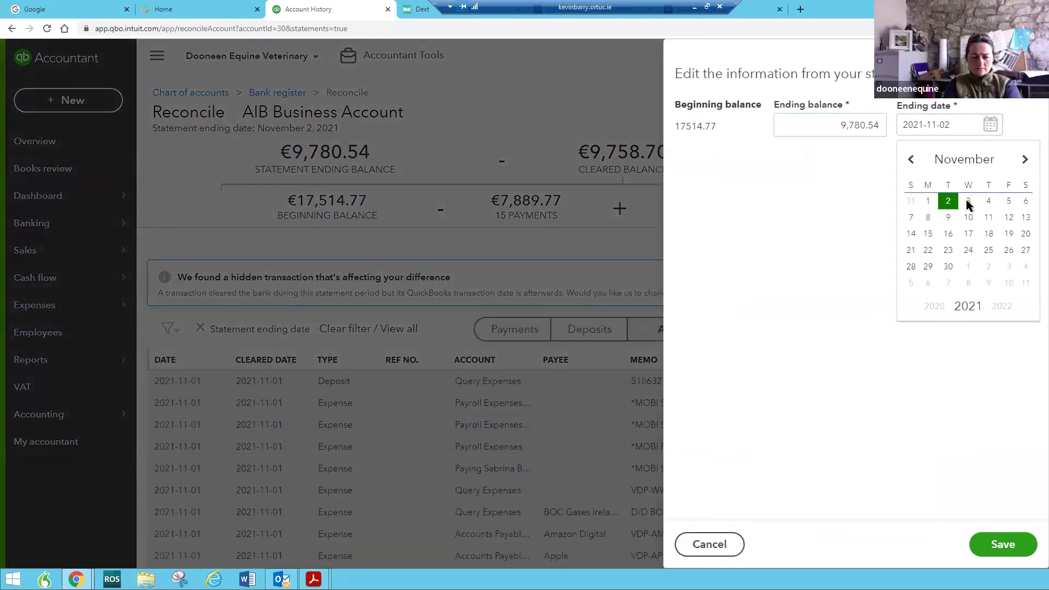
{"action": "left_click", "coordinate": [968, 203]}
{"action": "left_click", "coordinate": [993, 546]}
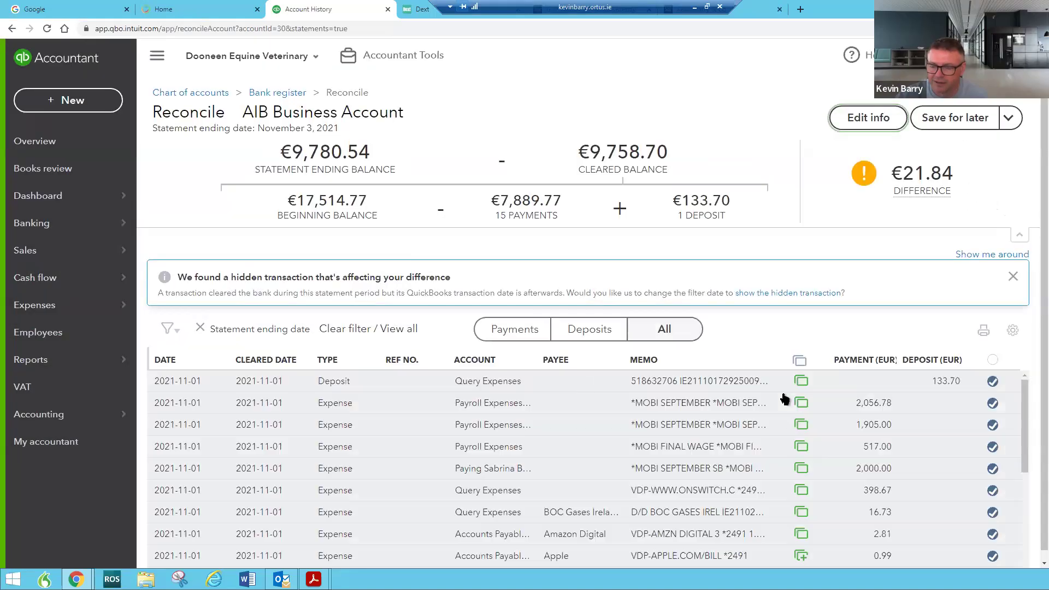
{"action": "scroll", "coordinate": [911, 428], "scroll_direction": "down", "scroll_amount": 3}
{"action": "scroll", "coordinate": [910, 428], "scroll_direction": "down", "scroll_amount": 1}
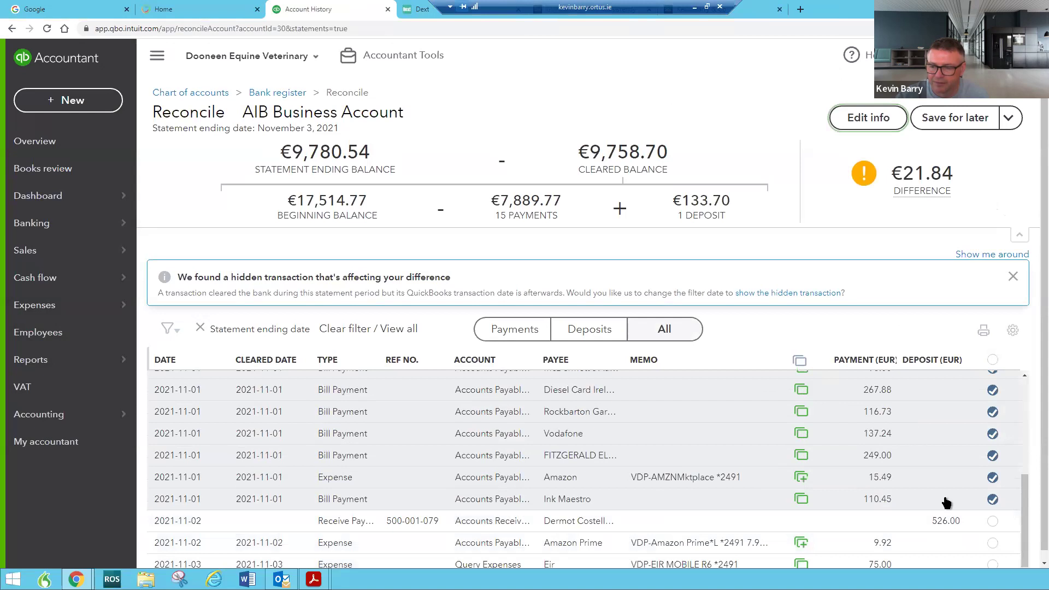
{"action": "scroll", "coordinate": [949, 502], "scroll_direction": "down", "scroll_amount": 1}
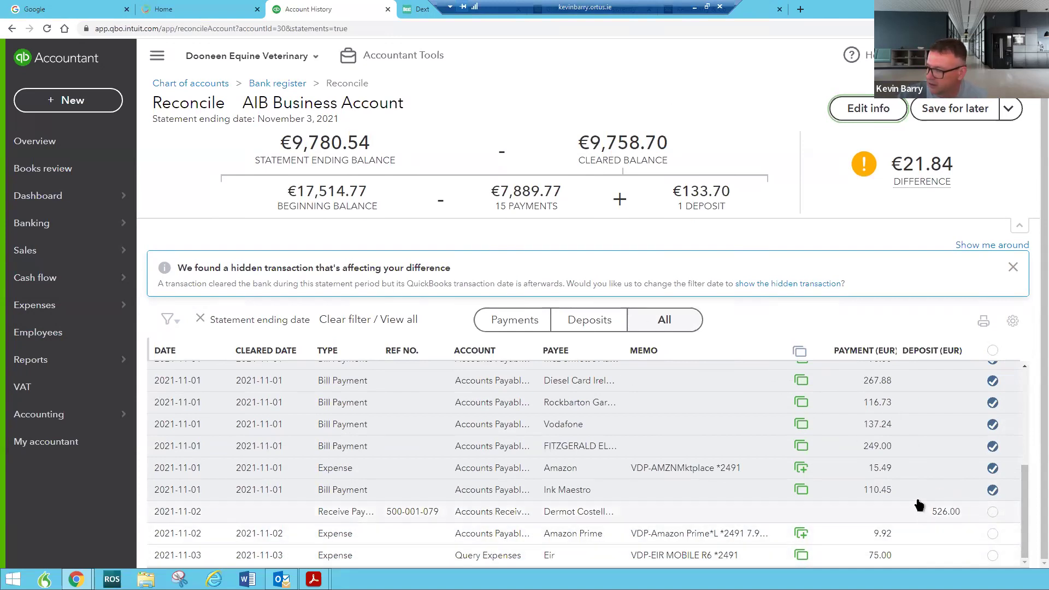
{"action": "scroll", "coordinate": [785, 481], "scroll_direction": "up", "scroll_amount": 1}
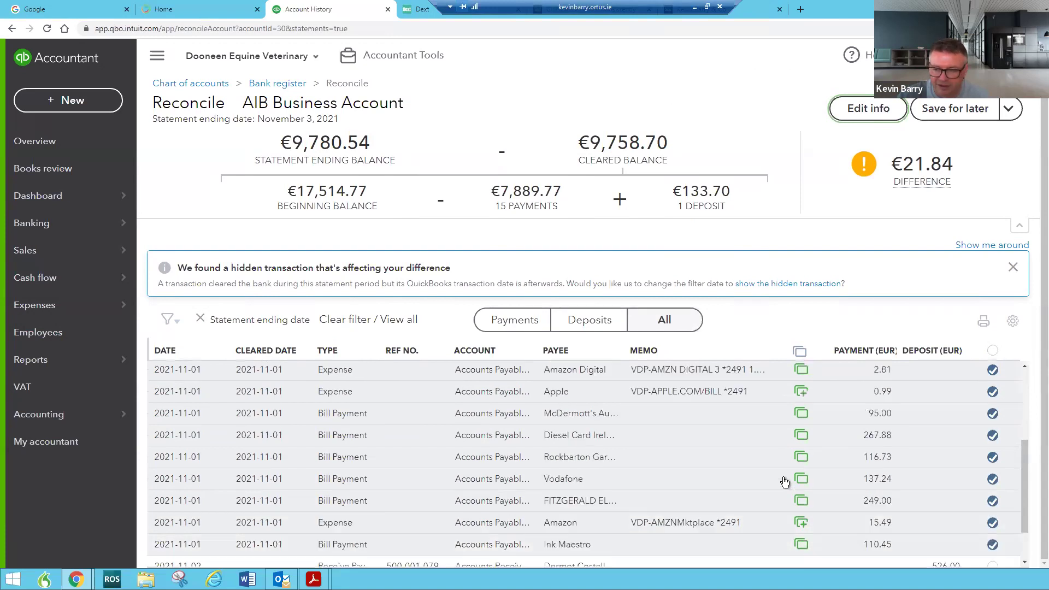
{"action": "scroll", "coordinate": [785, 481], "scroll_direction": "up", "scroll_amount": 3}
{"action": "scroll", "coordinate": [785, 481], "scroll_direction": "down", "scroll_amount": 5}
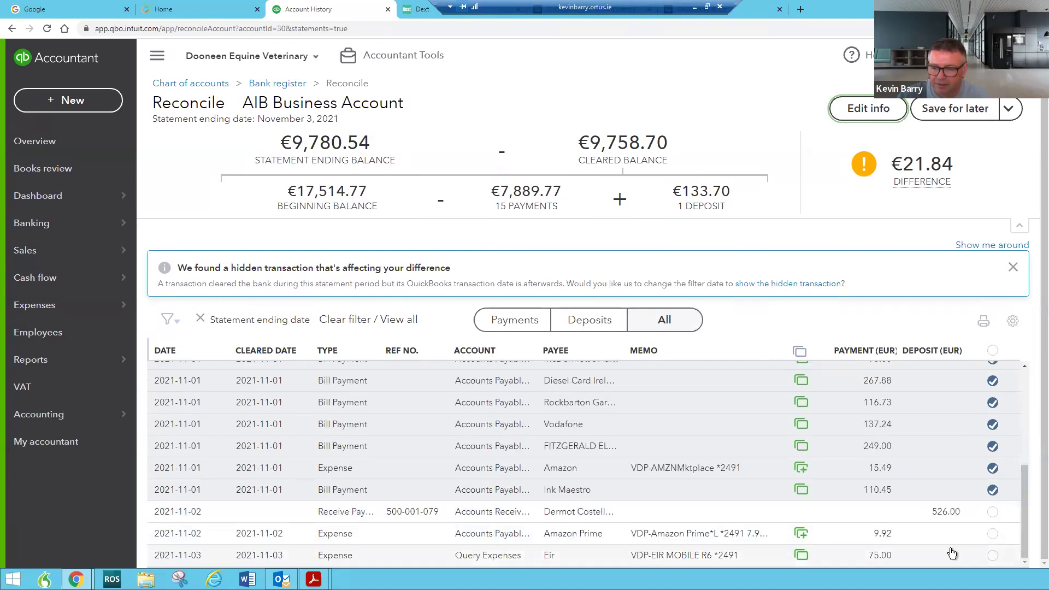
{"action": "left_click", "coordinate": [76, 102]}
{"action": "left_click", "coordinate": [99, 206]}
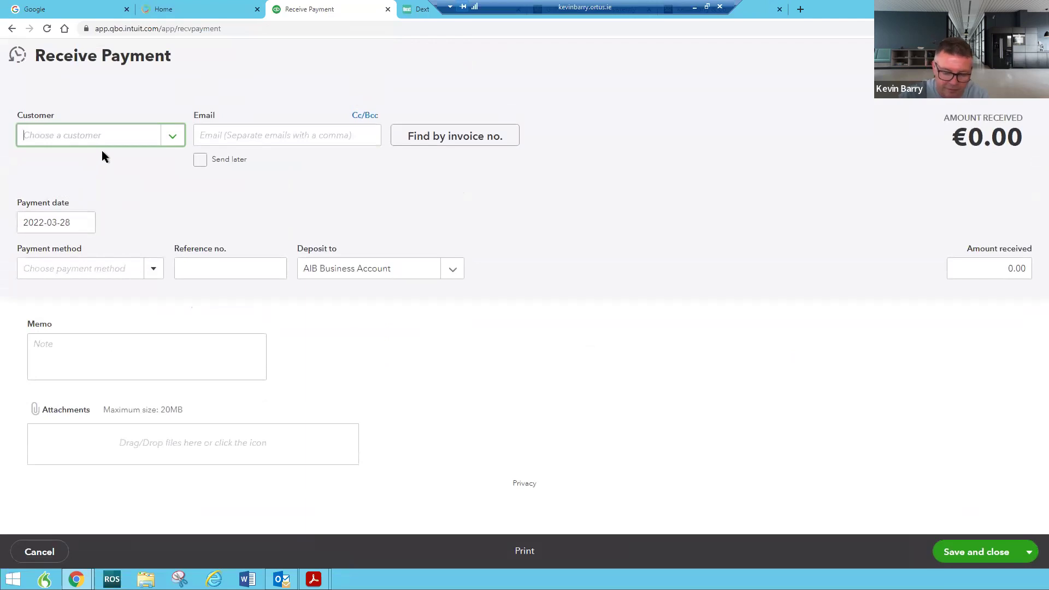
{"action": "type", "text": "rach"}
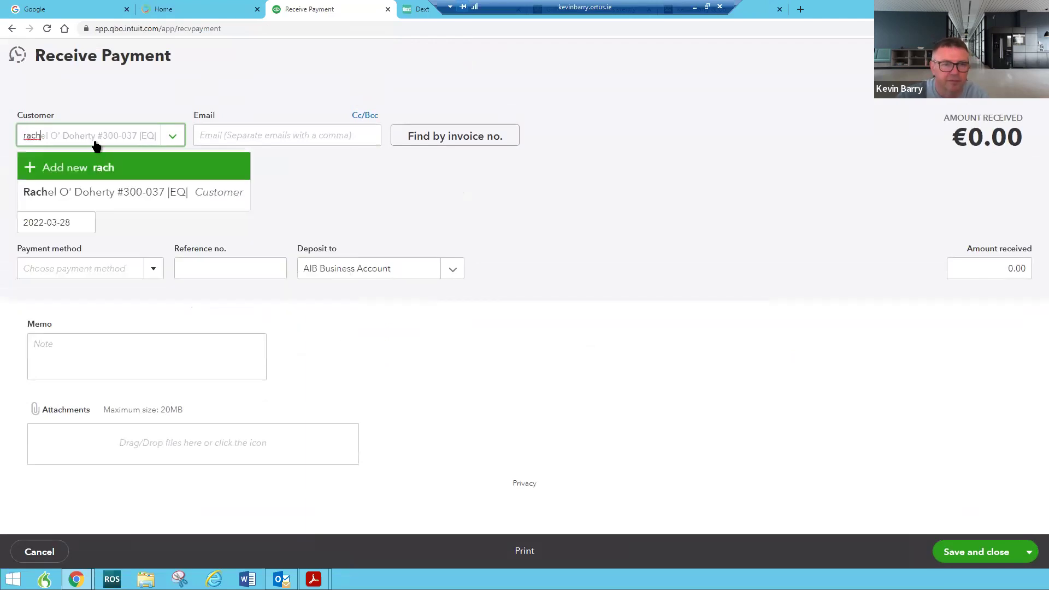
{"action": "left_click", "coordinate": [104, 192]}
{"action": "scroll", "coordinate": [595, 251], "scroll_direction": "down", "scroll_amount": 5}
{"action": "scroll", "coordinate": [595, 253], "scroll_direction": "up", "scroll_amount": 2}
{"action": "scroll", "coordinate": [595, 253], "scroll_direction": "up", "scroll_amount": 3}
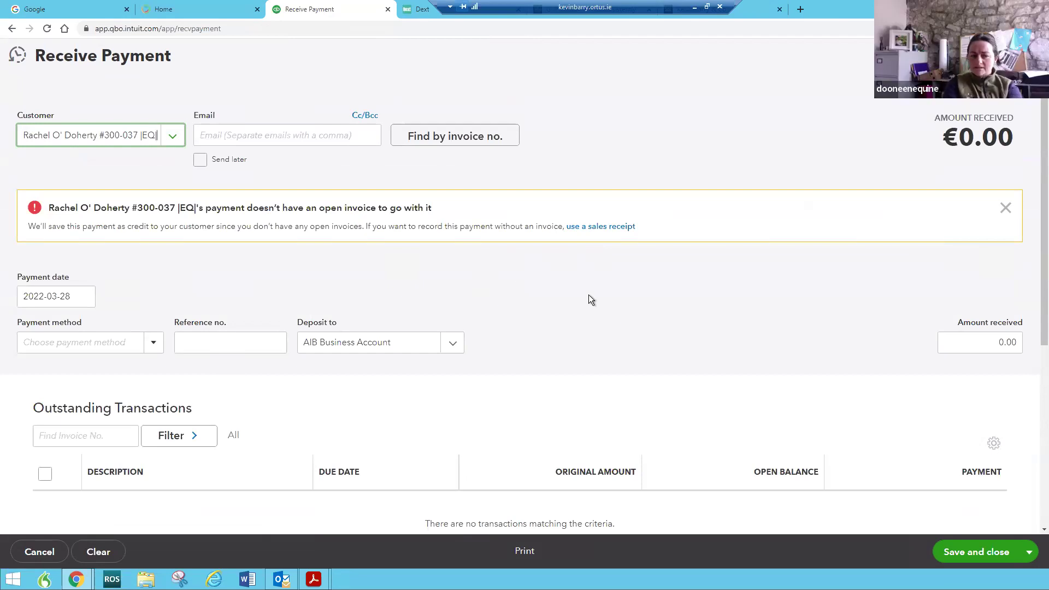
{"action": "triple_click", "coordinate": [145, 135]}
{"action": "type", "text": "cr"}
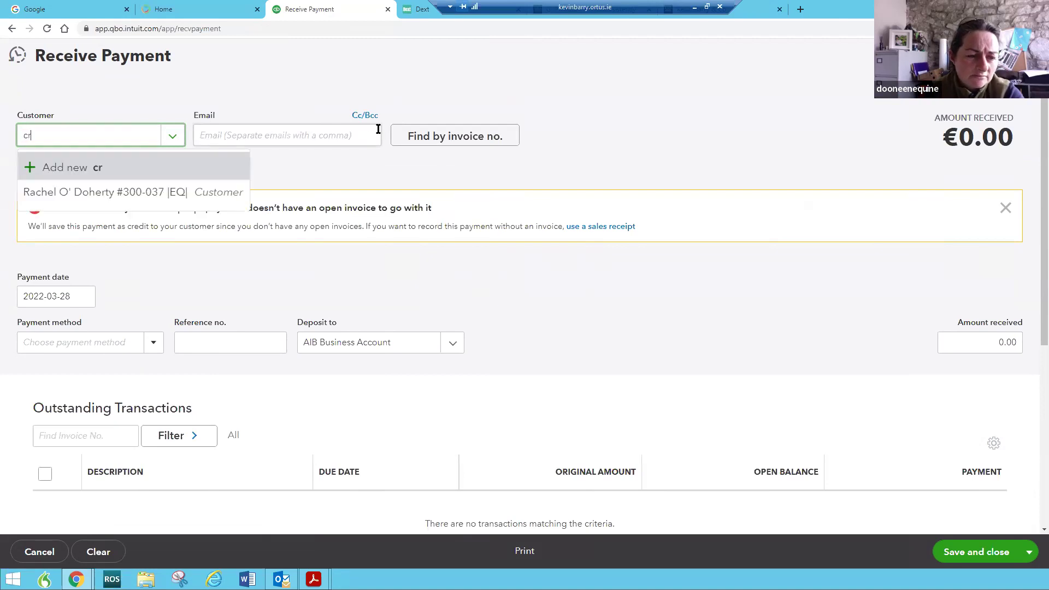
{"action": "type", "text": "e"}
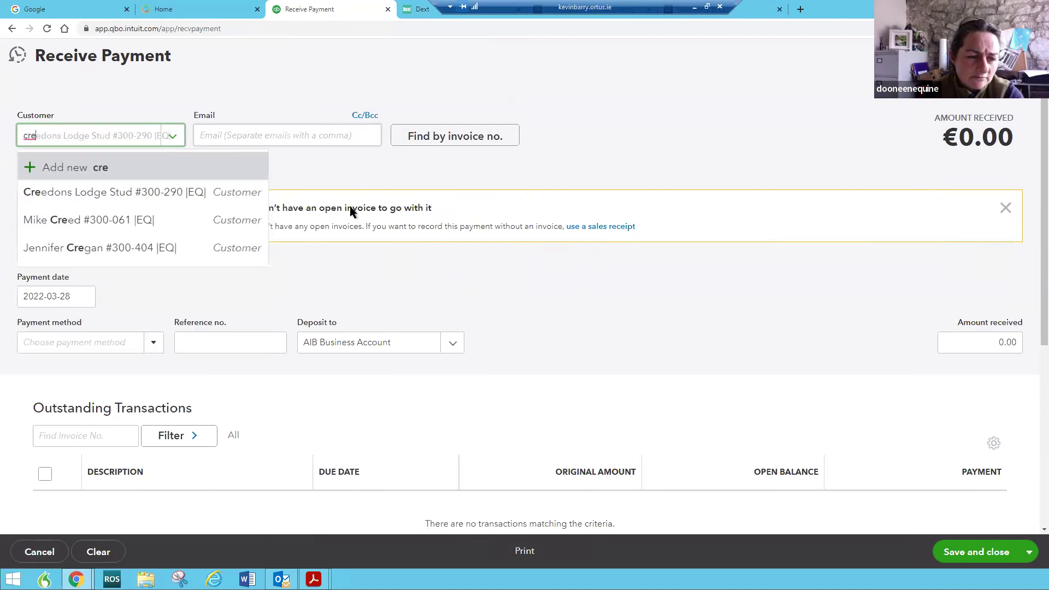
{"action": "left_click", "coordinate": [96, 193]}
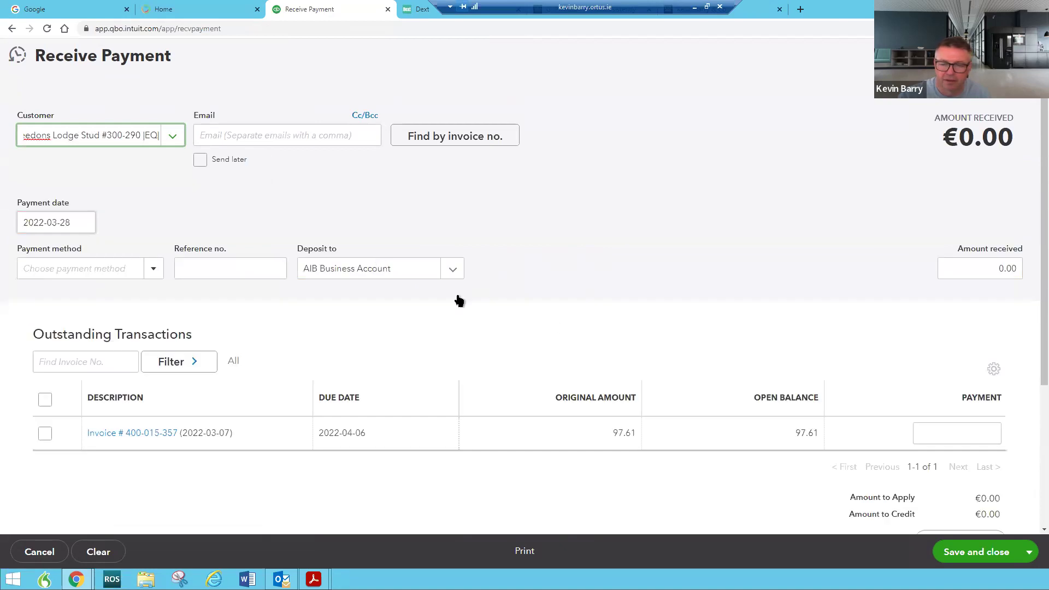
{"action": "scroll", "coordinate": [703, 355], "scroll_direction": "down", "scroll_amount": 1}
{"action": "scroll", "coordinate": [703, 354], "scroll_direction": "up", "scroll_amount": 1}
{"action": "left_click", "coordinate": [1027, 55]}
{"action": "left_click", "coordinate": [601, 330]}
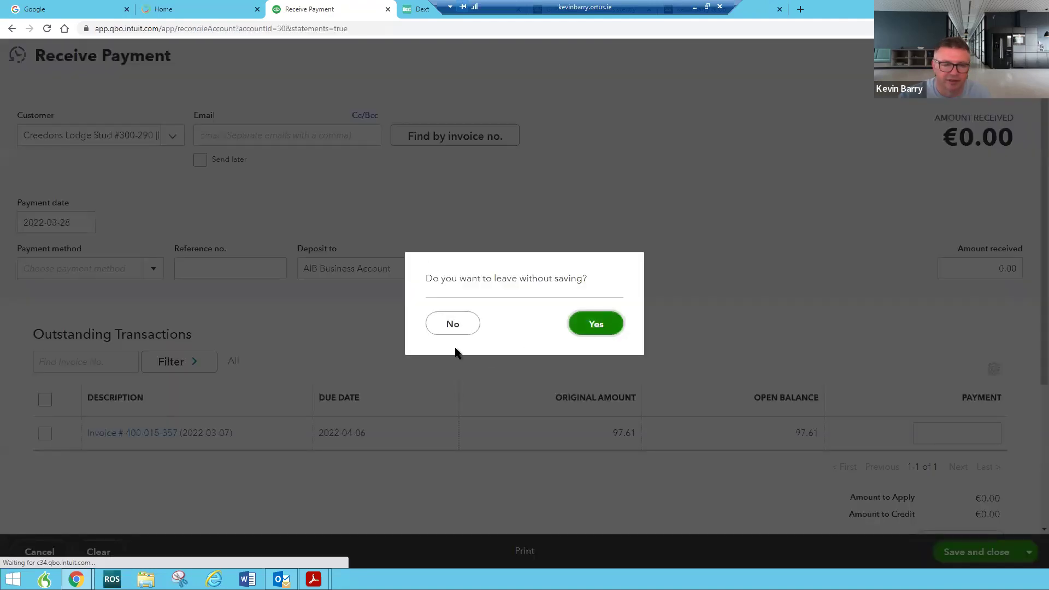
{"action": "mouse_move", "coordinate": [110, 251]}
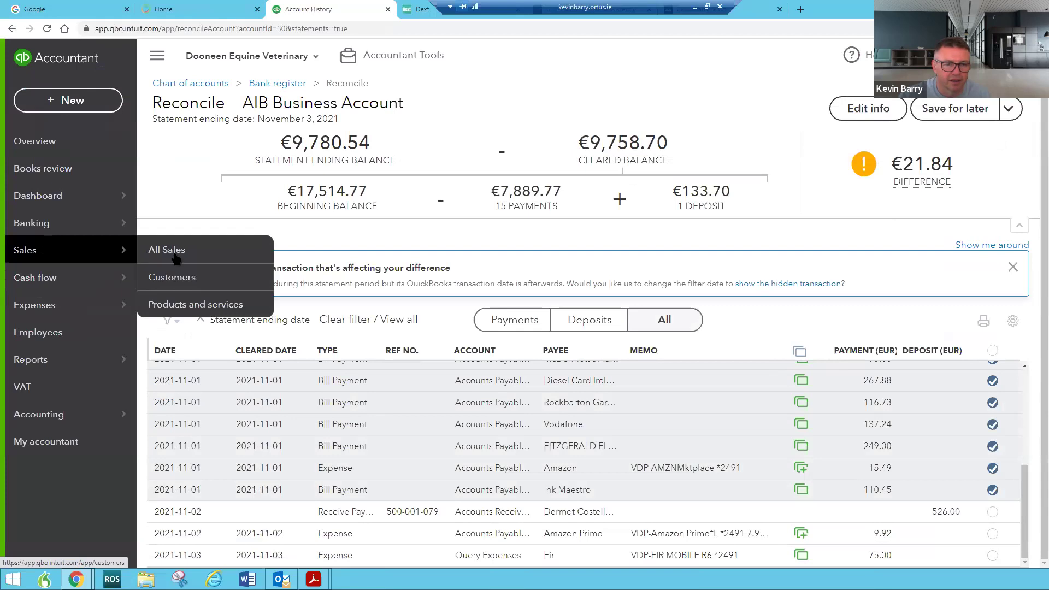
Search the customer list for 'cree' and open the Creedons Lodge Stud record
{"action": "left_click", "coordinate": [176, 277]}
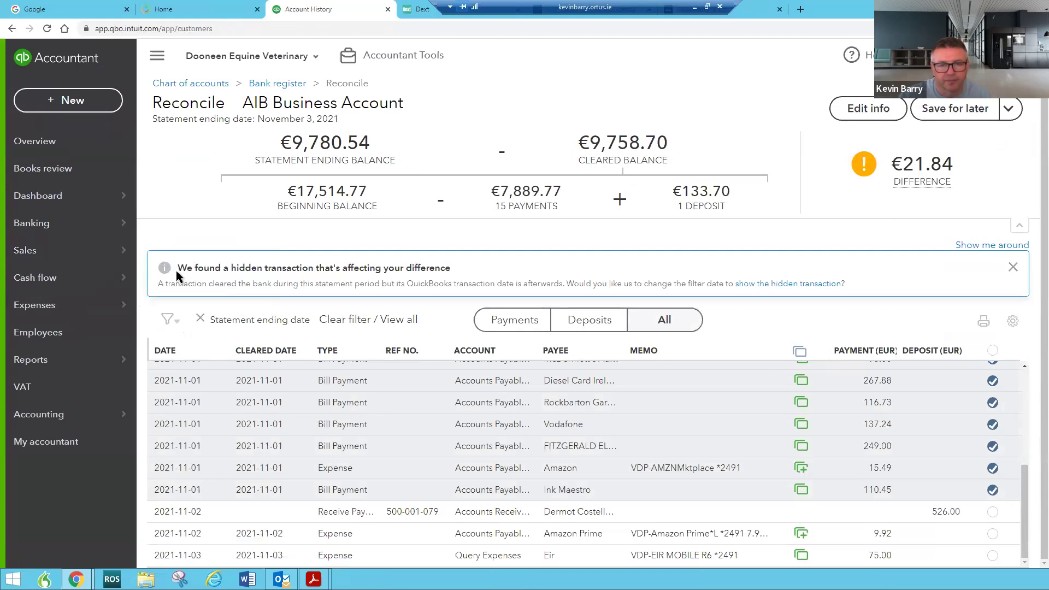
{"action": "left_click", "coordinate": [371, 325]}
{"action": "type", "text": "cree"}
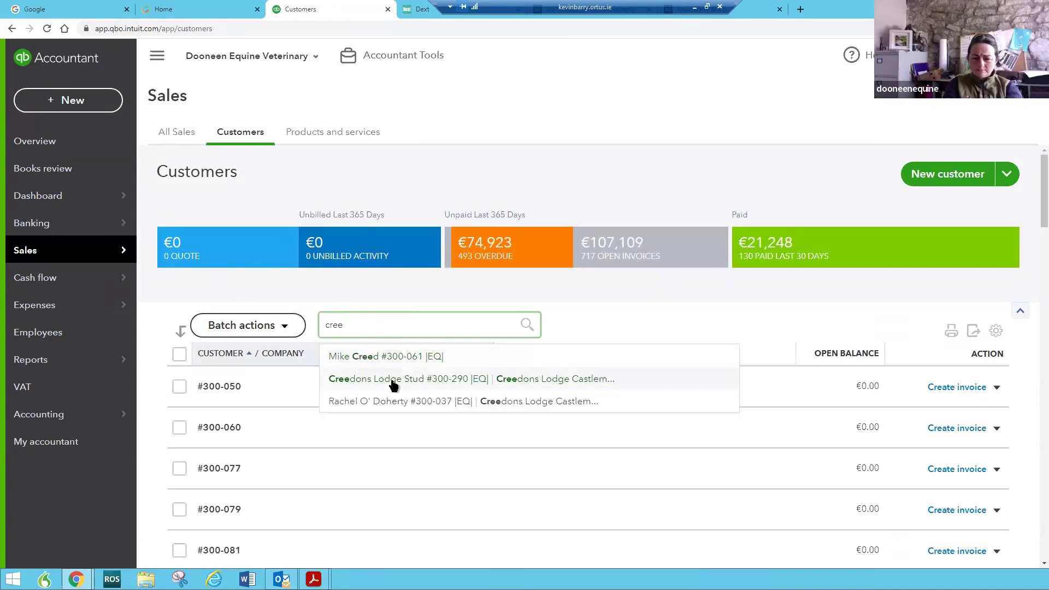
{"action": "left_click", "coordinate": [394, 381]}
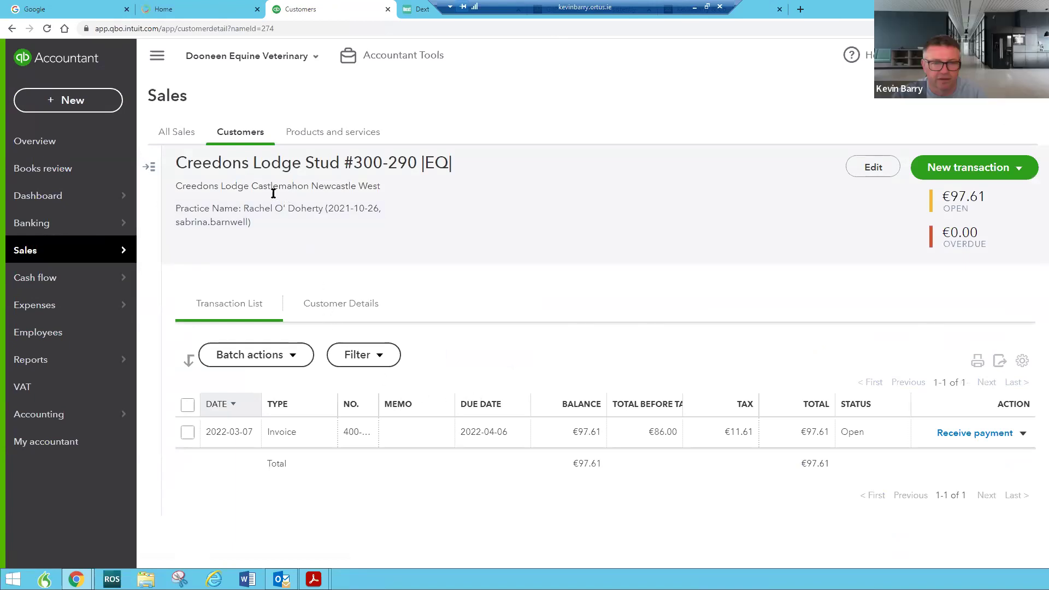
Return to the customer list, search for the other customer, and open their record
{"action": "left_click", "coordinate": [12, 28]}
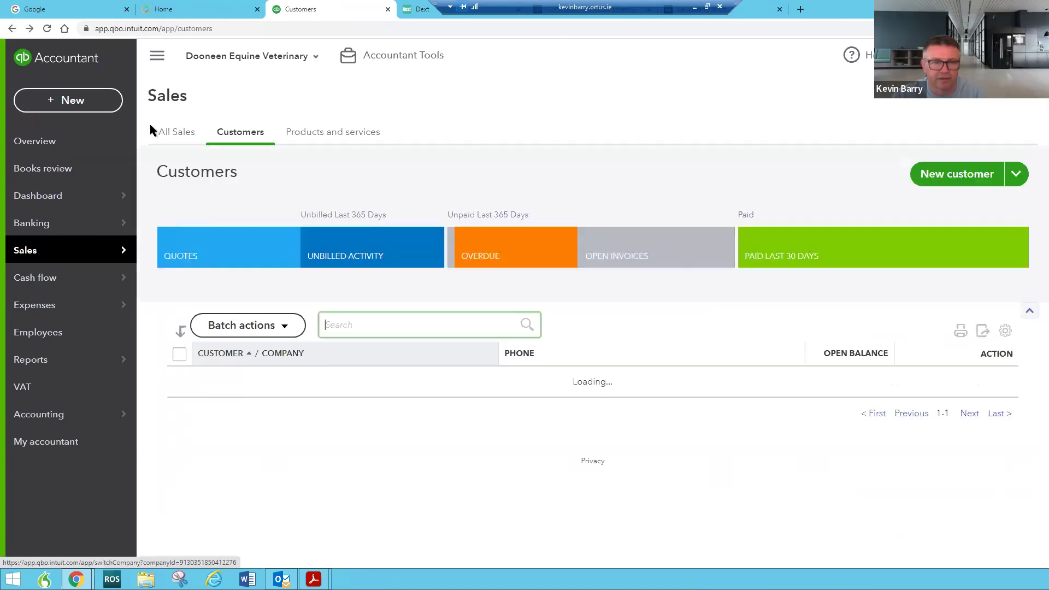
{"action": "left_click", "coordinate": [342, 326]}
{"action": "type", "text": "rach"}
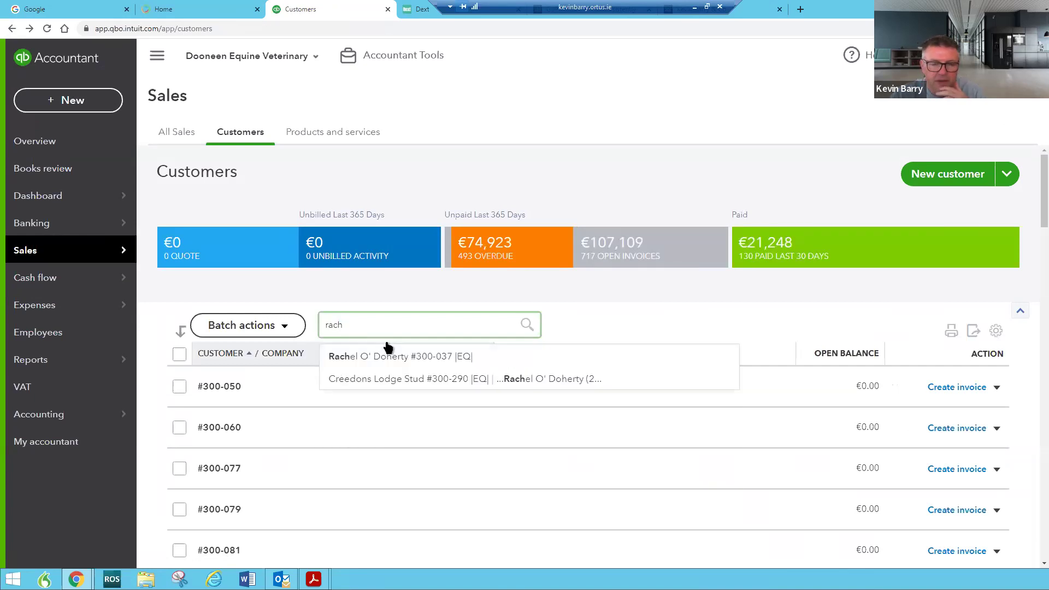
{"action": "left_click", "coordinate": [399, 359]}
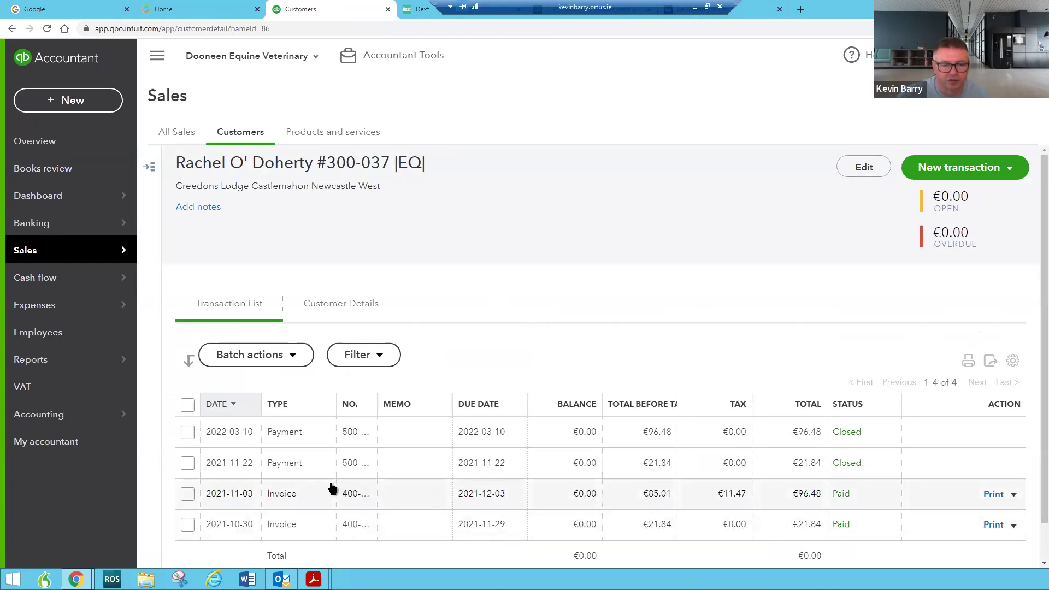
Change the €21.84 payment's date from 2021-11-22 to 2021-11-02, saving and confirming the linked-payment change
{"action": "left_click", "coordinate": [283, 465]}
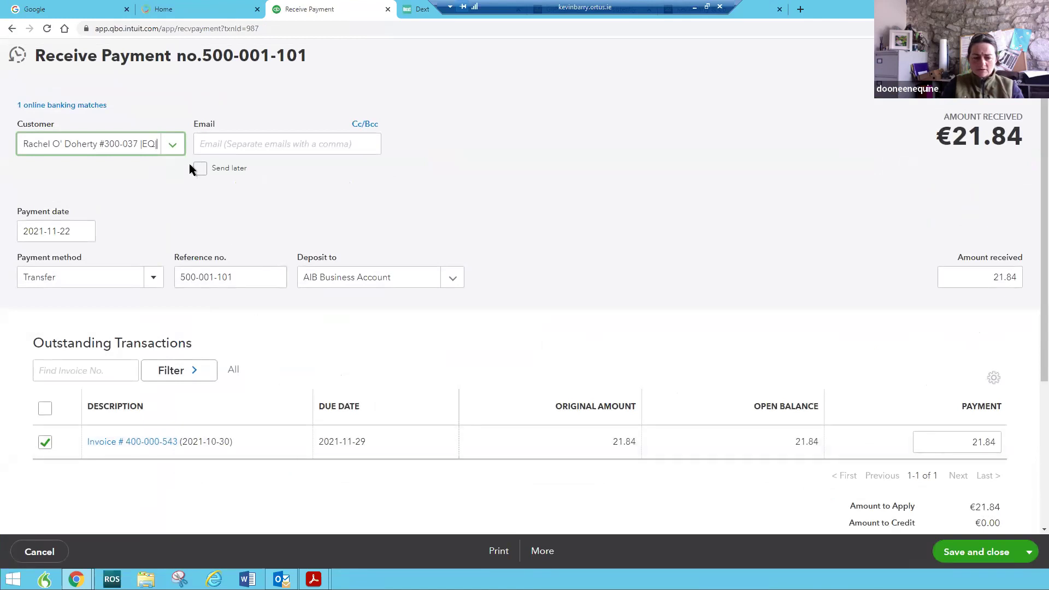
{"action": "left_click", "coordinate": [84, 232]}
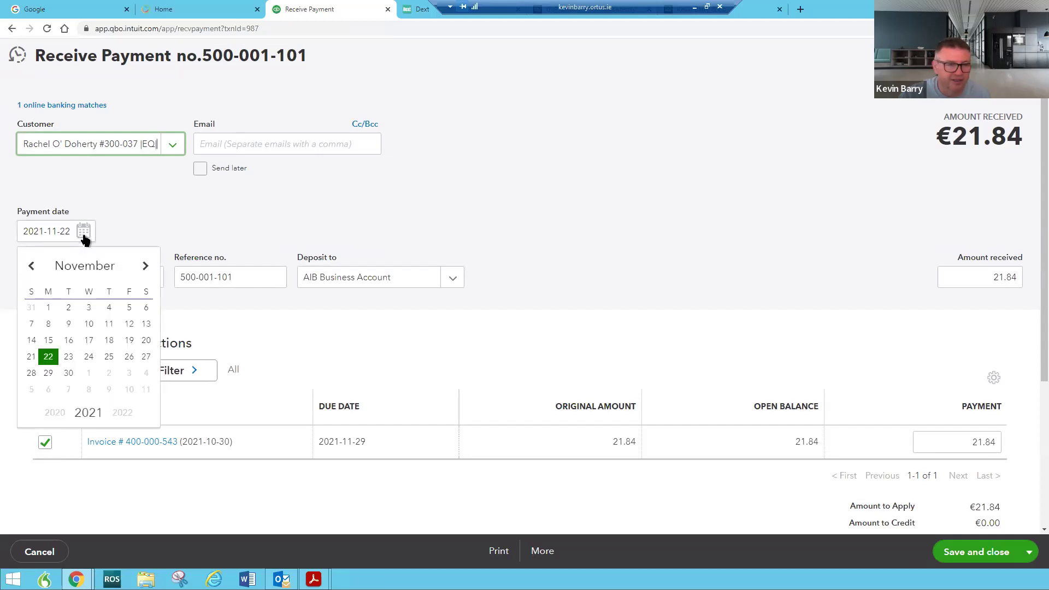
{"action": "left_click", "coordinate": [68, 308]}
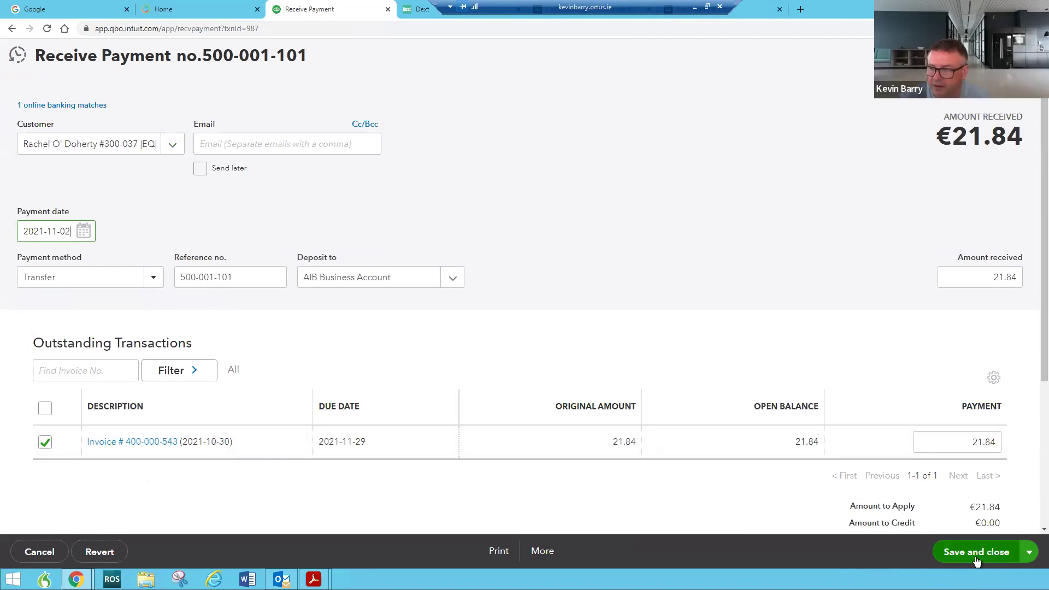
{"action": "left_click", "coordinate": [957, 553]}
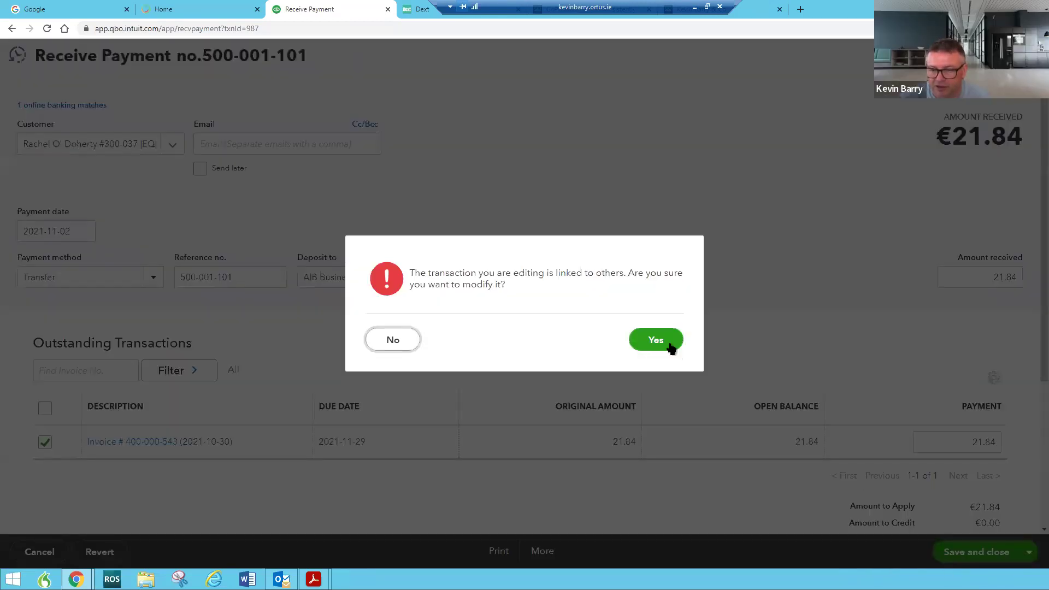
{"action": "left_click", "coordinate": [670, 346]}
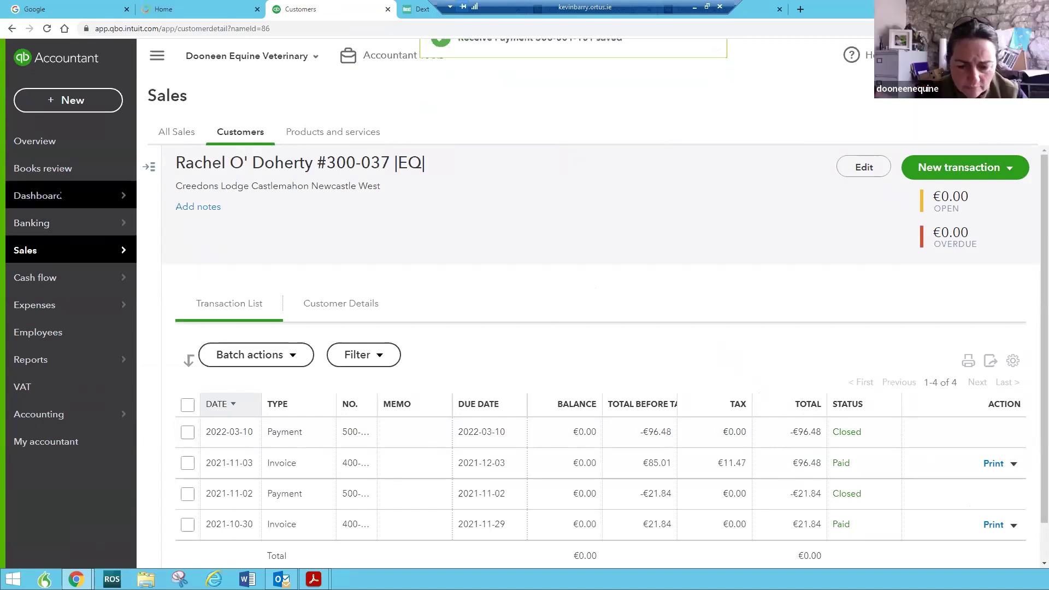
Resume reconciling the AIB Business Account from its bank register
{"action": "mouse_move", "coordinate": [132, 196]}
{"action": "left_click", "coordinate": [244, 193]}
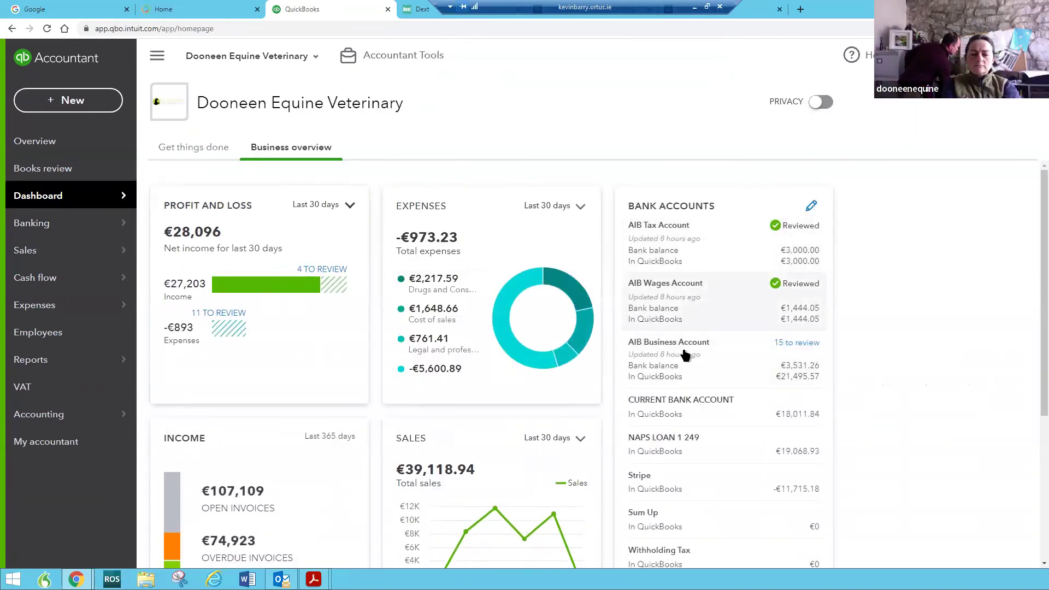
{"action": "left_click", "coordinate": [672, 372]}
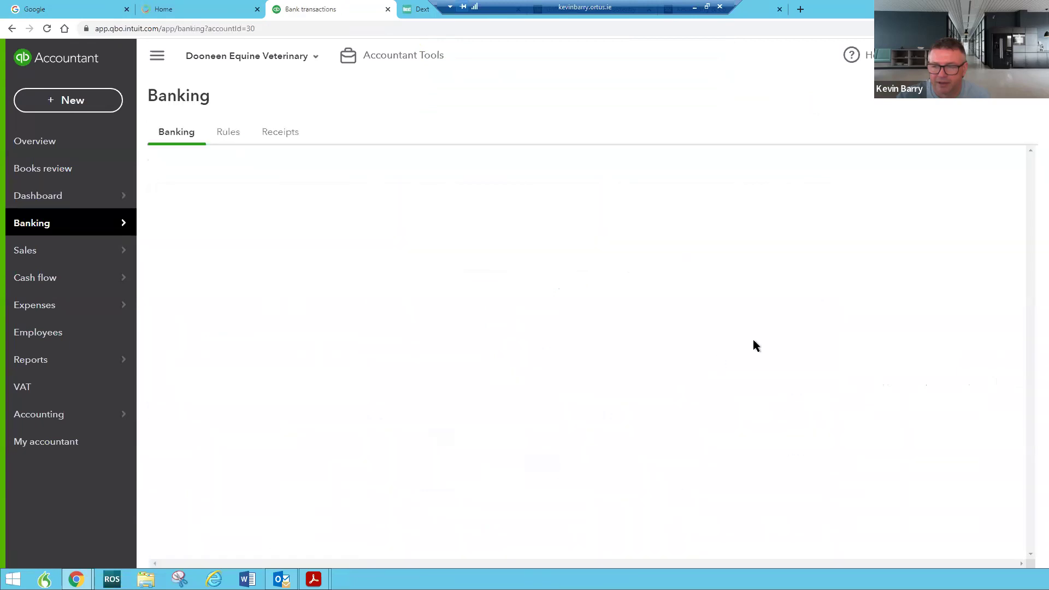
{"action": "left_click", "coordinate": [971, 372]}
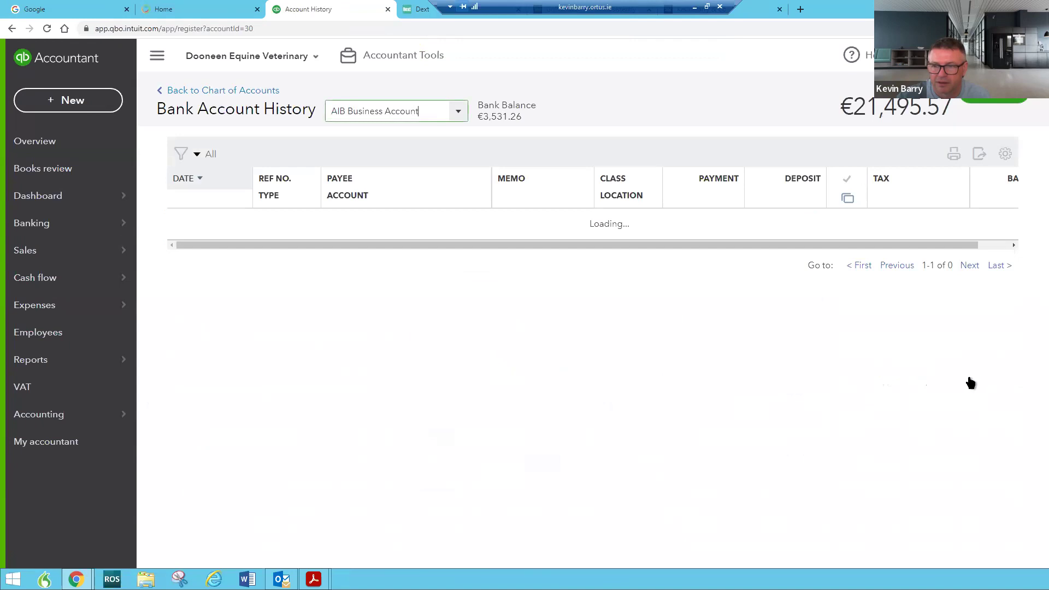
{"action": "left_click", "coordinate": [994, 100]}
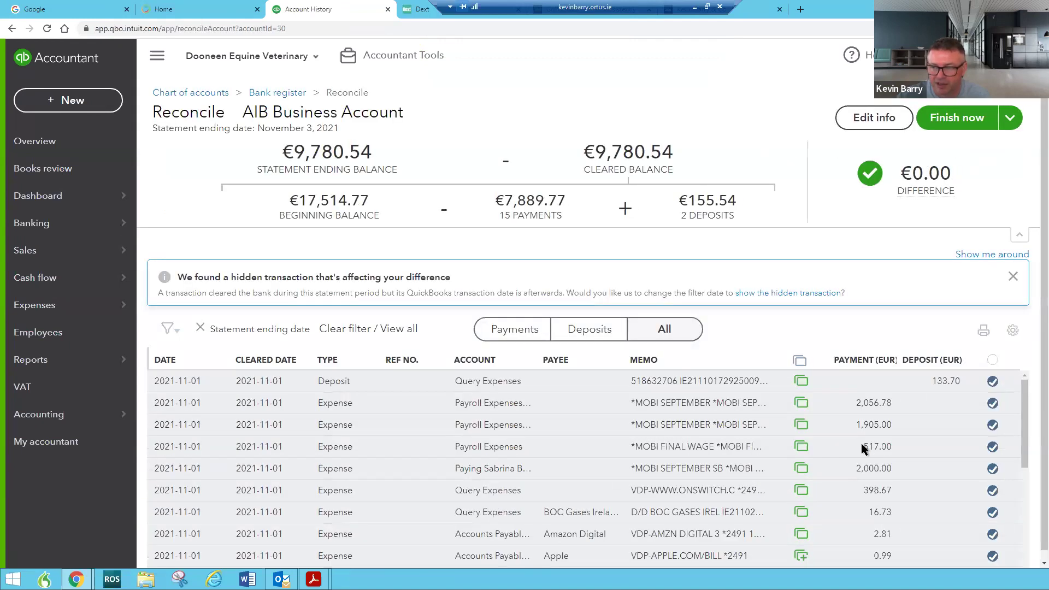
With the difference at €0.00, finish the November 3, 2021 reconciliation and close the confirmation
{"action": "scroll", "coordinate": [926, 296], "scroll_direction": "down", "scroll_amount": 1}
{"action": "scroll", "coordinate": [932, 450], "scroll_direction": "down", "scroll_amount": 5}
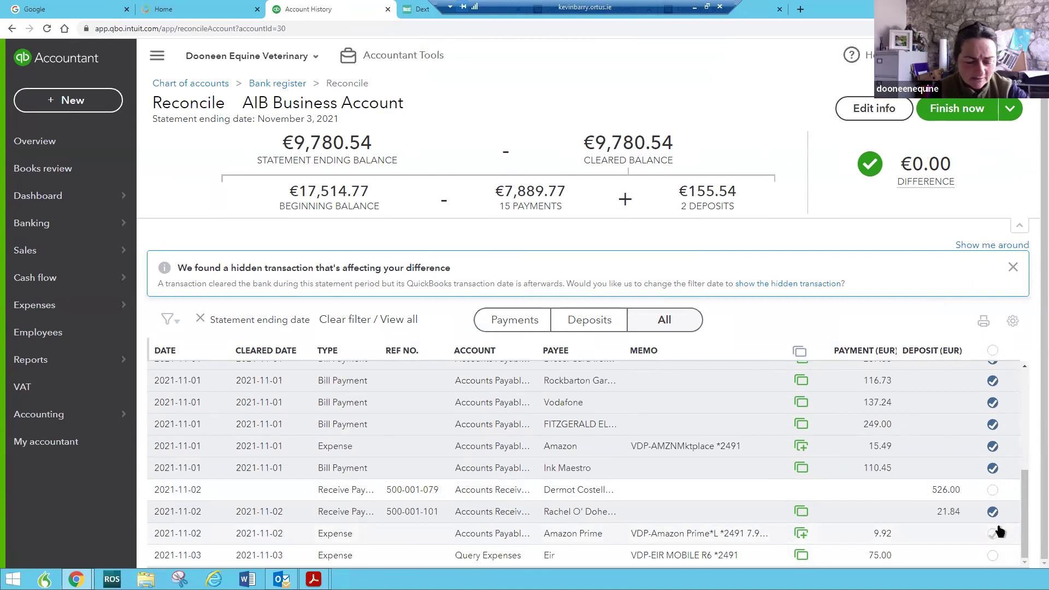
{"action": "left_click", "coordinate": [956, 108]}
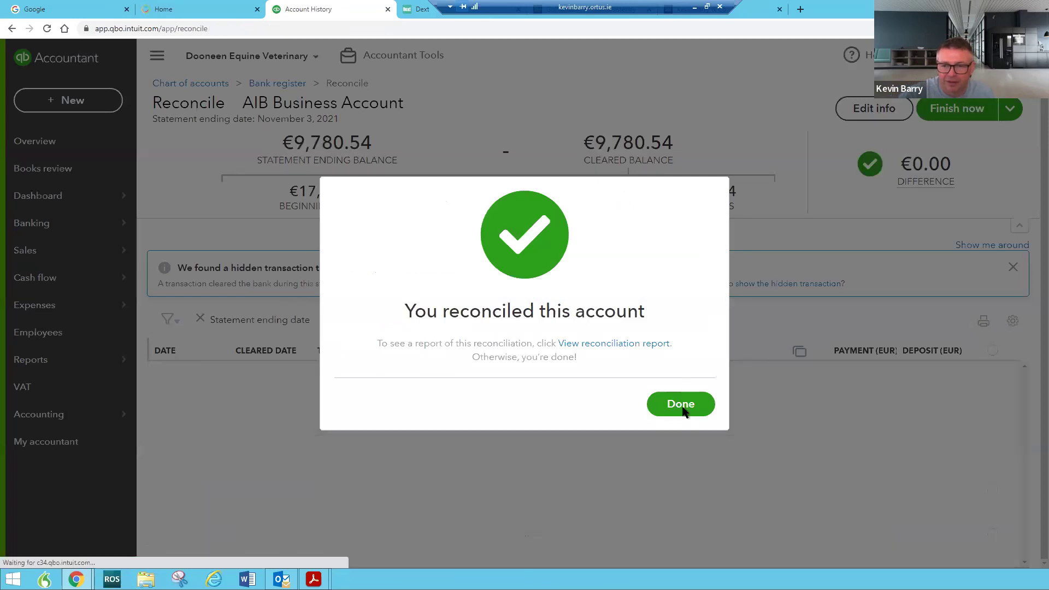
{"action": "left_click", "coordinate": [681, 405]}
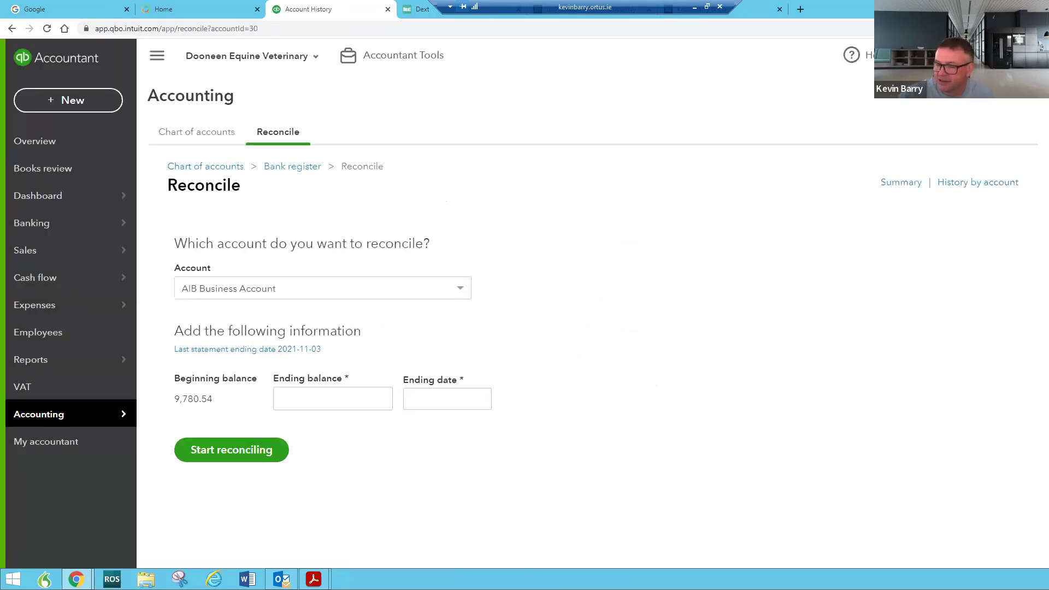
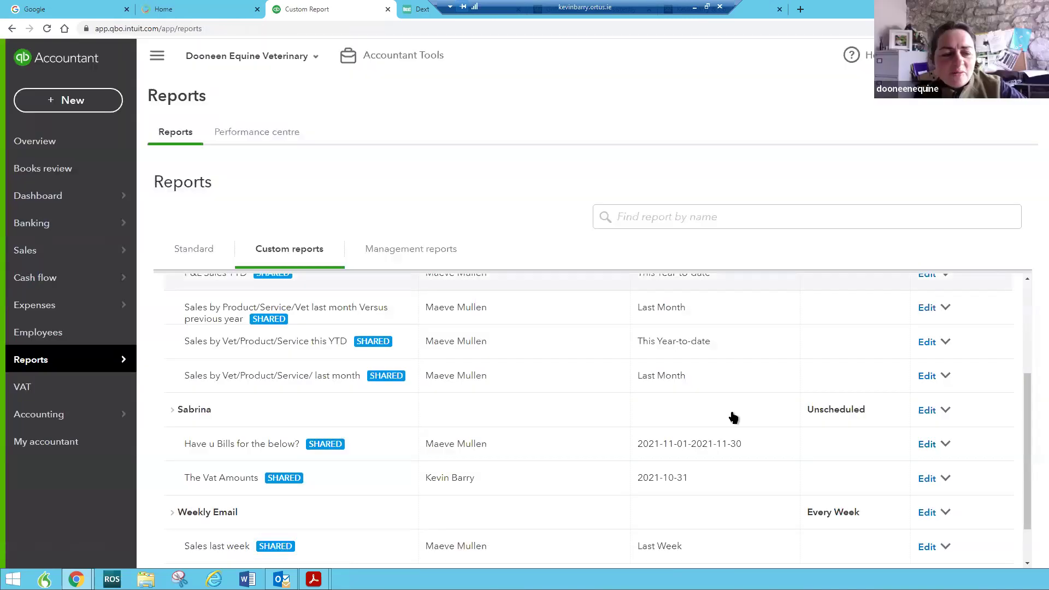
{"action": "scroll", "coordinate": [731, 416], "scroll_direction": "down", "scroll_amount": 1}
{"action": "scroll", "coordinate": [696, 397], "scroll_direction": "up", "scroll_amount": 2}
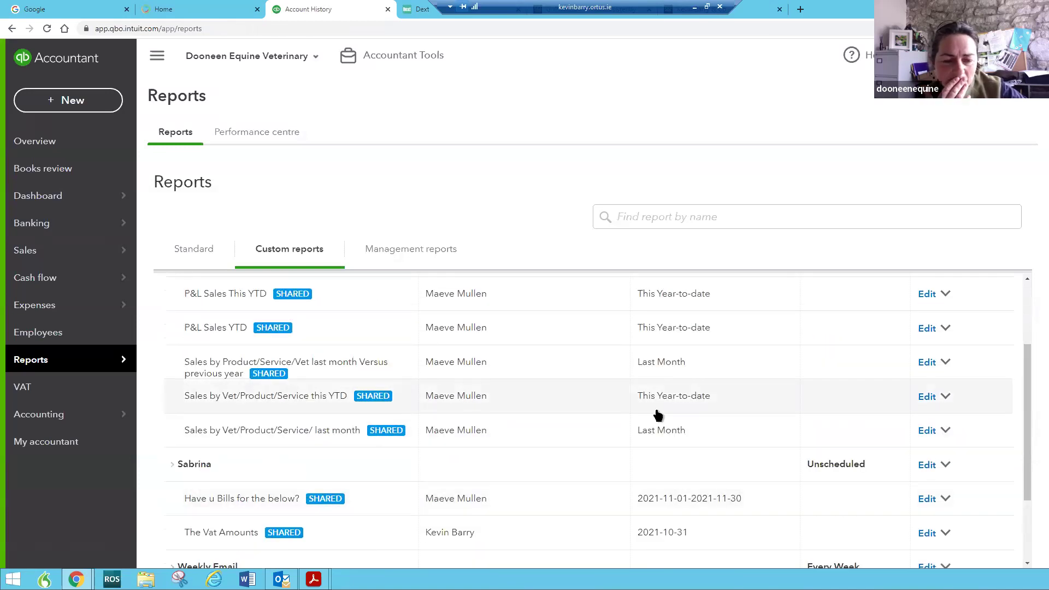
{"action": "scroll", "coordinate": [405, 465], "scroll_direction": "up", "scroll_amount": 1}
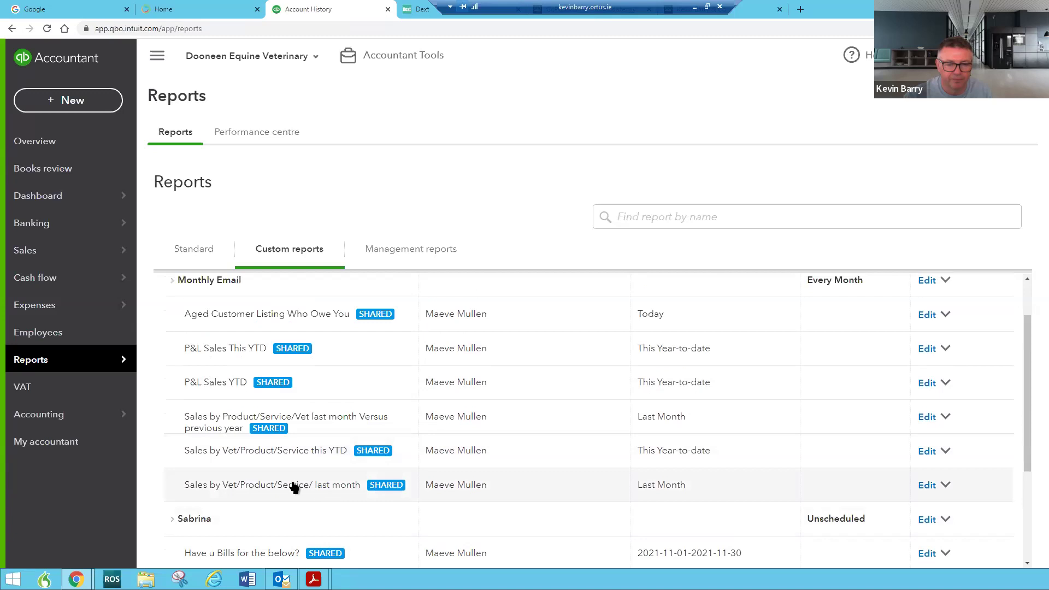
{"action": "scroll", "coordinate": [290, 481], "scroll_direction": "down", "scroll_amount": 3}
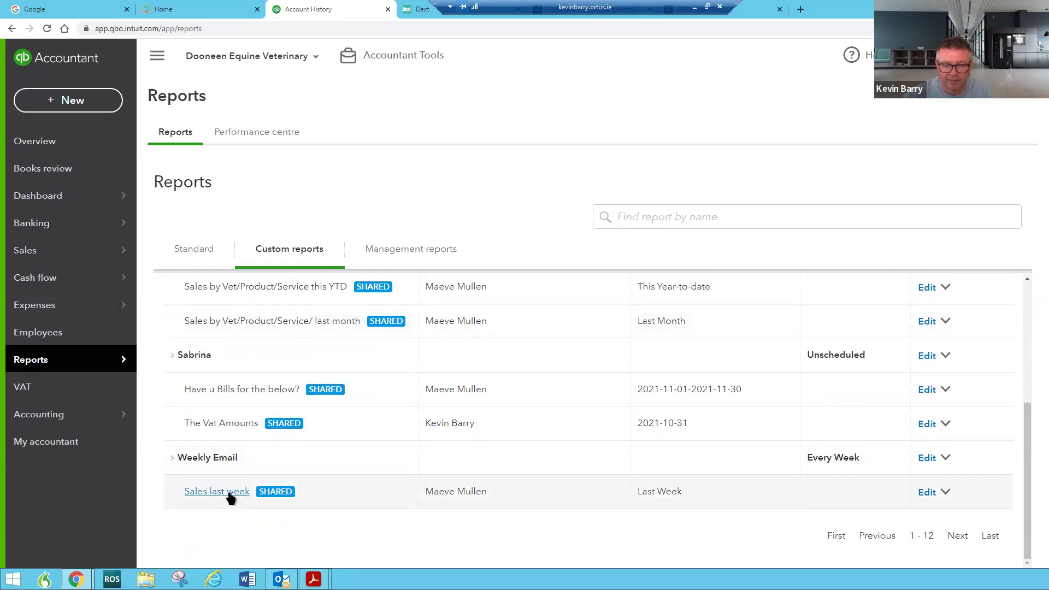
{"action": "left_click", "coordinate": [218, 492]}
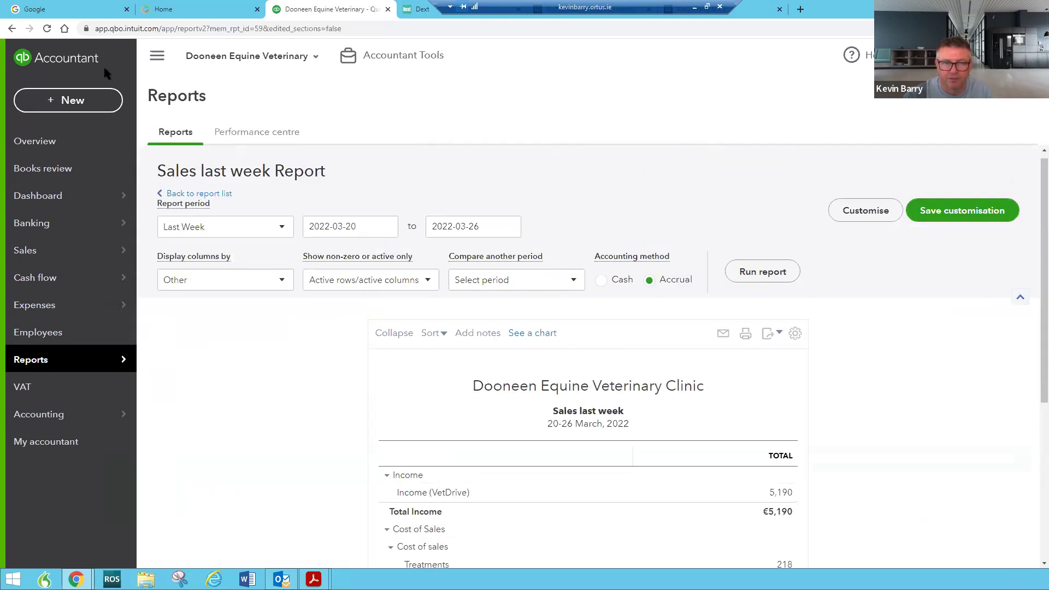
{"action": "left_click", "coordinate": [10, 29]}
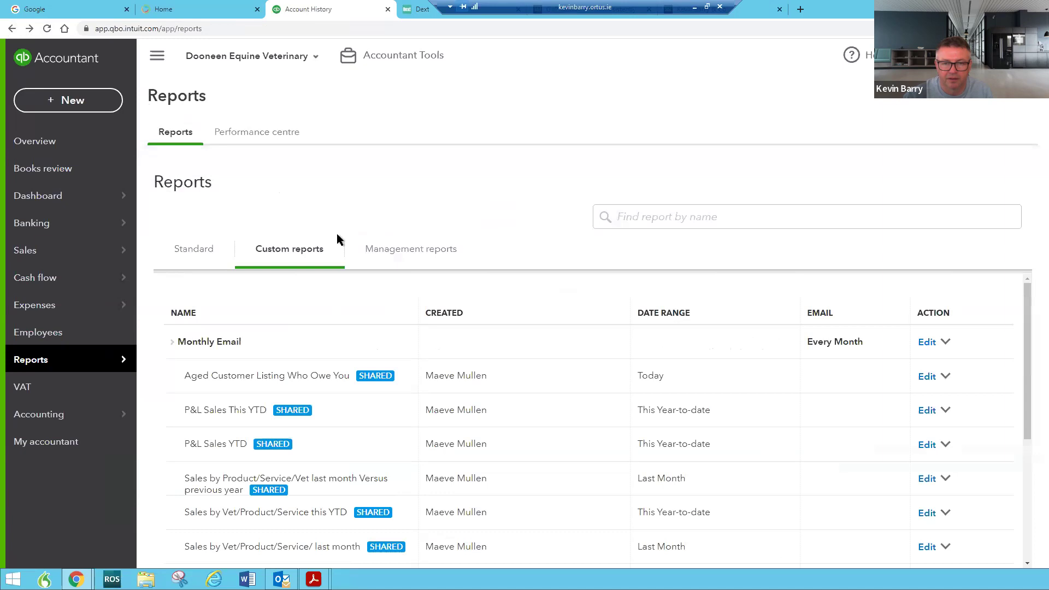
{"action": "scroll", "coordinate": [711, 492], "scroll_direction": "down", "scroll_amount": 5}
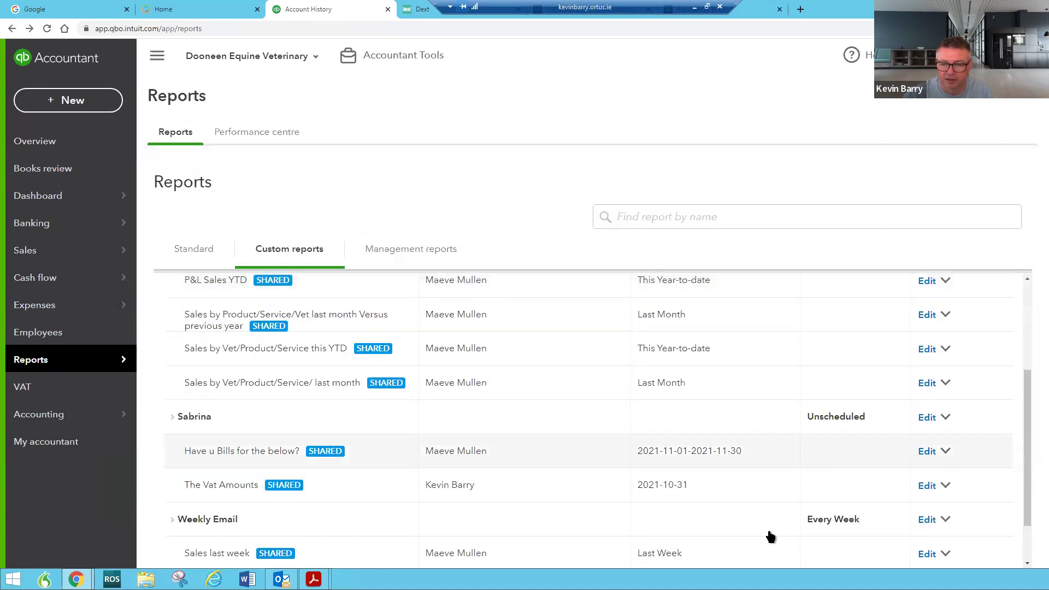
{"action": "left_click", "coordinate": [946, 459]}
{"action": "left_click", "coordinate": [928, 459]}
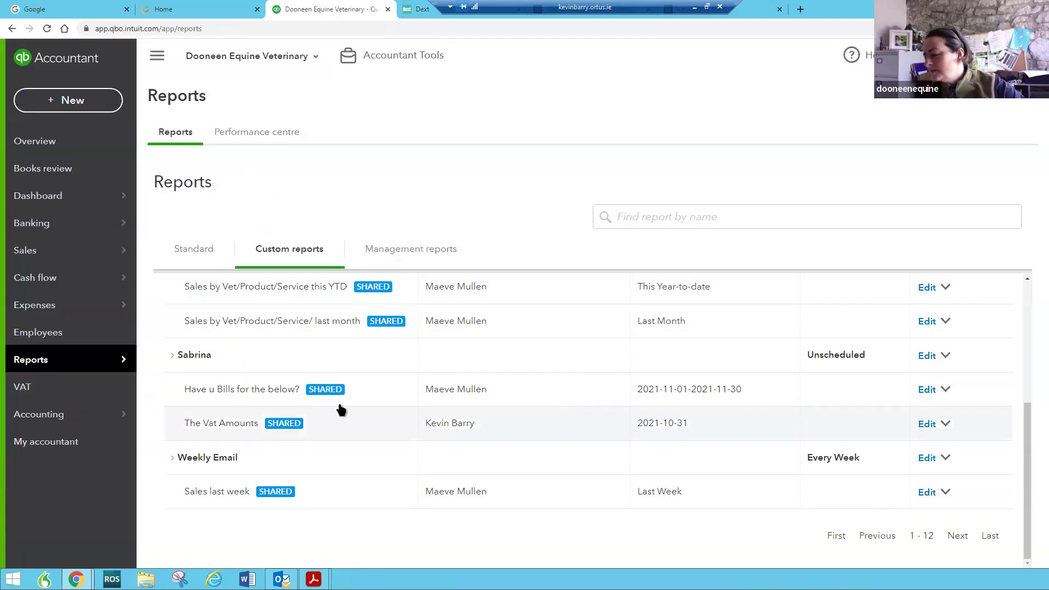
Open the 'Have u Bills for the below?' report and rerun it with end date 2022-03-28
{"action": "left_click", "coordinate": [270, 391]}
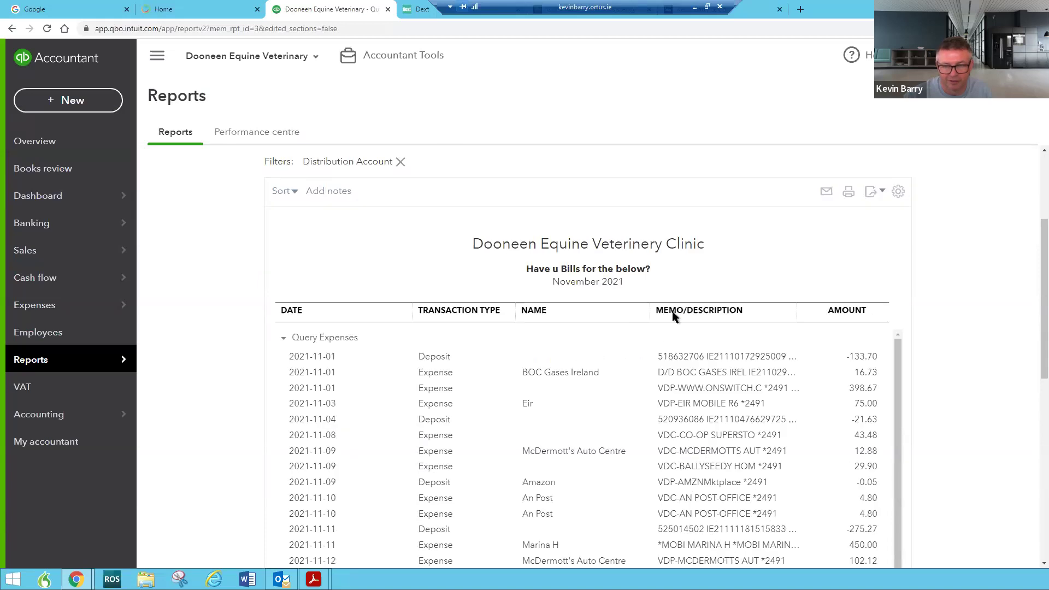
{"action": "scroll", "coordinate": [744, 389], "scroll_direction": "down", "scroll_amount": 4}
{"action": "scroll", "coordinate": [438, 224], "scroll_direction": "up", "scroll_amount": 6}
{"action": "left_click", "coordinate": [455, 172]}
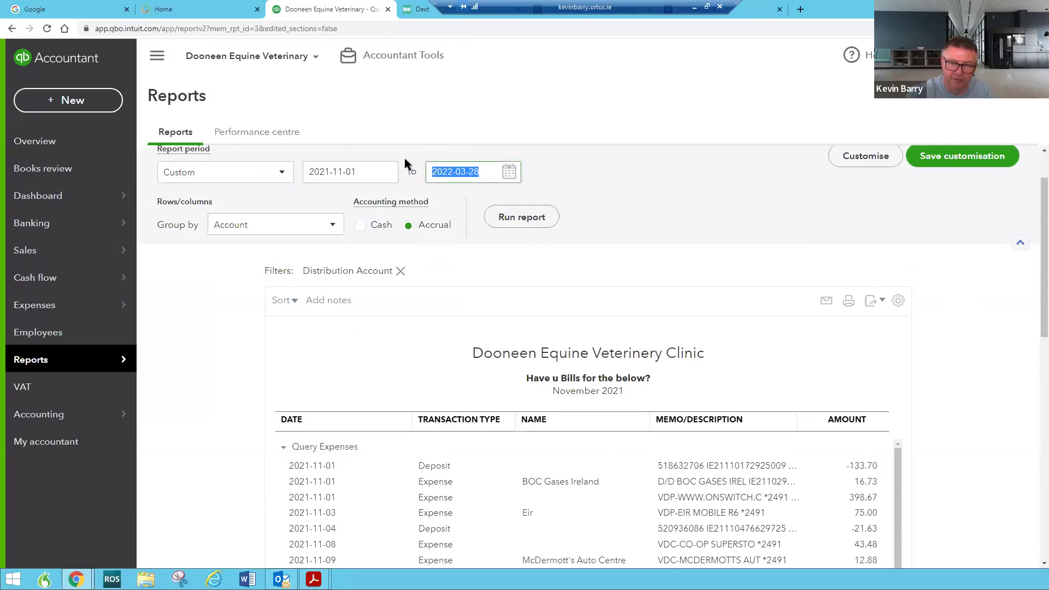
{"action": "type", "text": "2022-03-28"}
{"action": "left_click", "coordinate": [525, 219]}
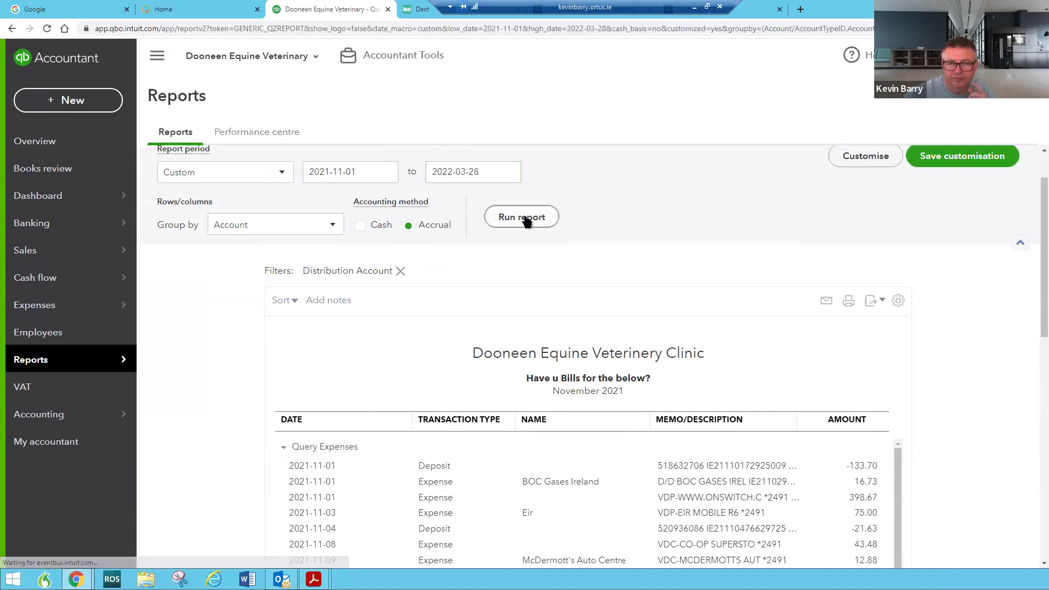
Review the extended report, then return to the Business overview dashboard
{"action": "scroll", "coordinate": [901, 424], "scroll_direction": "down", "scroll_amount": 12}
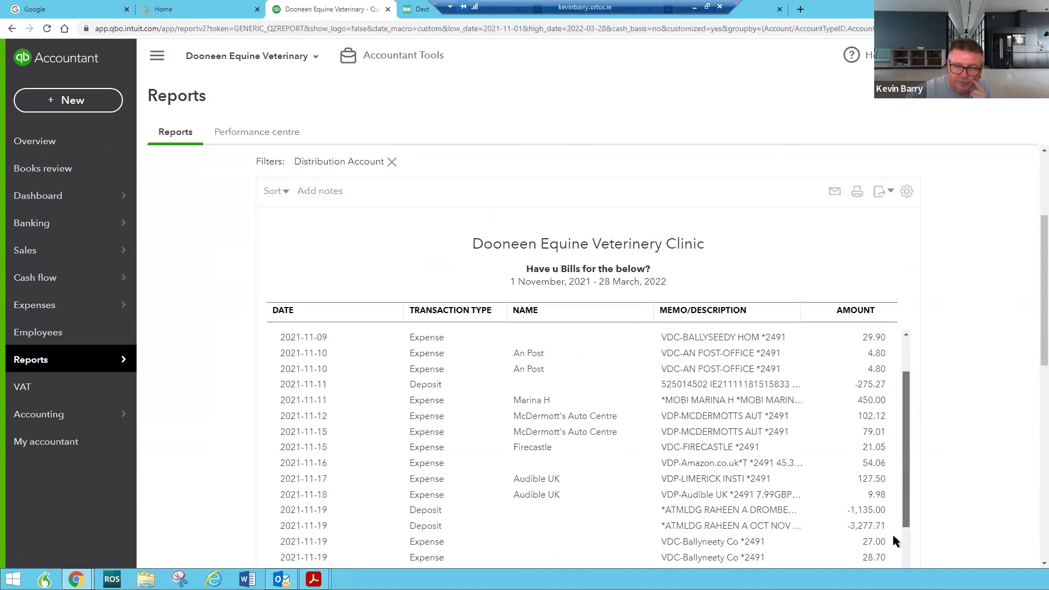
{"action": "scroll", "coordinate": [982, 454], "scroll_direction": "down", "scroll_amount": 3}
{"action": "scroll", "coordinate": [983, 450], "scroll_direction": "down", "scroll_amount": 3}
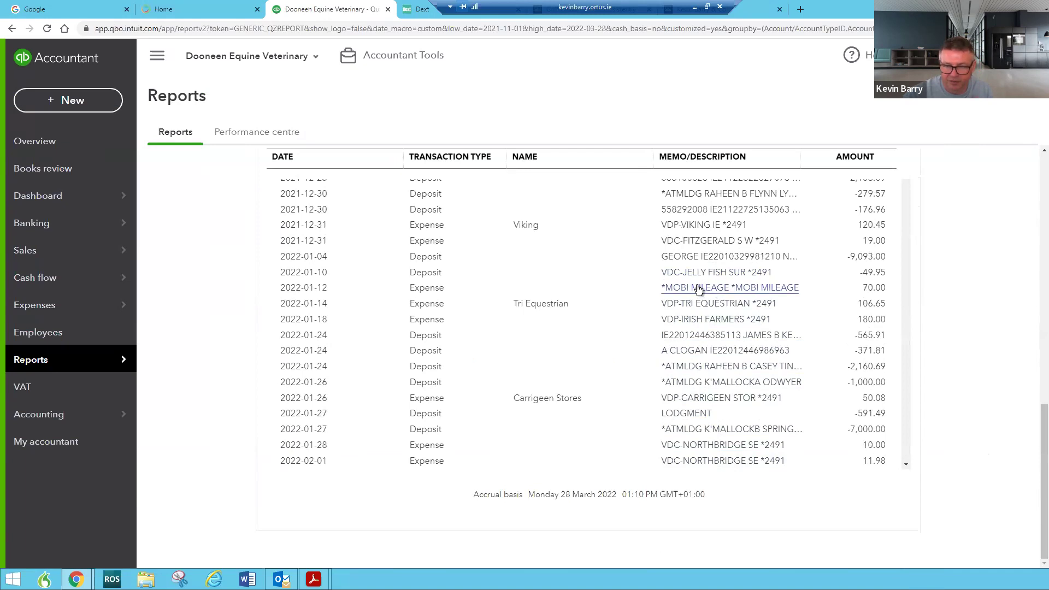
{"action": "scroll", "coordinate": [687, 384], "scroll_direction": "down", "scroll_amount": 4}
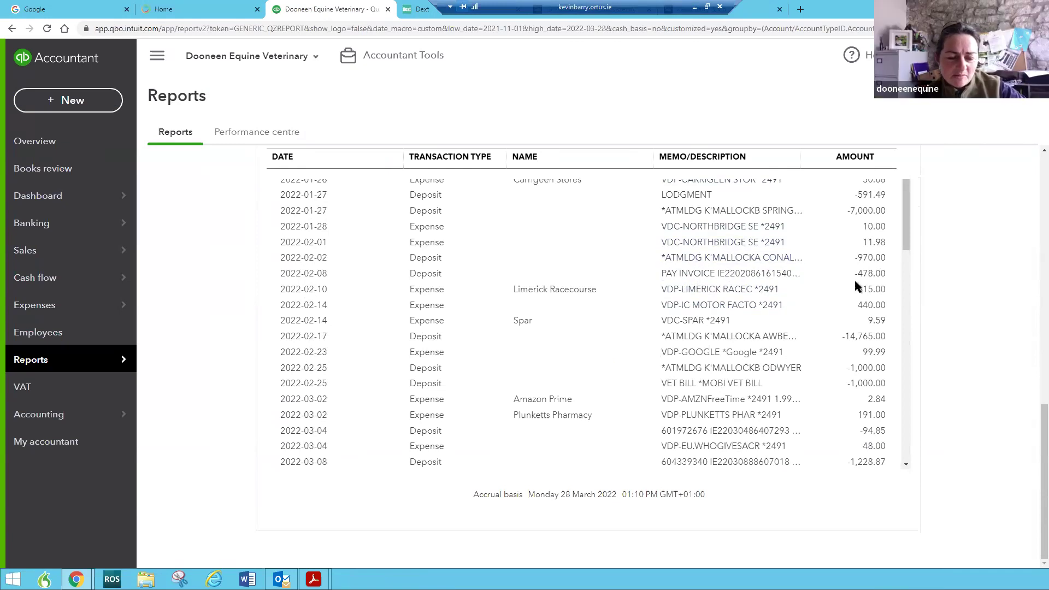
{"action": "left_click_drag", "start_coordinate": [904, 245], "coordinate": [886, 172]}
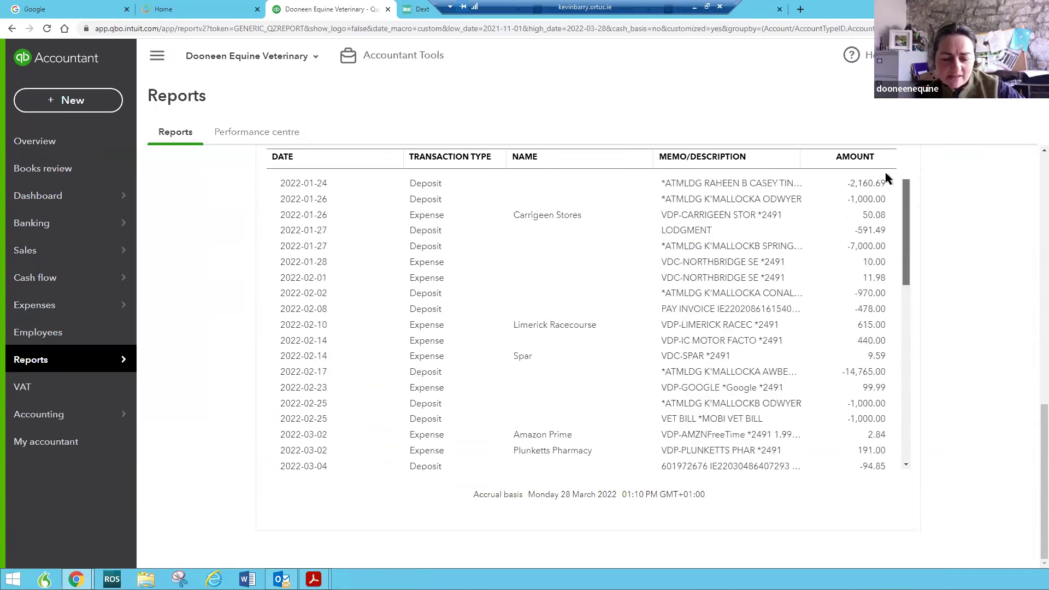
{"action": "scroll", "coordinate": [885, 172], "scroll_direction": "up", "scroll_amount": 12}
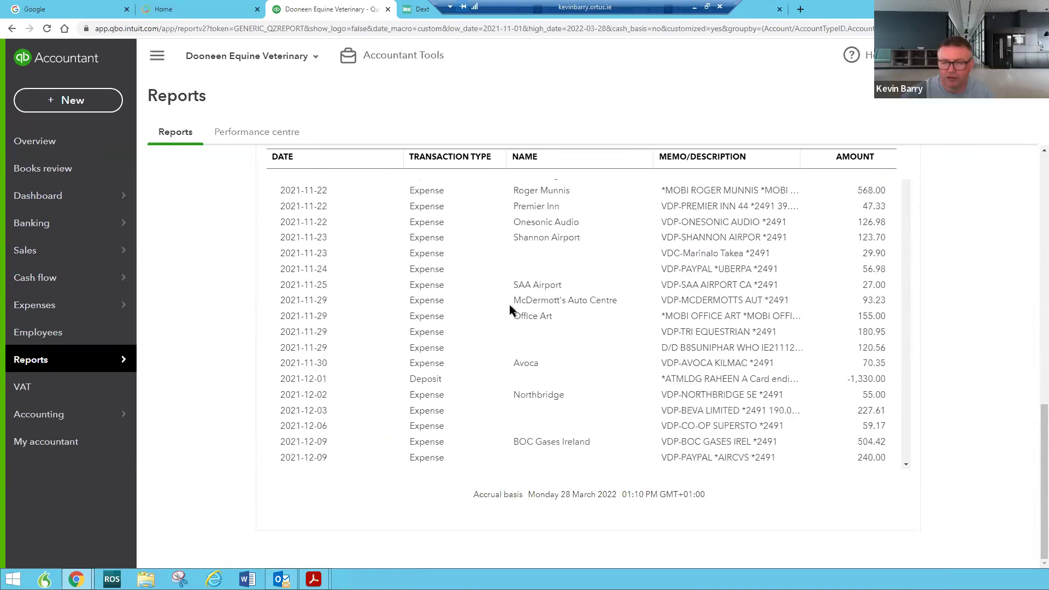
{"action": "scroll", "coordinate": [510, 303], "scroll_direction": "up", "scroll_amount": 12}
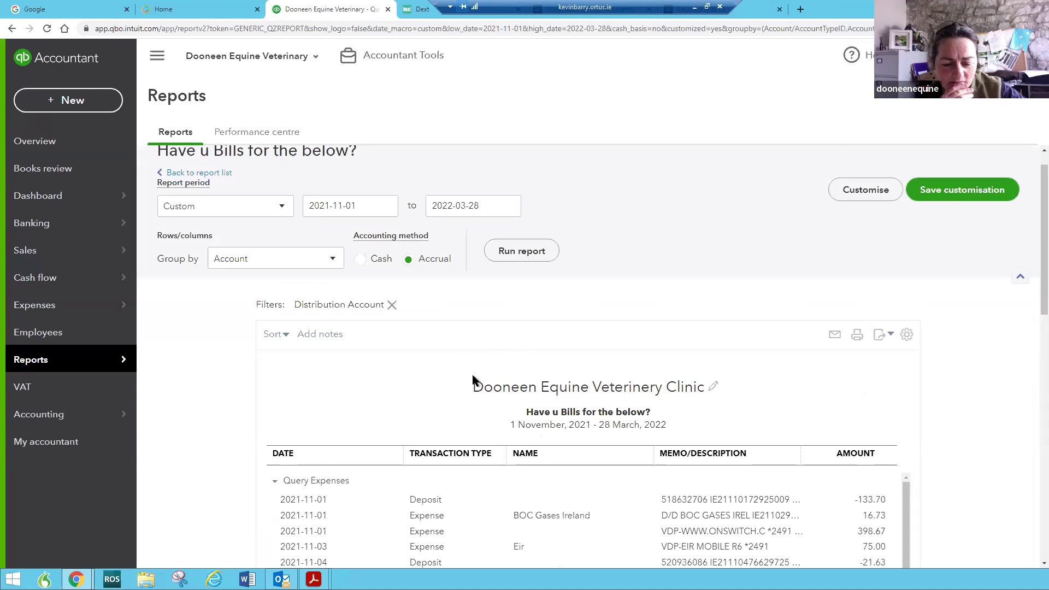
{"action": "scroll", "coordinate": [474, 374], "scroll_direction": "down", "scroll_amount": 1}
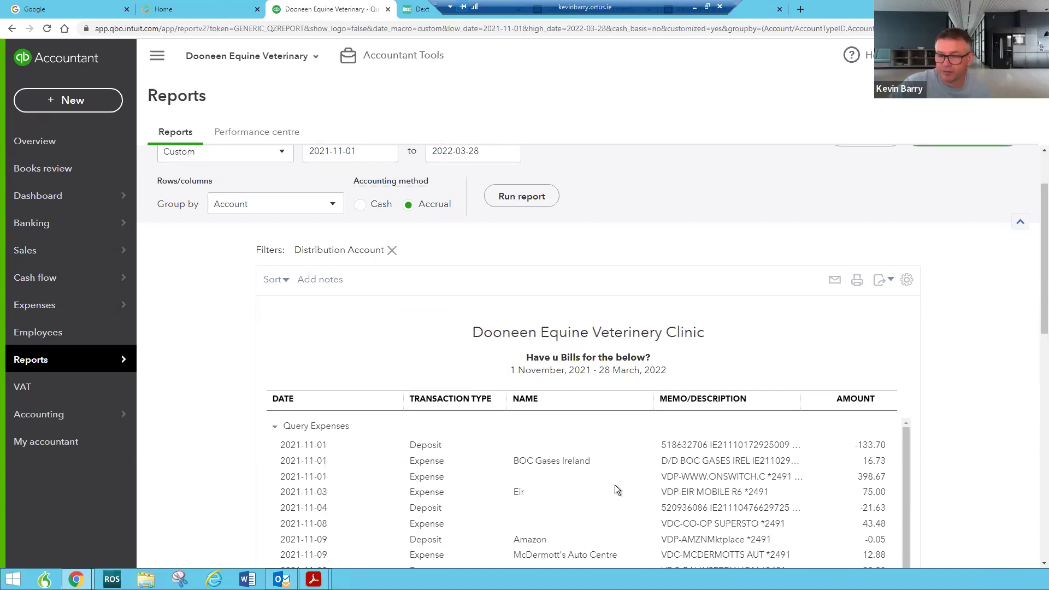
{"action": "scroll", "coordinate": [614, 471], "scroll_direction": "down", "scroll_amount": 5}
{"action": "scroll", "coordinate": [539, 515], "scroll_direction": "down", "scroll_amount": 2}
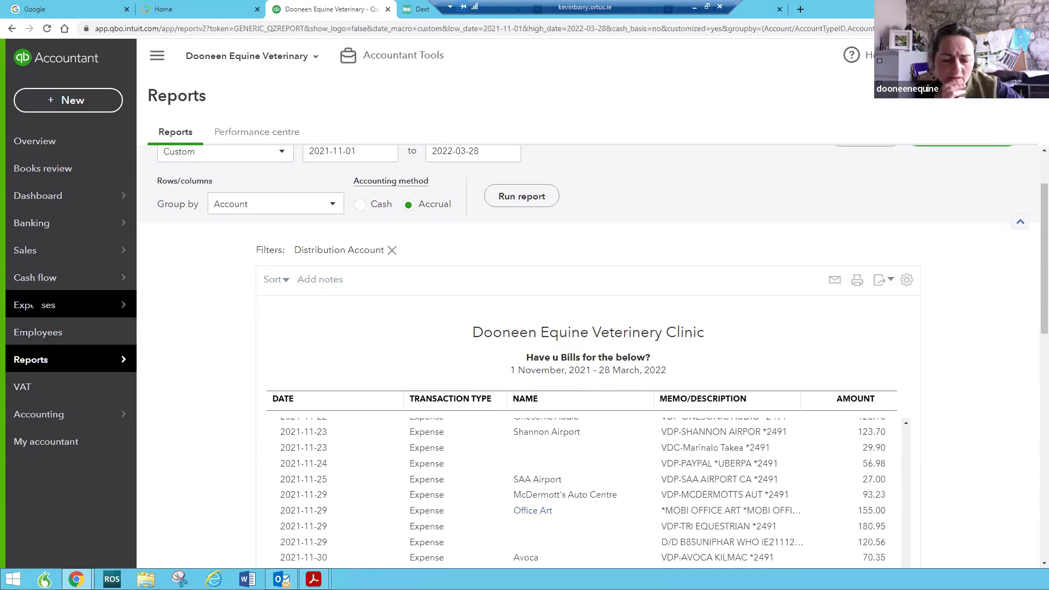
{"action": "left_click", "coordinate": [38, 196]}
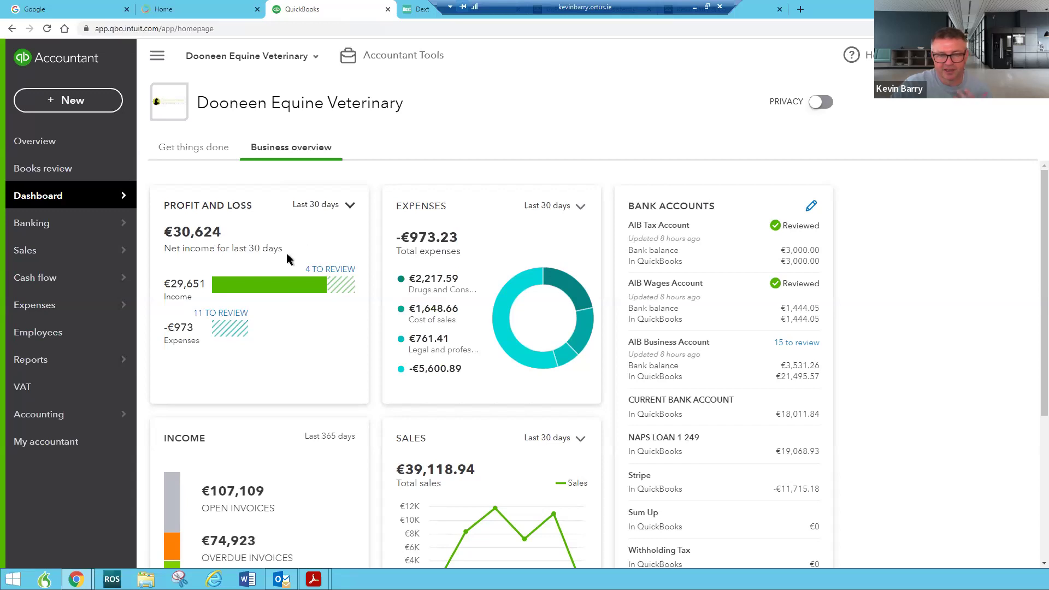
Open the full Profit and Loss report from the dashboard card
{"action": "left_click", "coordinate": [224, 206]}
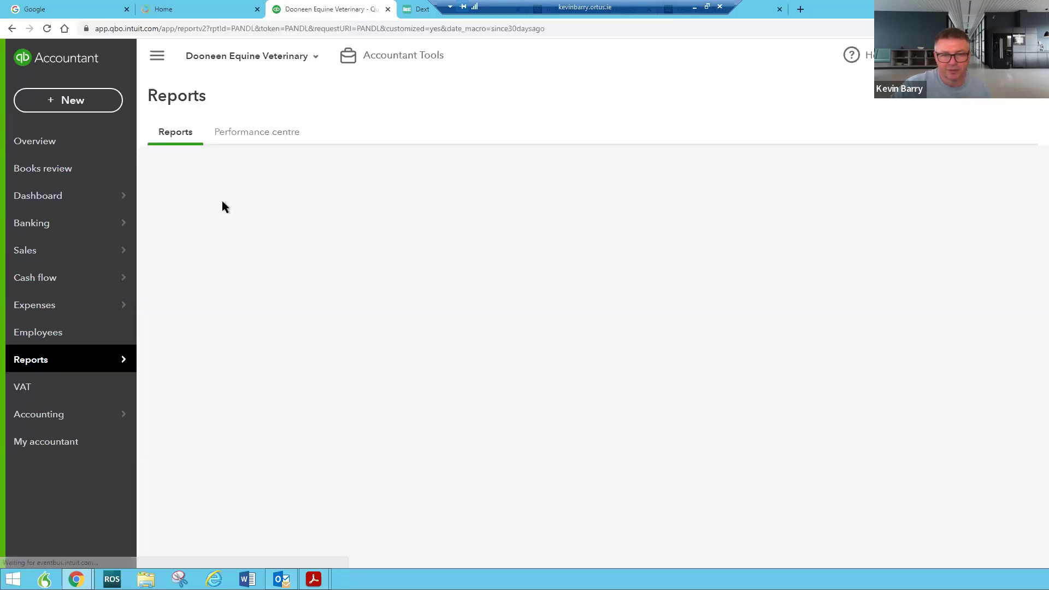
{"action": "scroll", "coordinate": [514, 382], "scroll_direction": "down", "scroll_amount": 2}
{"action": "scroll", "coordinate": [514, 381], "scroll_direction": "down", "scroll_amount": 3}
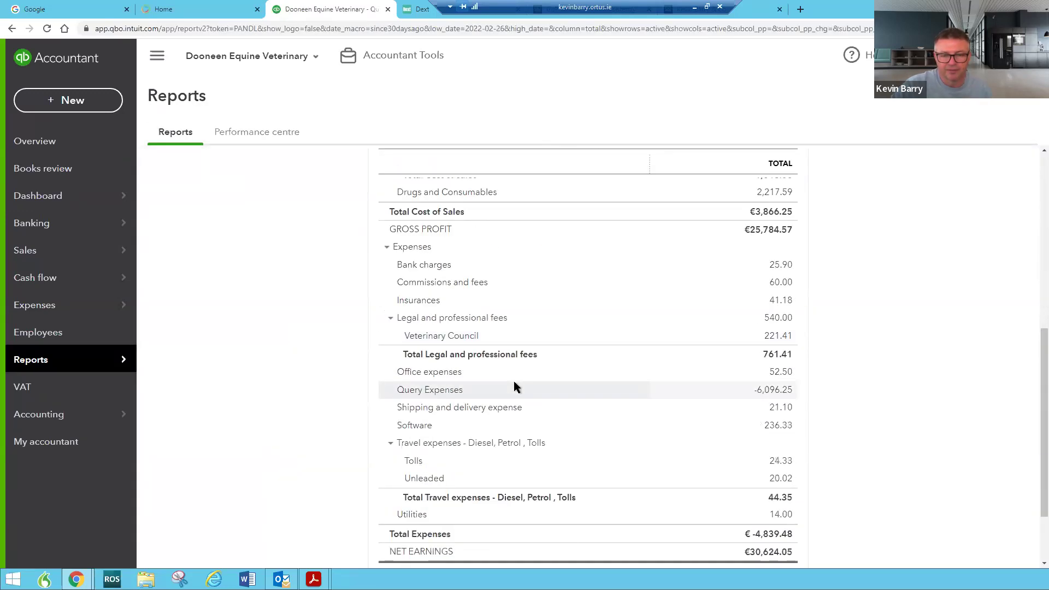
Drill into the Query Expenses total to list its transactions, then return to the reports list
{"action": "left_click", "coordinate": [783, 393]}
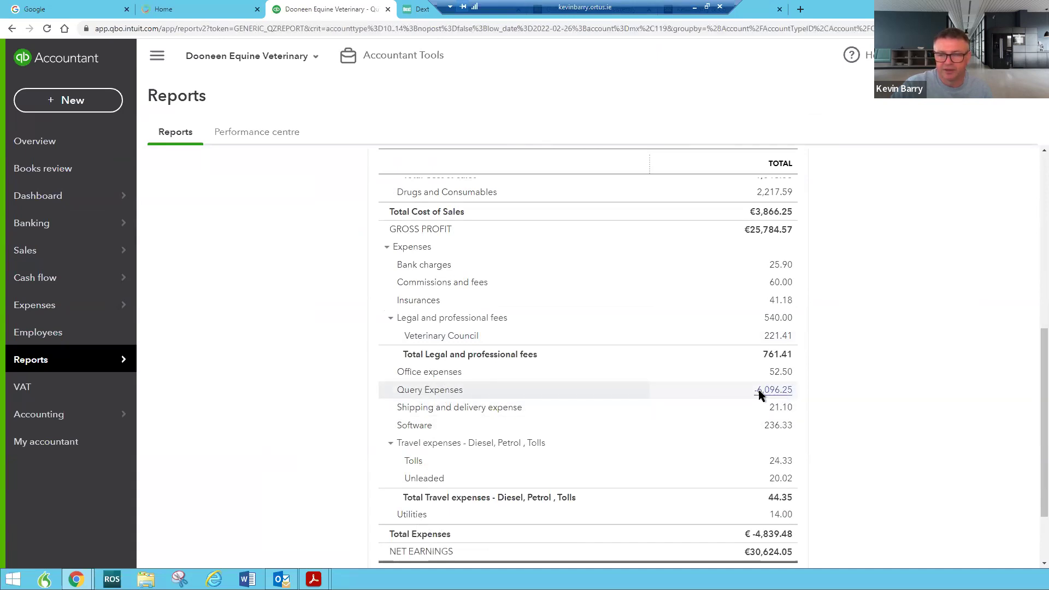
{"action": "left_click_drag", "start_coordinate": [602, 563], "coordinate": [788, 569]}
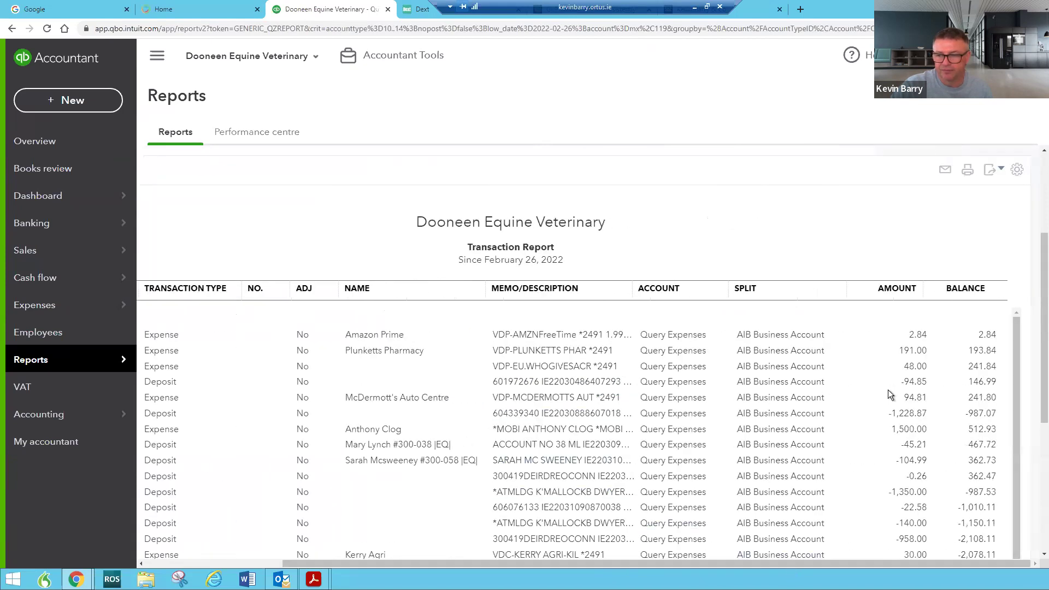
{"action": "left_click_drag", "start_coordinate": [544, 563], "coordinate": [322, 493]}
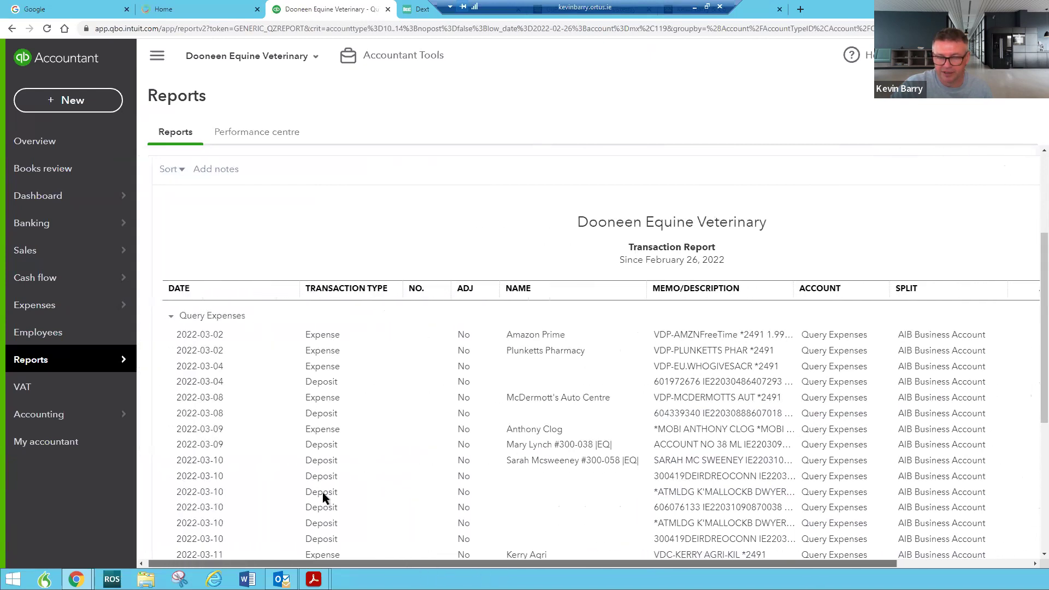
{"action": "mouse_move", "coordinate": [110, 360]}
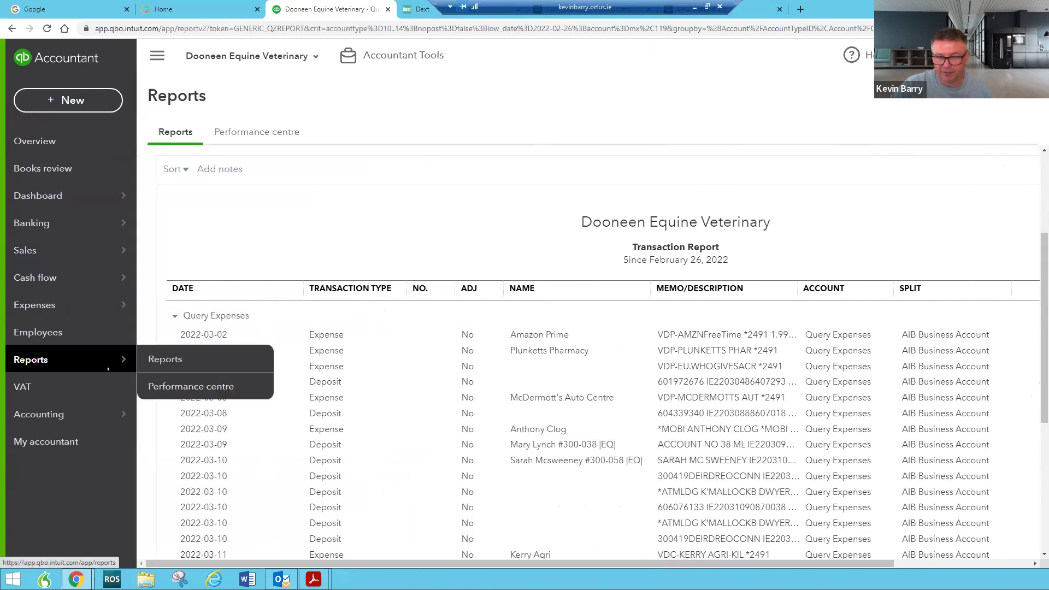
{"action": "left_click", "coordinate": [158, 363]}
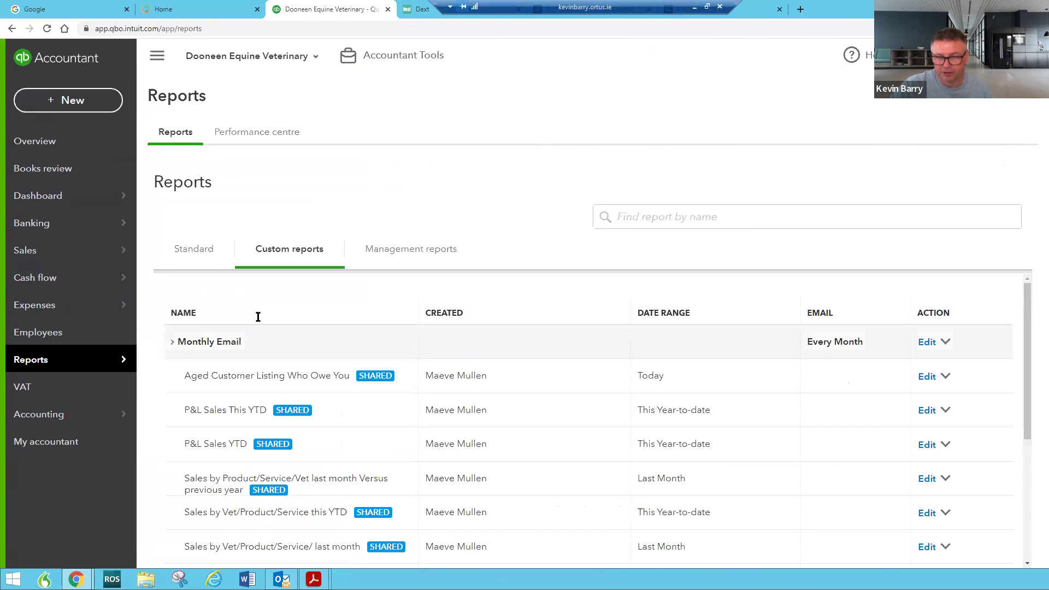
Rerun the 'Have u Bills for the below?' report with its period set to All Dates
{"action": "scroll", "coordinate": [311, 475], "scroll_direction": "down", "scroll_amount": 4}
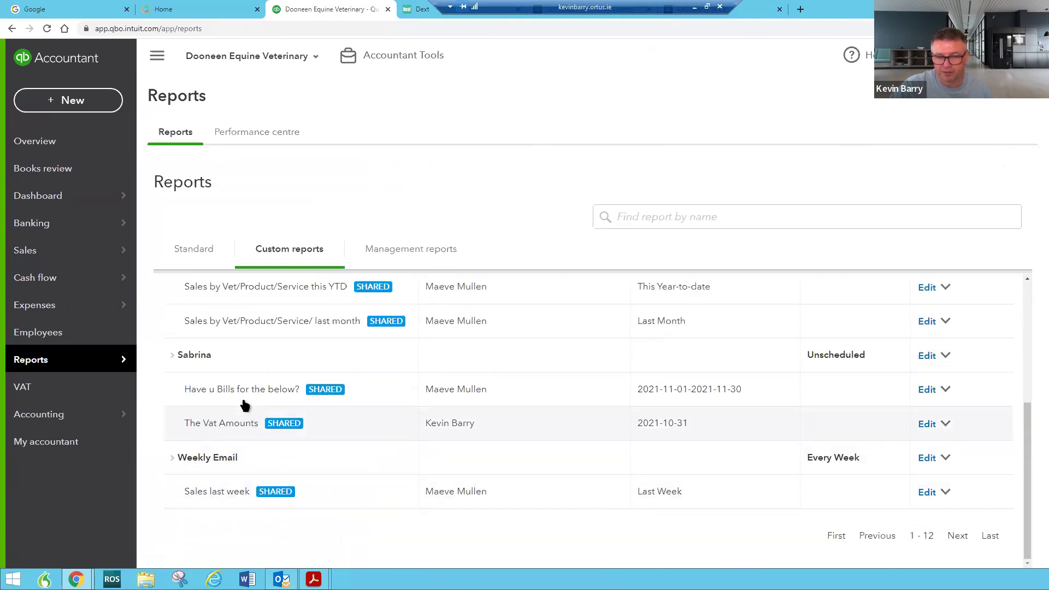
{"action": "left_click", "coordinate": [930, 391]}
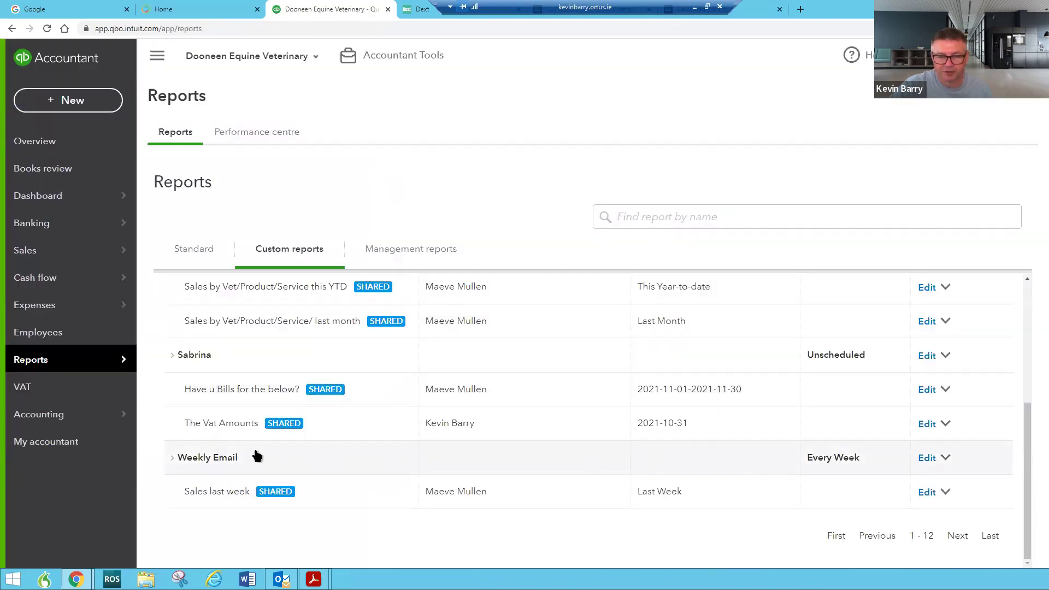
{"action": "left_click", "coordinate": [230, 387]}
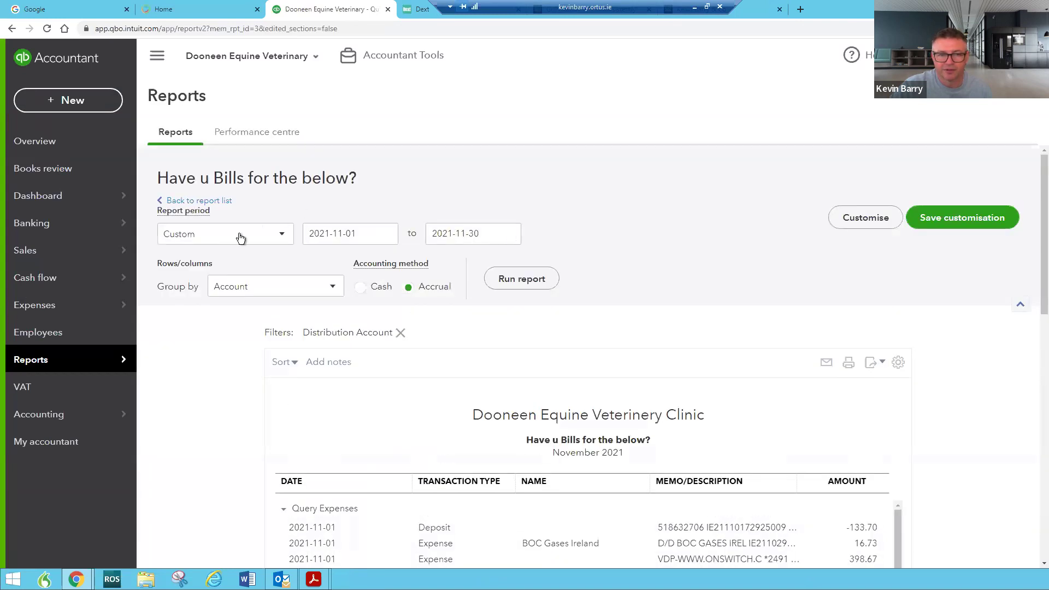
{"action": "left_click", "coordinate": [241, 235]}
{"action": "left_click", "coordinate": [235, 260]}
{"action": "left_click", "coordinate": [533, 279]}
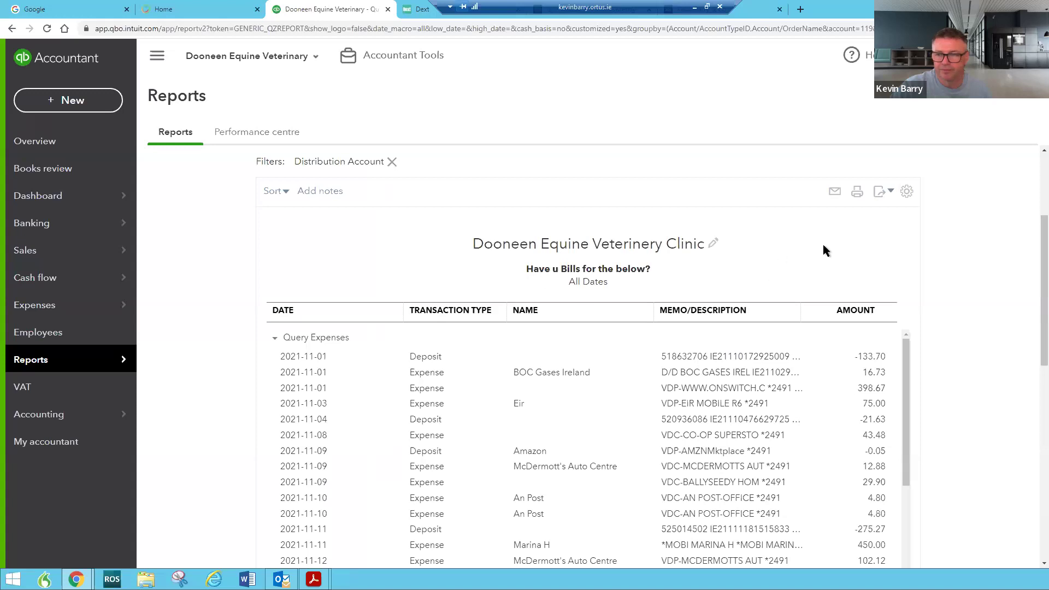
Save the All Dates period as the report's customisation
{"action": "left_click", "coordinate": [923, 221]}
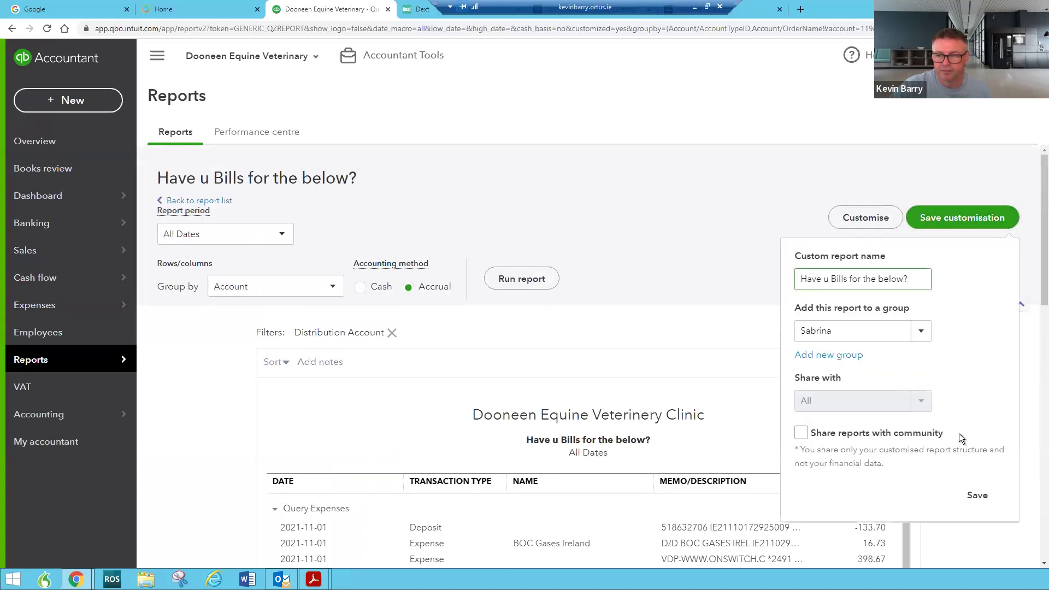
{"action": "left_click", "coordinate": [978, 496]}
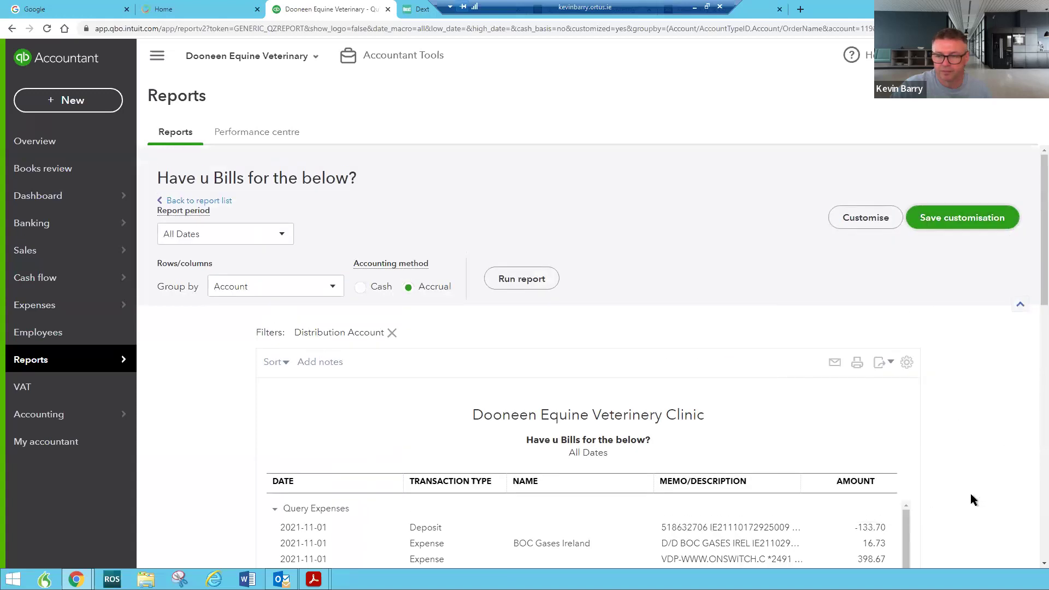
{"action": "scroll", "coordinate": [743, 389], "scroll_direction": "down", "scroll_amount": 8}
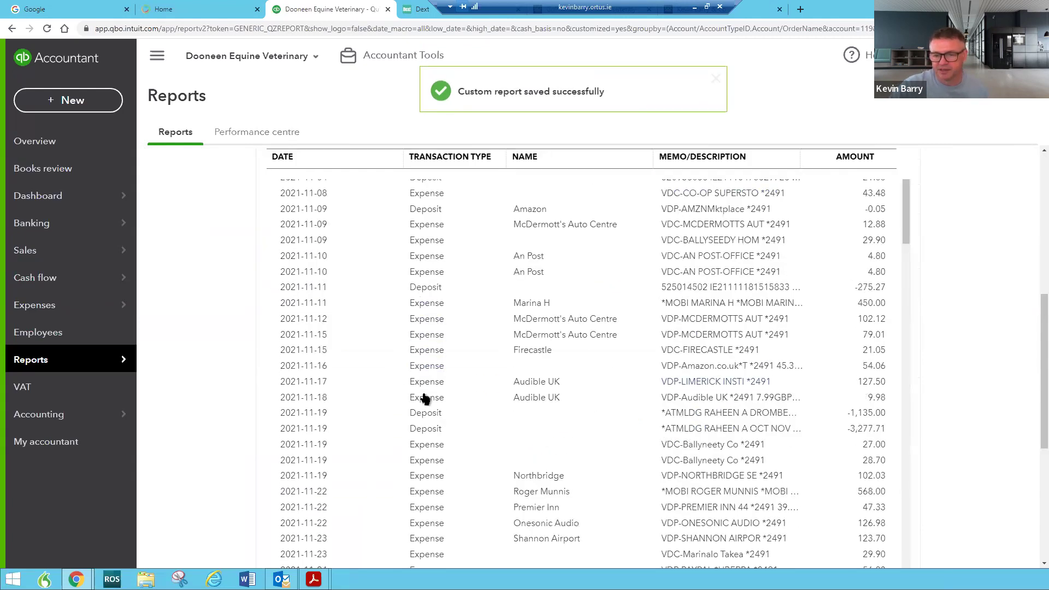
{"action": "left_click", "coordinate": [731, 415]}
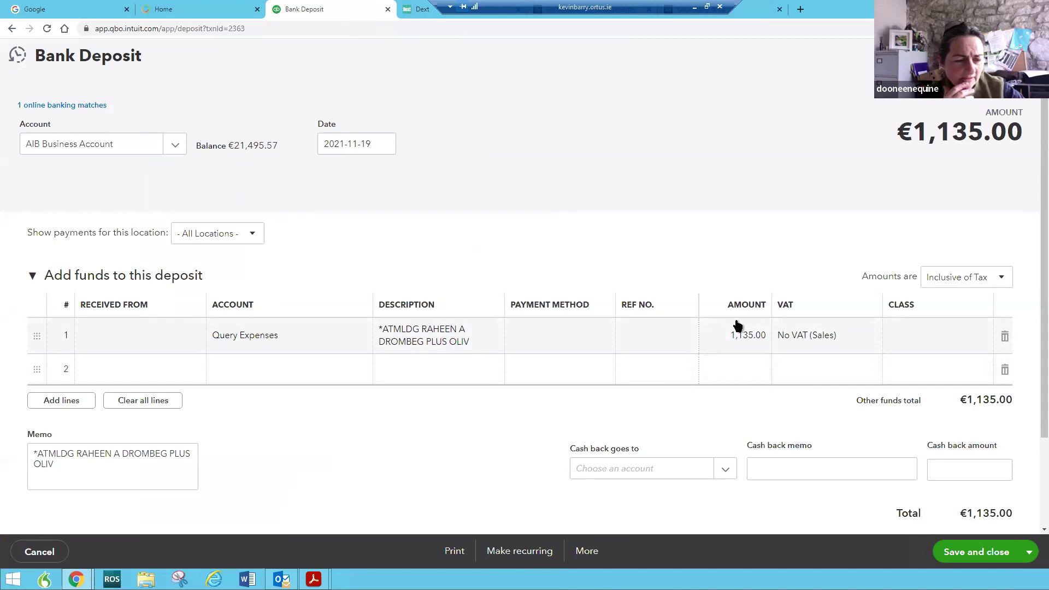
{"action": "key", "text": "alt+Left"}
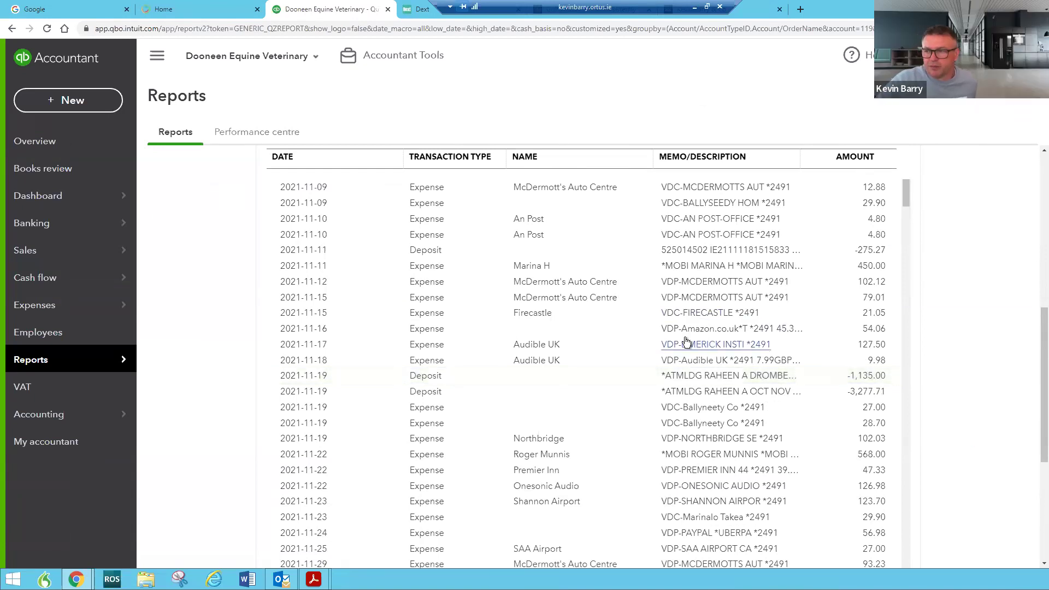
{"action": "scroll", "coordinate": [676, 369], "scroll_direction": "up", "scroll_amount": 6}
{"action": "scroll", "coordinate": [676, 369], "scroll_direction": "down", "scroll_amount": 1}
{"action": "scroll", "coordinate": [676, 369], "scroll_direction": "up", "scroll_amount": 1}
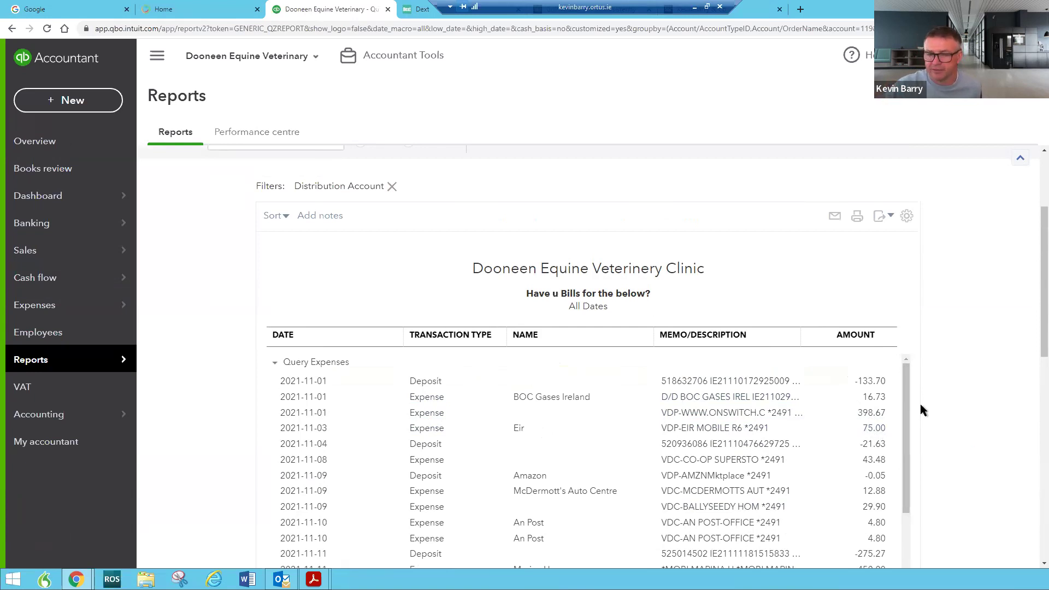
{"action": "scroll", "coordinate": [811, 461], "scroll_direction": "down", "scroll_amount": 2}
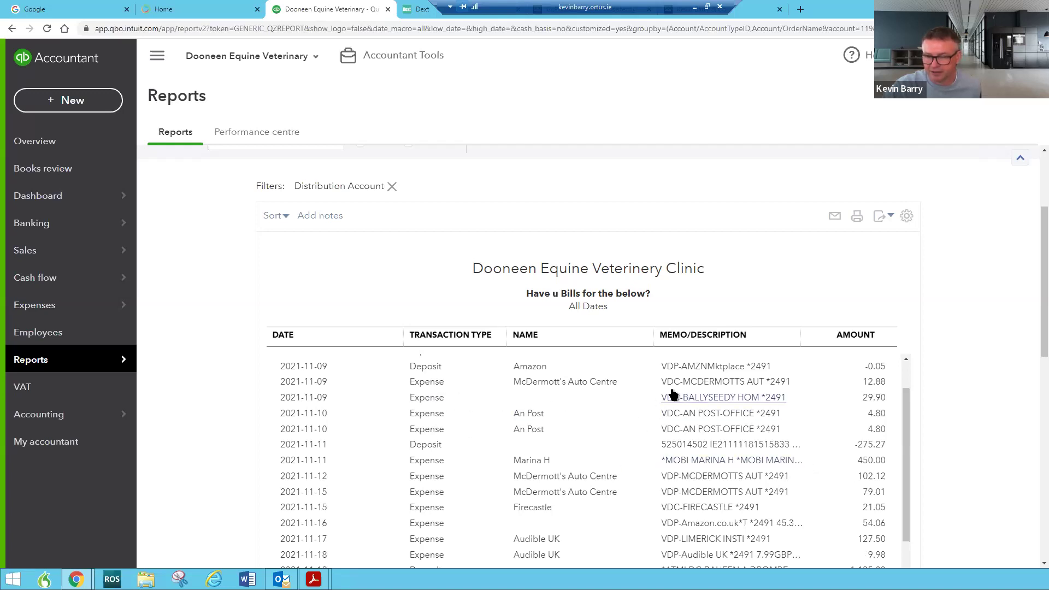
{"action": "scroll", "coordinate": [715, 437], "scroll_direction": "down", "scroll_amount": 3}
{"action": "scroll", "coordinate": [714, 436], "scroll_direction": "down", "scroll_amount": 5}
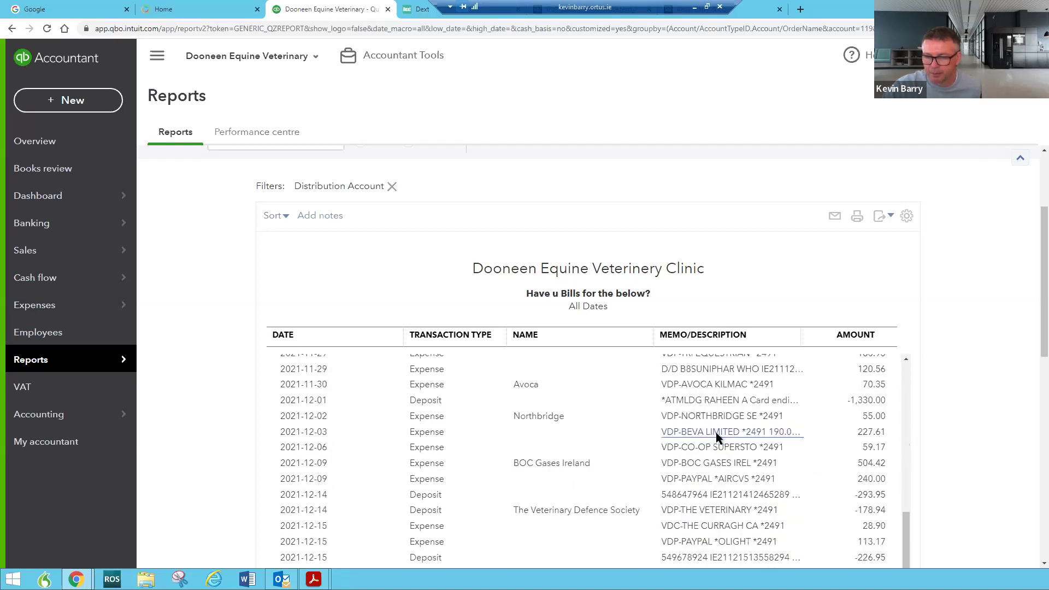
{"action": "scroll", "coordinate": [716, 431], "scroll_direction": "up", "scroll_amount": 1}
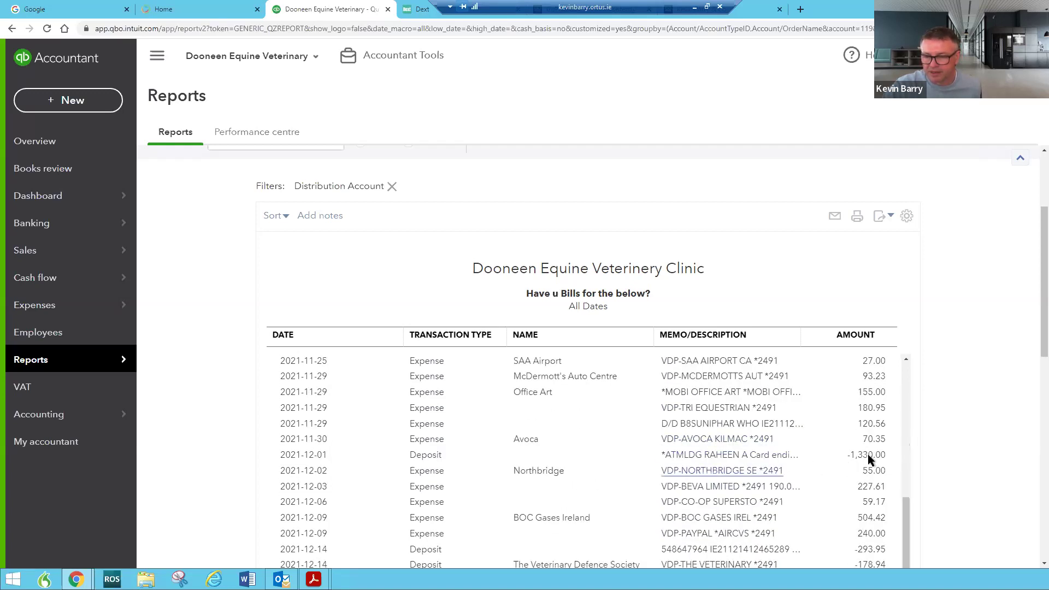
{"action": "left_click", "coordinate": [709, 453]}
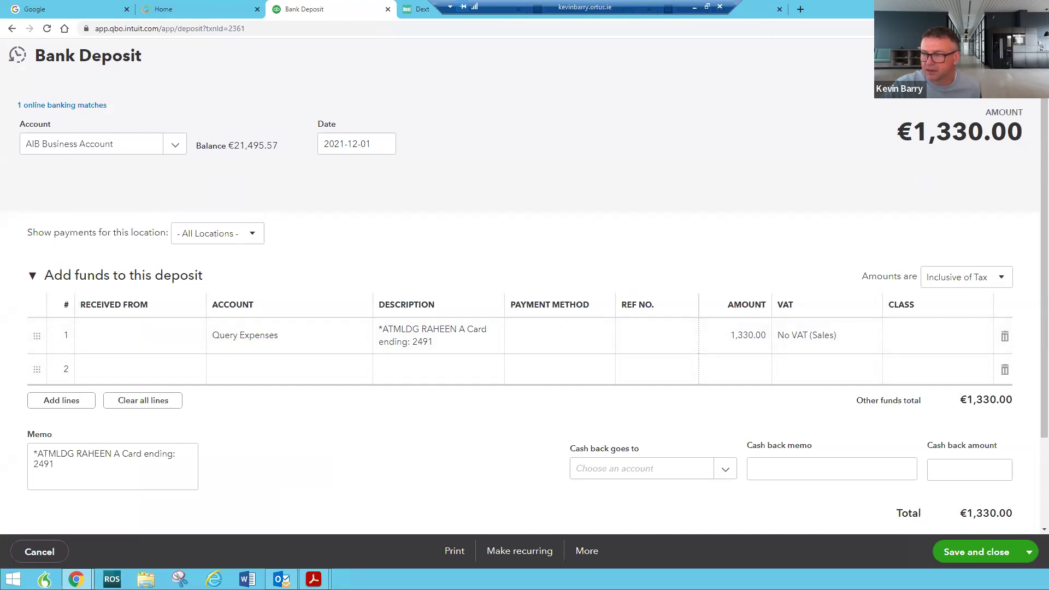
{"action": "left_click", "coordinate": [1028, 55]}
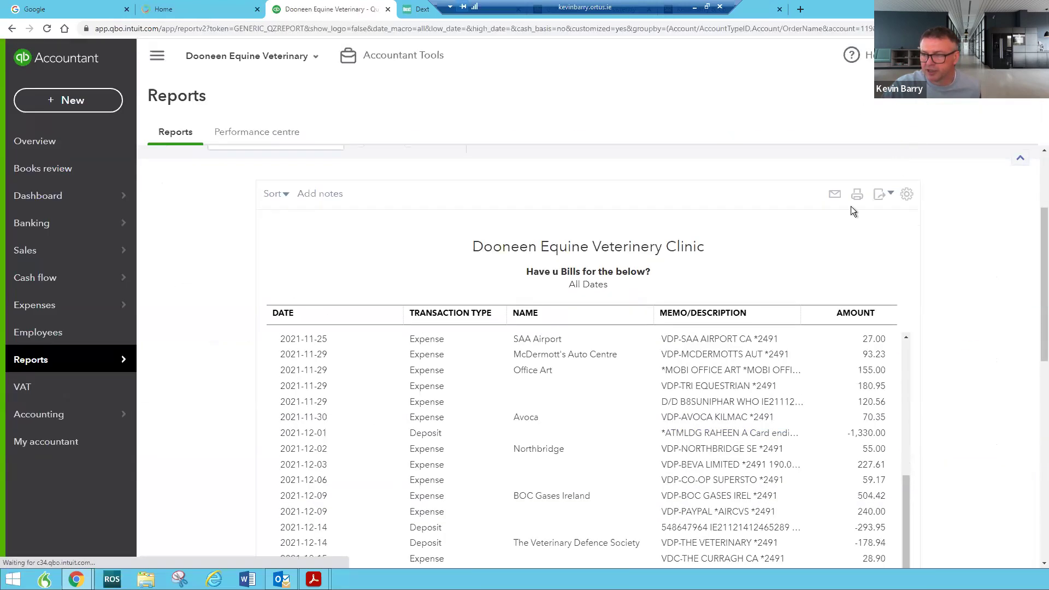
{"action": "scroll", "coordinate": [813, 236], "scroll_direction": "down", "scroll_amount": 5}
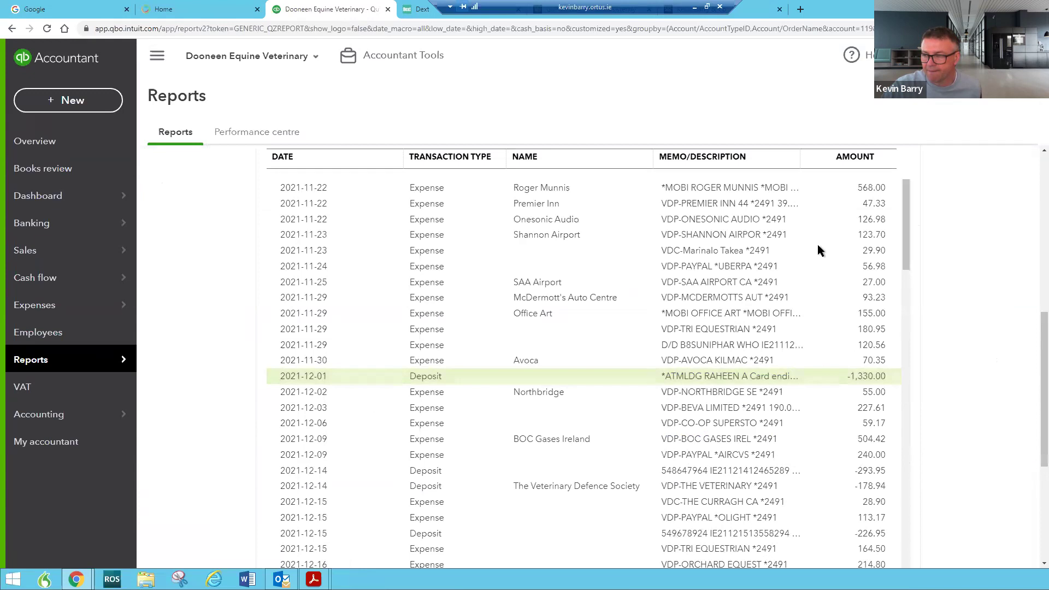
{"action": "scroll", "coordinate": [823, 293], "scroll_direction": "up", "scroll_amount": 5}
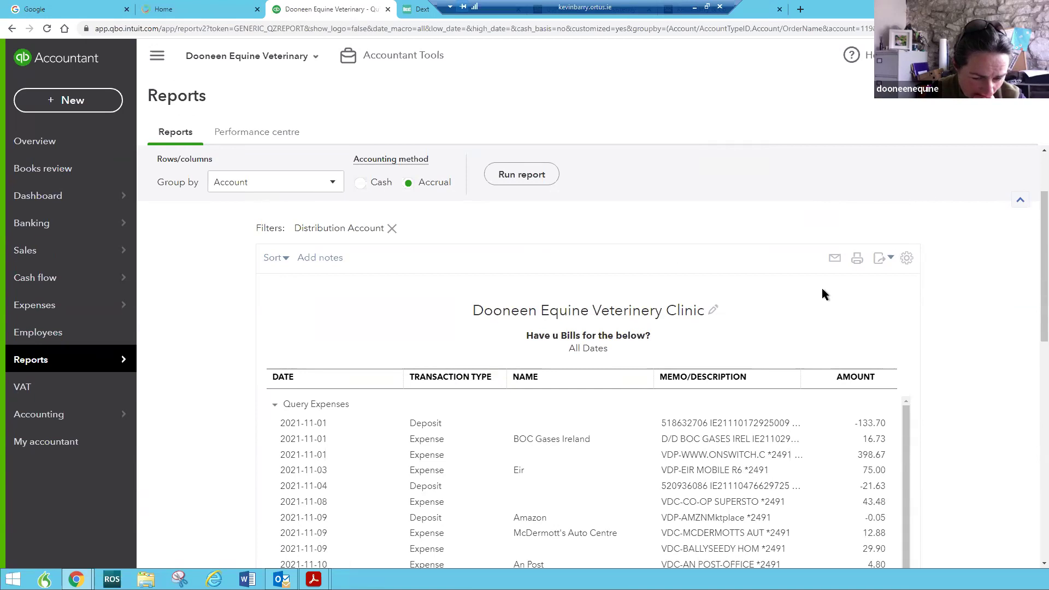
{"action": "scroll", "coordinate": [447, 319], "scroll_direction": "up", "scroll_amount": 2}
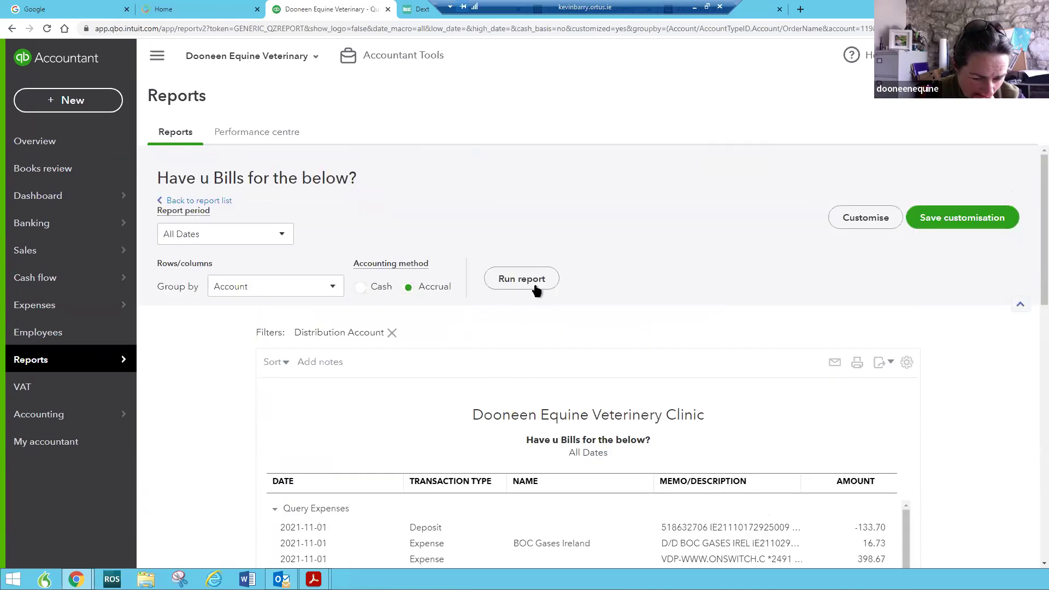
{"action": "scroll", "coordinate": [518, 286], "scroll_direction": "down", "scroll_amount": 3}
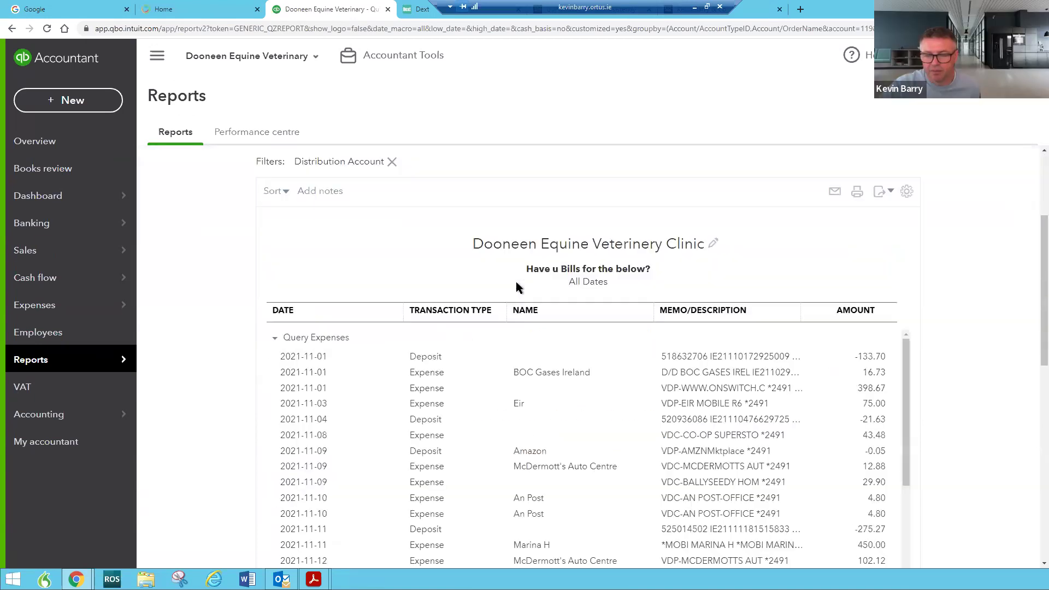
{"action": "scroll", "coordinate": [733, 275], "scroll_direction": "up", "scroll_amount": 3}
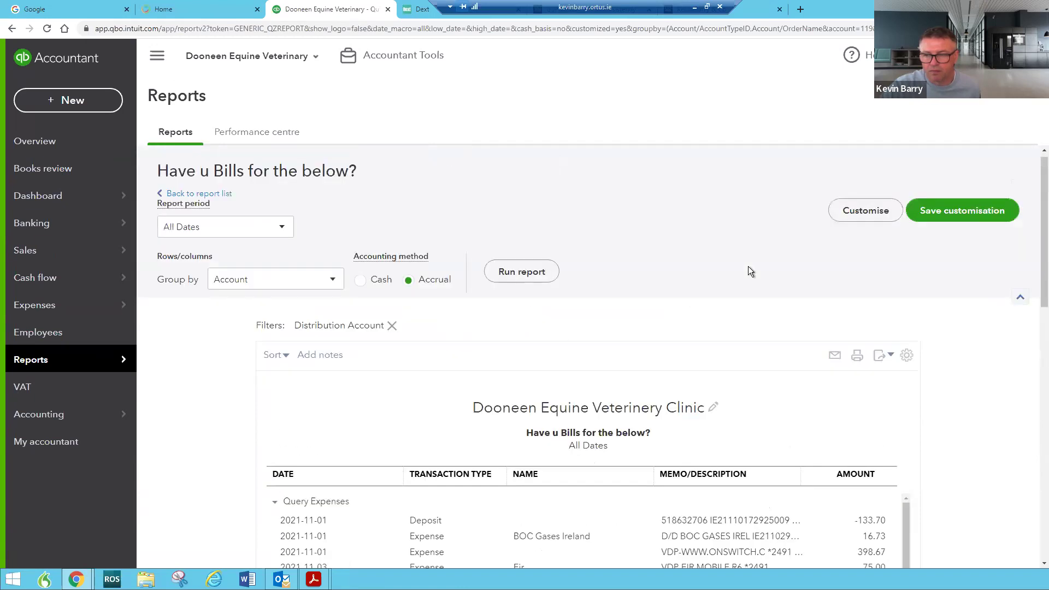
Filter the report's Transaction Type to Cheque Expense and rerun it
{"action": "left_click", "coordinate": [847, 229]}
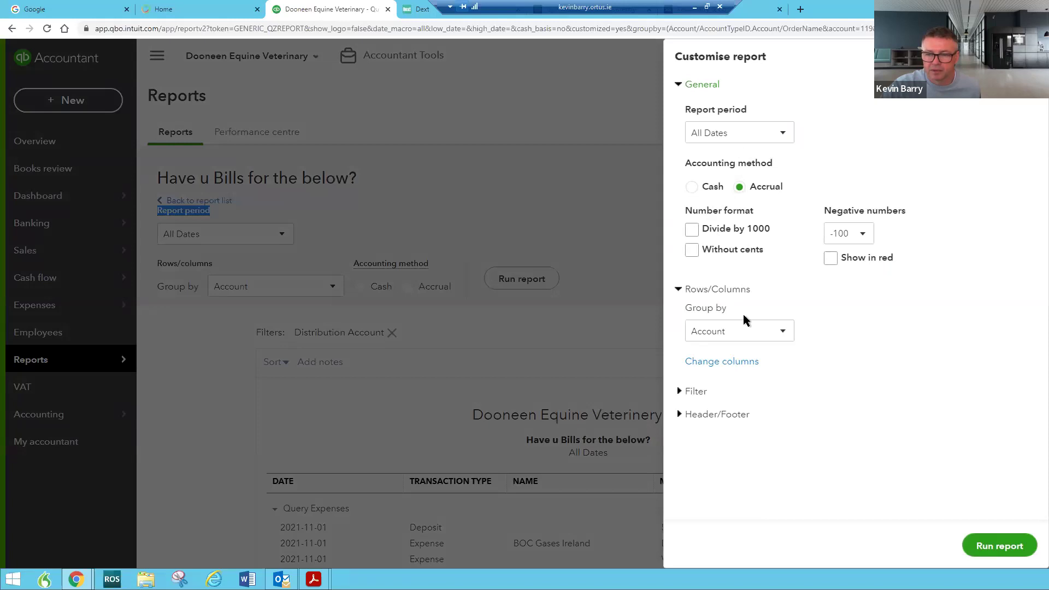
{"action": "left_click", "coordinate": [689, 391]}
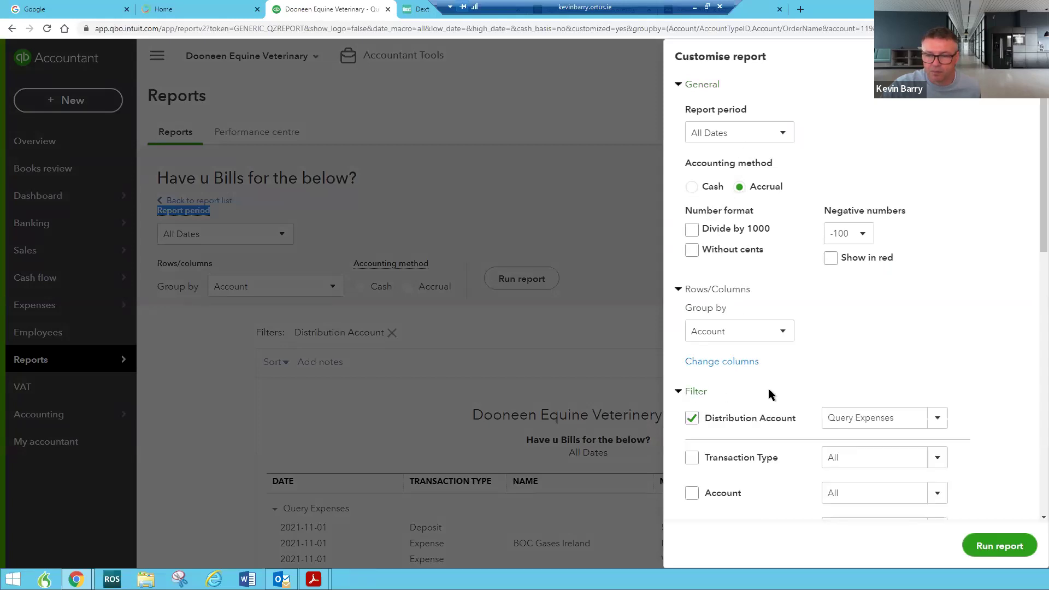
{"action": "scroll", "coordinate": [769, 389], "scroll_direction": "down", "scroll_amount": 2}
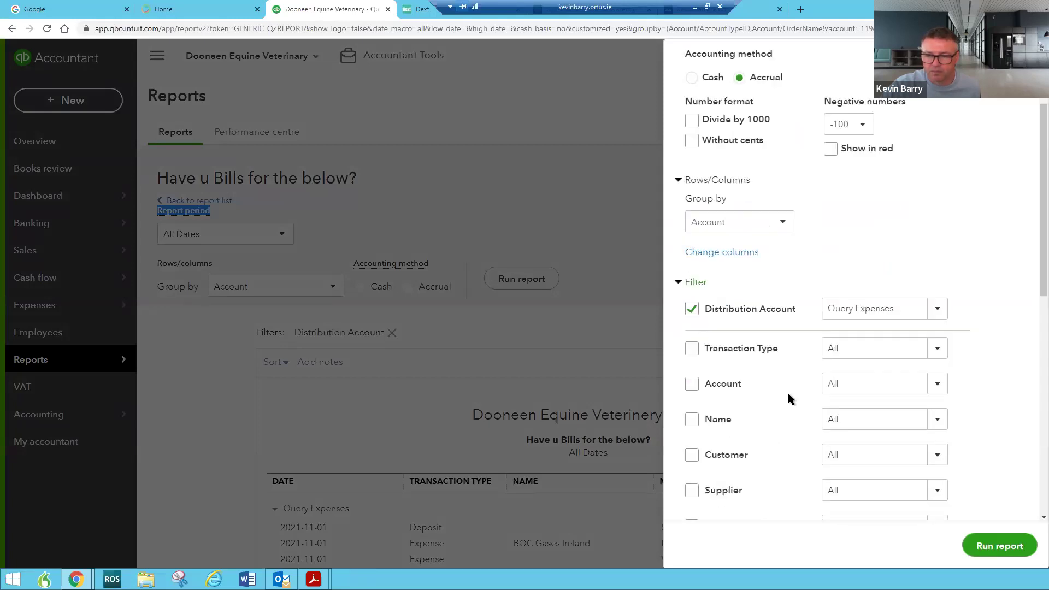
{"action": "left_click", "coordinate": [935, 356]}
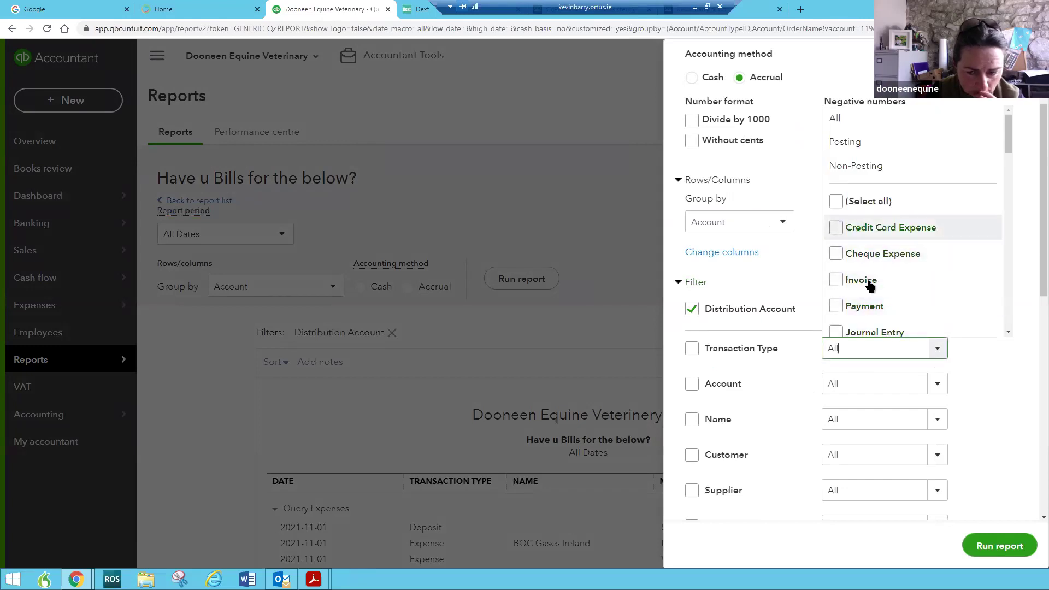
{"action": "scroll", "coordinate": [884, 296], "scroll_direction": "down", "scroll_amount": 1}
{"action": "scroll", "coordinate": [884, 296], "scroll_direction": "down", "scroll_amount": 2}
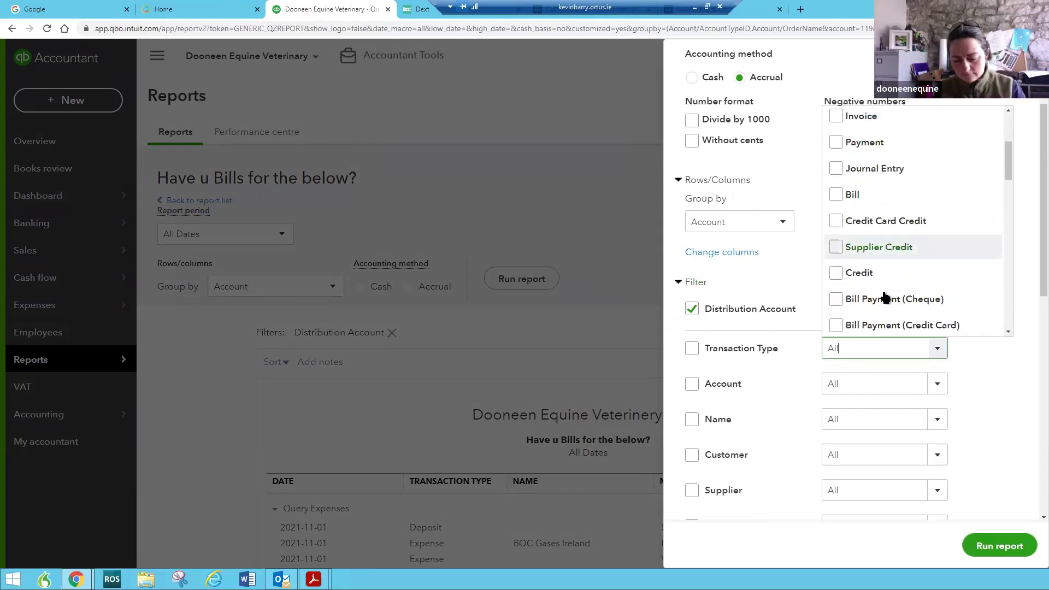
{"action": "scroll", "coordinate": [884, 296], "scroll_direction": "up", "scroll_amount": 3}
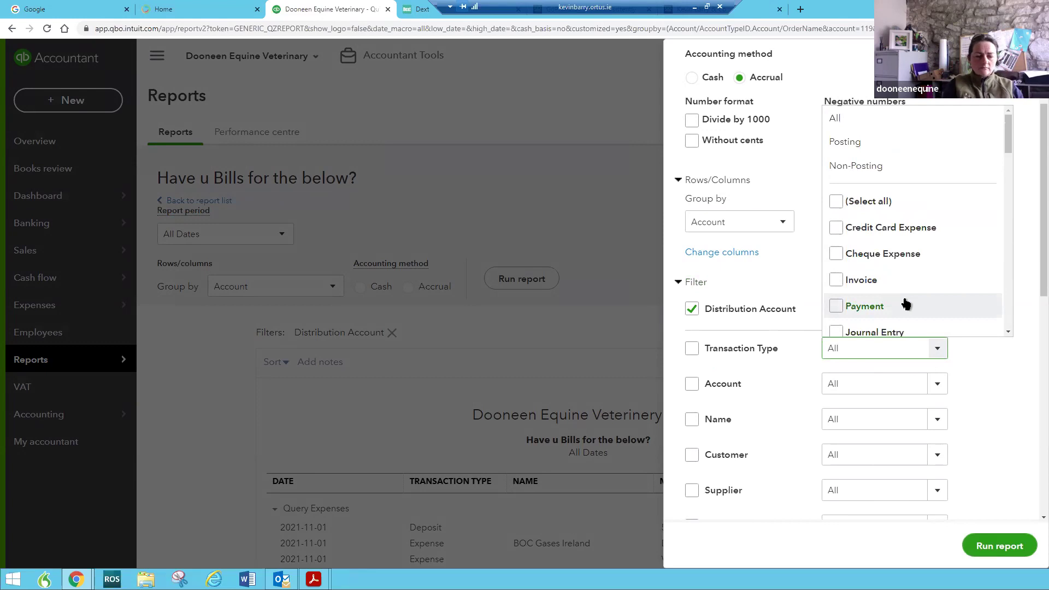
{"action": "left_click", "coordinate": [835, 252]}
{"action": "left_click", "coordinate": [1000, 547]}
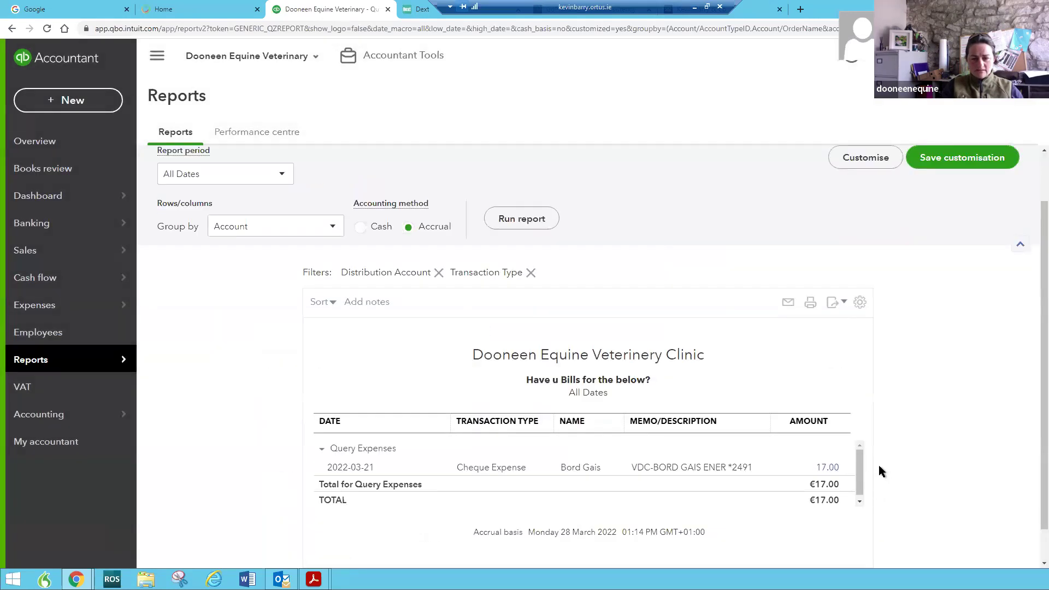
Swap the Transaction Type filter from Cheque Expense to Deposit only and rerun the report
{"action": "left_click", "coordinate": [866, 226]}
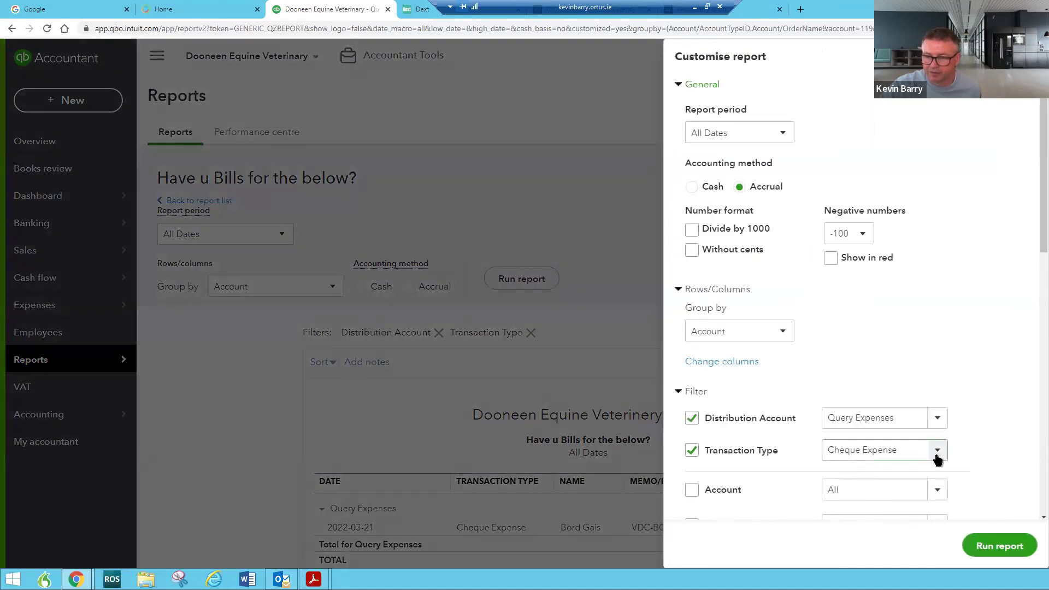
{"action": "left_click", "coordinate": [937, 451]}
{"action": "left_click", "coordinate": [835, 356]}
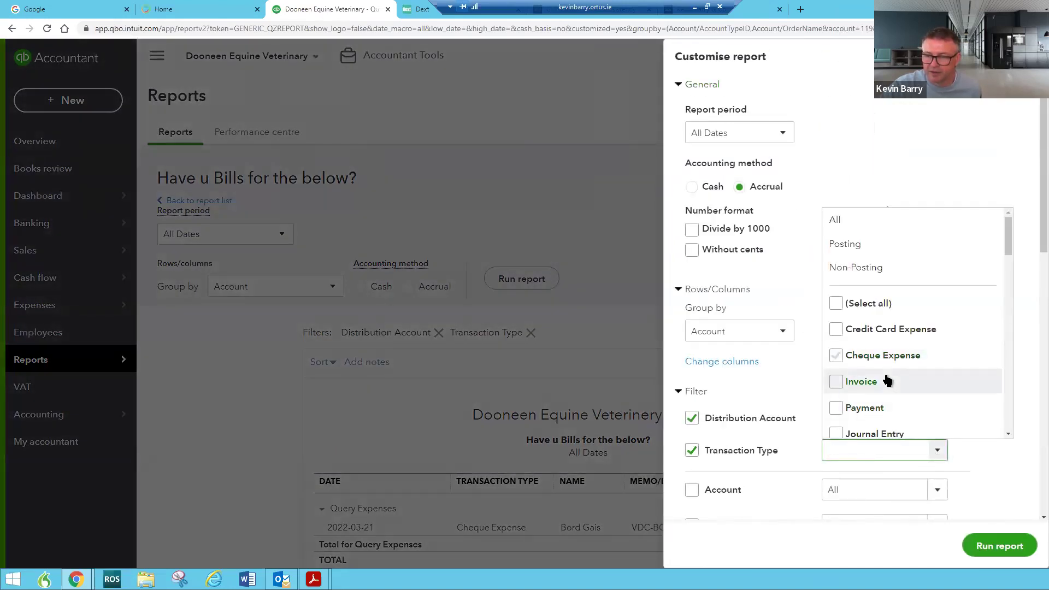
{"action": "scroll", "coordinate": [886, 380], "scroll_direction": "down", "scroll_amount": 3}
{"action": "scroll", "coordinate": [886, 379], "scroll_direction": "down", "scroll_amount": 5}
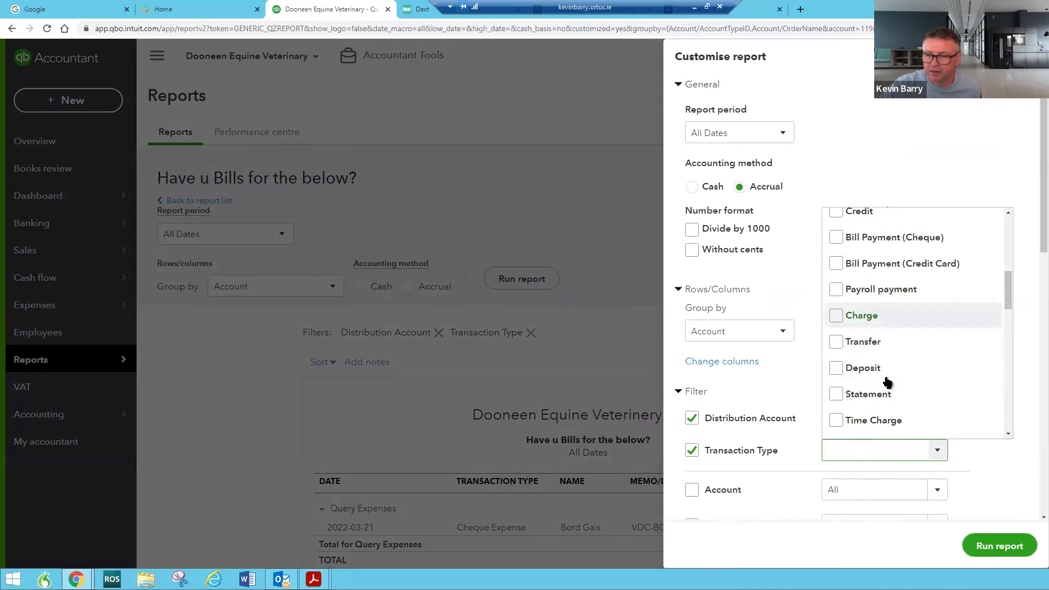
{"action": "scroll", "coordinate": [886, 381], "scroll_direction": "down", "scroll_amount": 7}
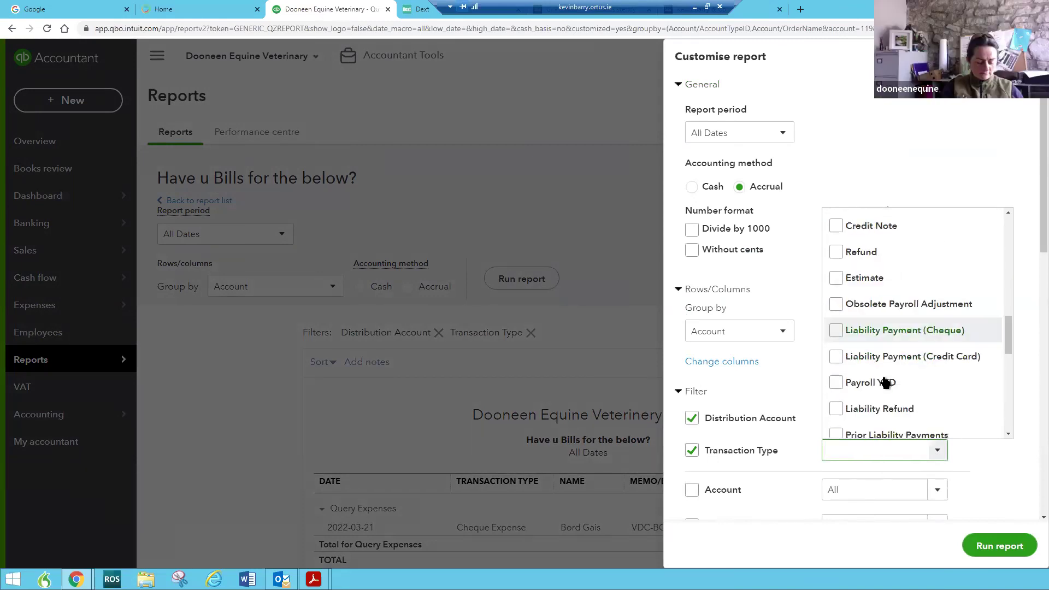
{"action": "scroll", "coordinate": [886, 381], "scroll_direction": "down", "scroll_amount": 5}
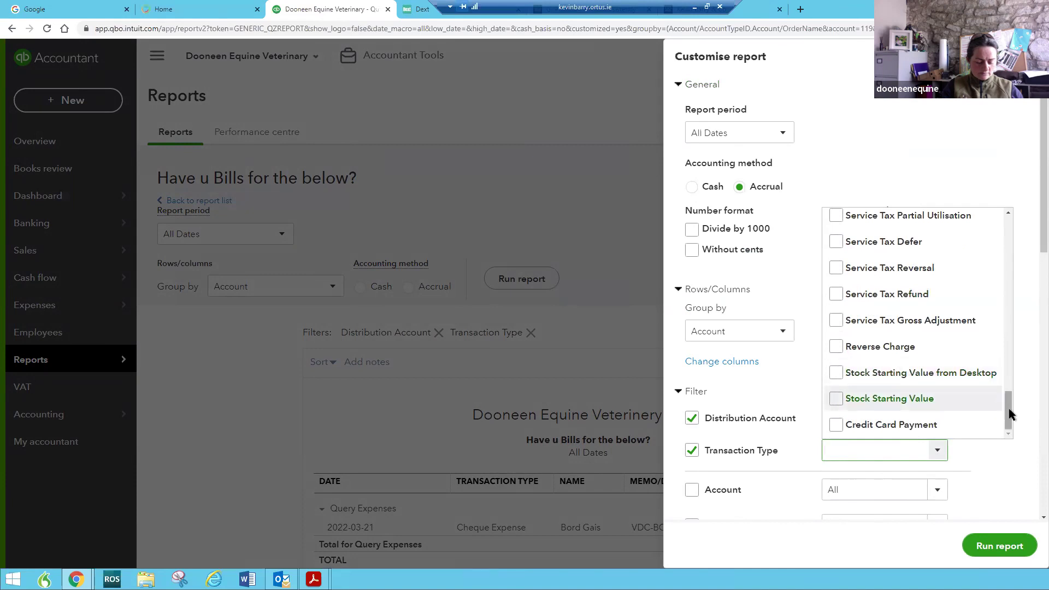
{"action": "left_click_drag", "start_coordinate": [1009, 408], "coordinate": [1031, 214]}
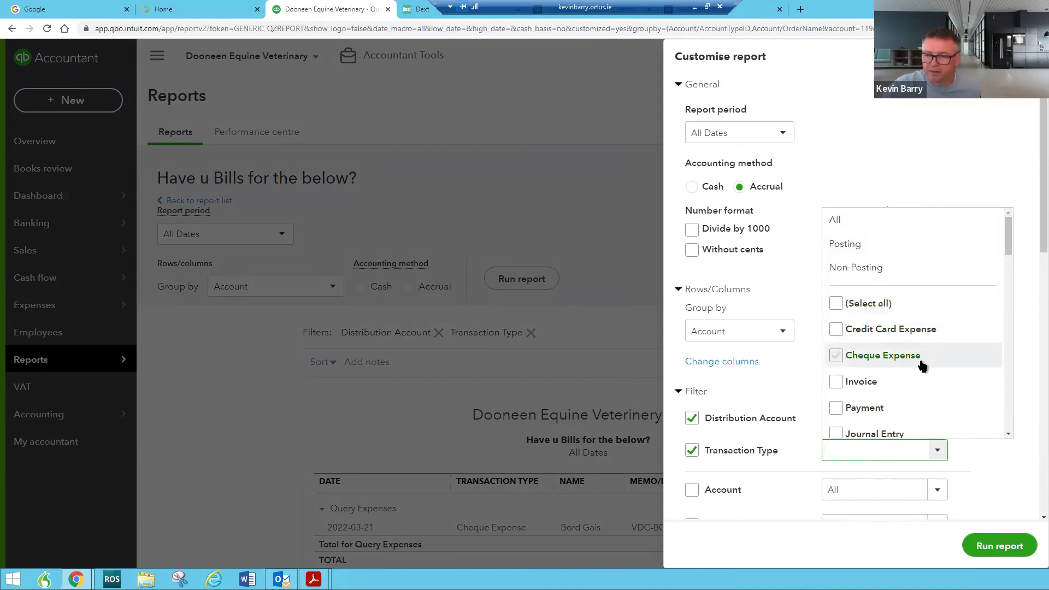
{"action": "scroll", "coordinate": [923, 394], "scroll_direction": "down", "scroll_amount": 1}
{"action": "left_click", "coordinate": [835, 303]}
{"action": "left_click", "coordinate": [835, 303]}
{"action": "scroll", "coordinate": [929, 362], "scroll_direction": "down", "scroll_amount": 3}
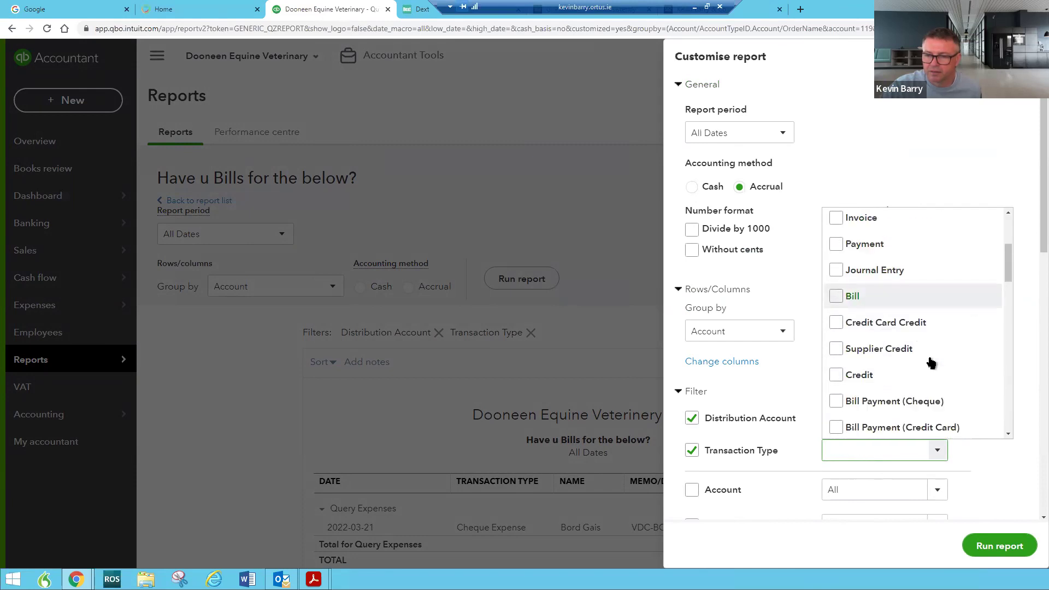
{"action": "scroll", "coordinate": [931, 365], "scroll_direction": "down", "scroll_amount": 2}
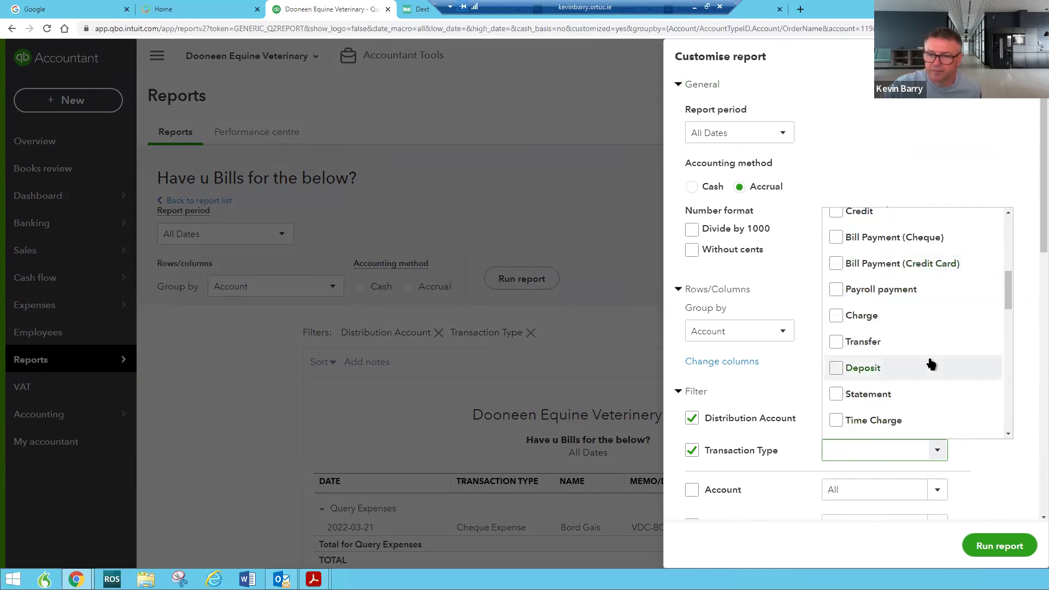
{"action": "left_click", "coordinate": [838, 367]}
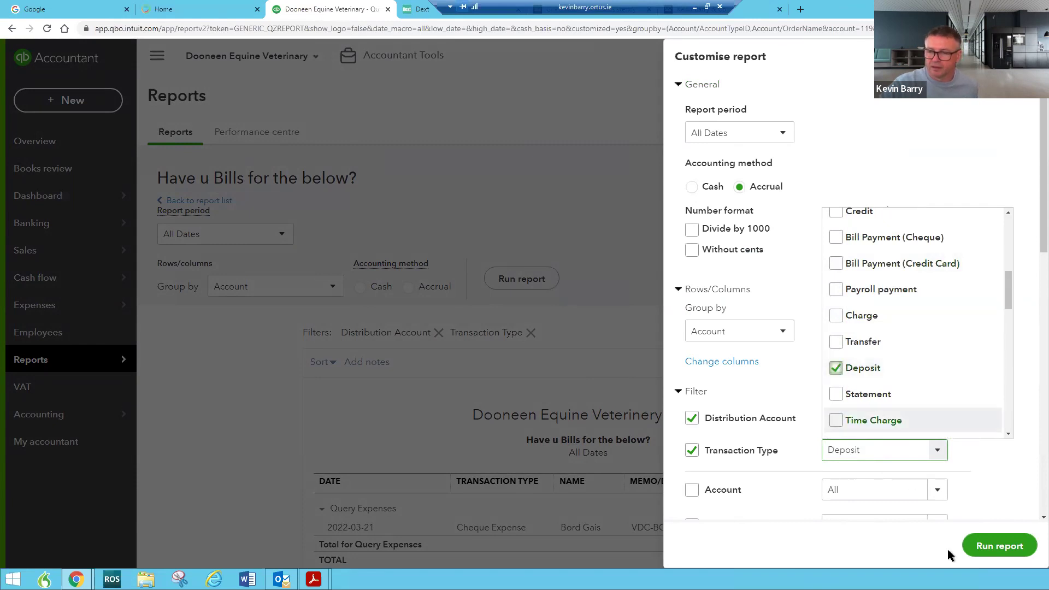
{"action": "left_click", "coordinate": [1001, 547]}
{"action": "scroll", "coordinate": [547, 405], "scroll_direction": "down", "scroll_amount": 3}
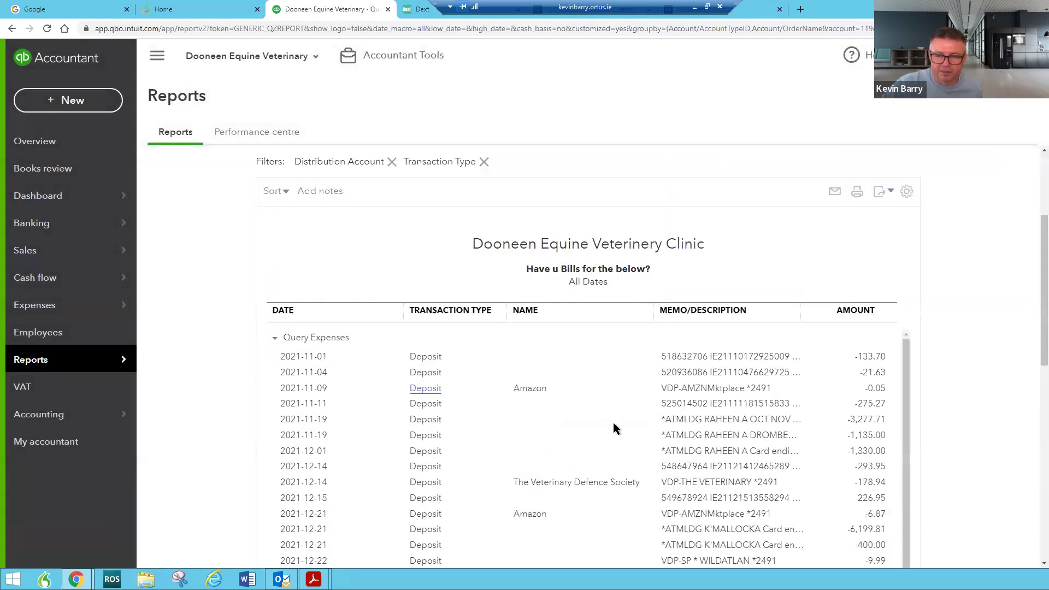
{"action": "scroll", "coordinate": [722, 464], "scroll_direction": "down", "scroll_amount": 5}
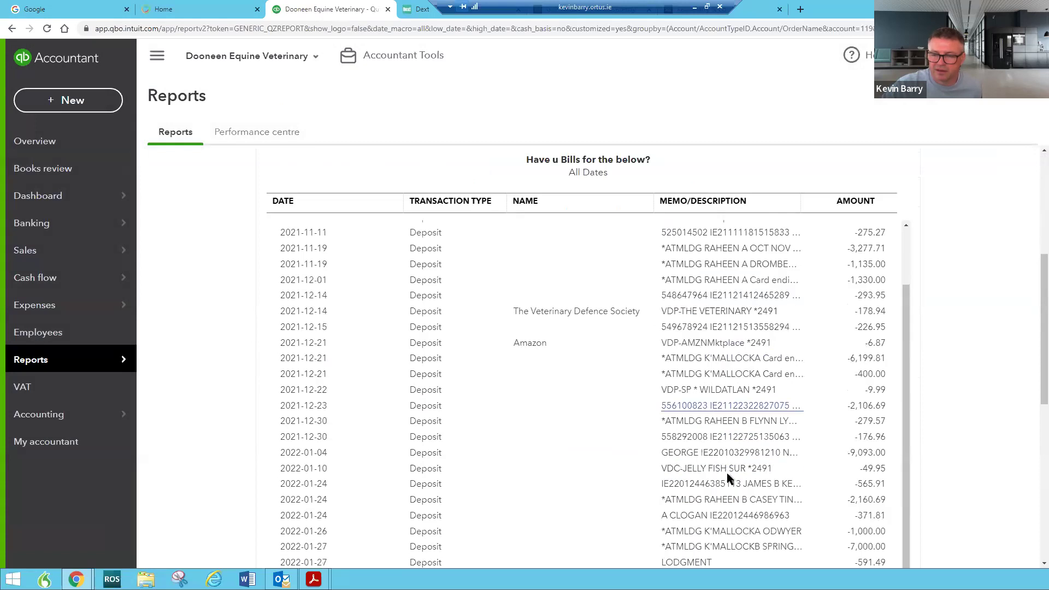
{"action": "scroll", "coordinate": [727, 473], "scroll_direction": "down", "scroll_amount": 2}
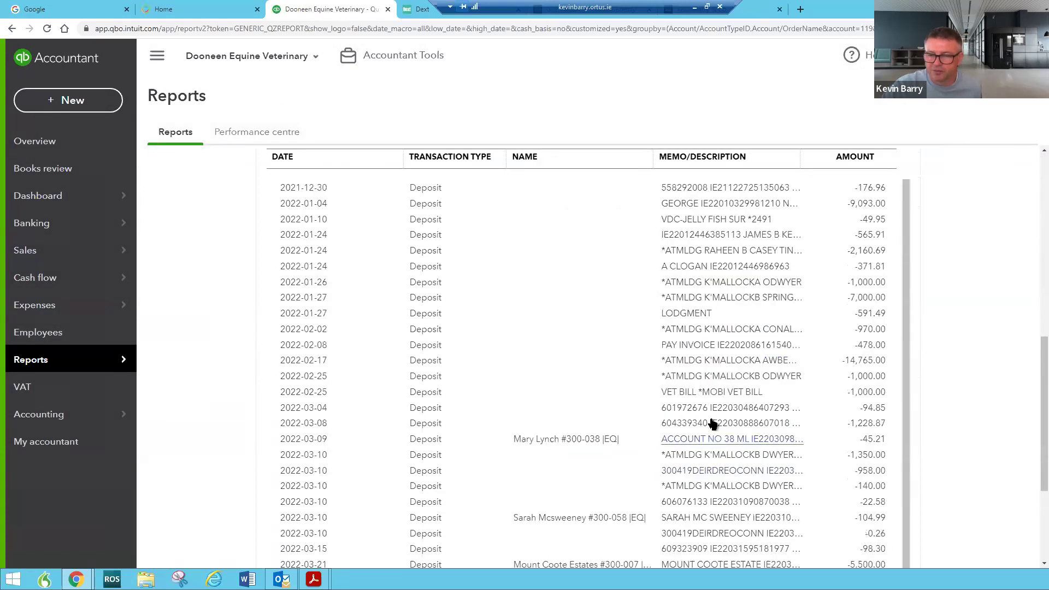
{"action": "scroll", "coordinate": [715, 416], "scroll_direction": "down", "scroll_amount": 3}
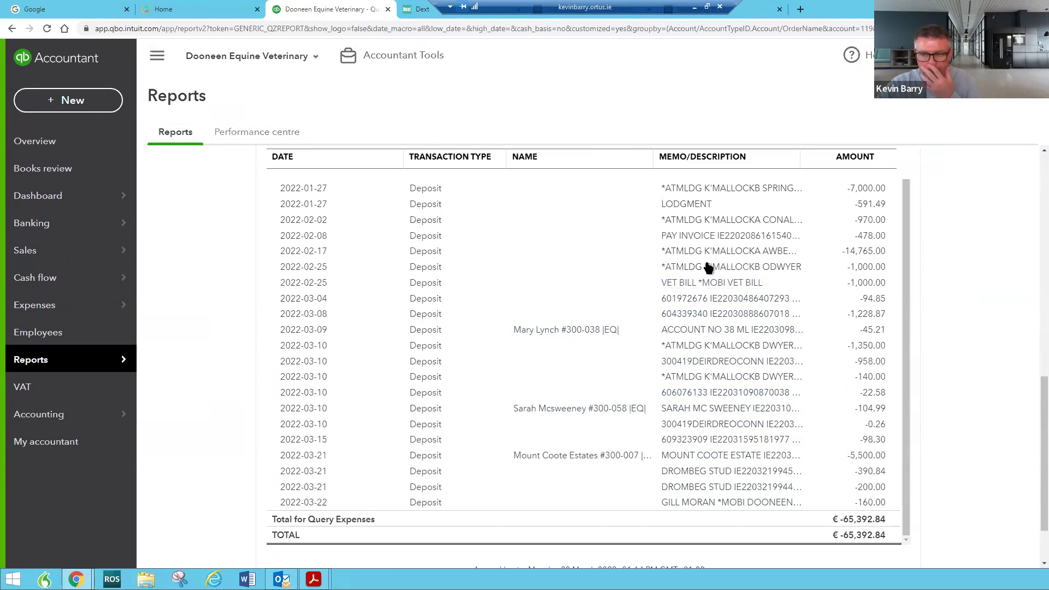
{"action": "scroll", "coordinate": [710, 254], "scroll_direction": "up", "scroll_amount": 1}
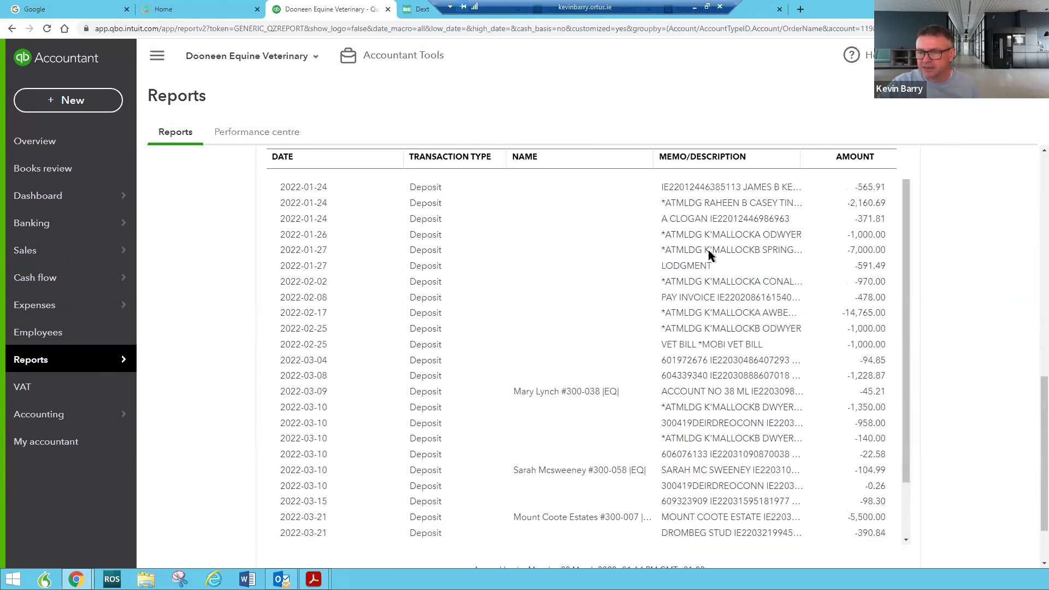
{"action": "scroll", "coordinate": [712, 257], "scroll_direction": "up", "scroll_amount": 6}
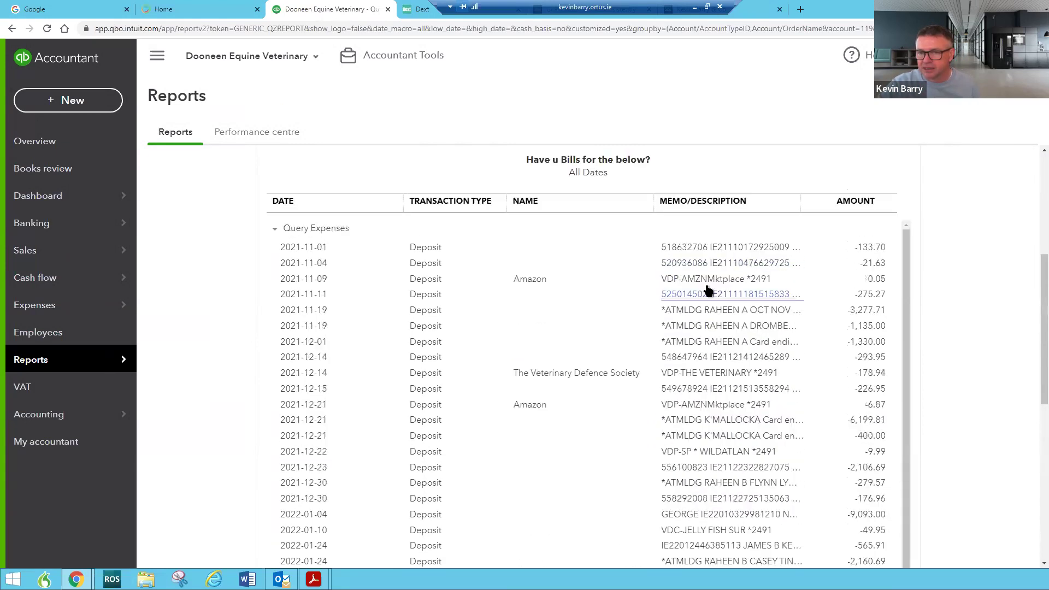
{"action": "left_click", "coordinate": [685, 248]}
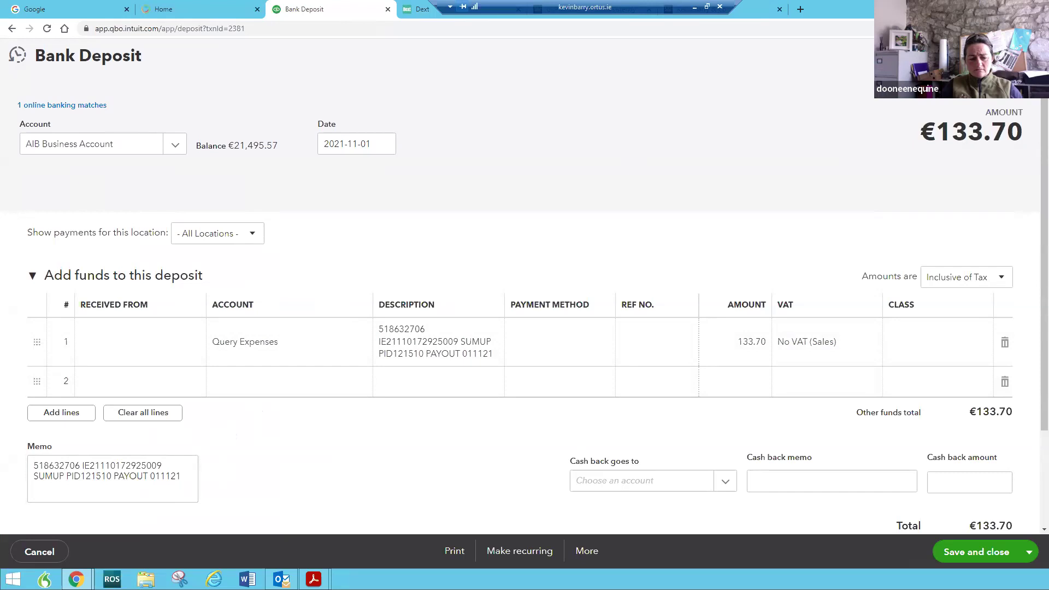
{"action": "key", "text": "alt+Left"}
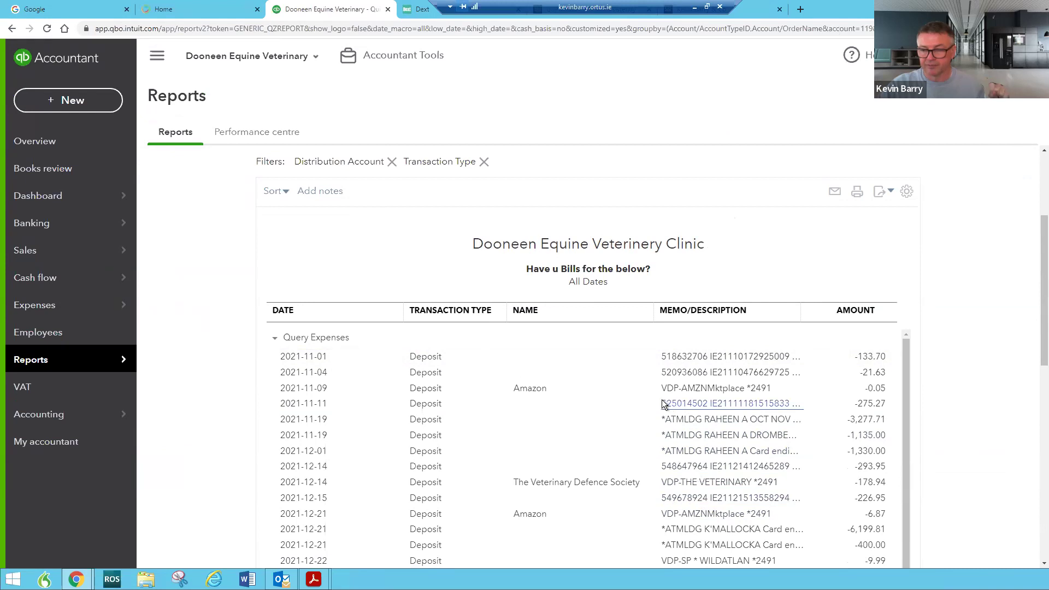
From the Business overview dashboard, open the AIB Business Account's bank register
{"action": "mouse_move", "coordinate": [82, 196]}
{"action": "left_click", "coordinate": [188, 220]}
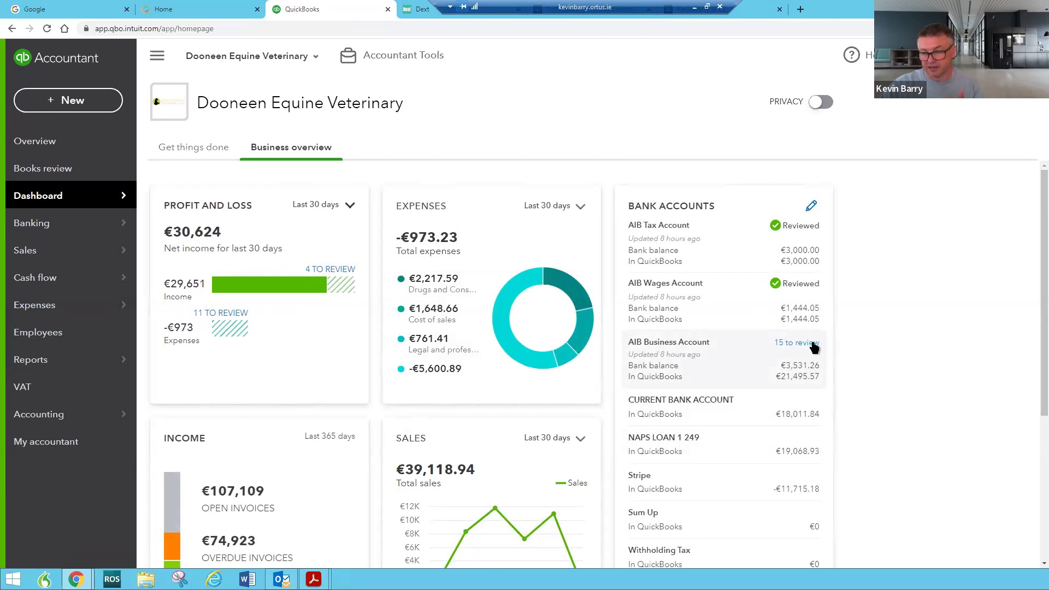
{"action": "left_click", "coordinate": [678, 366]}
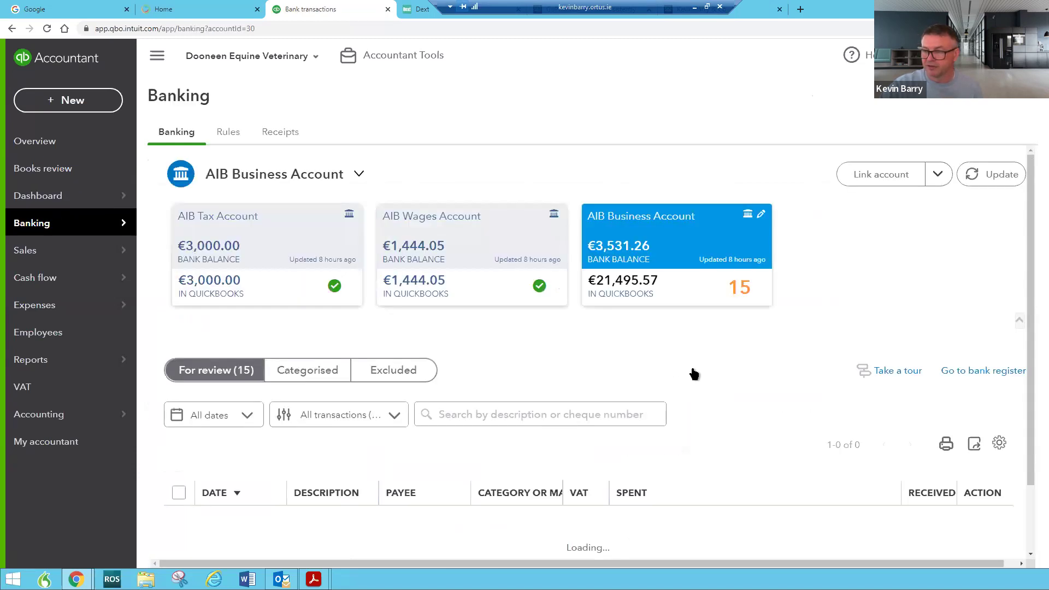
{"action": "scroll", "coordinate": [761, 386], "scroll_direction": "down", "scroll_amount": 3}
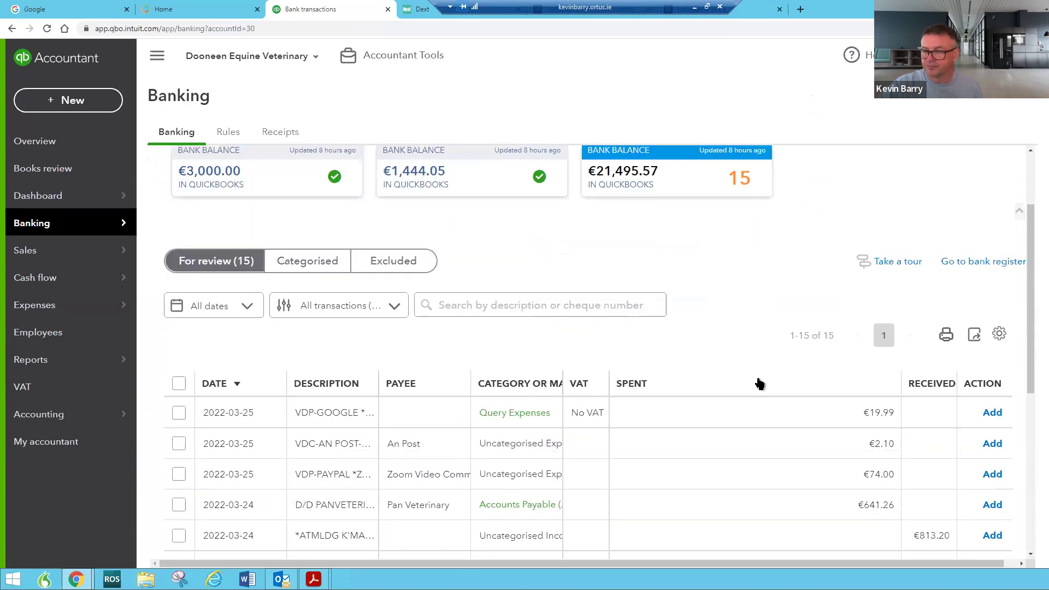
{"action": "scroll", "coordinate": [976, 274], "scroll_direction": "up", "scroll_amount": 2}
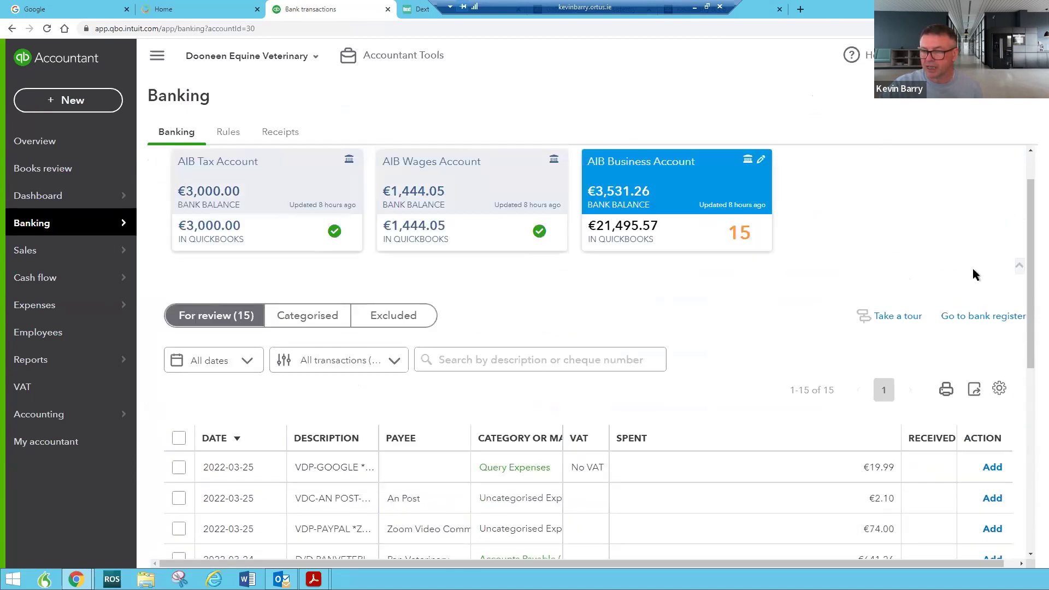
{"action": "left_click", "coordinate": [976, 317]}
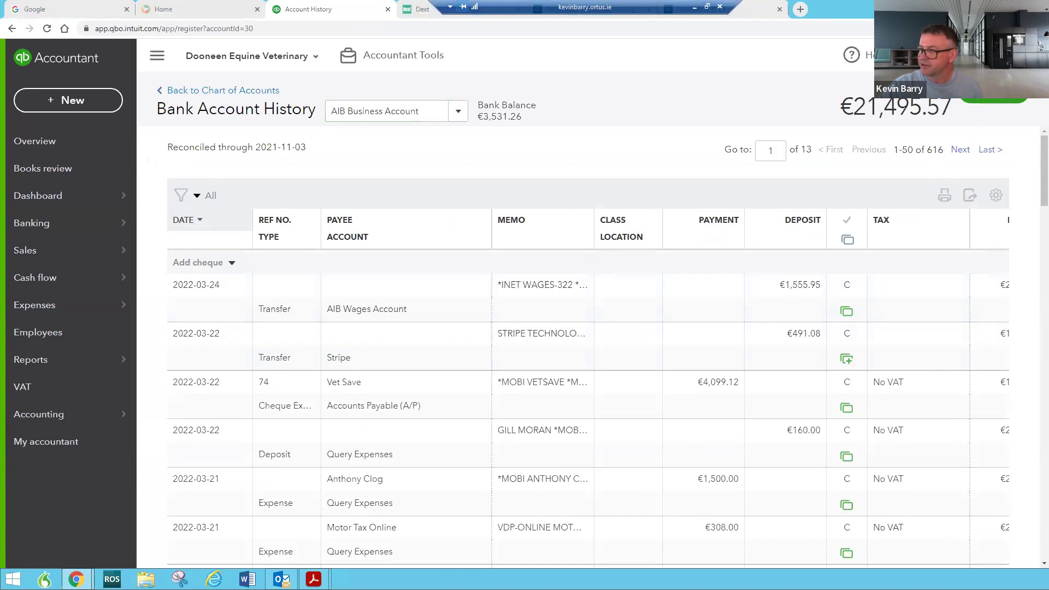
{"action": "key", "text": "alt+Tab"}
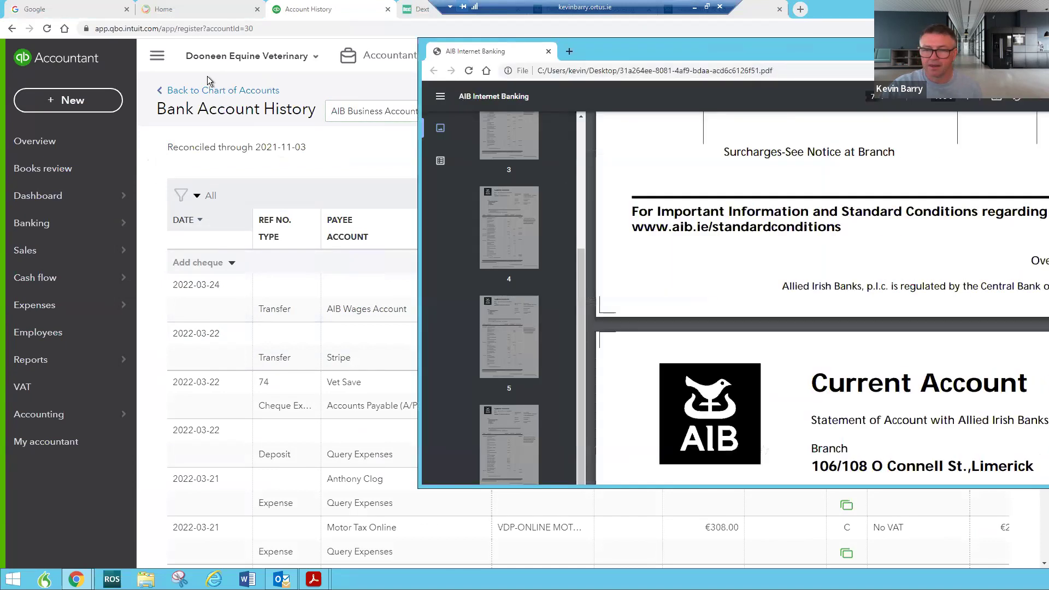
{"action": "scroll", "coordinate": [541, 307], "scroll_direction": "down", "scroll_amount": 15}
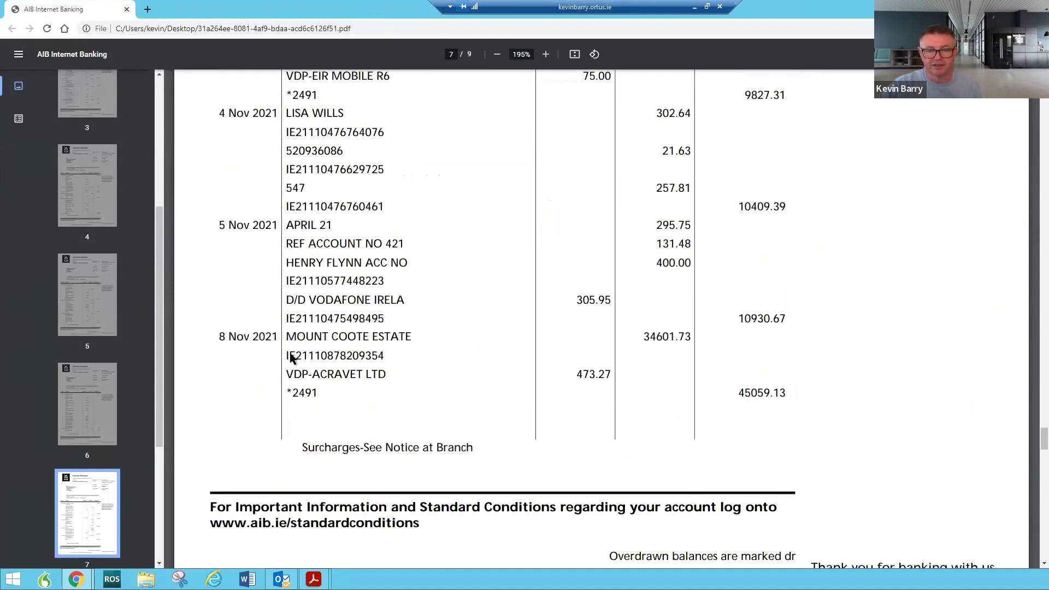
{"action": "left_click_drag", "start_coordinate": [86, 9], "coordinate": [1048, 57]}
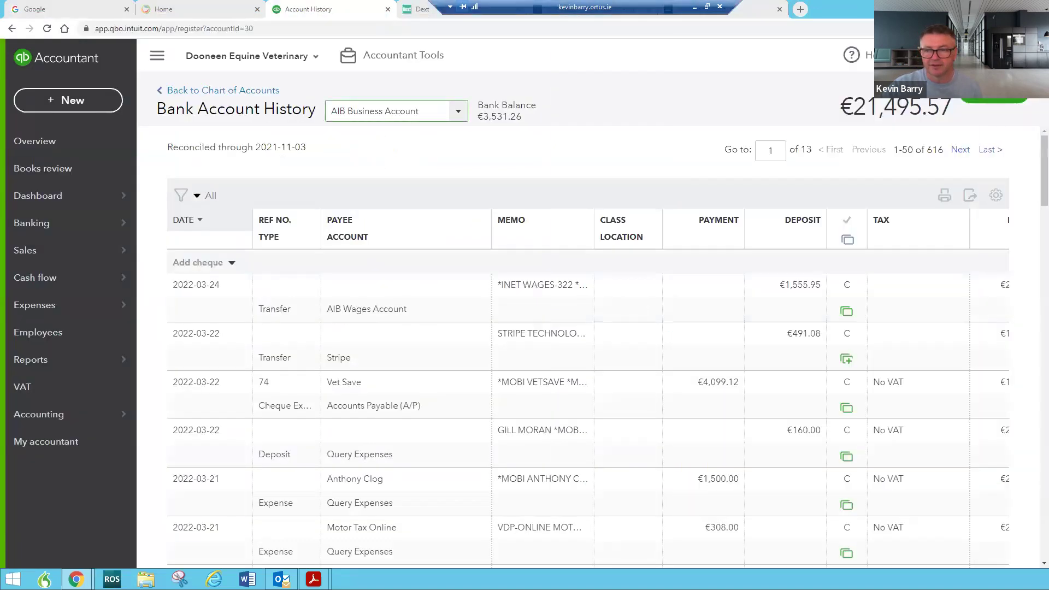
{"action": "left_click", "coordinate": [1022, 107]}
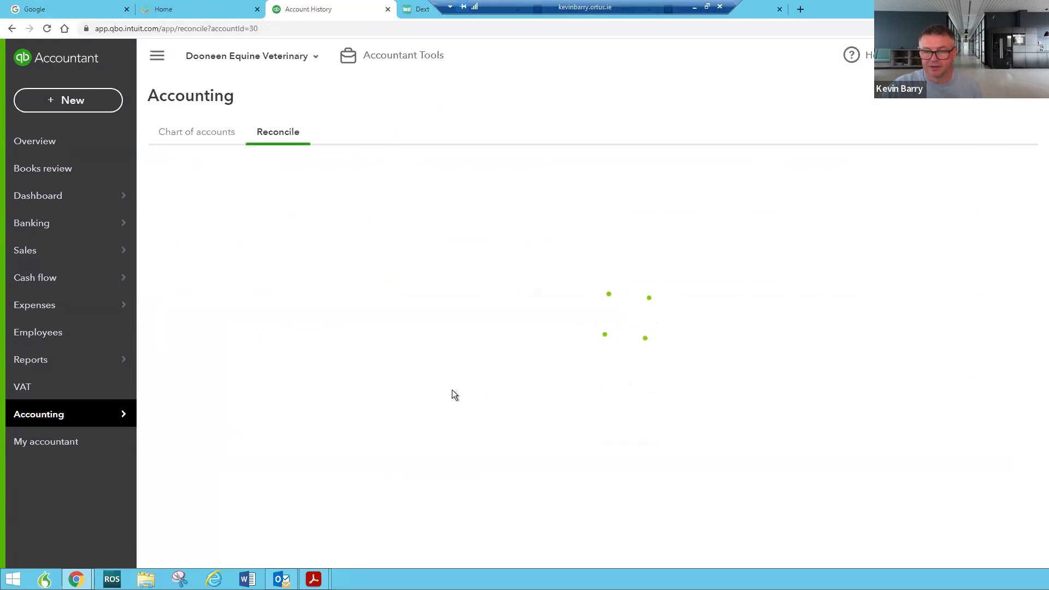
{"action": "left_click", "coordinate": [342, 394]}
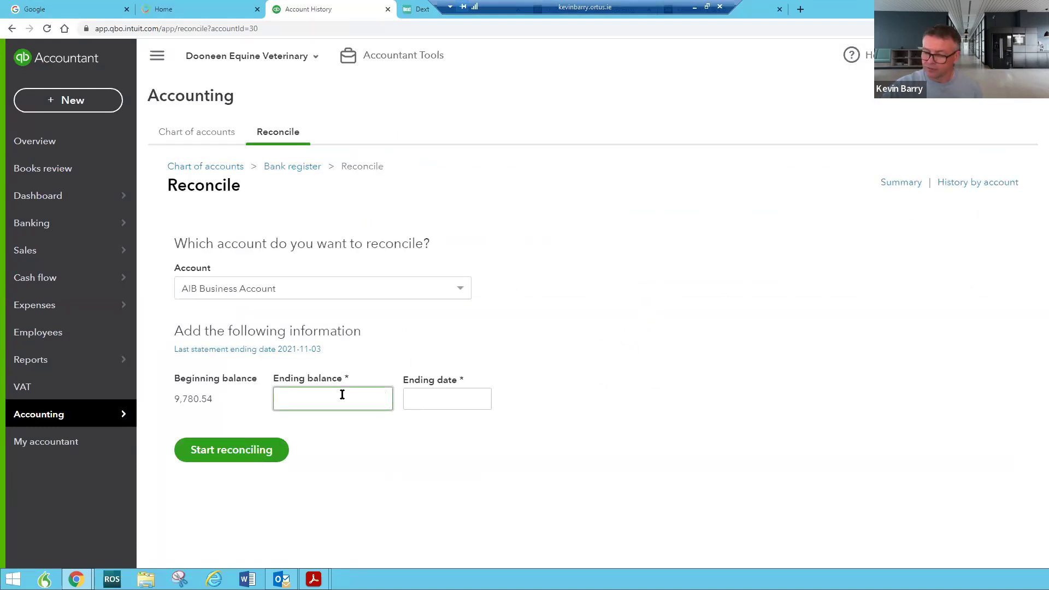
{"action": "type", "text": ".13"}
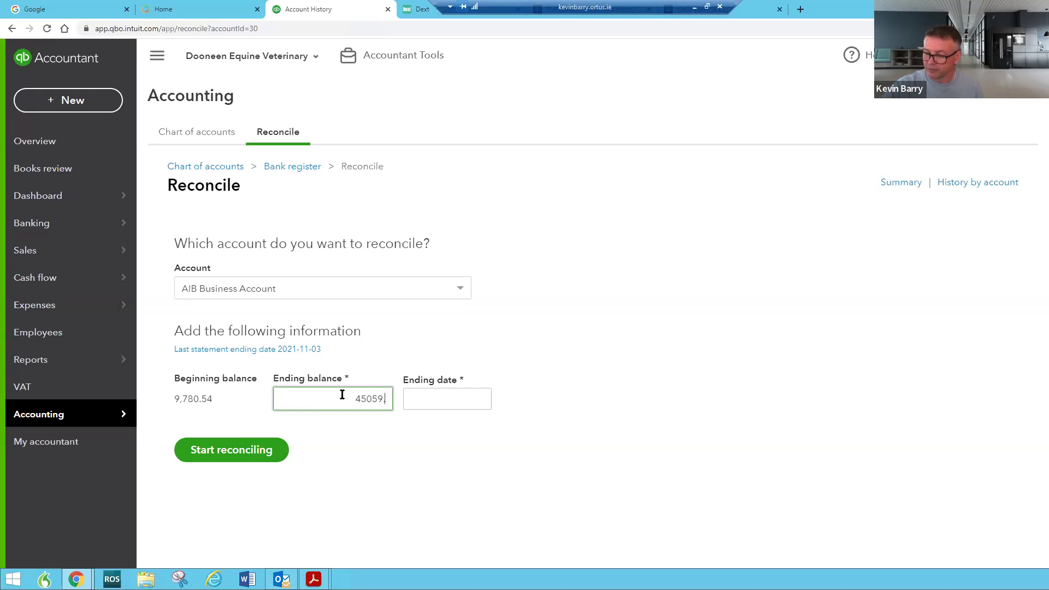
{"action": "left_click", "coordinate": [459, 397]}
{"action": "left_click", "coordinate": [459, 397]}
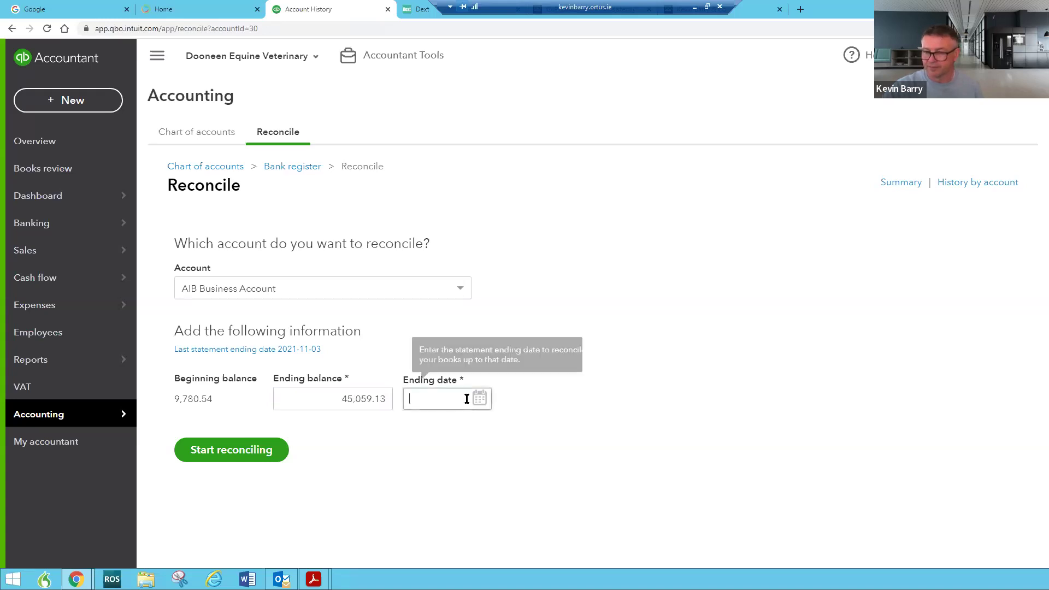
{"action": "left_click", "coordinate": [479, 399]}
{"action": "left_click", "coordinate": [420, 227]}
{"action": "left_click", "coordinate": [420, 226]}
{"action": "left_click", "coordinate": [420, 227]}
{"action": "left_click", "coordinate": [420, 227]}
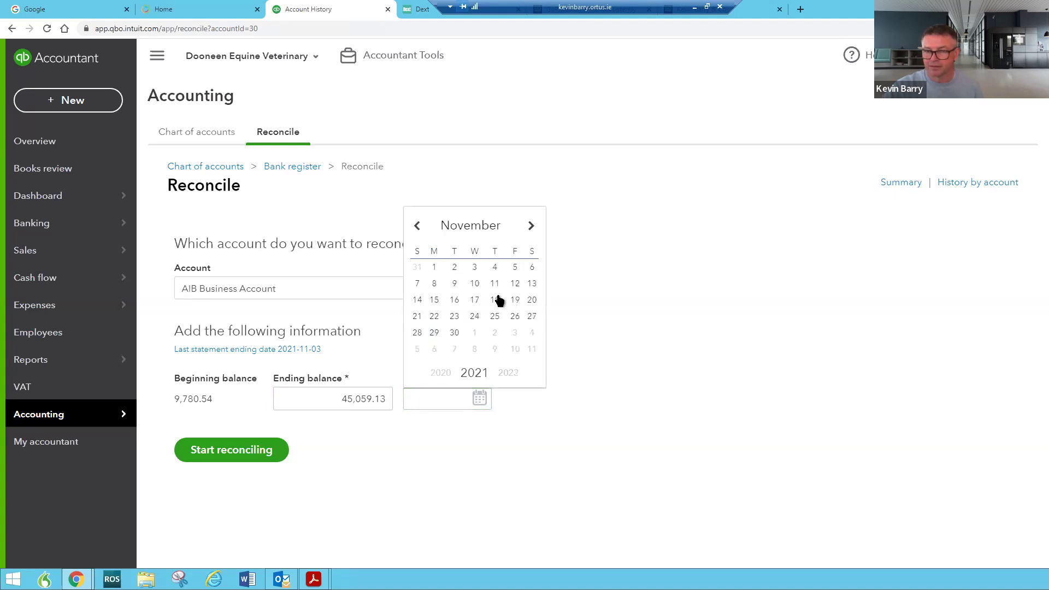
{"action": "left_click", "coordinate": [433, 284]}
{"action": "left_click", "coordinate": [281, 448]}
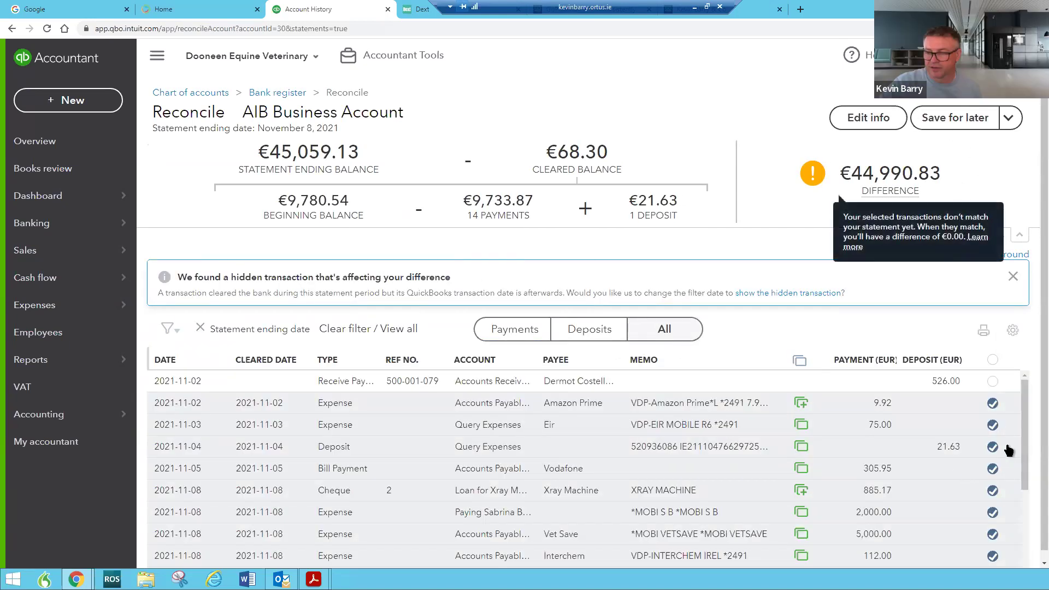
{"action": "scroll", "coordinate": [987, 418], "scroll_direction": "down", "scroll_amount": 3}
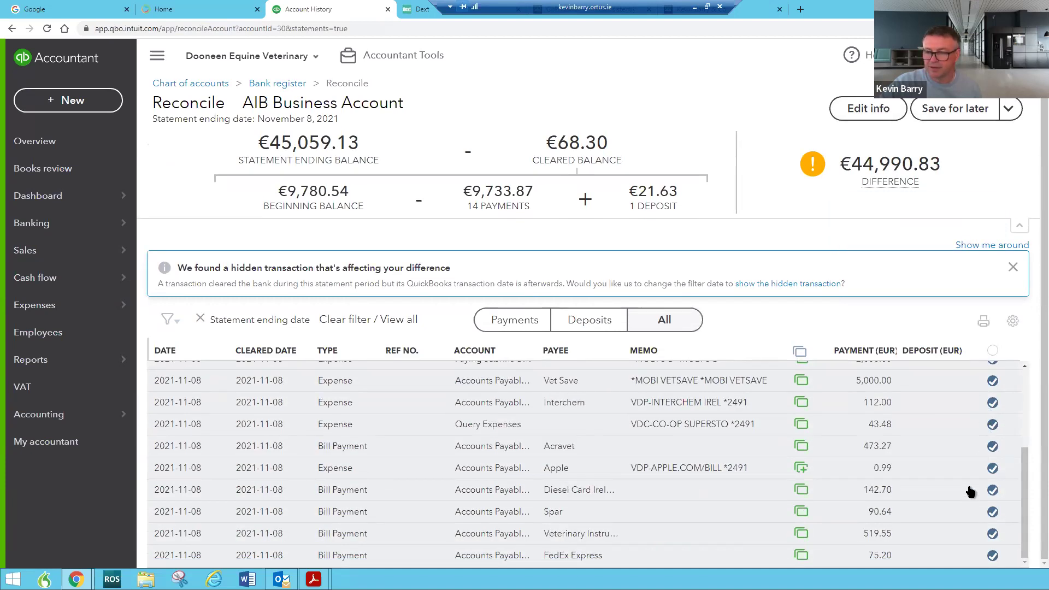
{"action": "scroll", "coordinate": [972, 492], "scroll_direction": "up", "scroll_amount": 3}
{"action": "scroll", "coordinate": [972, 492], "scroll_direction": "down", "scroll_amount": 3}
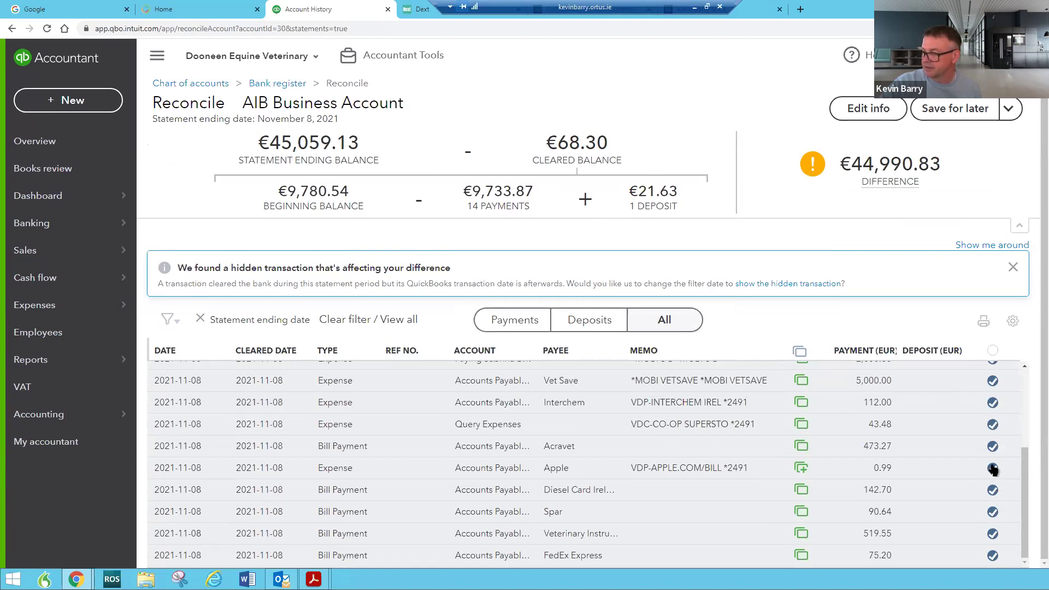
{"action": "left_click_drag", "start_coordinate": [1030, 521], "coordinate": [1035, 495]}
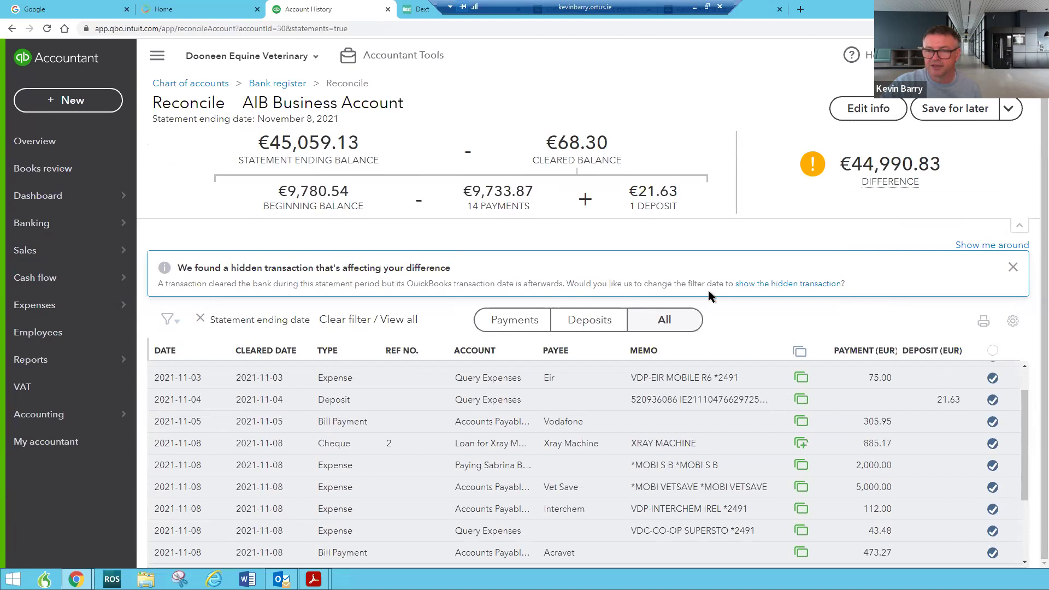
Edit the statement info to set the ending date to 9 November 2021 and save
{"action": "left_click", "coordinate": [857, 107]}
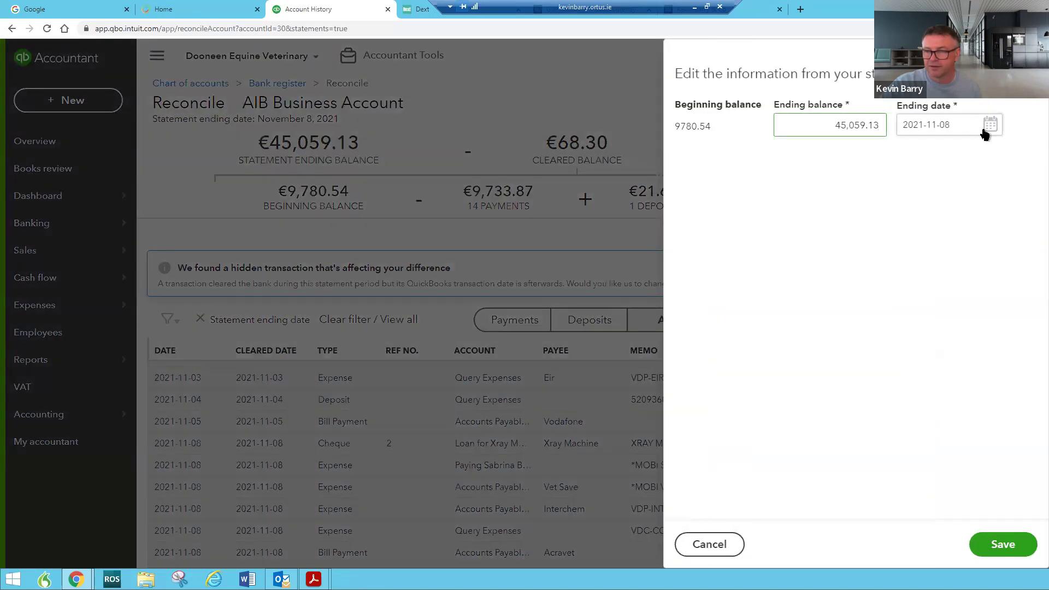
{"action": "left_click", "coordinate": [991, 127]}
{"action": "left_click", "coordinate": [950, 219]}
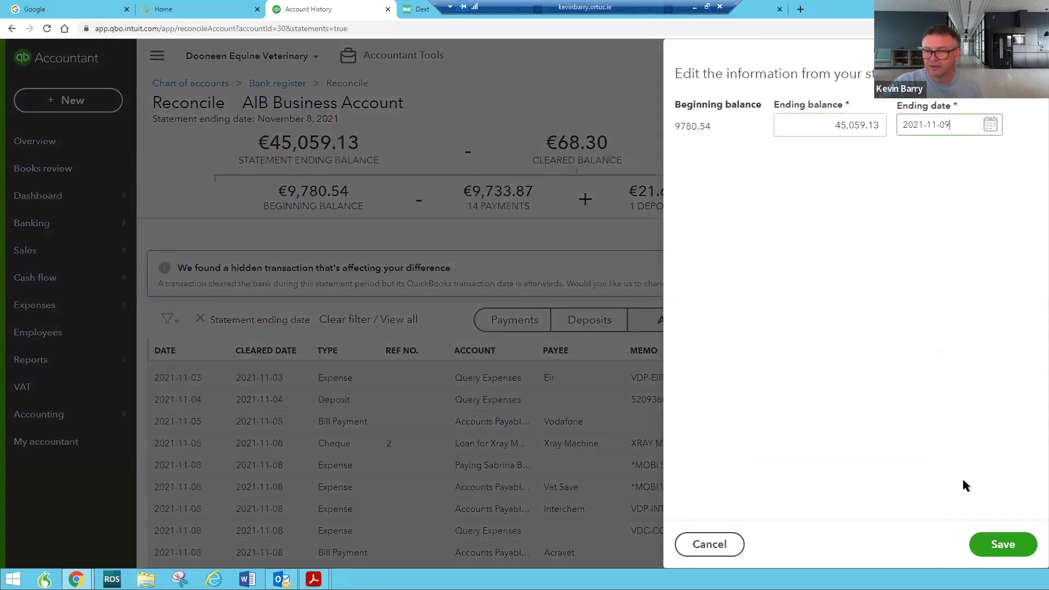
{"action": "left_click", "coordinate": [993, 539]}
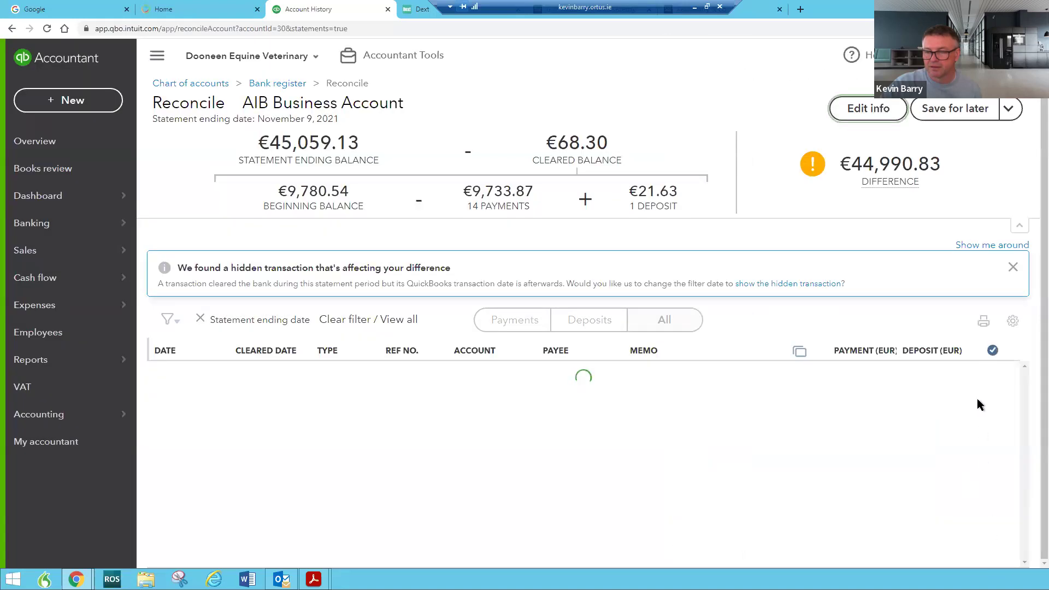
{"action": "left_click_drag", "start_coordinate": [1027, 422], "coordinate": [1001, 360]}
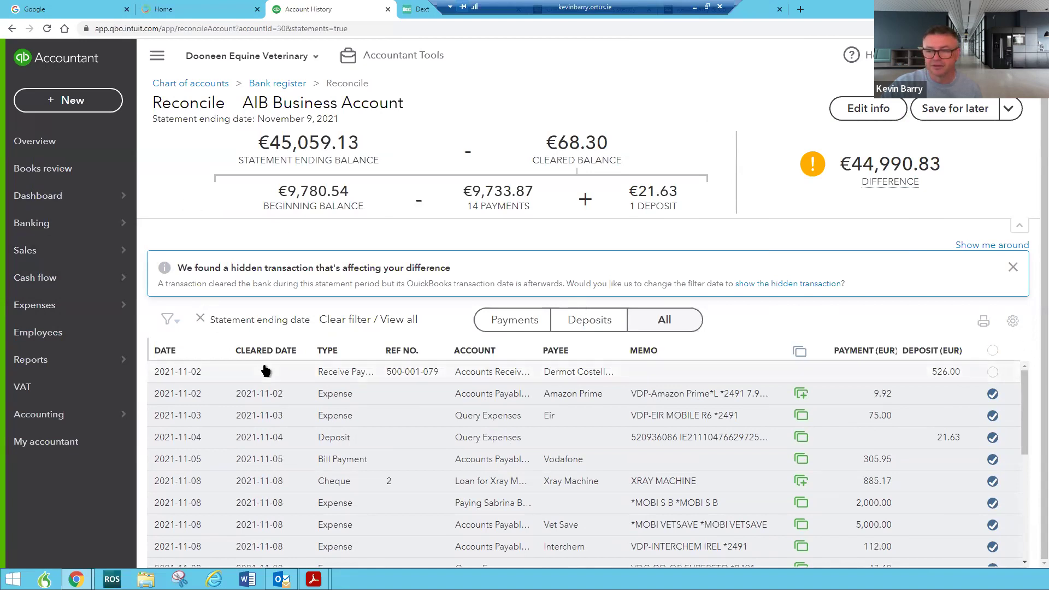
Search the customer list for 'coot' and open Mount Coote Estates
{"action": "mouse_move", "coordinate": [109, 251]}
{"action": "left_click", "coordinate": [180, 277]}
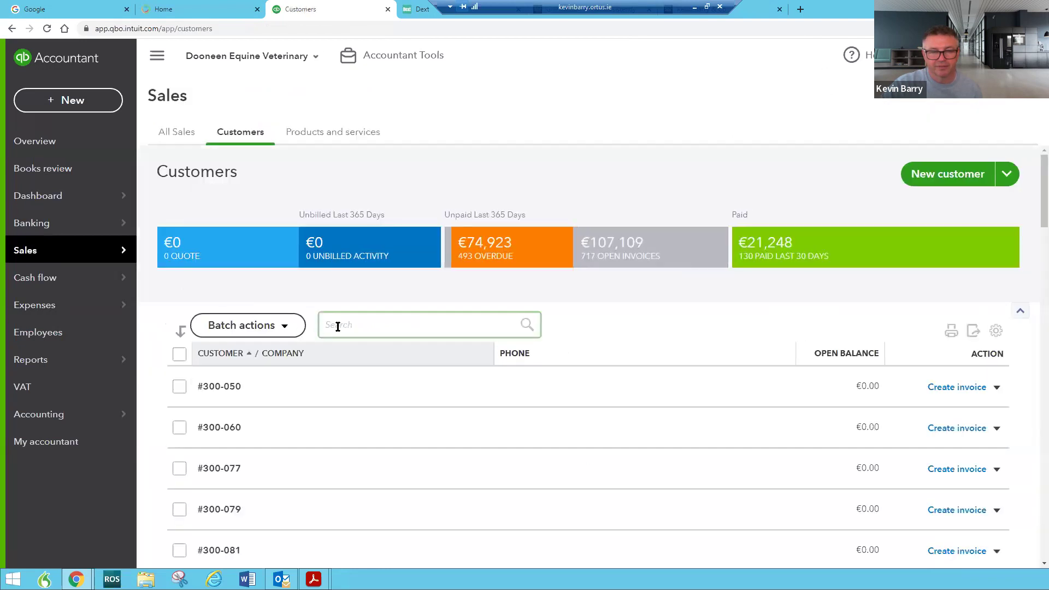
{"action": "type", "text": "coot"}
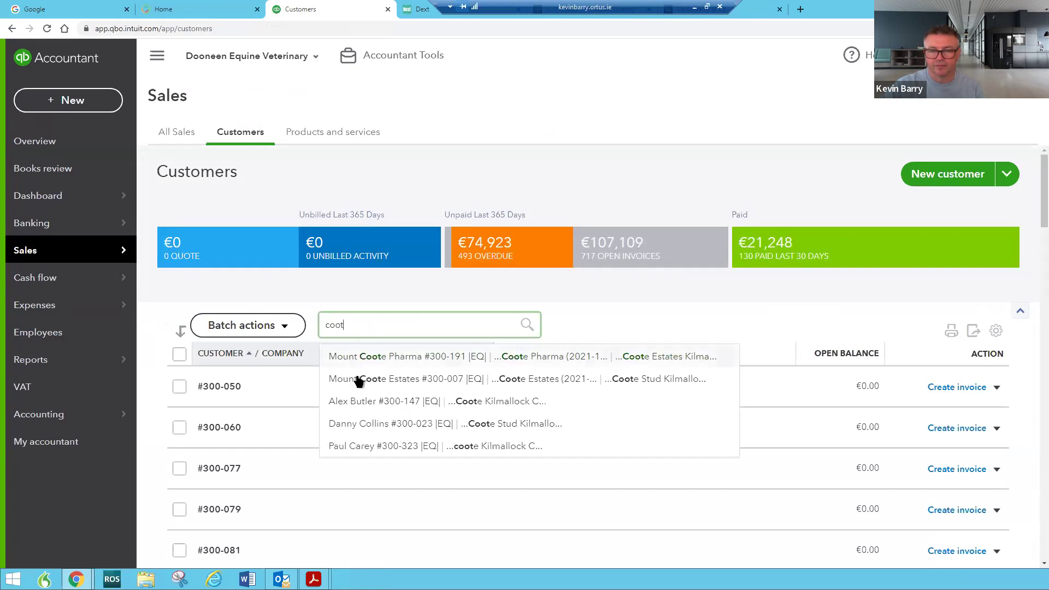
{"action": "left_click", "coordinate": [360, 380]}
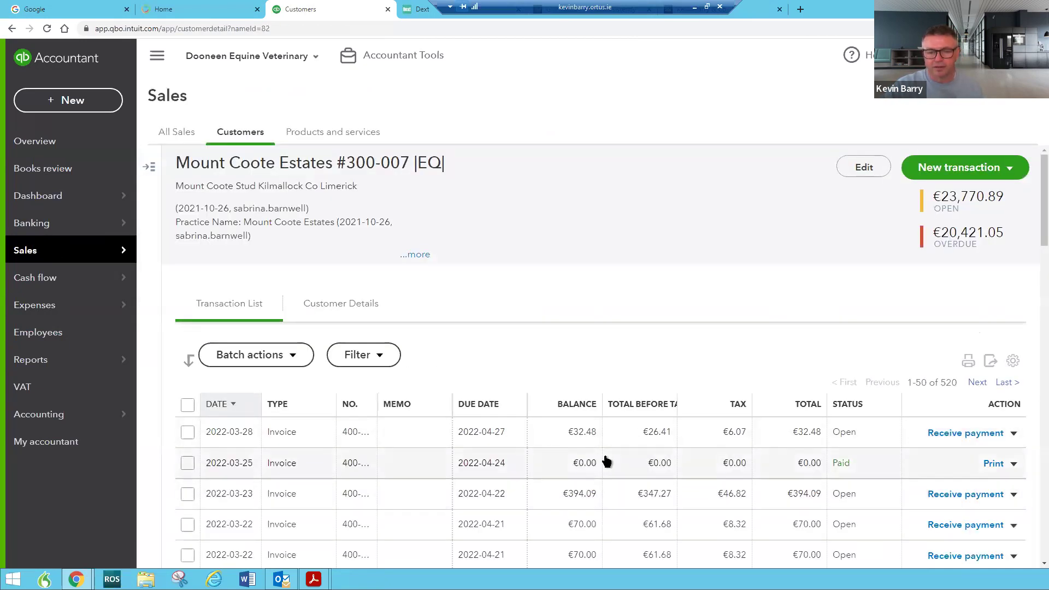
Scroll through Mount Coote Estates' list of 520 transactions
{"action": "scroll", "coordinate": [604, 454], "scroll_direction": "down", "scroll_amount": 6}
{"action": "scroll", "coordinate": [609, 456], "scroll_direction": "down", "scroll_amount": 14}
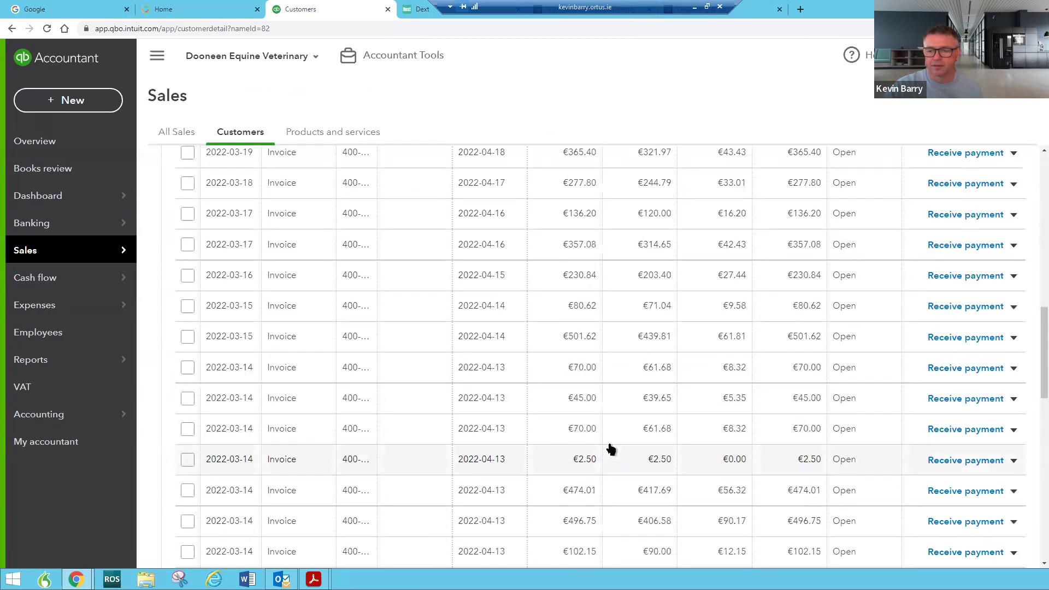
{"action": "scroll", "coordinate": [611, 447], "scroll_direction": "down", "scroll_amount": 1}
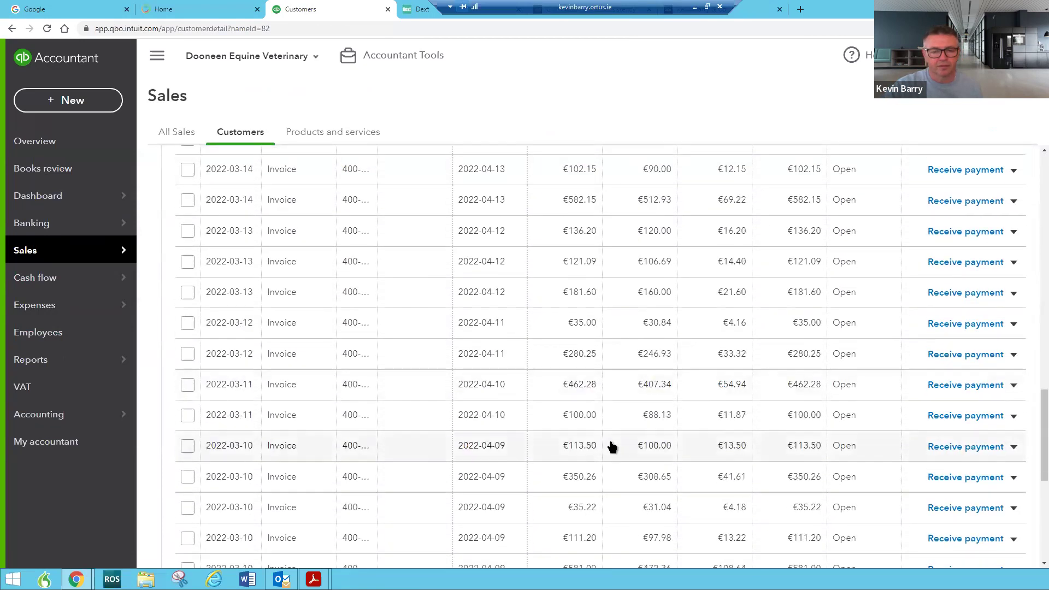
{"action": "scroll", "coordinate": [613, 443], "scroll_direction": "down", "scroll_amount": 7}
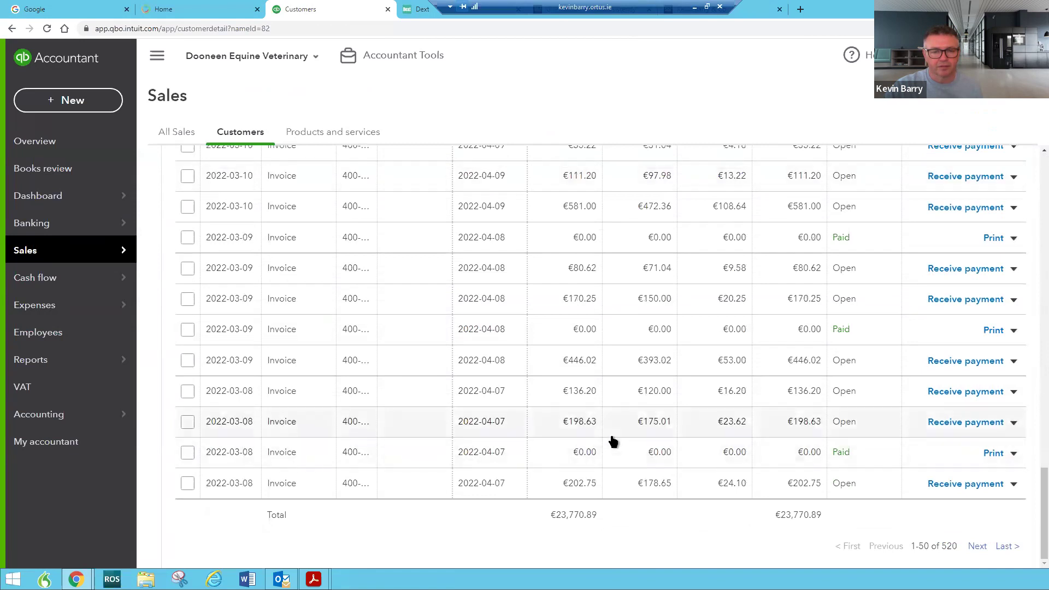
{"action": "scroll", "coordinate": [600, 446], "scroll_direction": "up", "scroll_amount": 3}
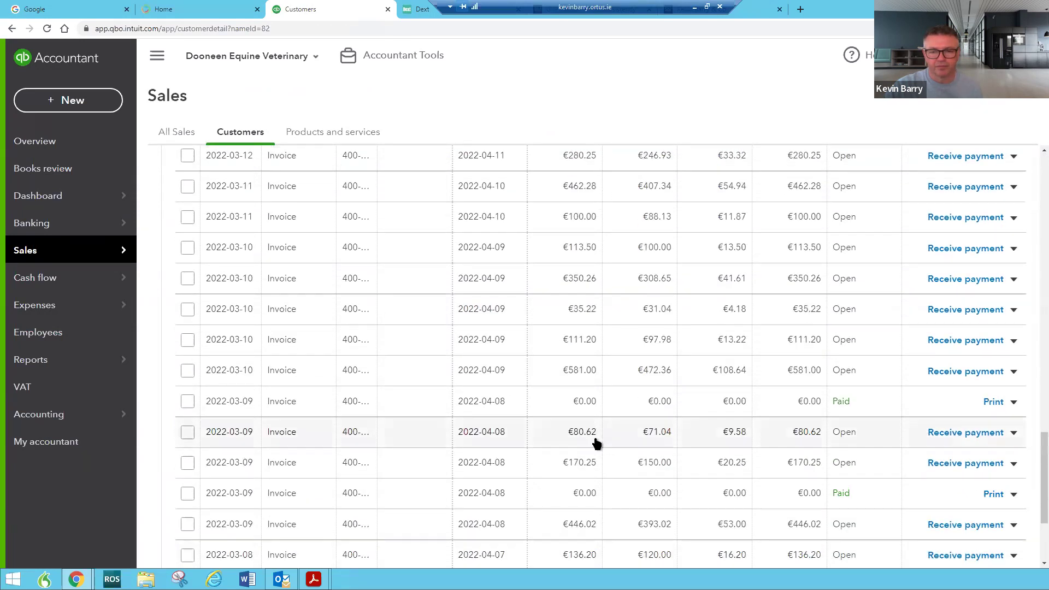
{"action": "scroll", "coordinate": [293, 439], "scroll_direction": "down", "scroll_amount": 3}
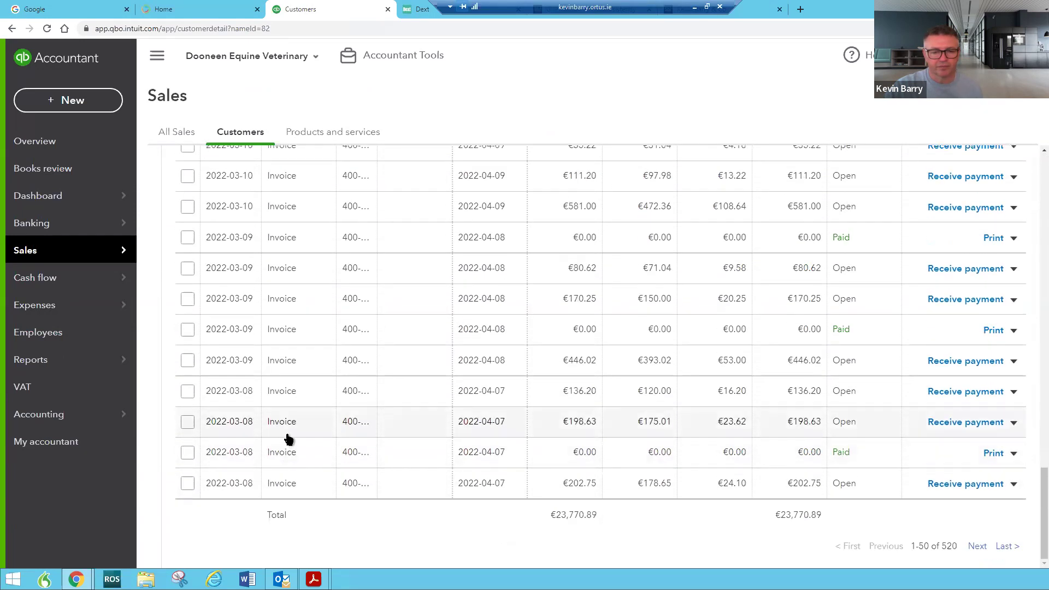
{"action": "scroll", "coordinate": [293, 439], "scroll_direction": "up", "scroll_amount": 15}
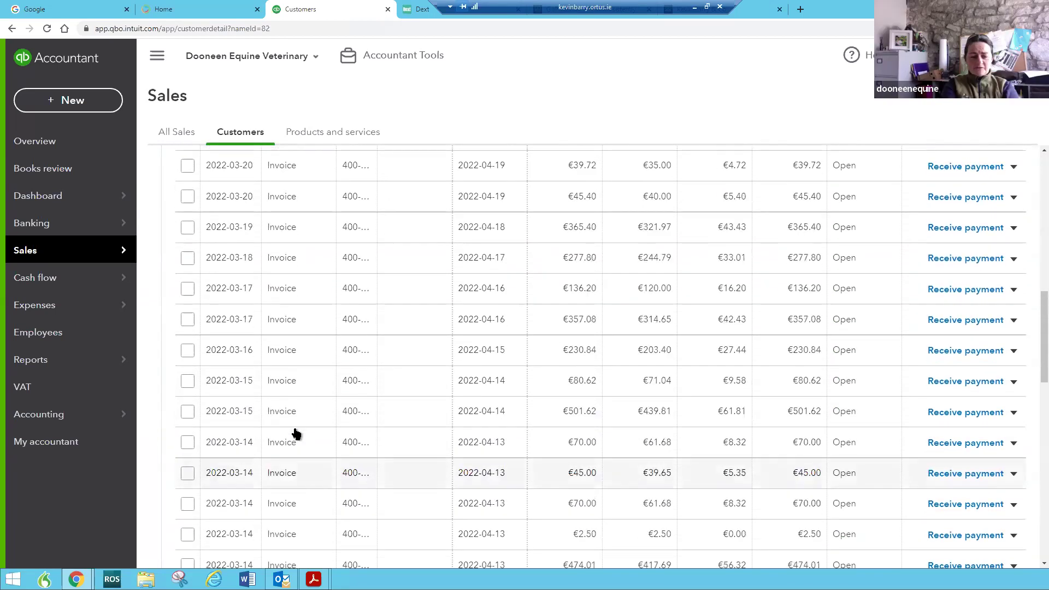
{"action": "scroll", "coordinate": [295, 432], "scroll_direction": "up", "scroll_amount": 5}
{"action": "scroll", "coordinate": [300, 428], "scroll_direction": "up", "scroll_amount": 1}
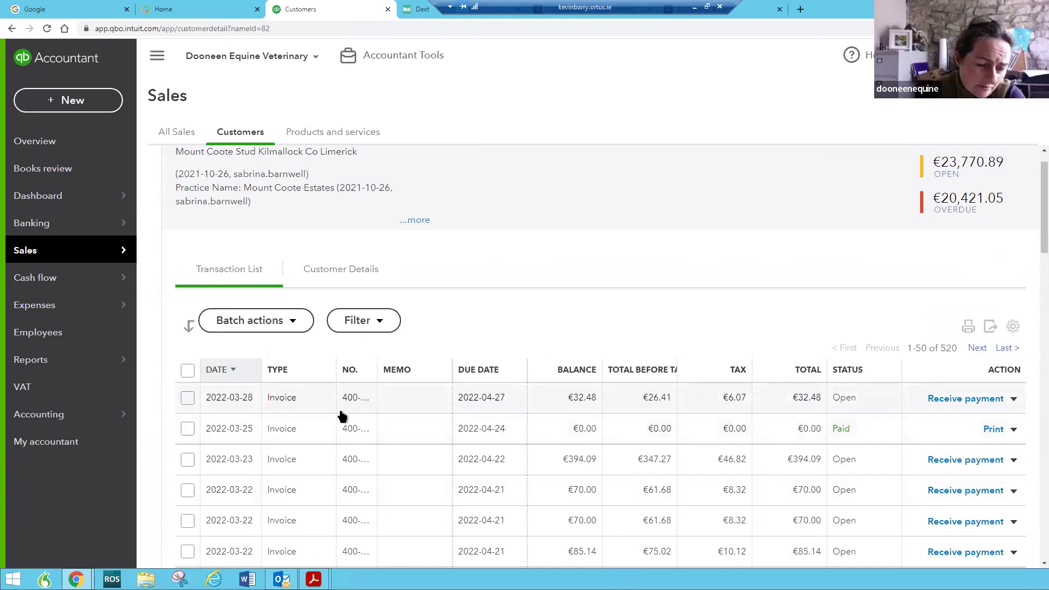
{"action": "scroll", "coordinate": [361, 405], "scroll_direction": "down", "scroll_amount": 9}
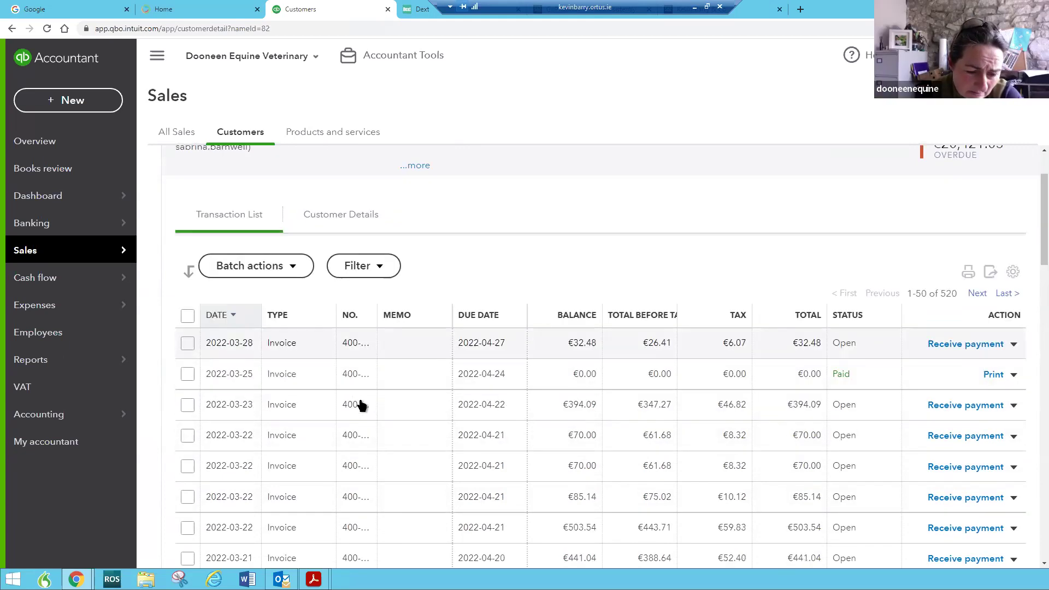
{"action": "scroll", "coordinate": [361, 405], "scroll_direction": "down", "scroll_amount": 15}
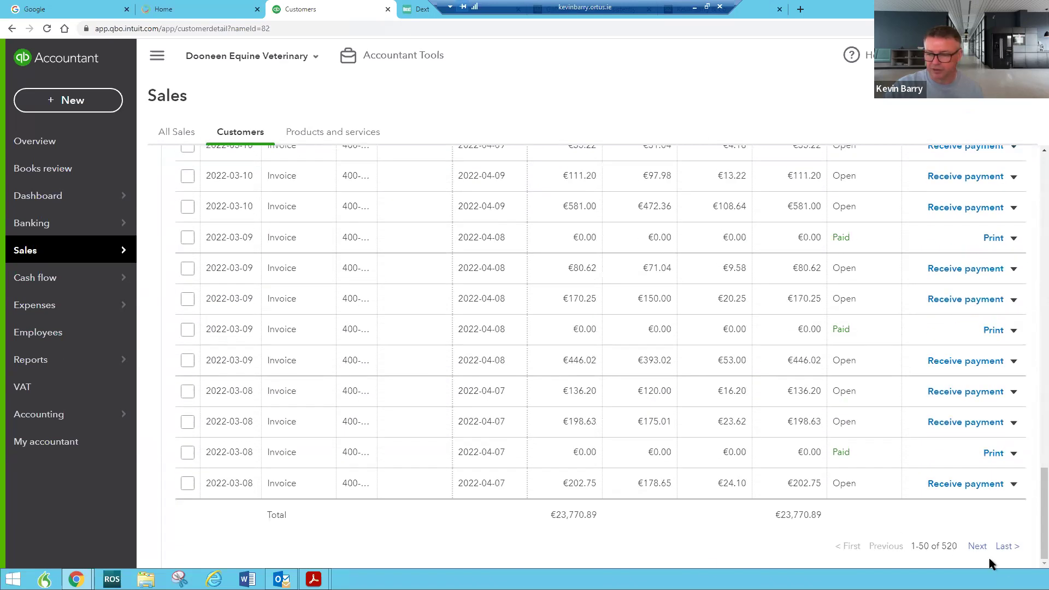
{"action": "left_click", "coordinate": [978, 548]}
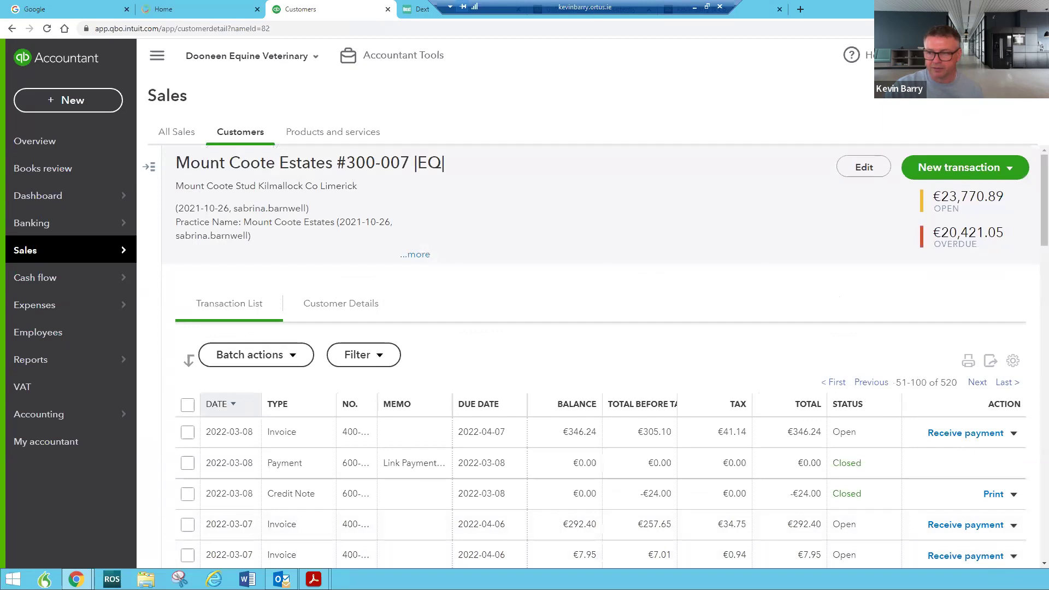
{"action": "scroll", "coordinate": [1034, 234], "scroll_direction": "down", "scroll_amount": 20}
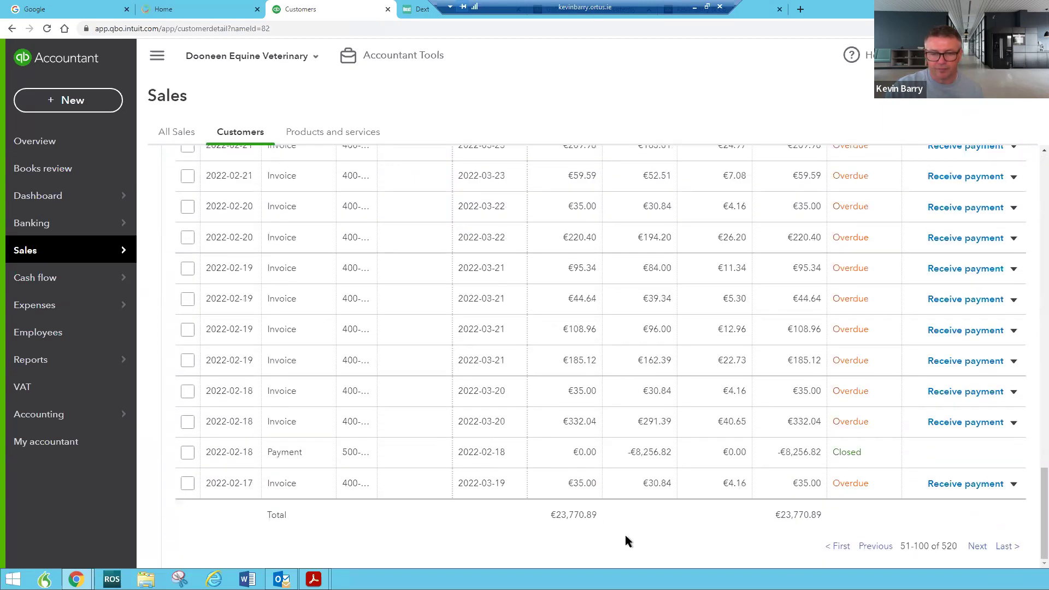
{"action": "left_click", "coordinate": [1006, 547]}
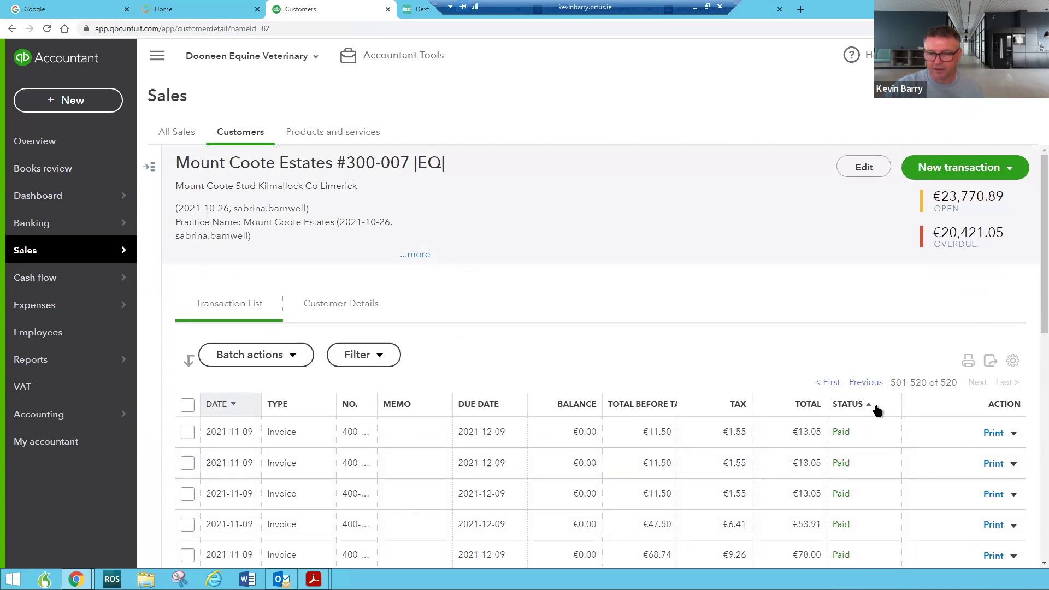
{"action": "scroll", "coordinate": [877, 411], "scroll_direction": "down", "scroll_amount": 3}
{"action": "scroll", "coordinate": [873, 415], "scroll_direction": "down", "scroll_amount": 3}
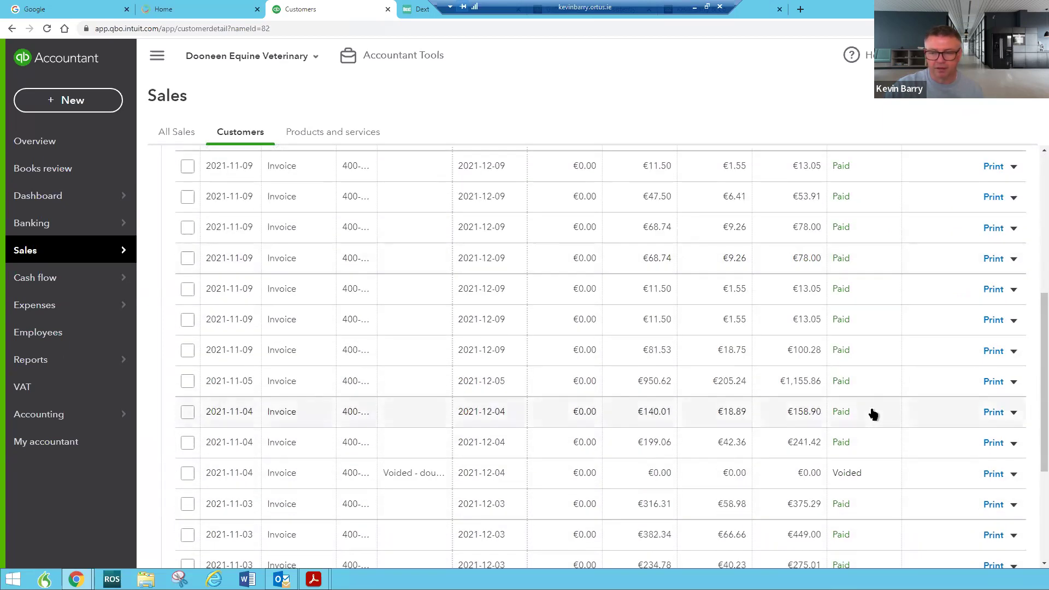
{"action": "scroll", "coordinate": [807, 378], "scroll_direction": "down", "scroll_amount": 1}
{"action": "scroll", "coordinate": [807, 380], "scroll_direction": "down", "scroll_amount": 3}
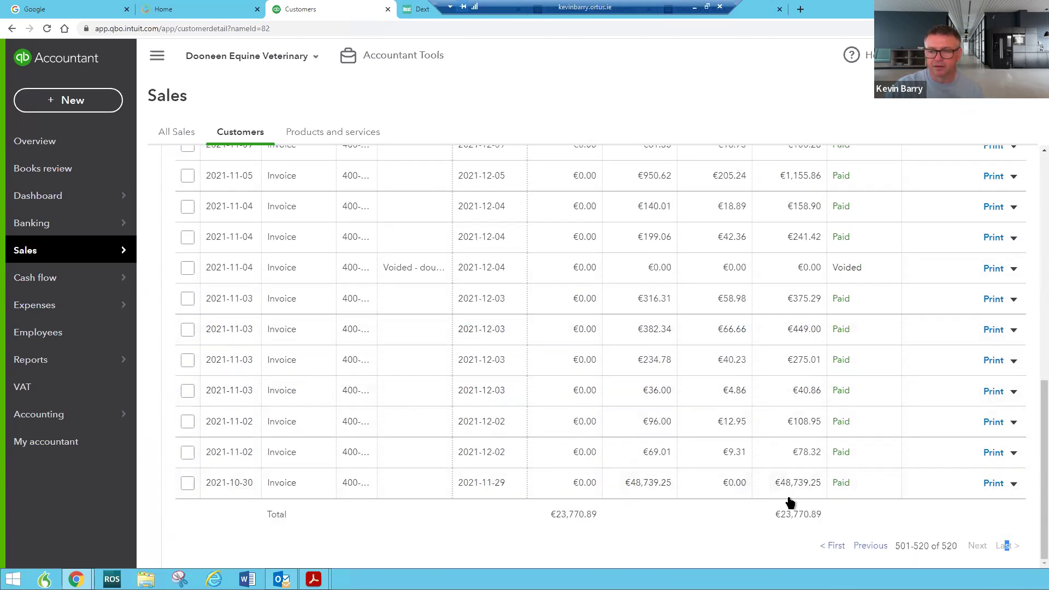
{"action": "scroll", "coordinate": [782, 445], "scroll_direction": "up", "scroll_amount": 7}
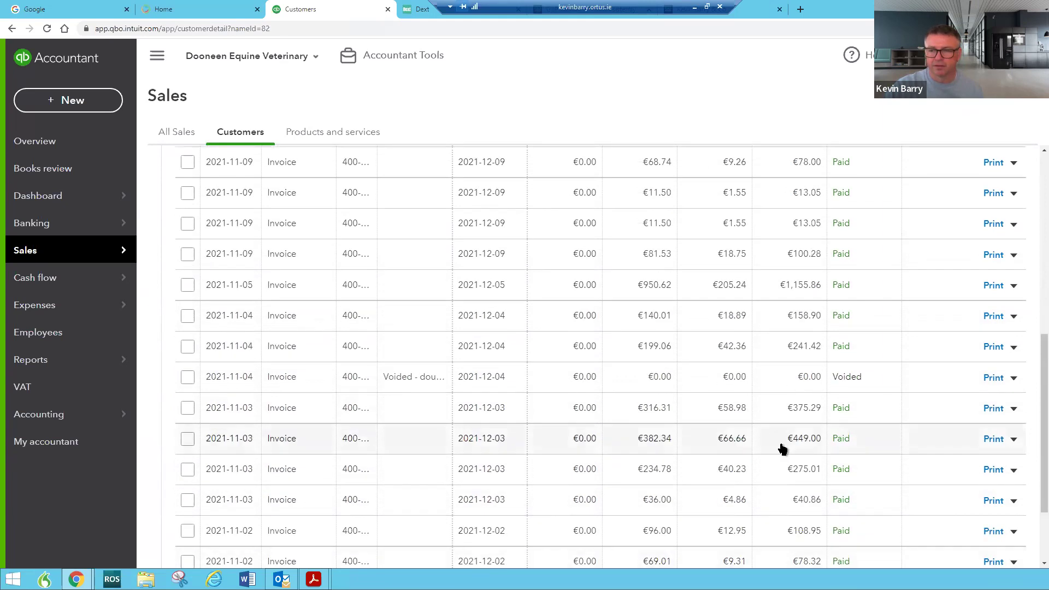
{"action": "scroll", "coordinate": [792, 444], "scroll_direction": "up", "scroll_amount": 3}
{"action": "scroll", "coordinate": [793, 444], "scroll_direction": "down", "scroll_amount": 2}
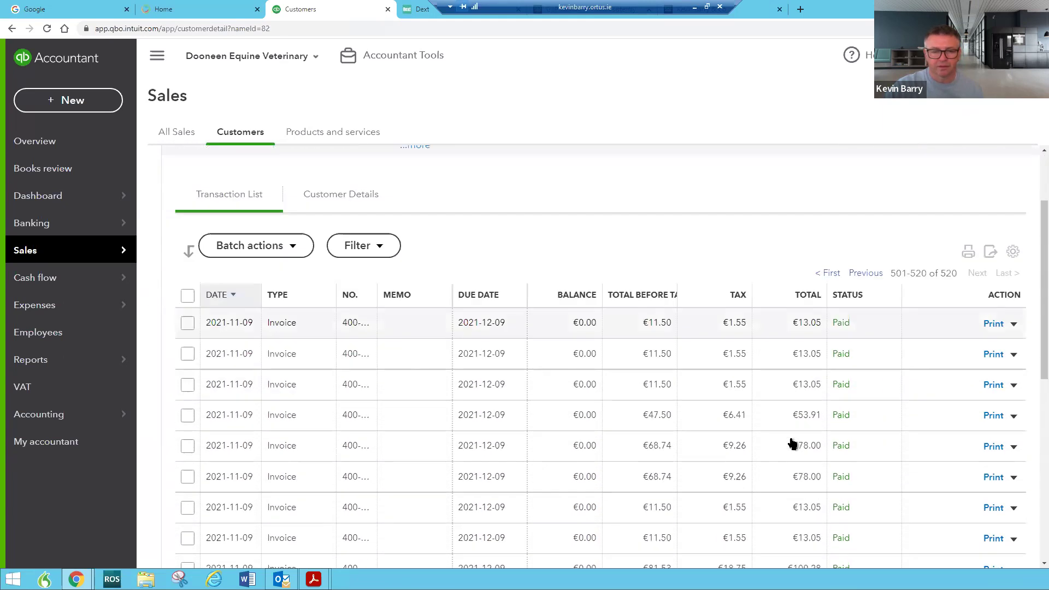
{"action": "scroll", "coordinate": [793, 444], "scroll_direction": "down", "scroll_amount": 5}
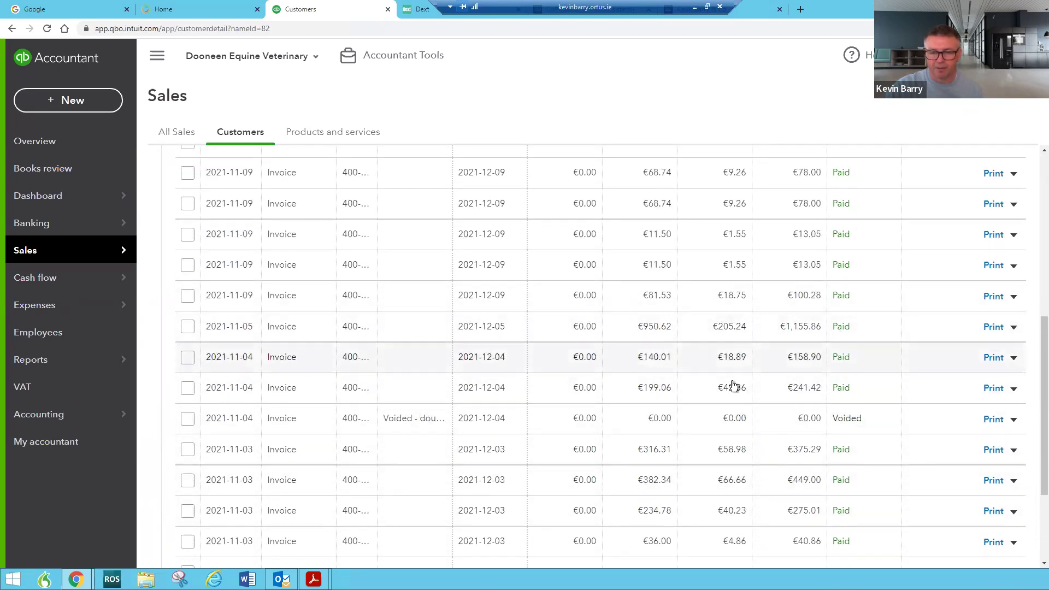
{"action": "scroll", "coordinate": [738, 398], "scroll_direction": "up", "scroll_amount": 3}
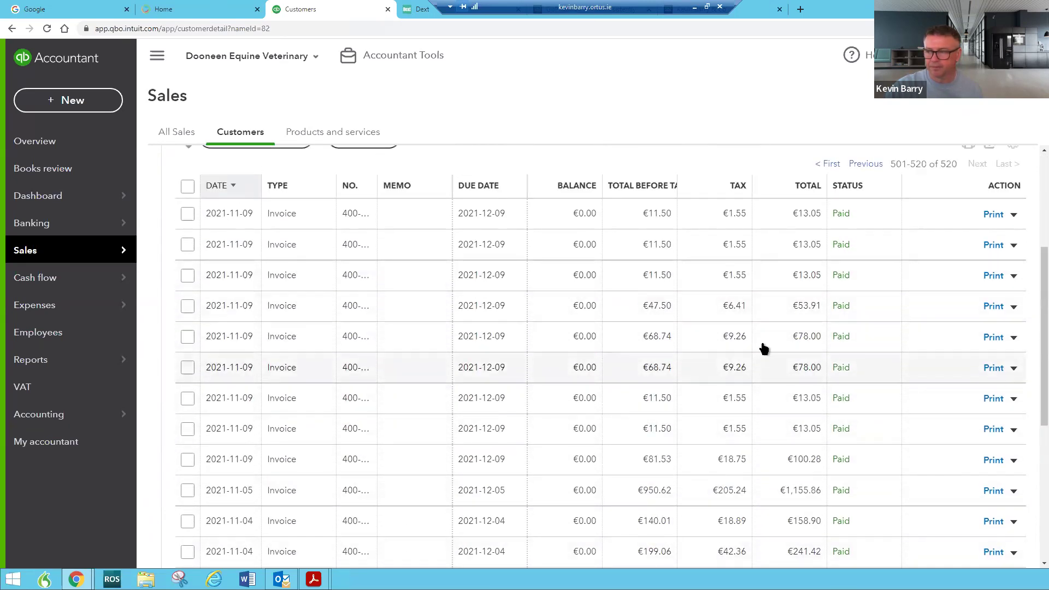
{"action": "scroll", "coordinate": [827, 370], "scroll_direction": "up", "scroll_amount": 2}
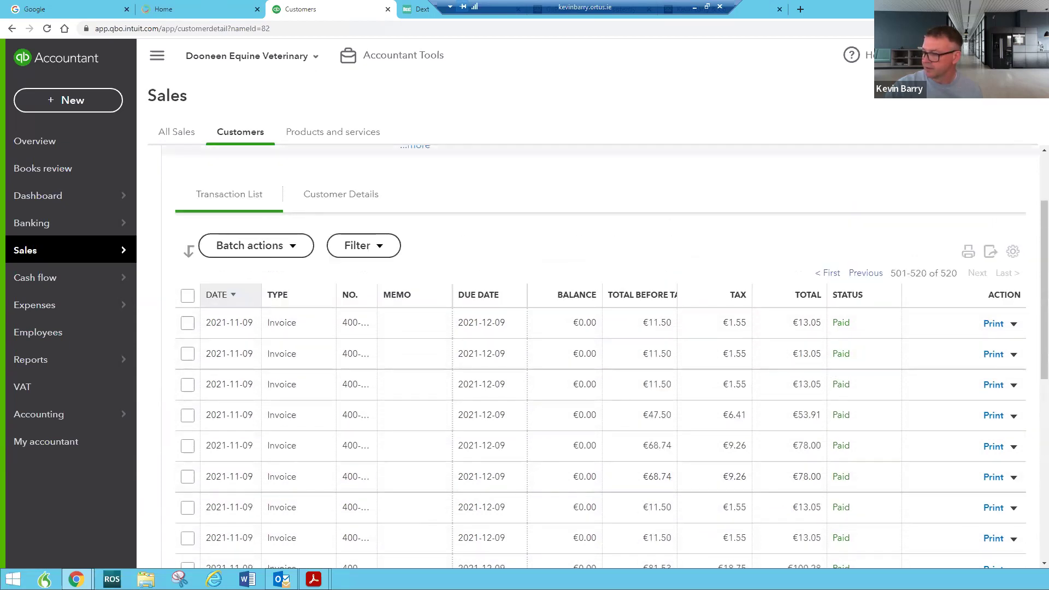
{"action": "scroll", "coordinate": [813, 471], "scroll_direction": "down", "scroll_amount": 2}
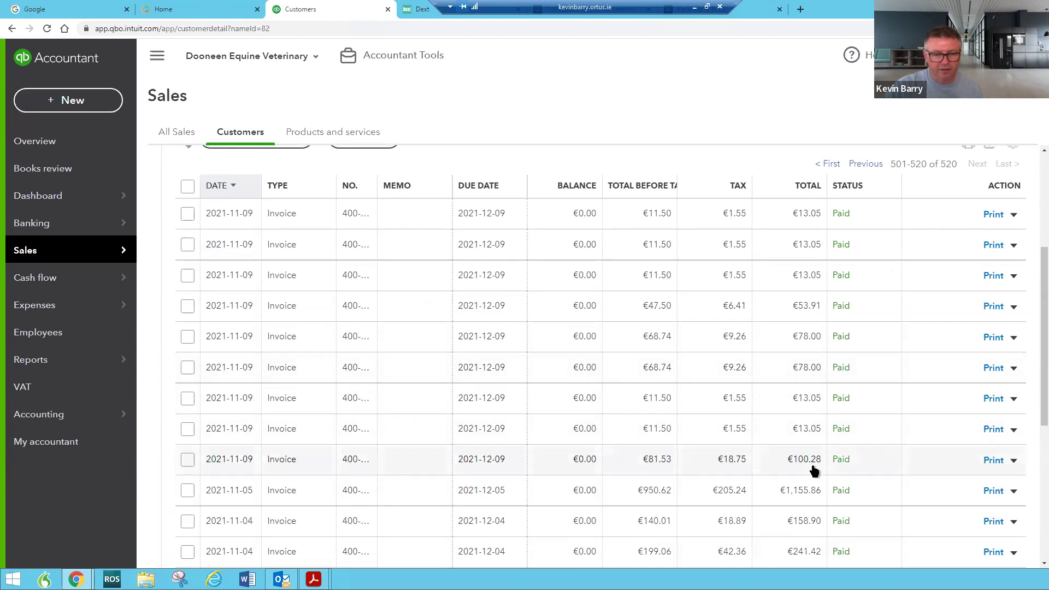
{"action": "scroll", "coordinate": [774, 465], "scroll_direction": "down", "scroll_amount": 2}
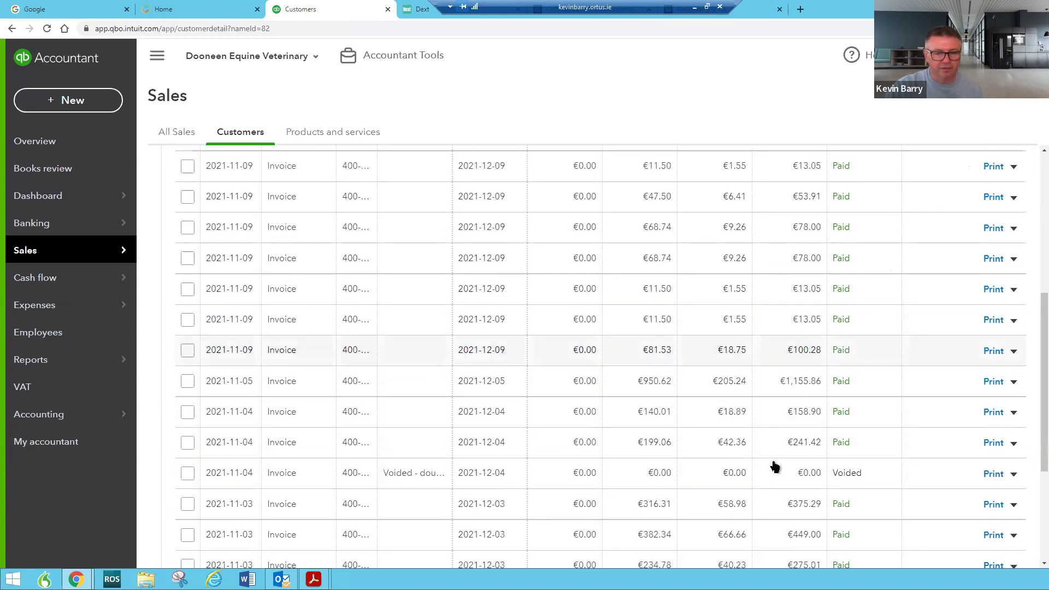
{"action": "scroll", "coordinate": [848, 430], "scroll_direction": "up", "scroll_amount": 6}
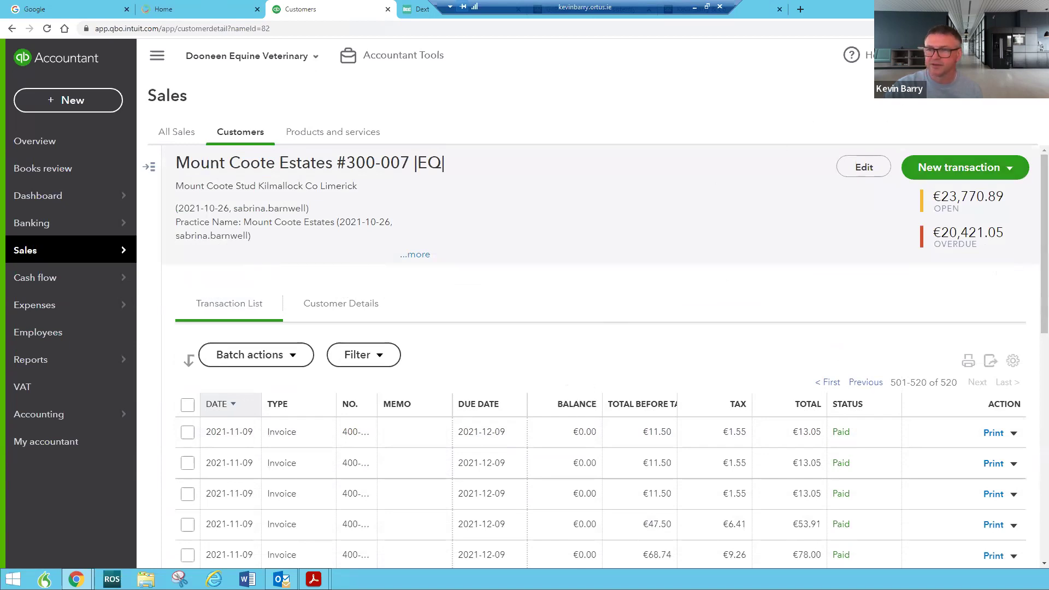
Search transactions for the amount 34601.7, then return to the Business overview dashboard
{"action": "left_click", "coordinate": [902, 55]}
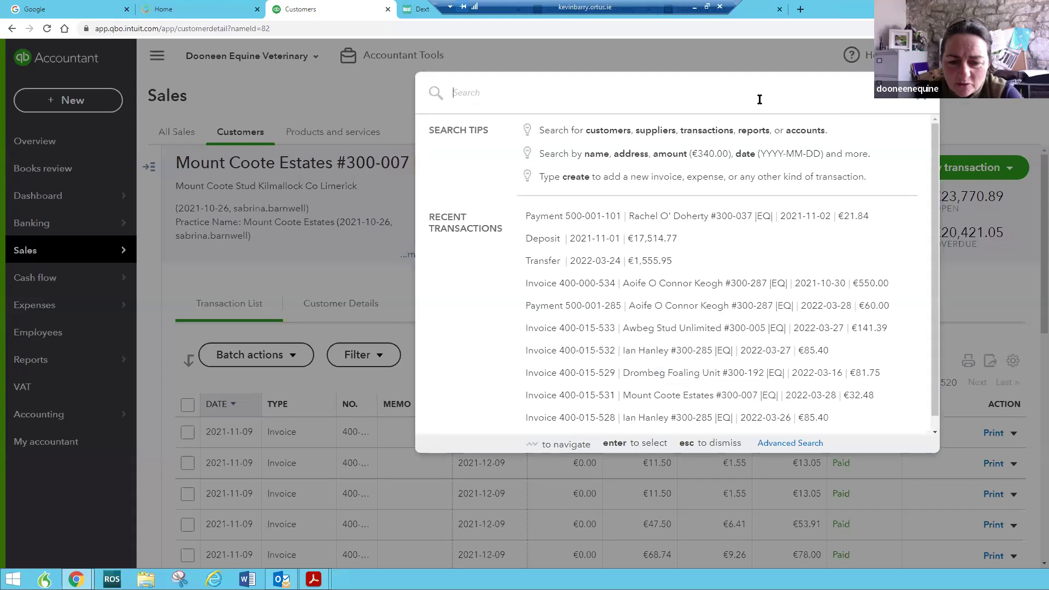
{"action": "type", "text": "34601.73"}
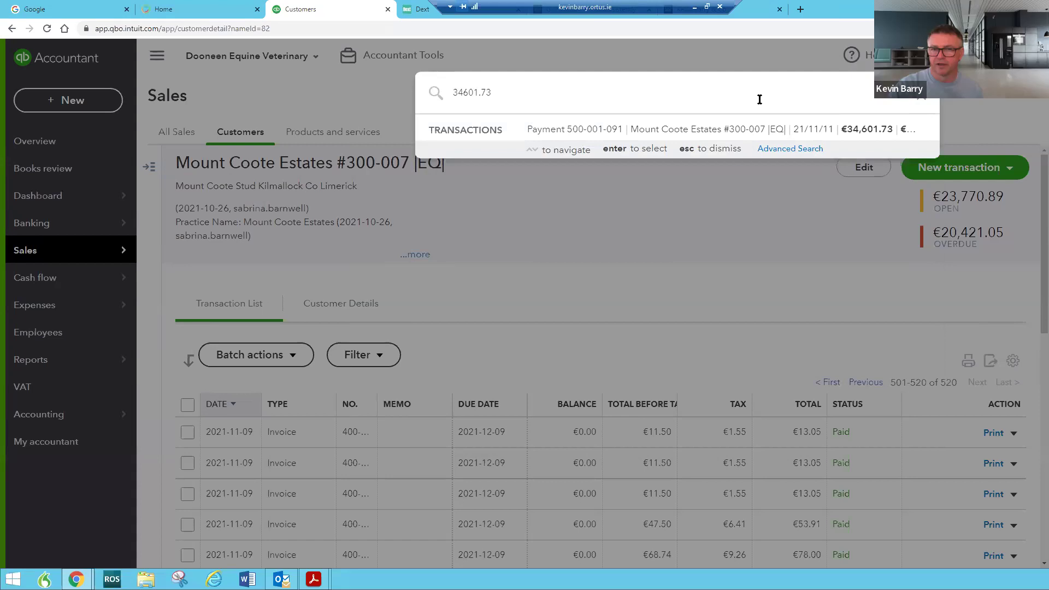
{"action": "key", "text": "Return"}
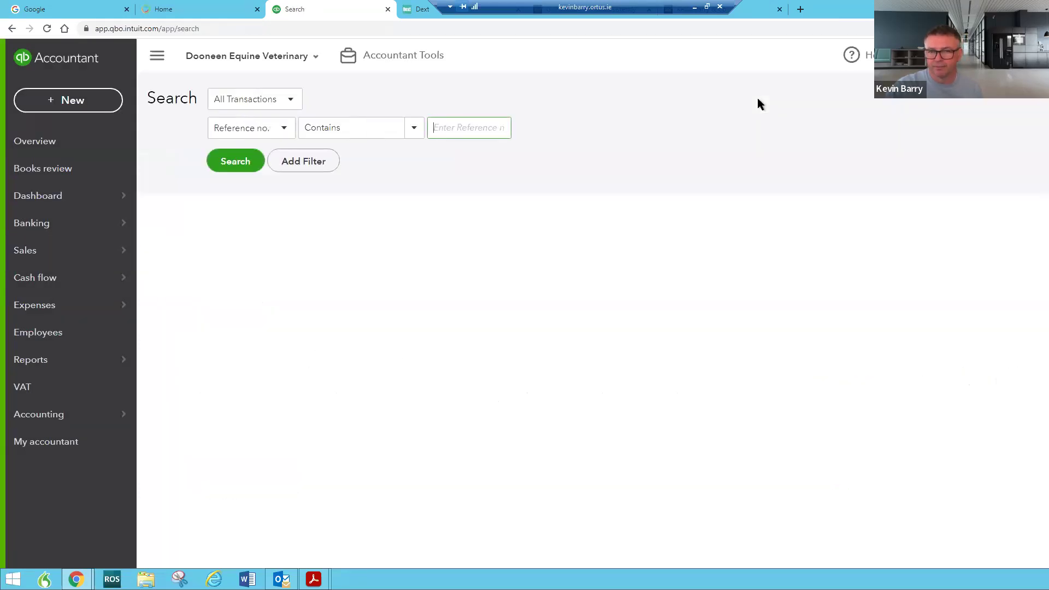
{"action": "left_click", "coordinate": [73, 198]}
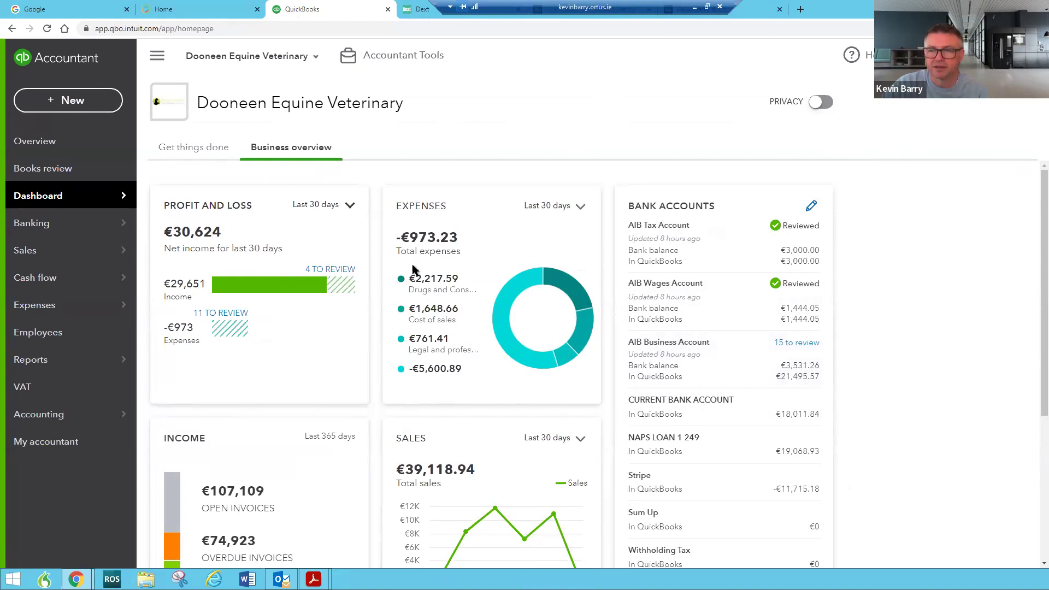
Open the AIB Business Account's bank register from the dashboard
{"action": "left_click", "coordinate": [668, 371]}
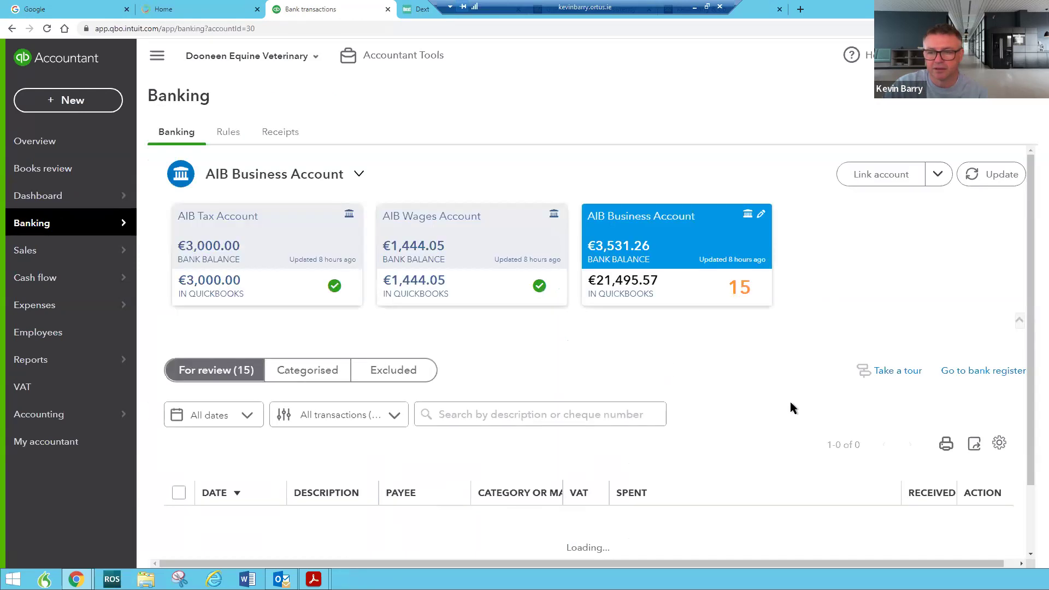
{"action": "scroll", "coordinate": [822, 415], "scroll_direction": "down", "scroll_amount": 1}
{"action": "scroll", "coordinate": [822, 410], "scroll_direction": "down", "scroll_amount": 5}
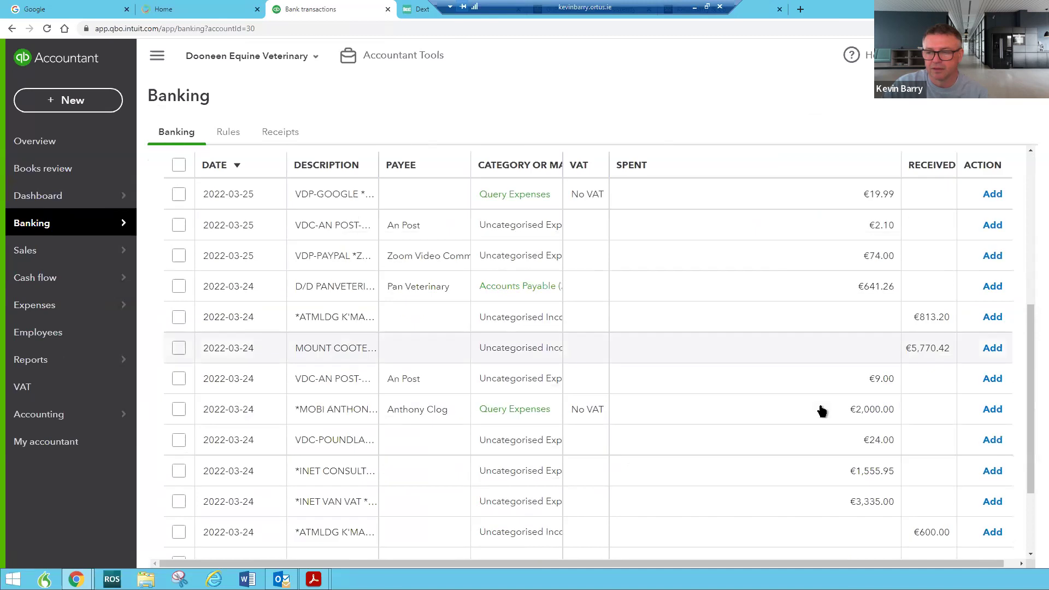
{"action": "scroll", "coordinate": [875, 339], "scroll_direction": "up", "scroll_amount": 5}
{"action": "left_click", "coordinate": [984, 317]}
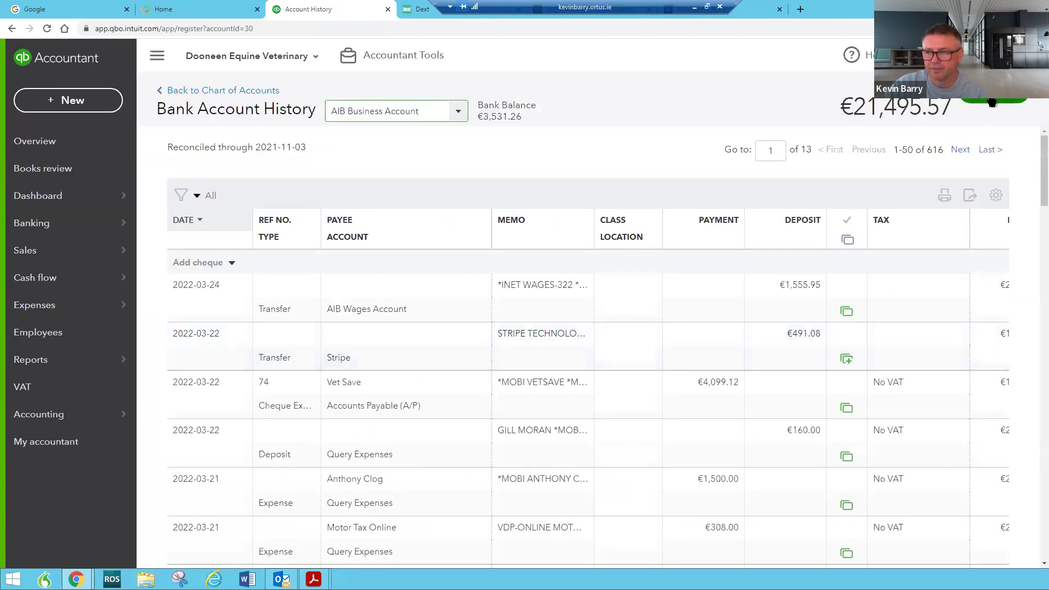
Start the reconciliation and select all 21 transactions as cleared
{"action": "left_click", "coordinate": [992, 101]}
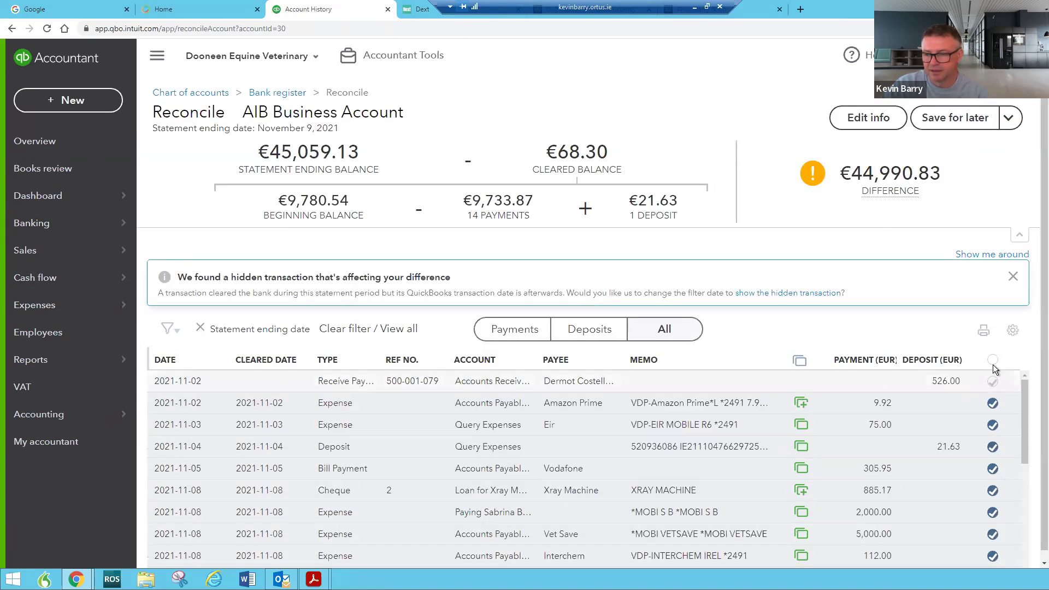
{"action": "left_click", "coordinate": [993, 361]}
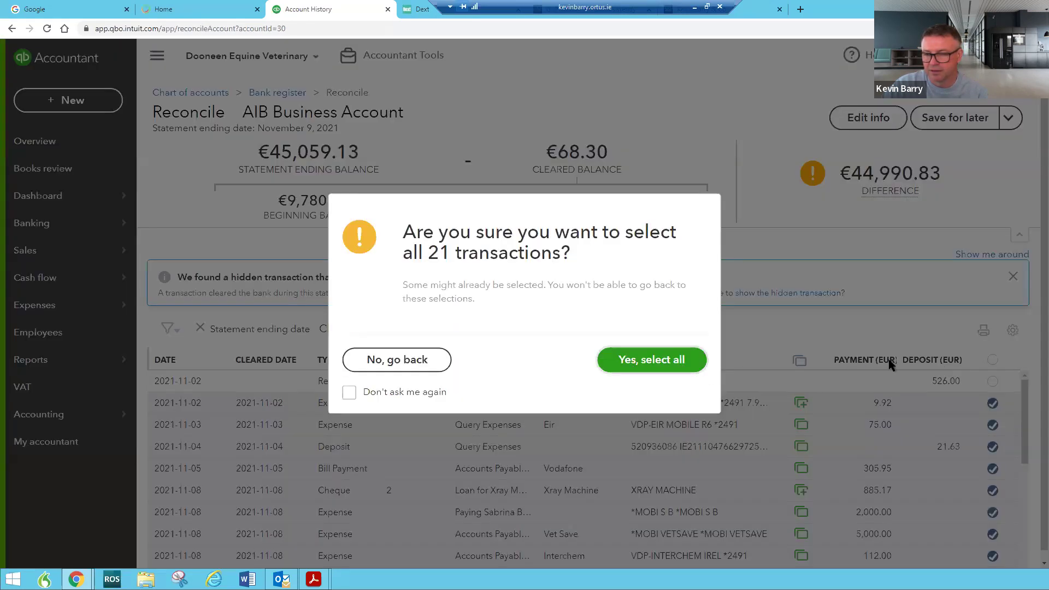
{"action": "key", "text": "Return"}
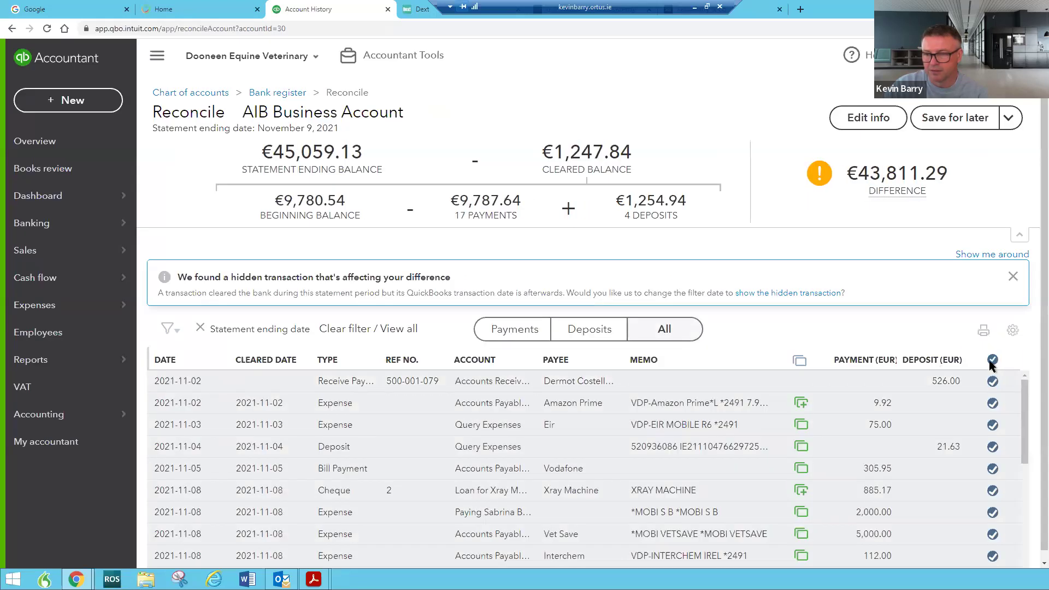
Clear all ticks and review the reconciliation list down to the 2021-11-09 rows
{"action": "left_click", "coordinate": [992, 360]}
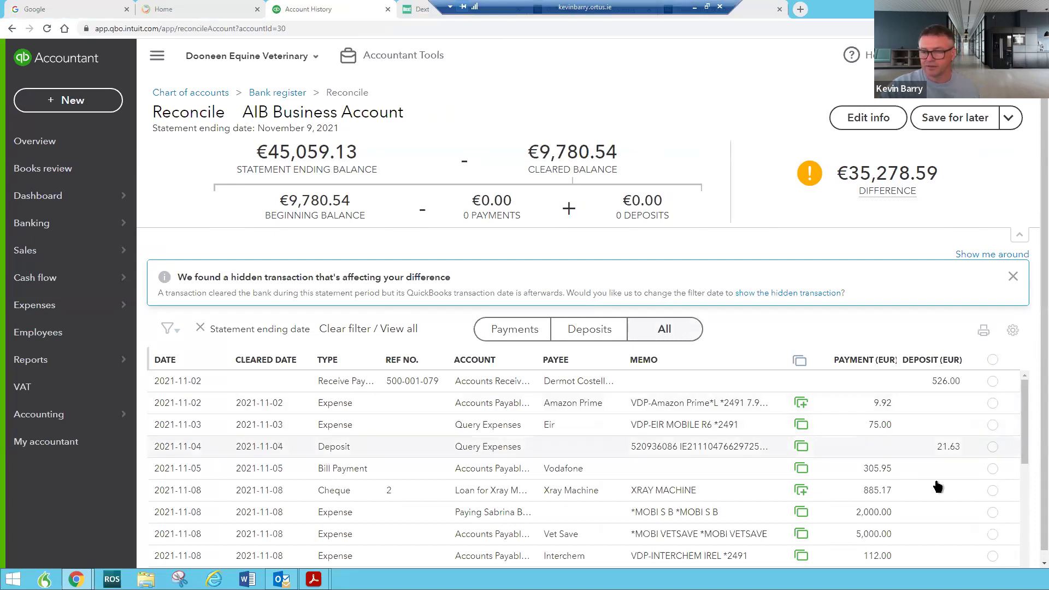
{"action": "scroll", "coordinate": [971, 491], "scroll_direction": "down", "scroll_amount": 1}
{"action": "scroll", "coordinate": [969, 489], "scroll_direction": "up", "scroll_amount": 1}
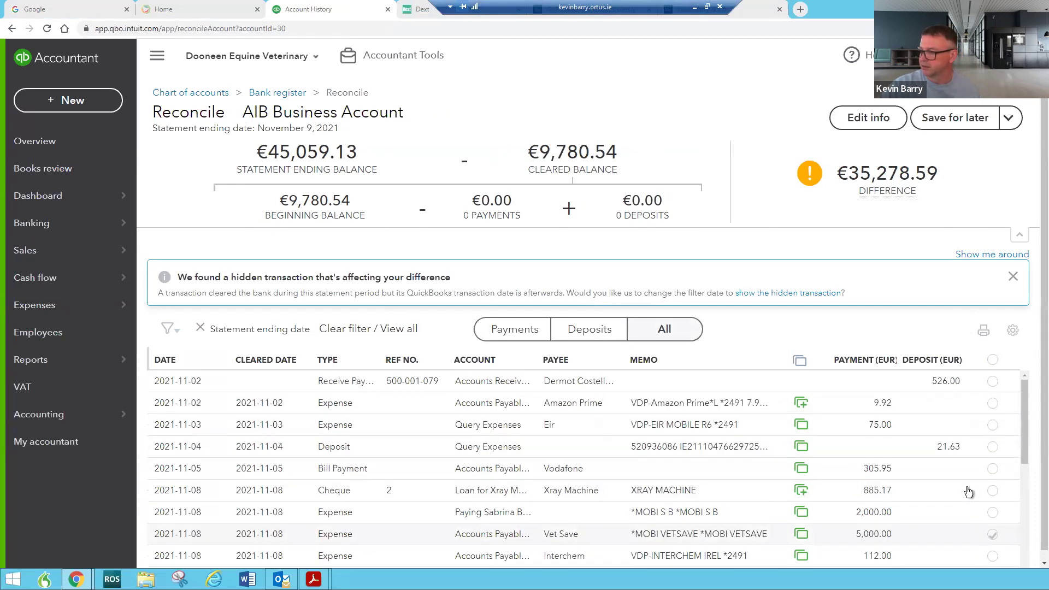
{"action": "scroll", "coordinate": [962, 489], "scroll_direction": "down", "scroll_amount": 5}
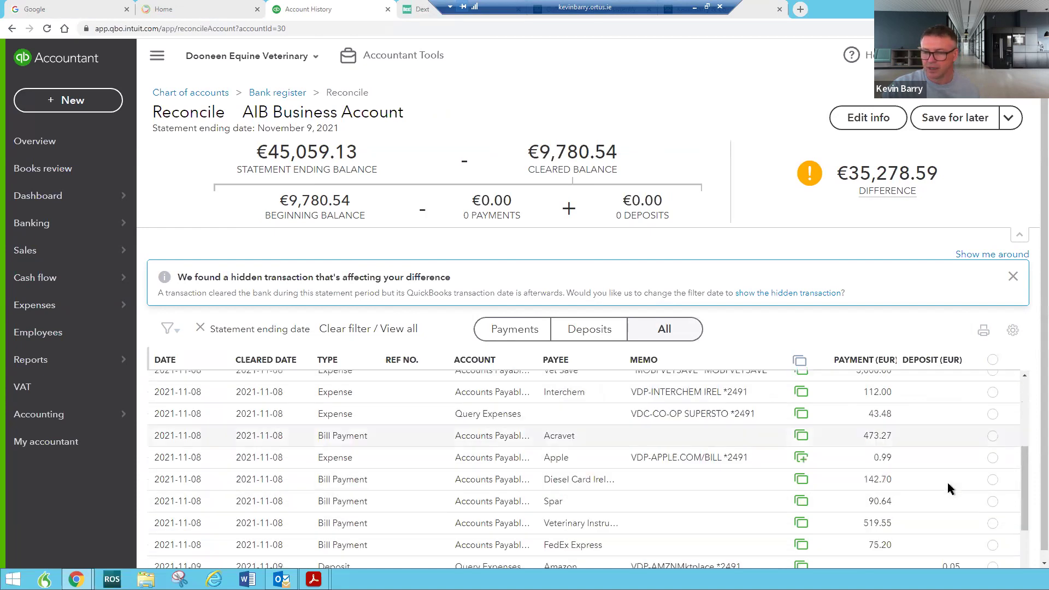
{"action": "scroll", "coordinate": [949, 485], "scroll_direction": "down", "scroll_amount": 1}
{"action": "scroll", "coordinate": [949, 483], "scroll_direction": "up", "scroll_amount": 3}
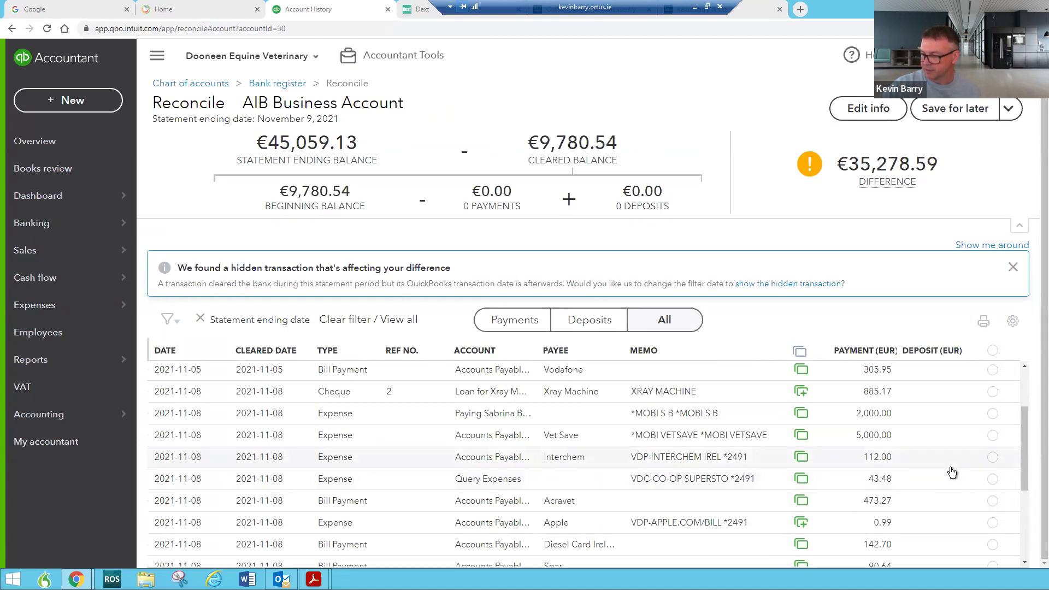
{"action": "scroll", "coordinate": [951, 470], "scroll_direction": "up", "scroll_amount": 2}
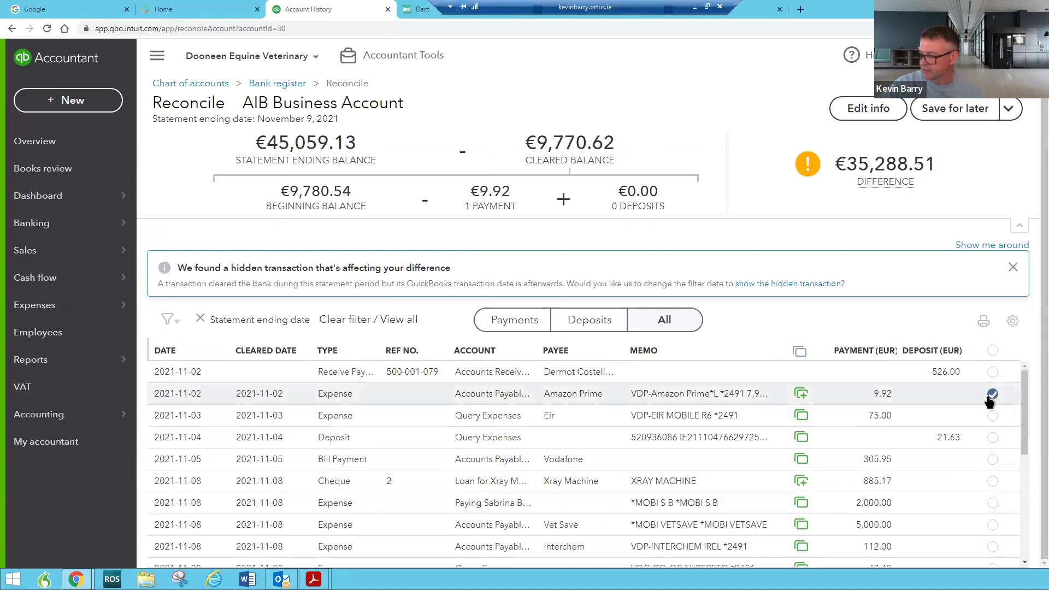
{"action": "scroll", "coordinate": [984, 460], "scroll_direction": "down", "scroll_amount": 5}
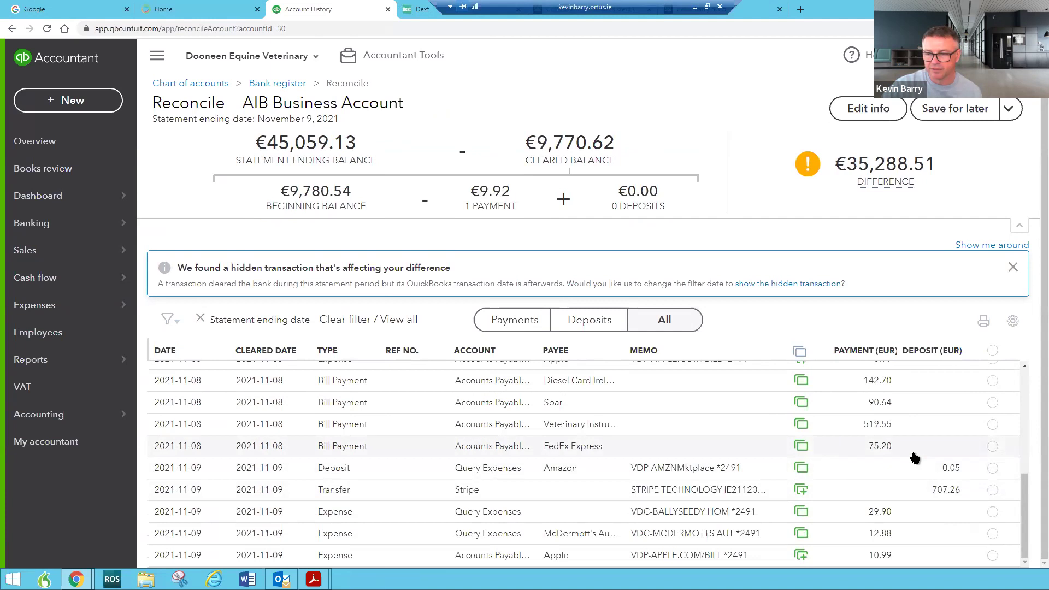
{"action": "left_click", "coordinate": [992, 447]}
{"action": "left_click", "coordinate": [992, 448]}
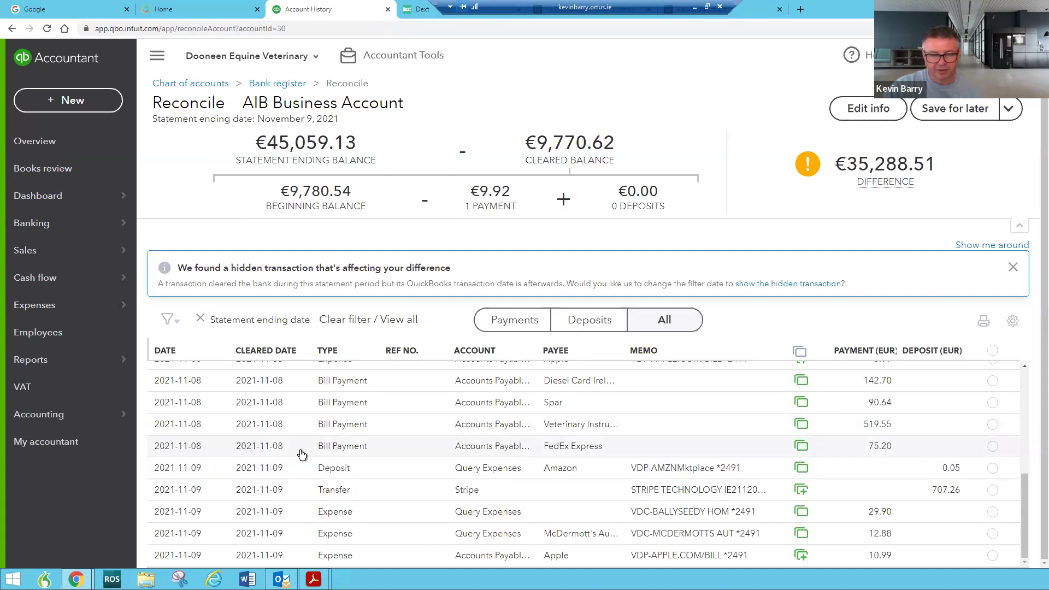
Tick the Eir €75.00, Vodafone €305.95 and Acravet €473.27 payments as cleared
{"action": "scroll", "coordinate": [939, 474], "scroll_direction": "up", "scroll_amount": 5}
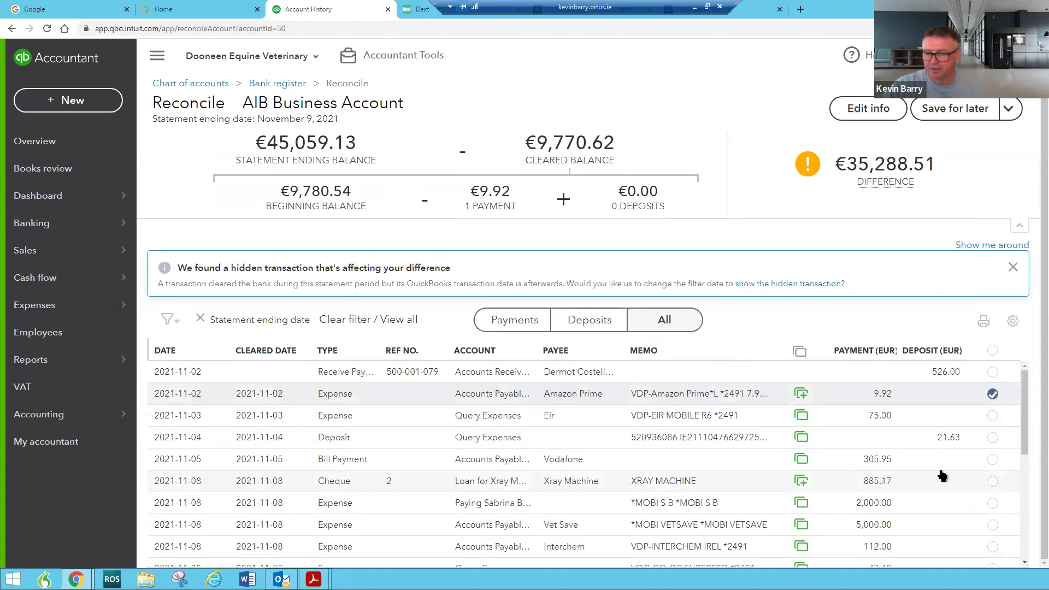
{"action": "left_click", "coordinate": [993, 416]}
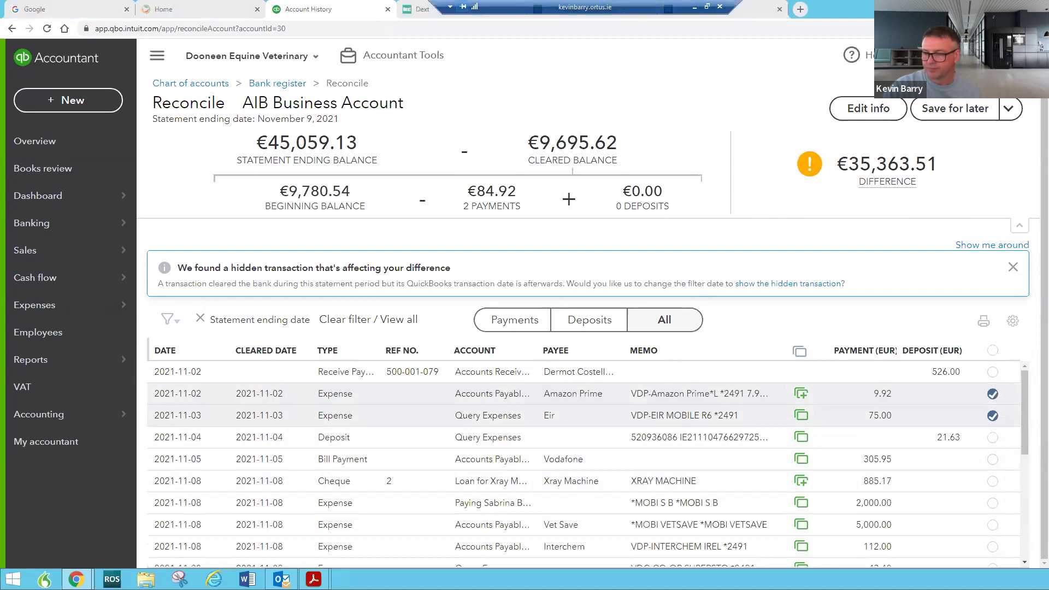
{"action": "left_click", "coordinate": [993, 460]}
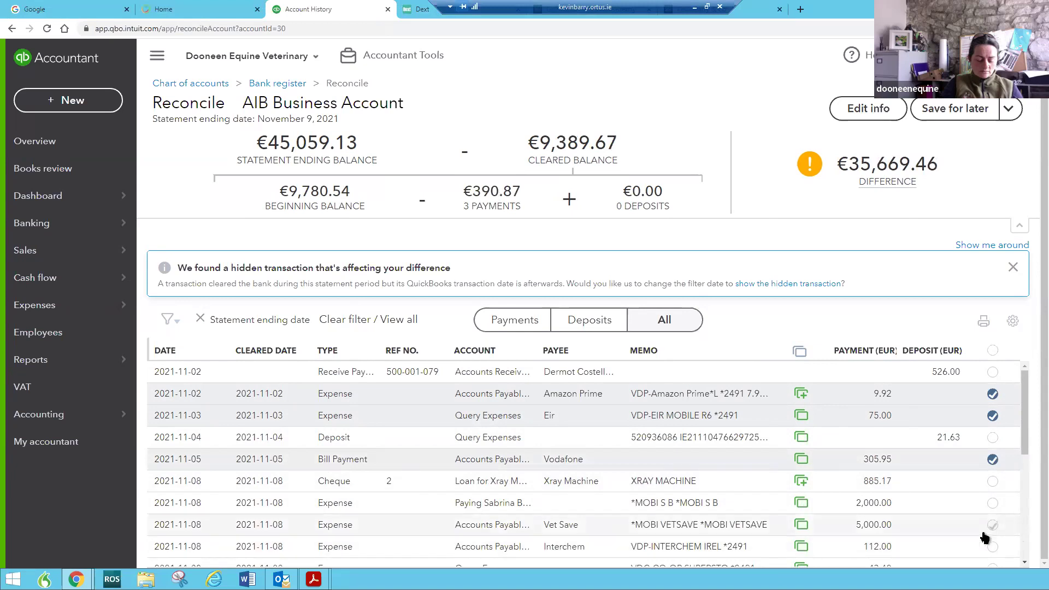
{"action": "scroll", "coordinate": [993, 504], "scroll_direction": "down", "scroll_amount": 2}
{"action": "scroll", "coordinate": [994, 506], "scroll_direction": "down", "scroll_amount": 2}
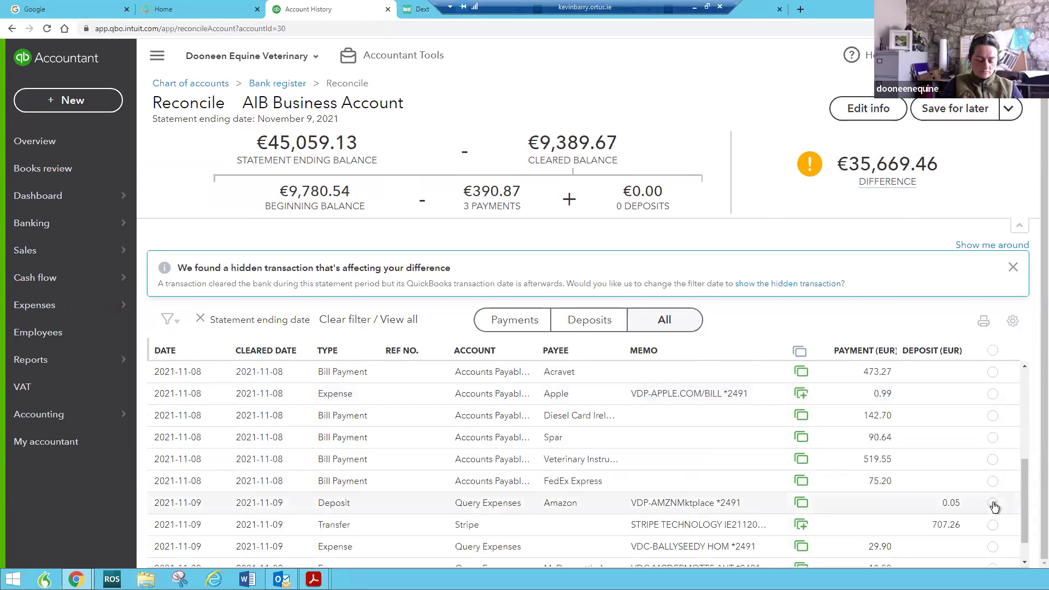
{"action": "scroll", "coordinate": [995, 507], "scroll_direction": "down", "scroll_amount": 1}
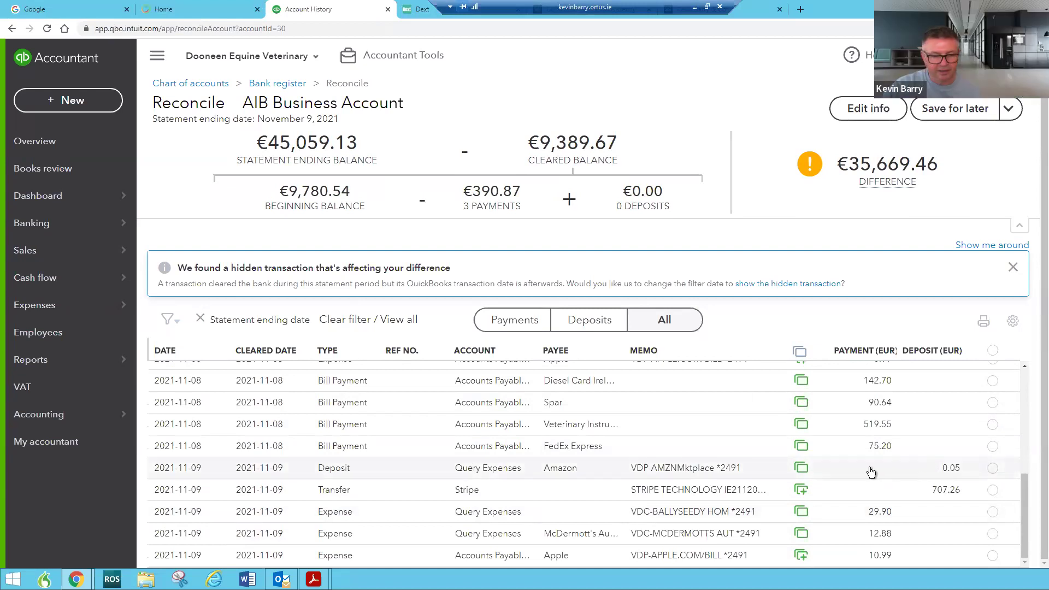
{"action": "scroll", "coordinate": [882, 473], "scroll_direction": "up", "scroll_amount": 2}
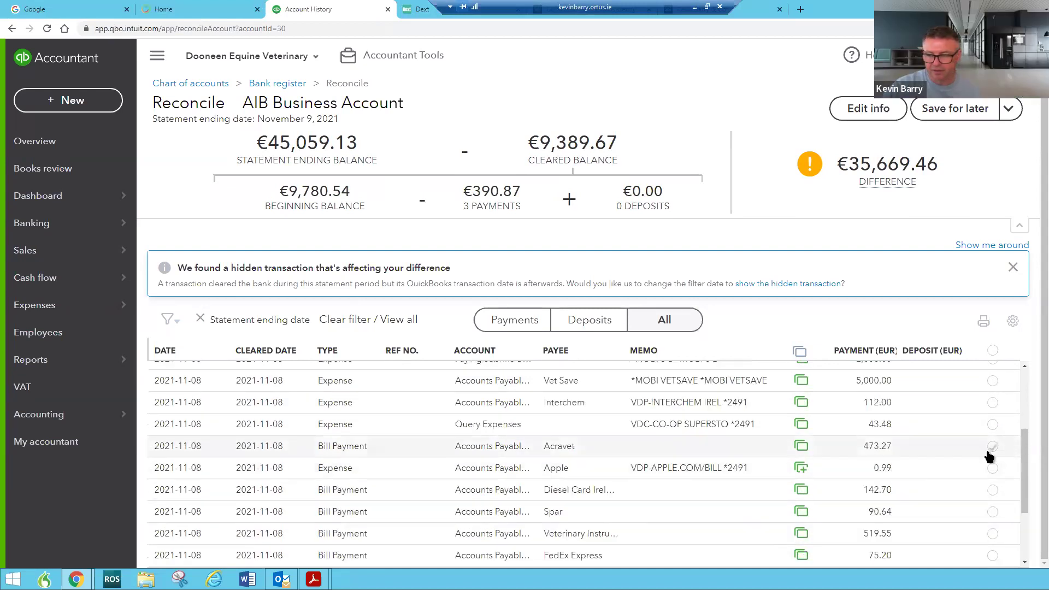
{"action": "left_click", "coordinate": [993, 447]}
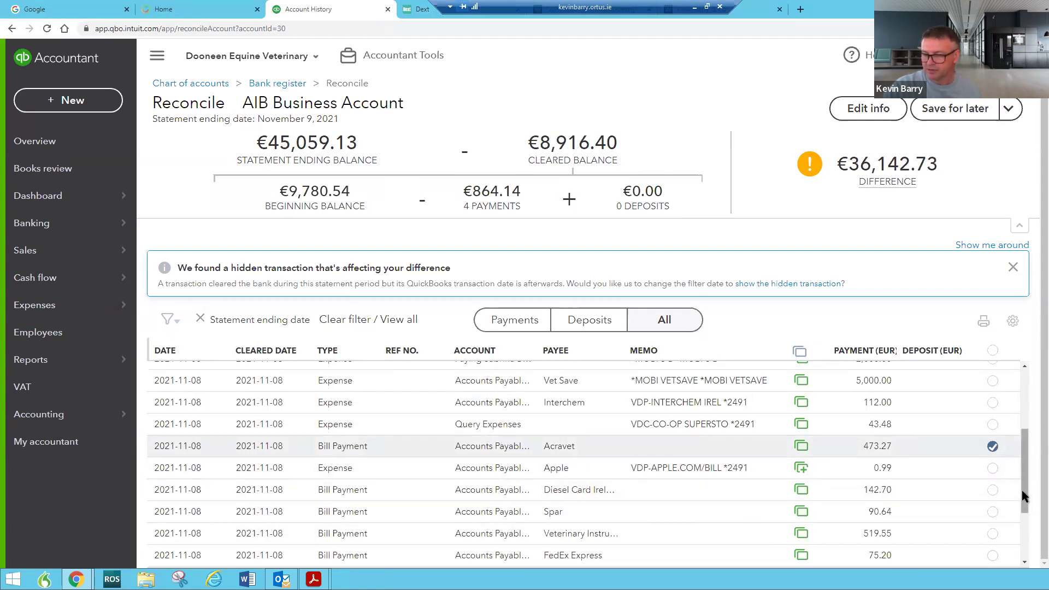
{"action": "left_click_drag", "start_coordinate": [1026, 495], "coordinate": [1026, 566]}
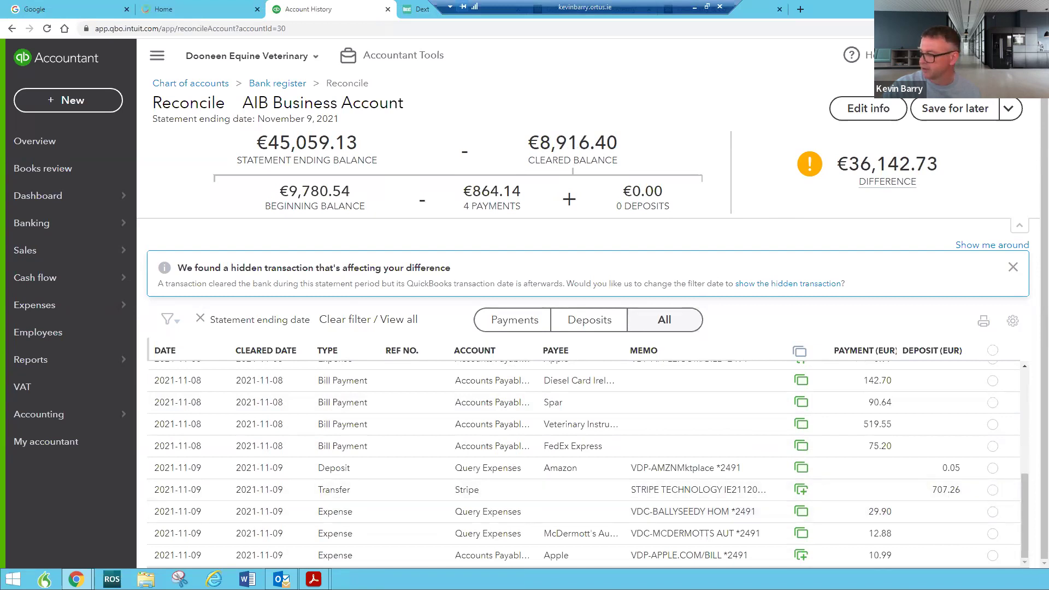
{"action": "left_click", "coordinate": [863, 111]}
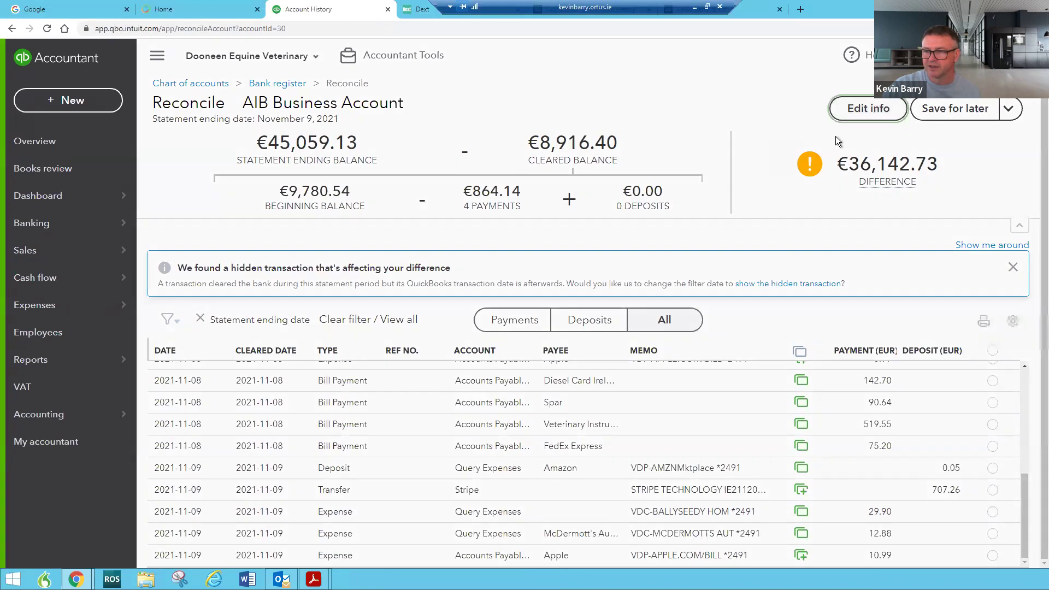
Change the statement ending date to 8 November 2021 and save the details
{"action": "left_click", "coordinate": [991, 126]}
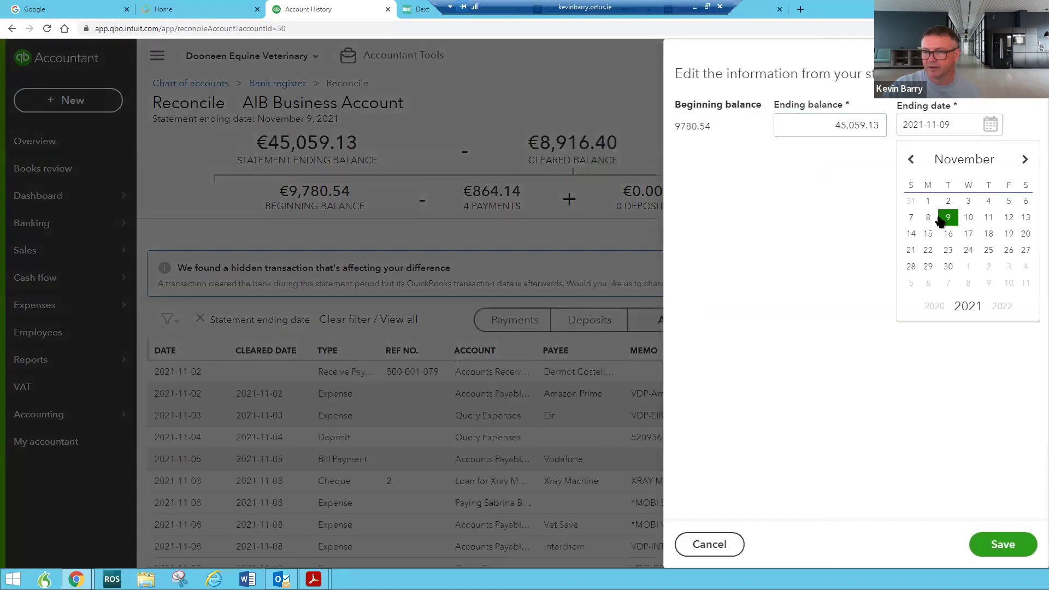
{"action": "left_click", "coordinate": [929, 218]}
{"action": "left_click", "coordinate": [1005, 546]}
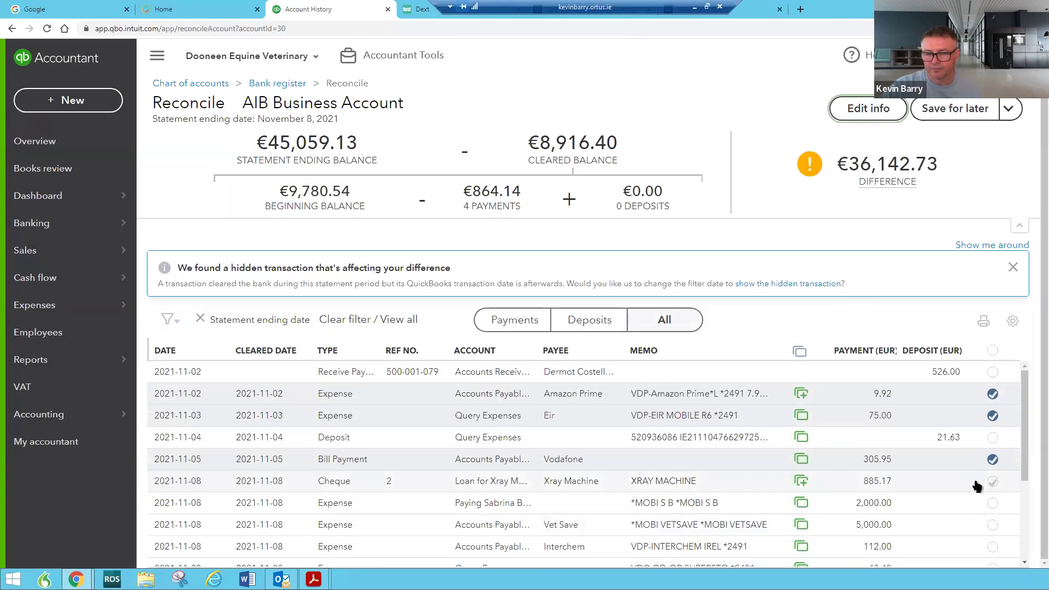
Mark the 2021-11-04 €21.63 deposit as cleared
{"action": "scroll", "coordinate": [980, 488], "scroll_direction": "down", "scroll_amount": 3}
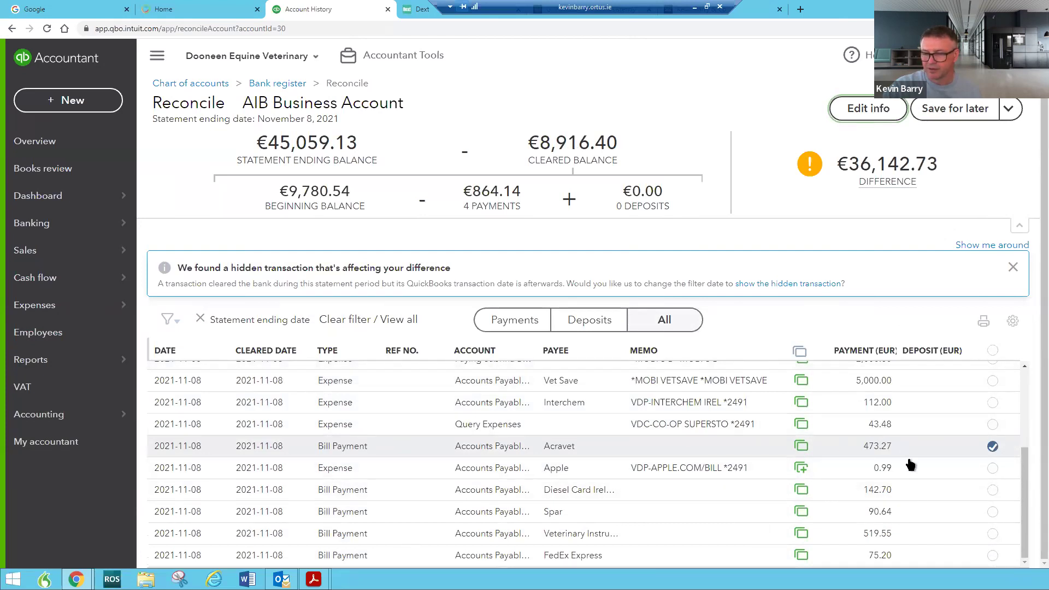
{"action": "scroll", "coordinate": [909, 464], "scroll_direction": "up", "scroll_amount": 3}
{"action": "left_click", "coordinate": [993, 403]}
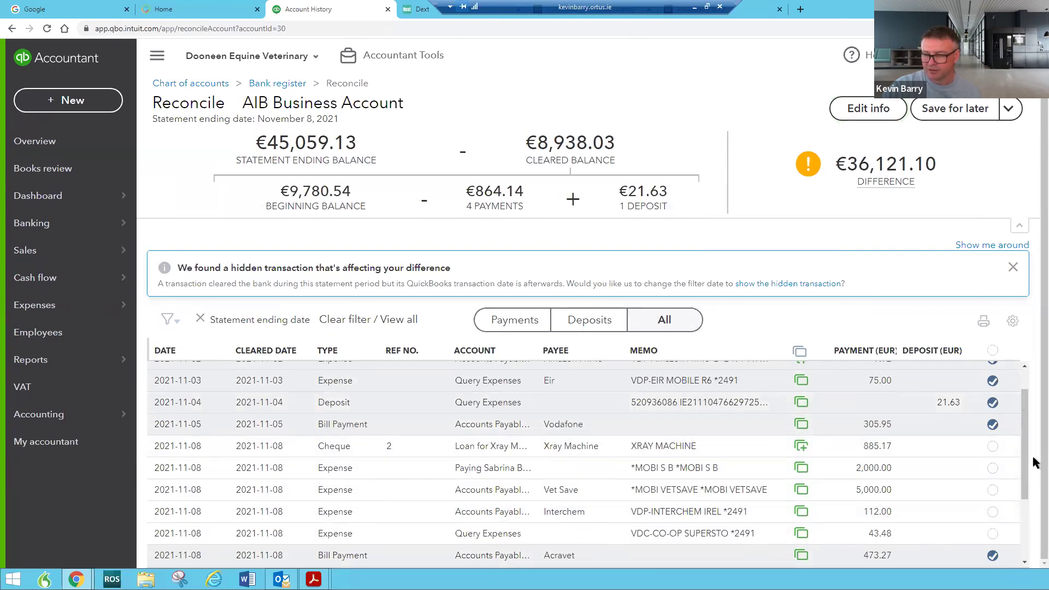
Bring the AIB bank statement PDF window into view
{"action": "left_click_drag", "start_coordinate": [1028, 455], "coordinate": [1028, 437]}
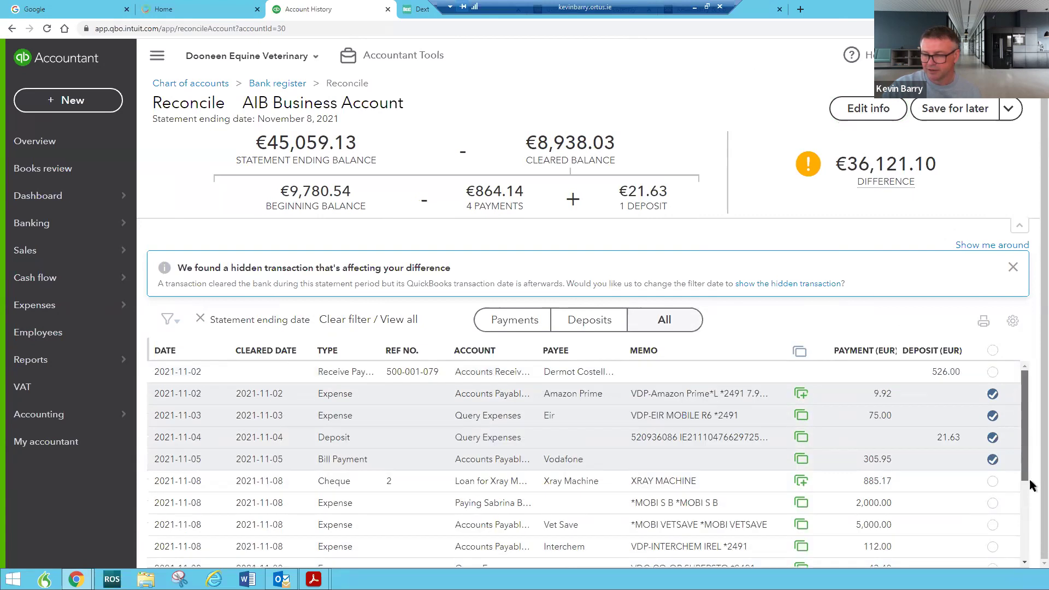
{"action": "left_click_drag", "start_coordinate": [1032, 485], "coordinate": [1026, 569]}
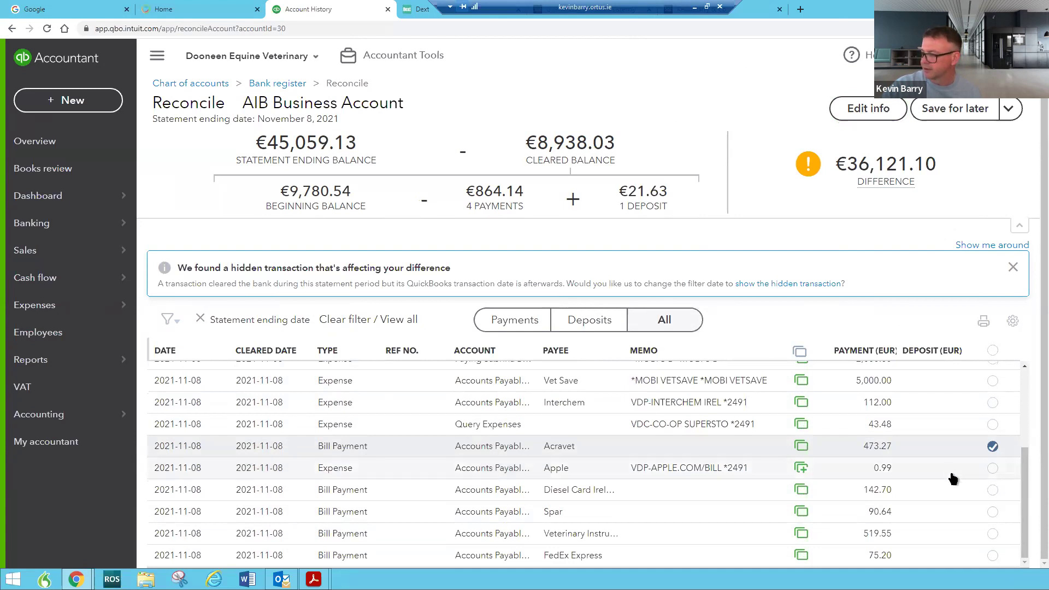
{"action": "left_click_drag", "start_coordinate": [1048, 55], "coordinate": [307, 1]}
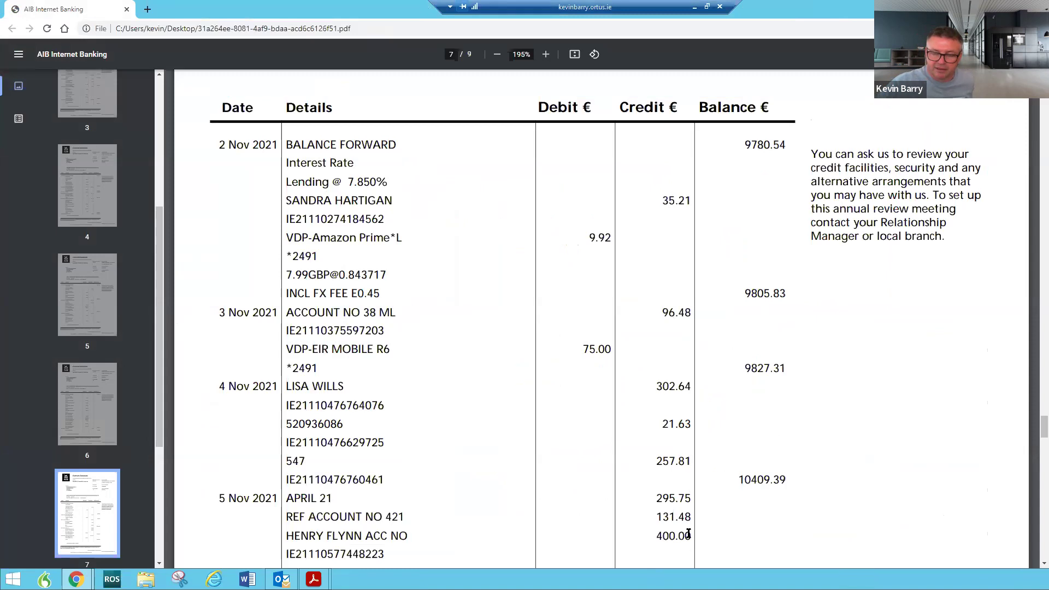
Check the statement's 8 Nov 2021 entries, then minimise Chrome to return to QuickBooks
{"action": "scroll", "coordinate": [689, 533], "scroll_direction": "down", "scroll_amount": 4}
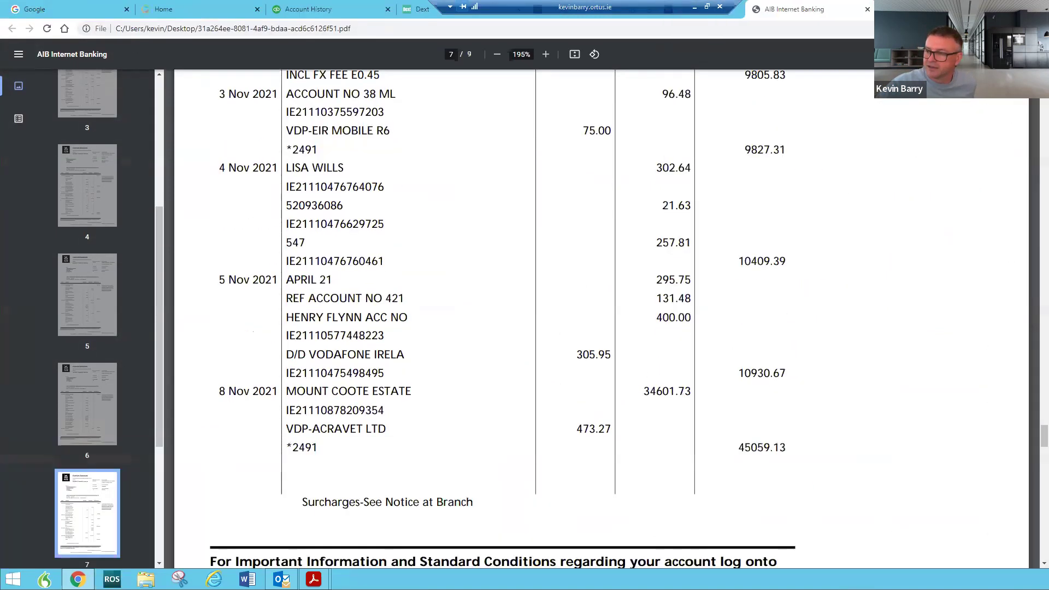
{"action": "key", "text": "super+Down"}
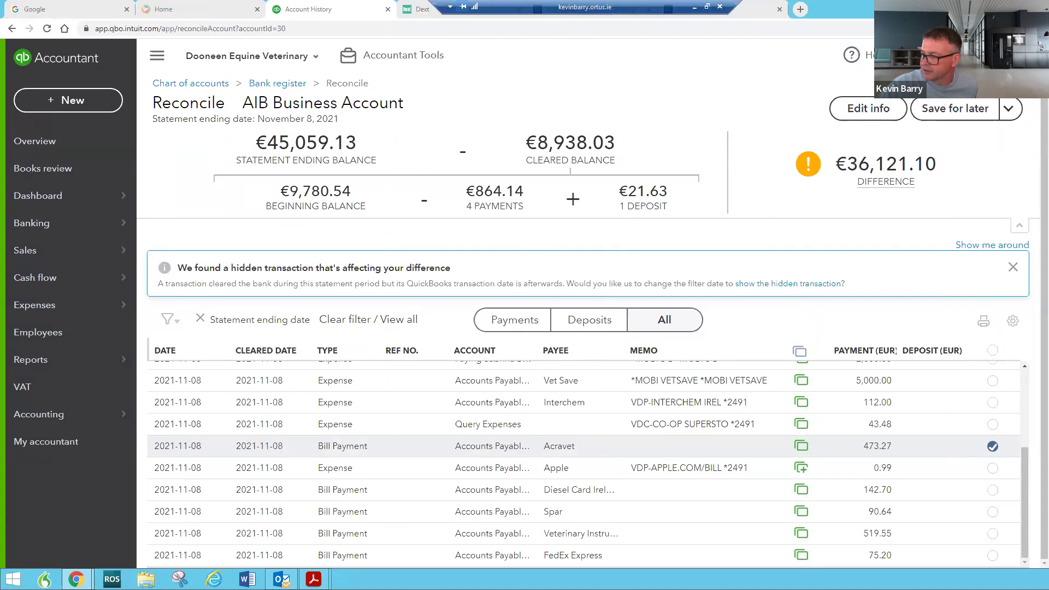
Find the customer in the customer list and open their 2021-11-22 €35.21 payment
{"action": "mouse_move", "coordinate": [109, 251]}
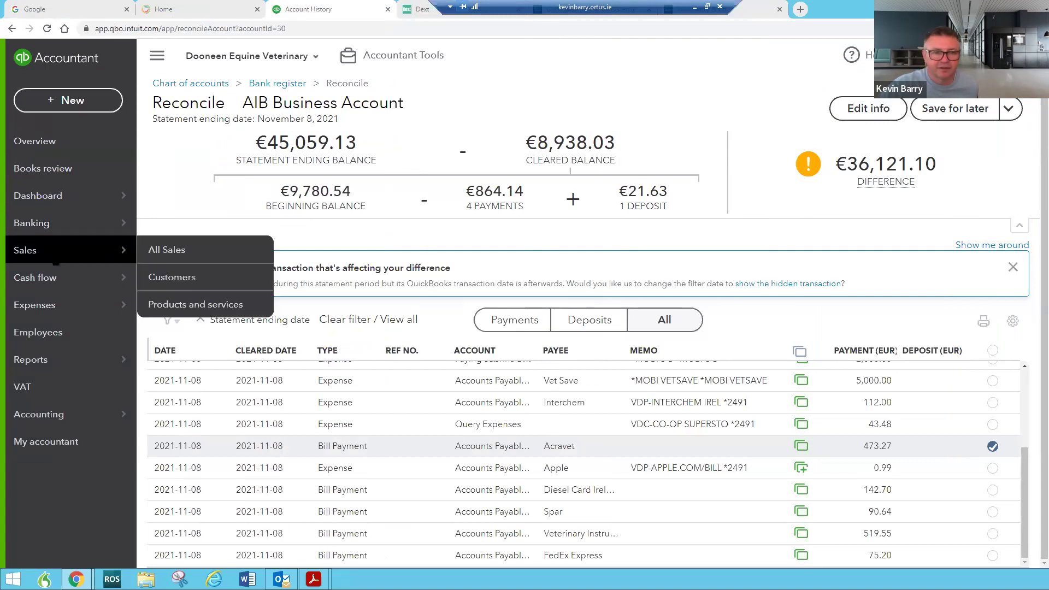
{"action": "left_click", "coordinate": [161, 285]}
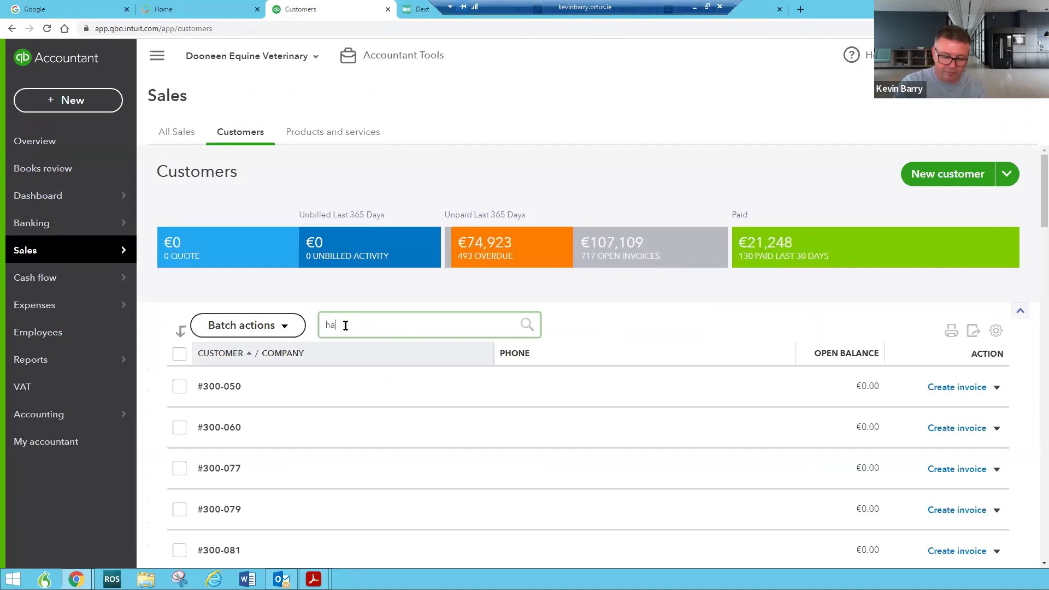
{"action": "left_click", "coordinate": [346, 325]}
{"action": "type", "text": "hart"}
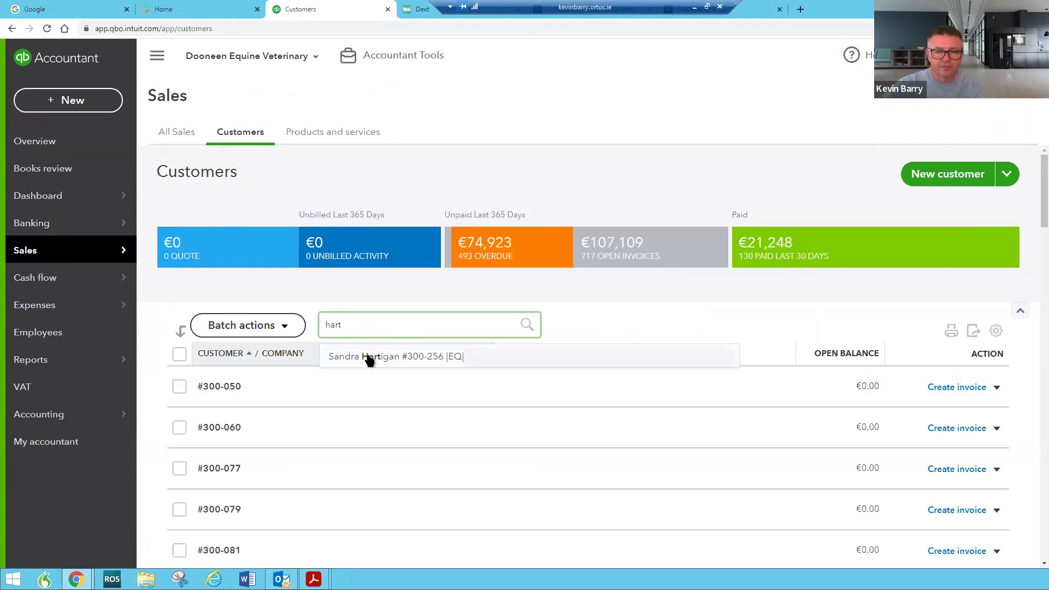
{"action": "left_click", "coordinate": [353, 356]}
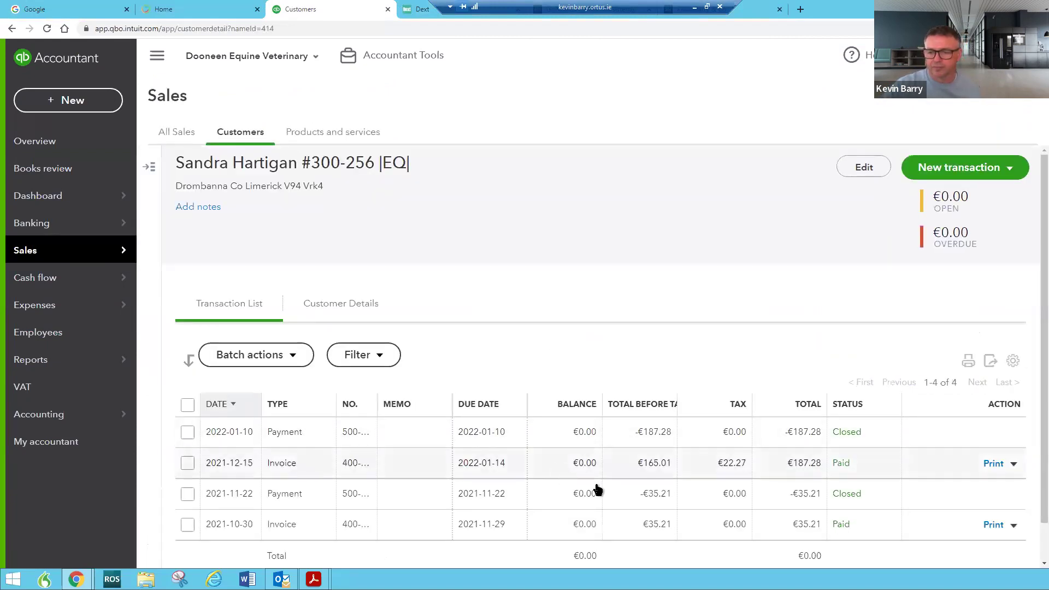
{"action": "scroll", "coordinate": [598, 487], "scroll_direction": "down", "scroll_amount": 2}
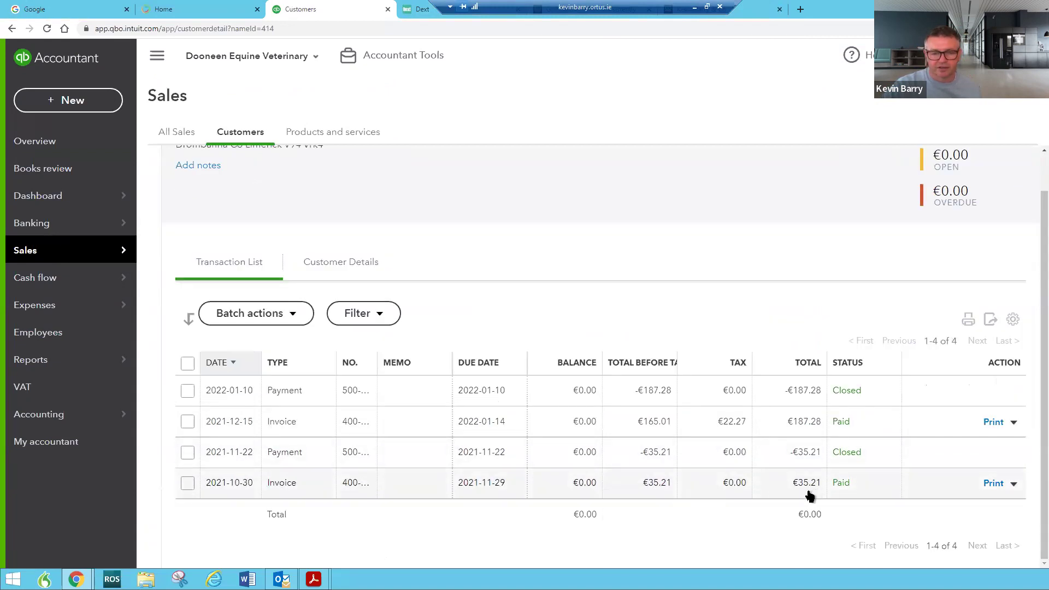
{"action": "left_click", "coordinate": [280, 452]}
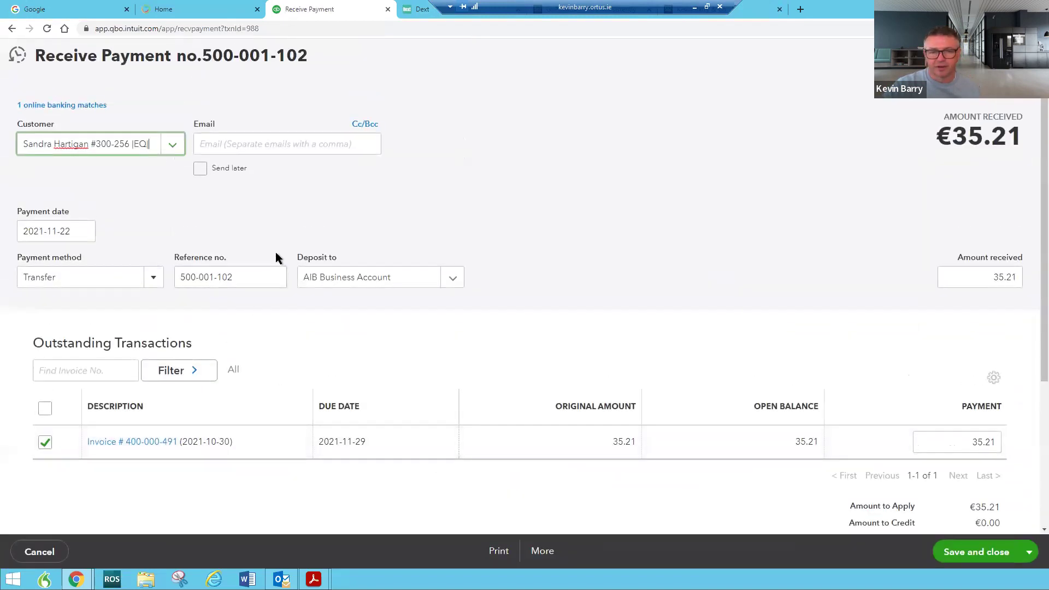
Change the payment date to 2021-11-02, save, and confirm modifying the linked payment
{"action": "left_click", "coordinate": [84, 231]}
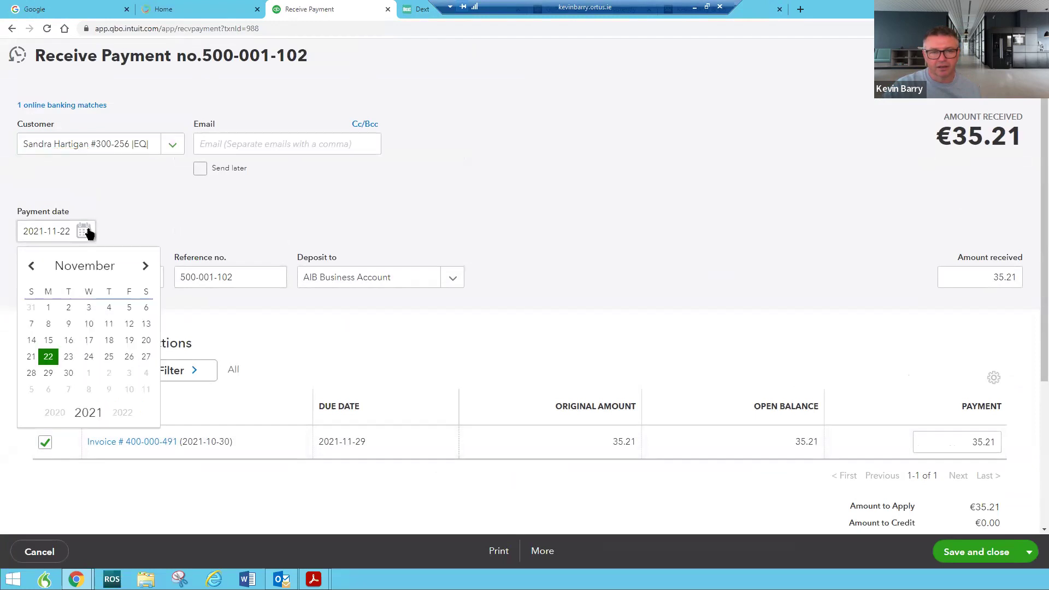
{"action": "left_click", "coordinate": [69, 309]}
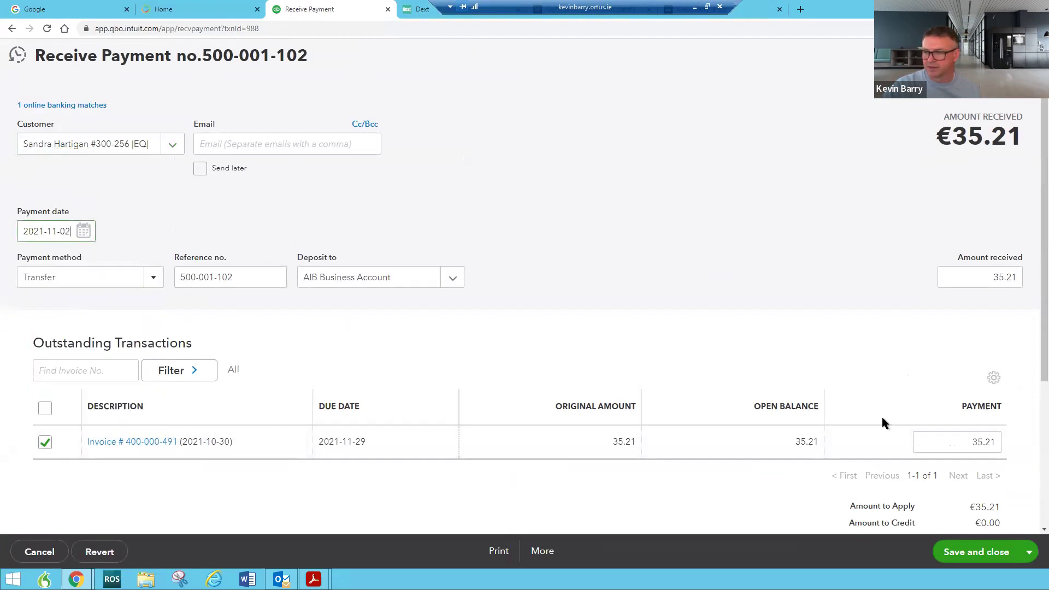
{"action": "left_click", "coordinate": [975, 556]}
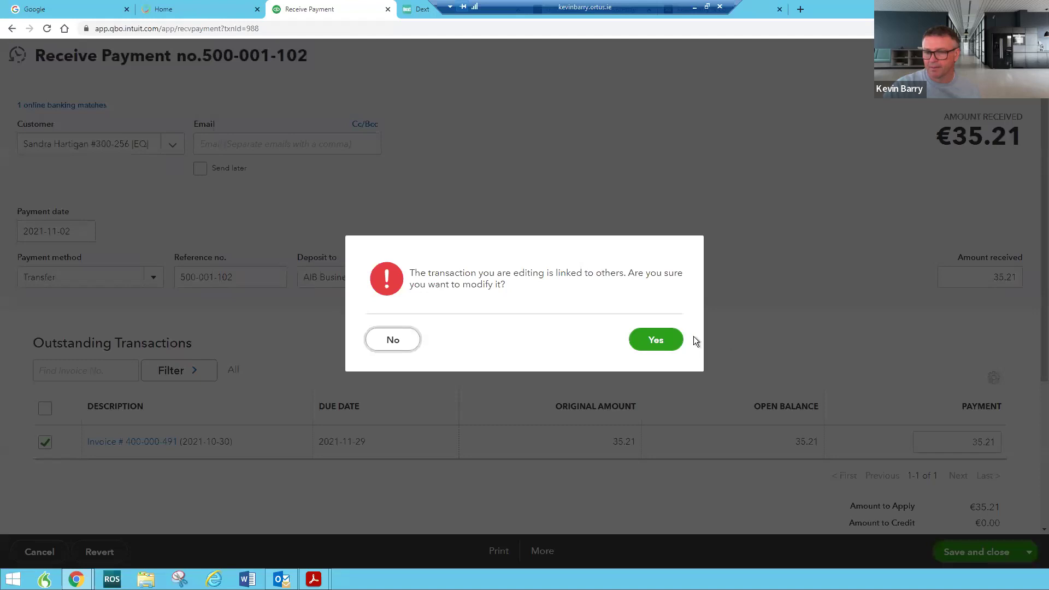
{"action": "left_click", "coordinate": [669, 340]}
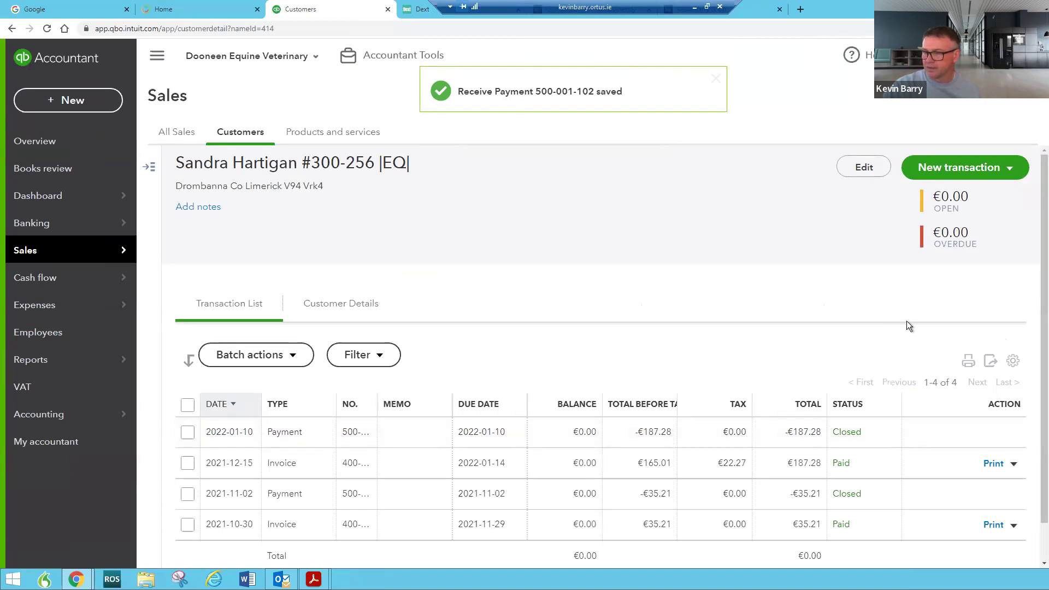
Resume the AIB Business Account reconciliation from its bank register and save it for later
{"action": "left_click", "coordinate": [48, 202]}
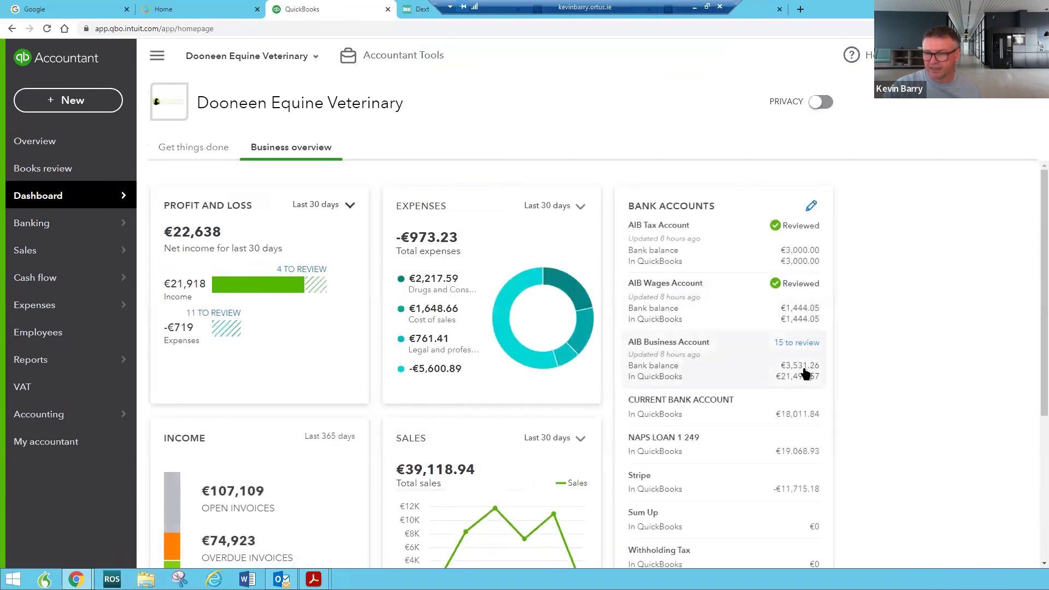
{"action": "left_click", "coordinate": [802, 366]}
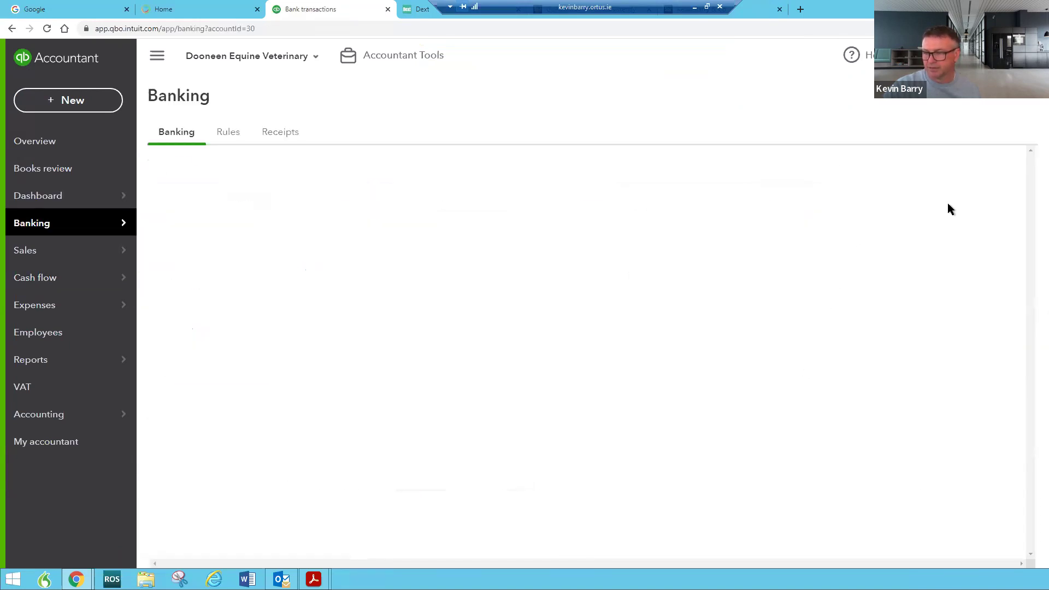
{"action": "left_click", "coordinate": [963, 372]}
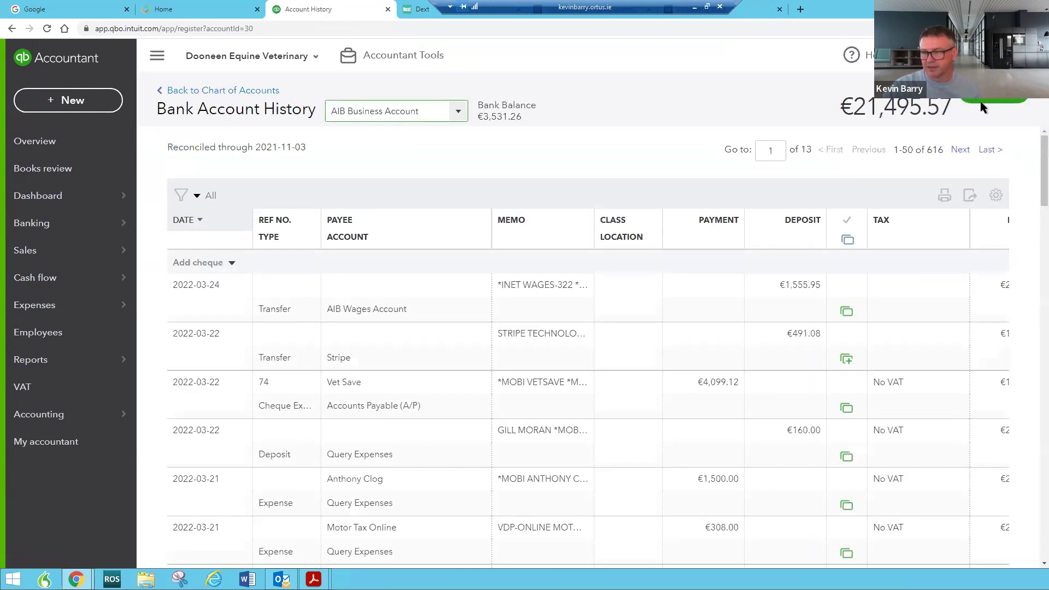
{"action": "left_click", "coordinate": [982, 102]}
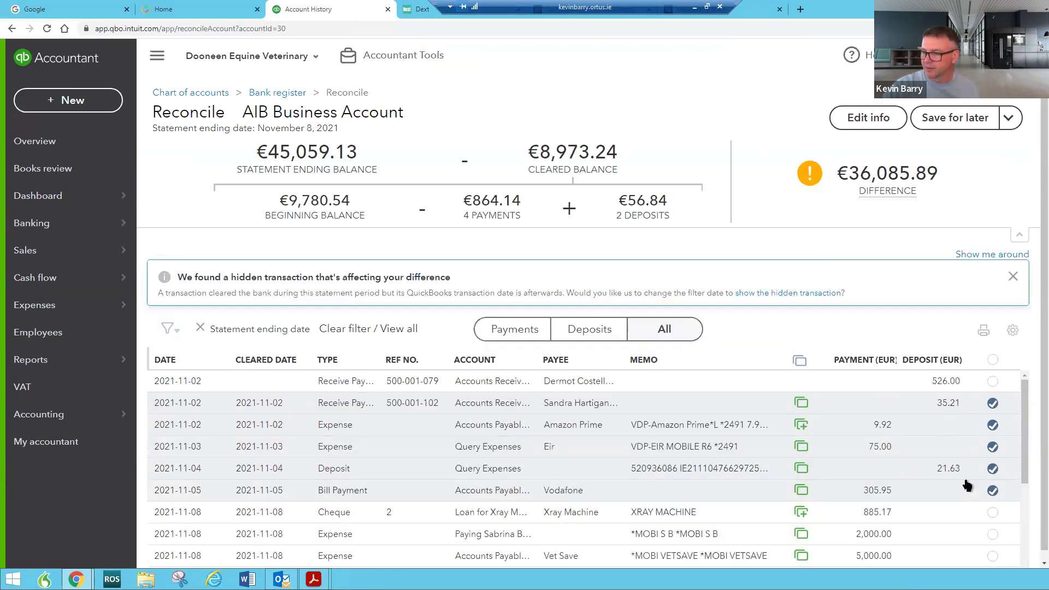
{"action": "scroll", "coordinate": [967, 484], "scroll_direction": "down", "scroll_amount": 1}
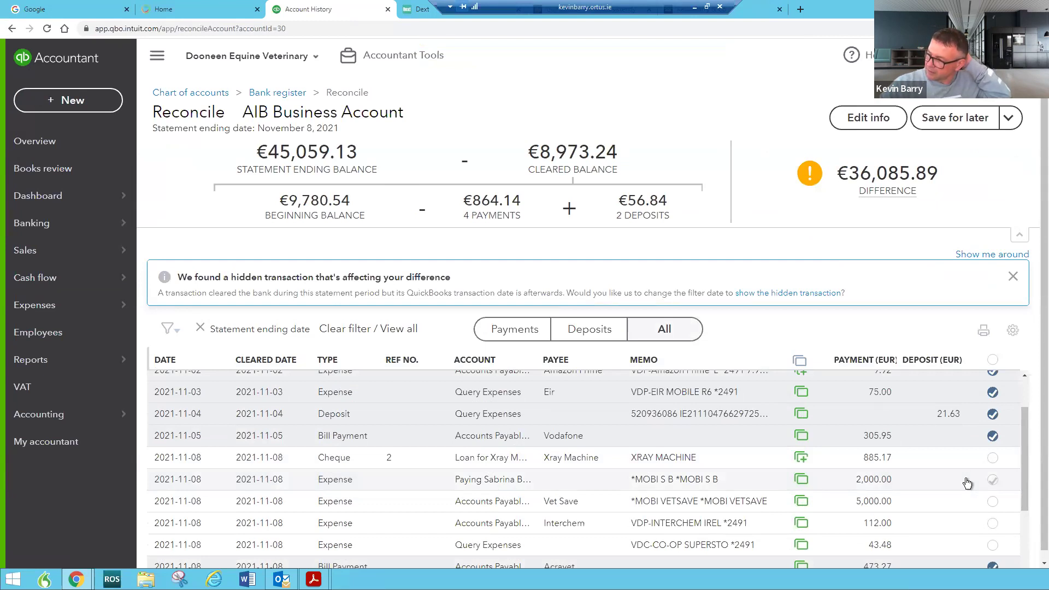
{"action": "left_click", "coordinate": [932, 123]}
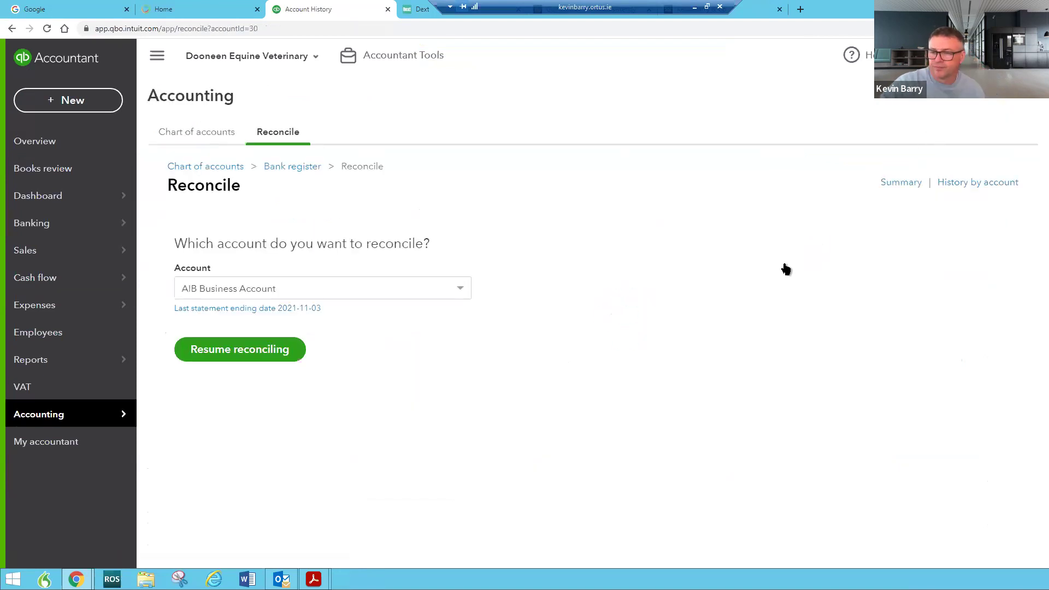